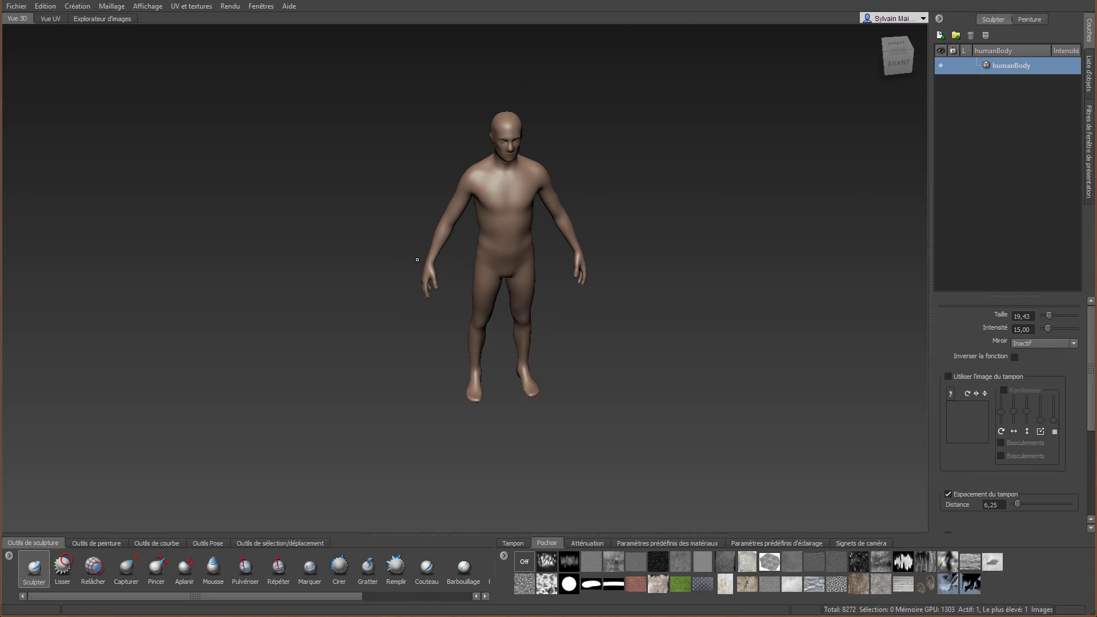
- Lower the human body mesh by one subdivision level, down to level 0
scroll(416, 258, up, 3)
scroll(417, 257, down, 3)
scroll(415, 259, up, 3)
scroll(415, 259, down, 2)
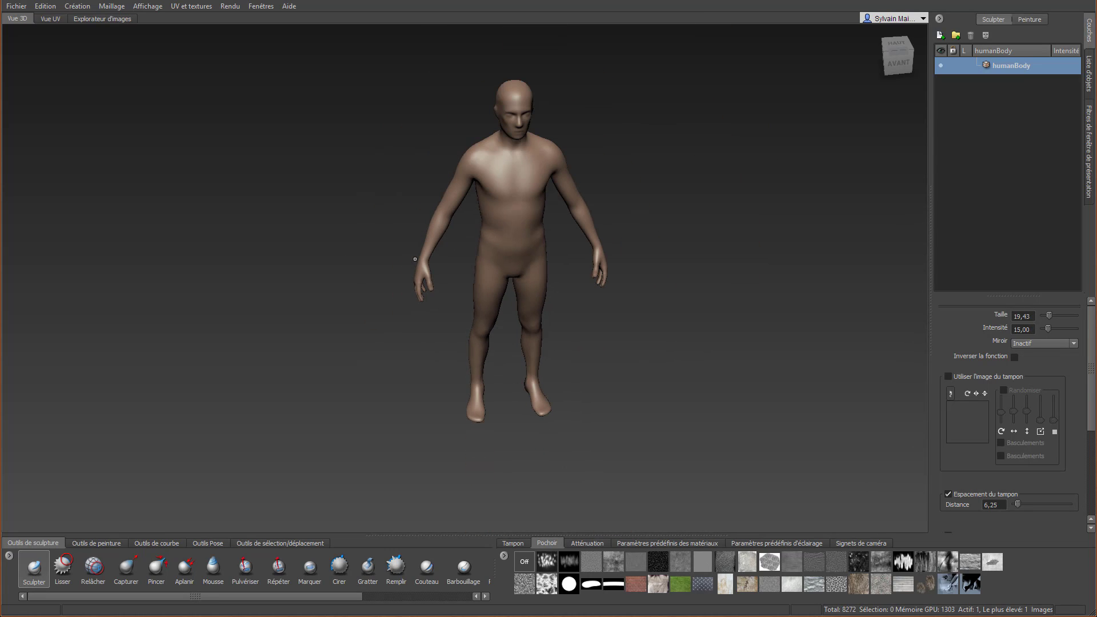
scroll(428, 257, down, 2)
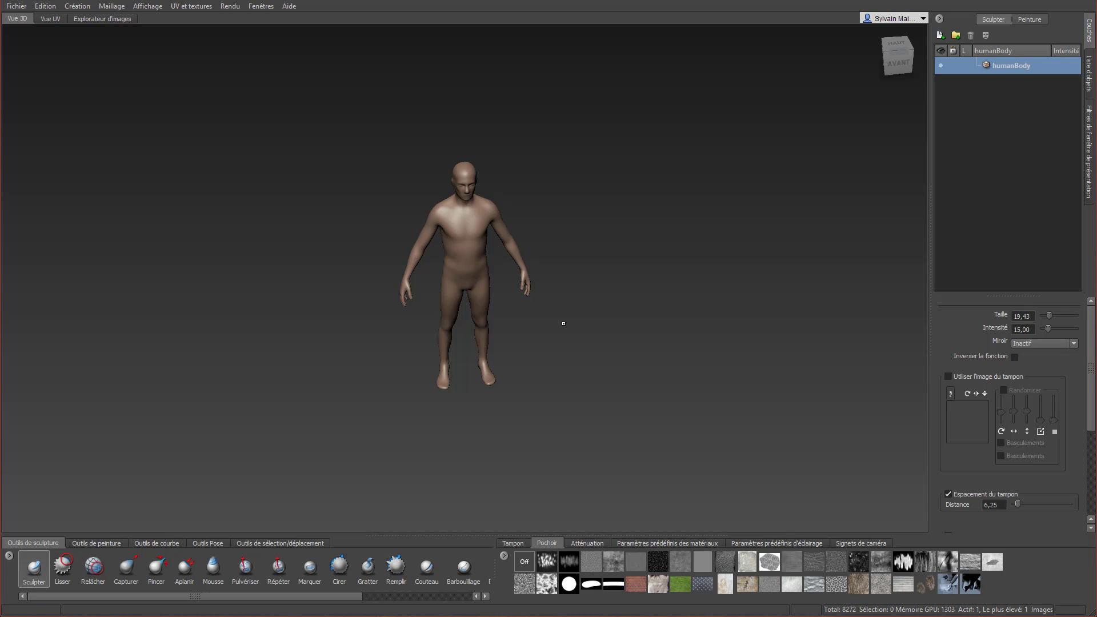
click(122, 7)
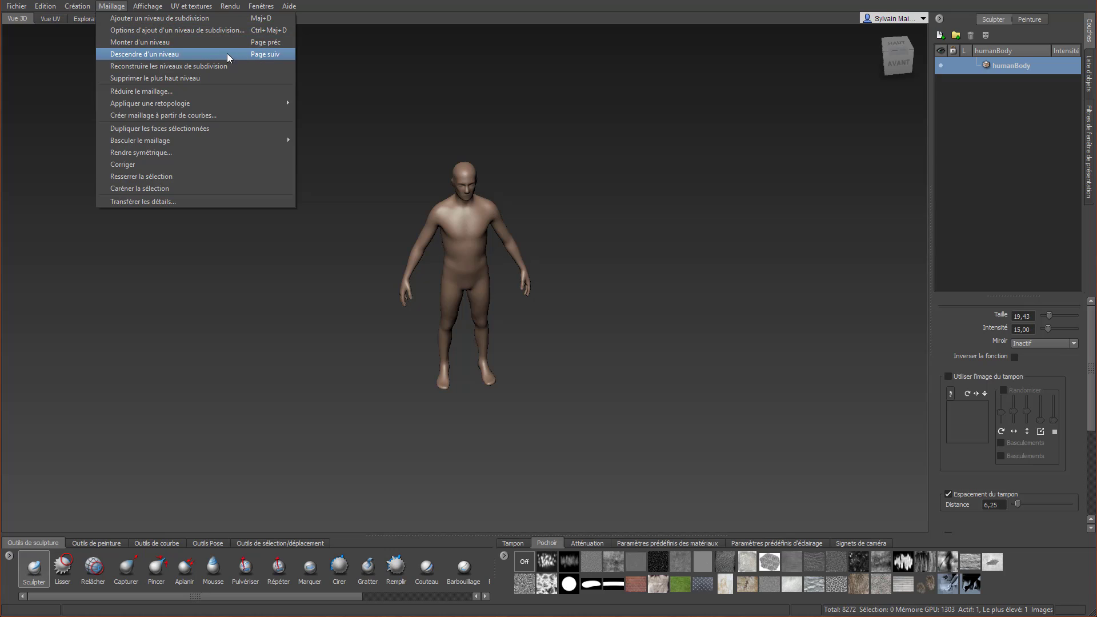
click(267, 60)
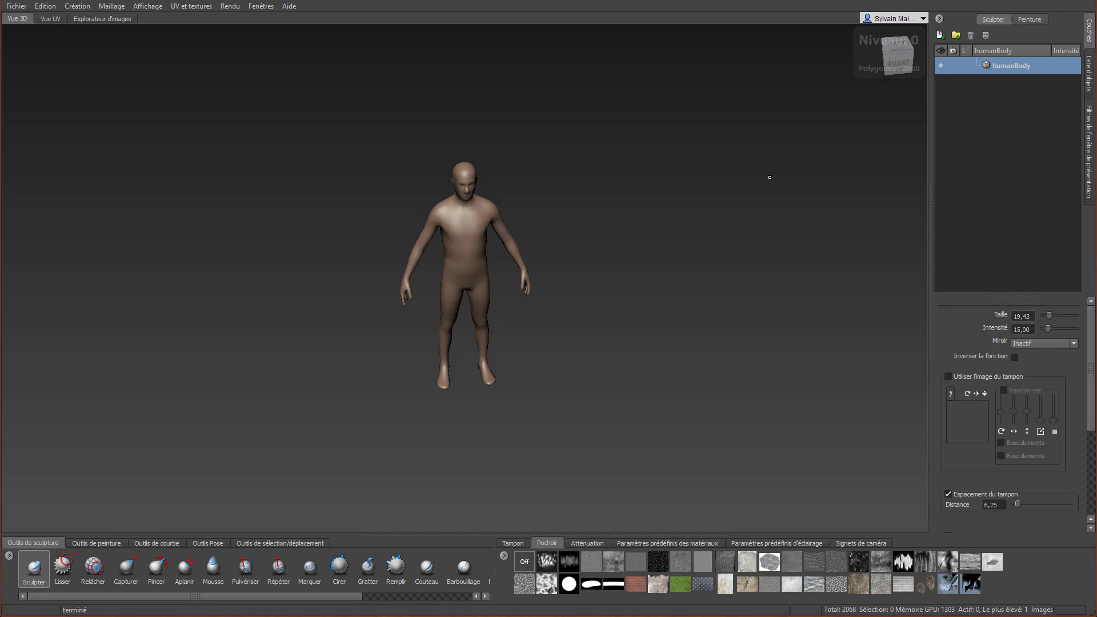
- Compare the body mesh at its two subdivision levels by switching repeatedly between them, finishing on level 0
key(Page_Up)
key(Page_Down)
key(Page_Up)
key(Page_Down)
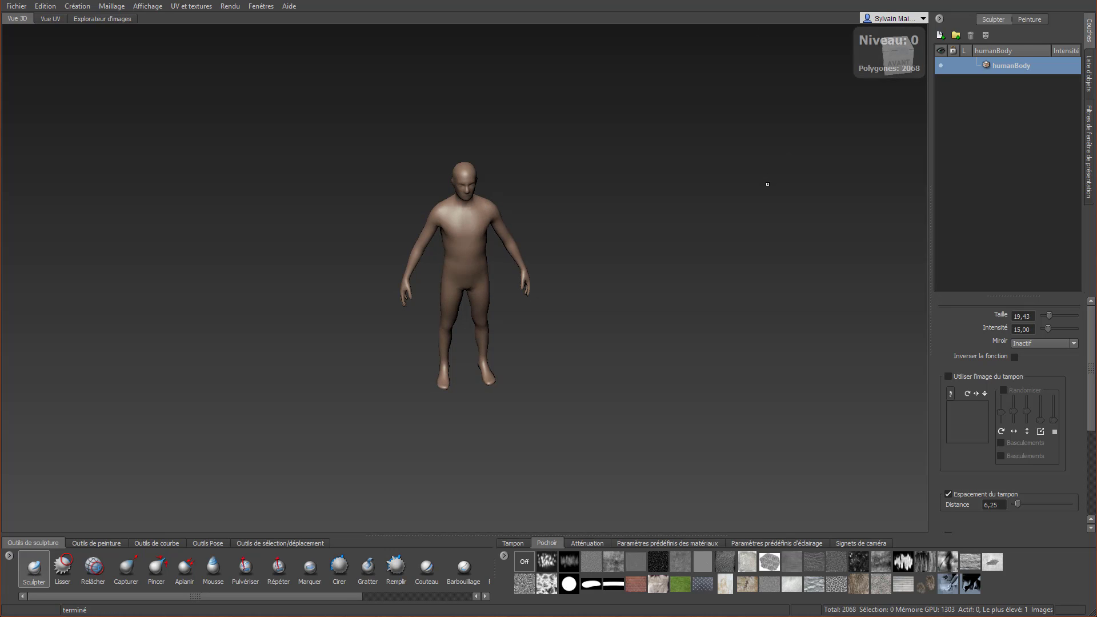
key(Page_Up)
key(Page_Down)
key(Page_Down)
key(Page_Up)
key(Page_Down)
key(Page_Up)
key(Page_Down)
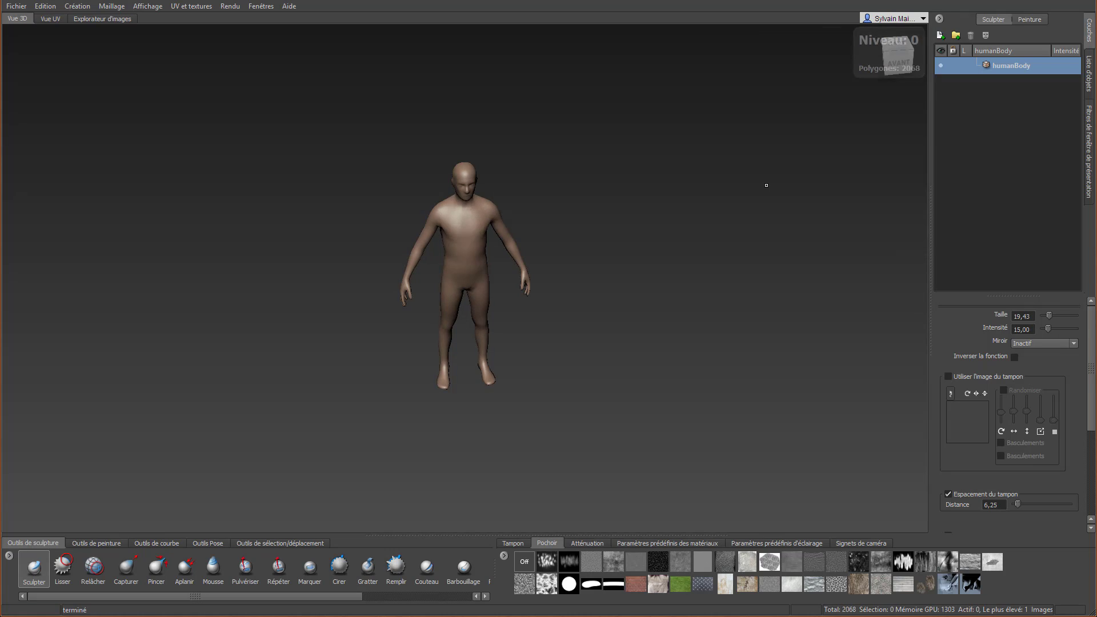
key(Page_Up)
key(Page_Down)
key(Page_Up)
key(Page_Down)
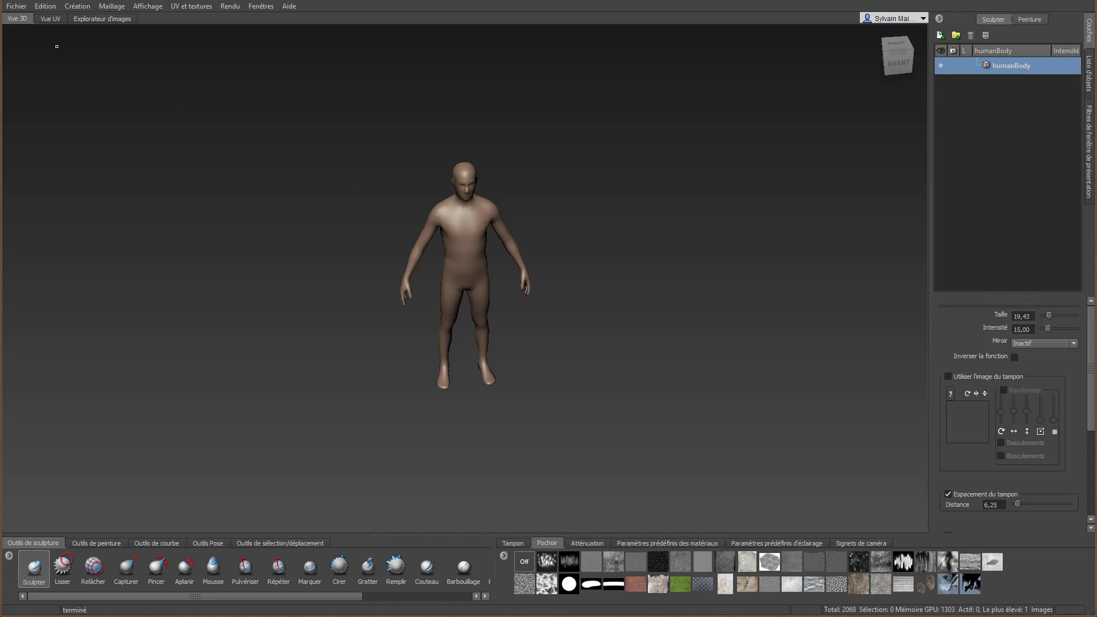
- Send the whole human body scene to 3ds Max as a new scene
click(17, 7)
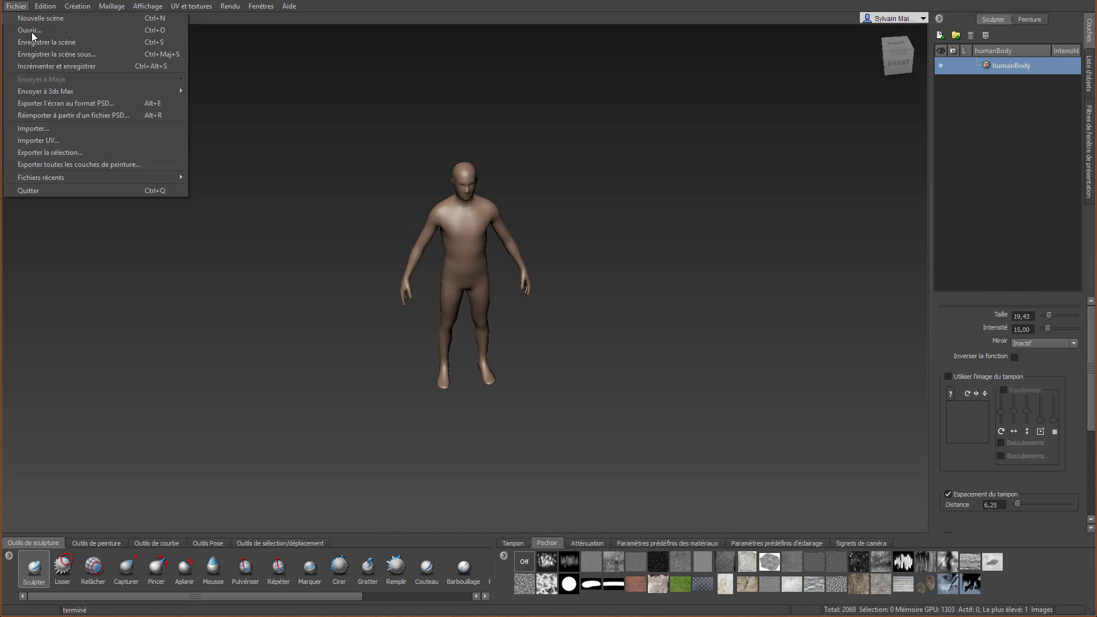
mouse_move(174, 91)
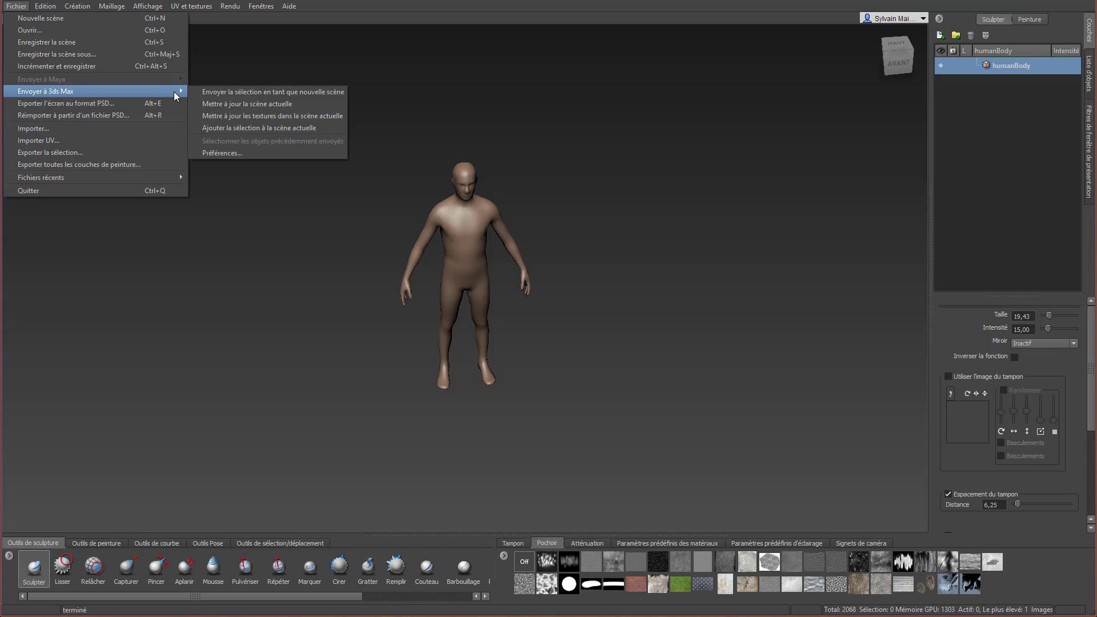
click(270, 100)
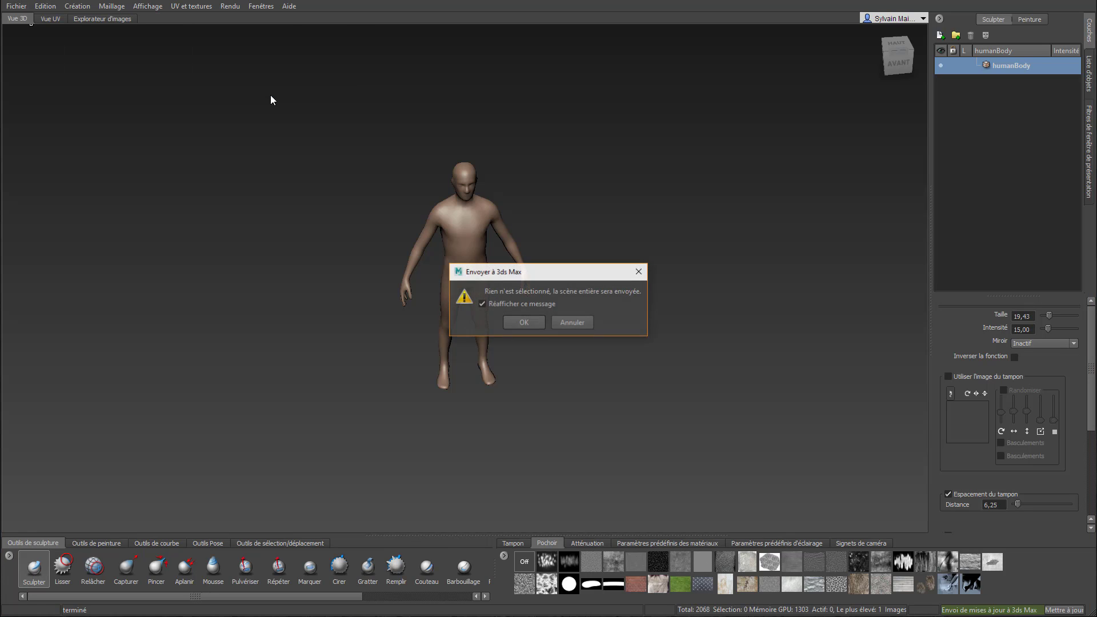
click(530, 321)
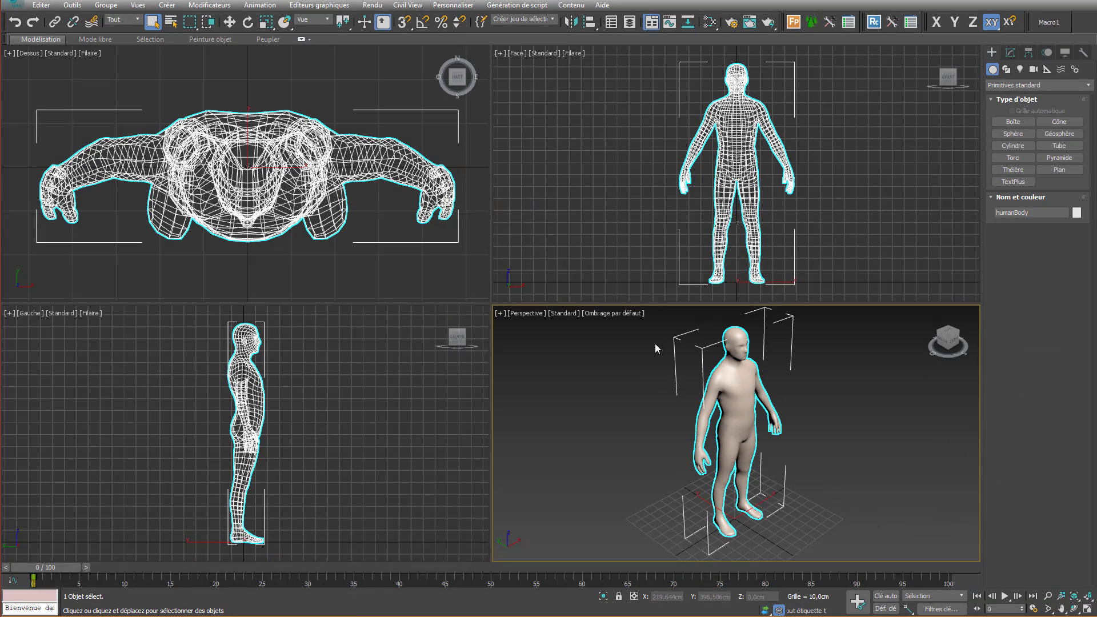
- Maximise the Perspective viewport and draw a box around the character's right foot, about 33 cm long, 21 cm wide and 9.5 cm high
key(alt+w)
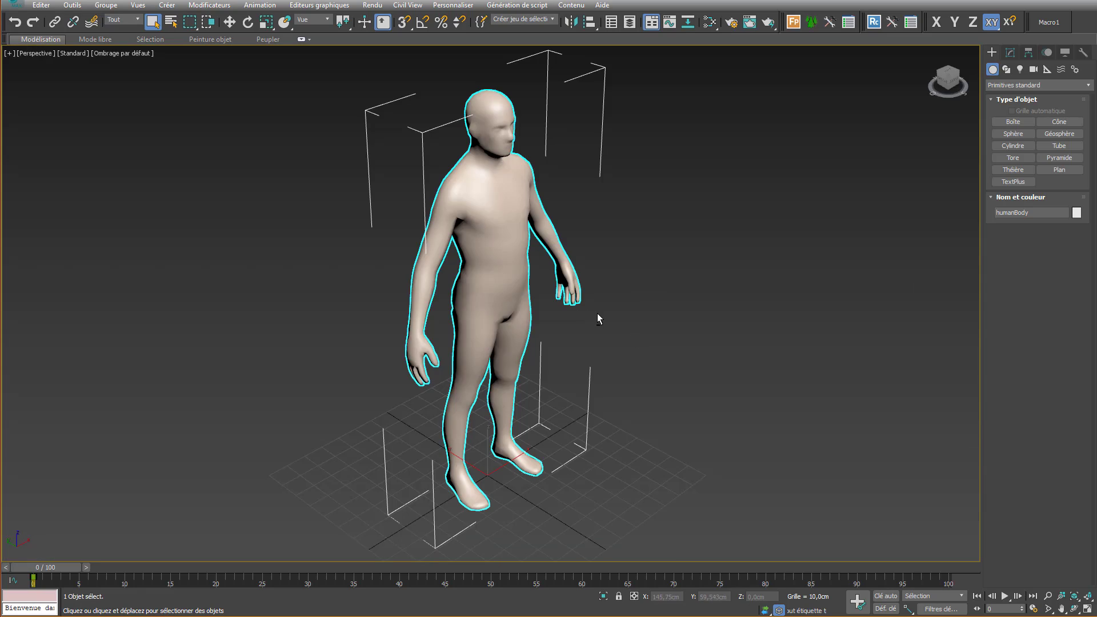
mouse_move(597, 313)
alt+middle_down()
mouse_move(537, 266)
mouse_move(567, 303)
mouse_move(557, 298)
mouse_move(809, 300)
mouse_move(495, 286)
mouse_move(580, 304)
alt+middle_up()
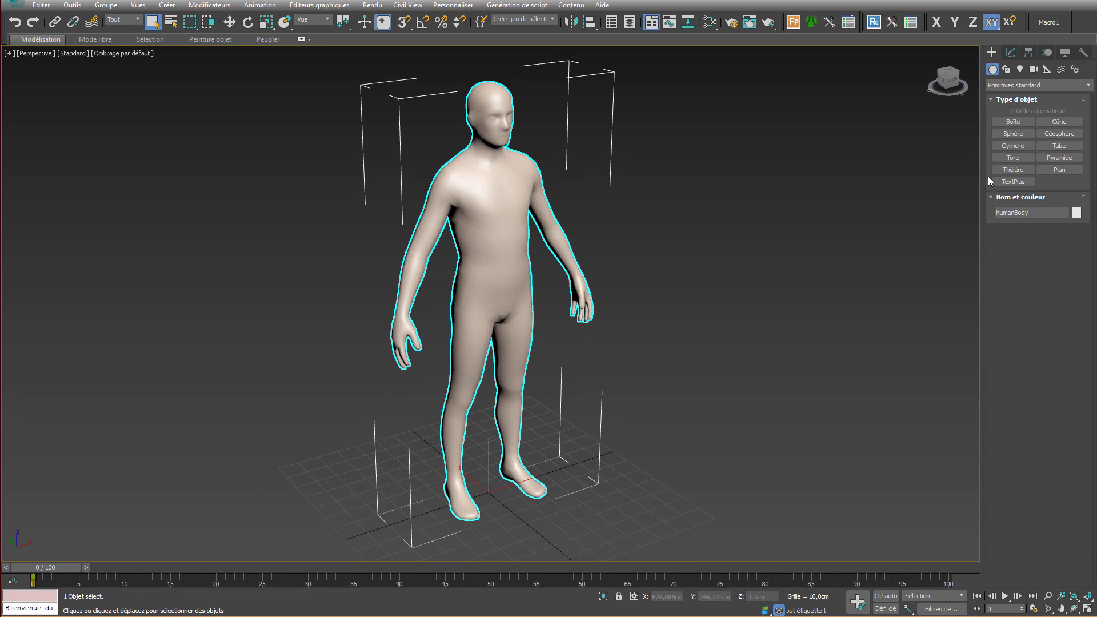
click(1006, 124)
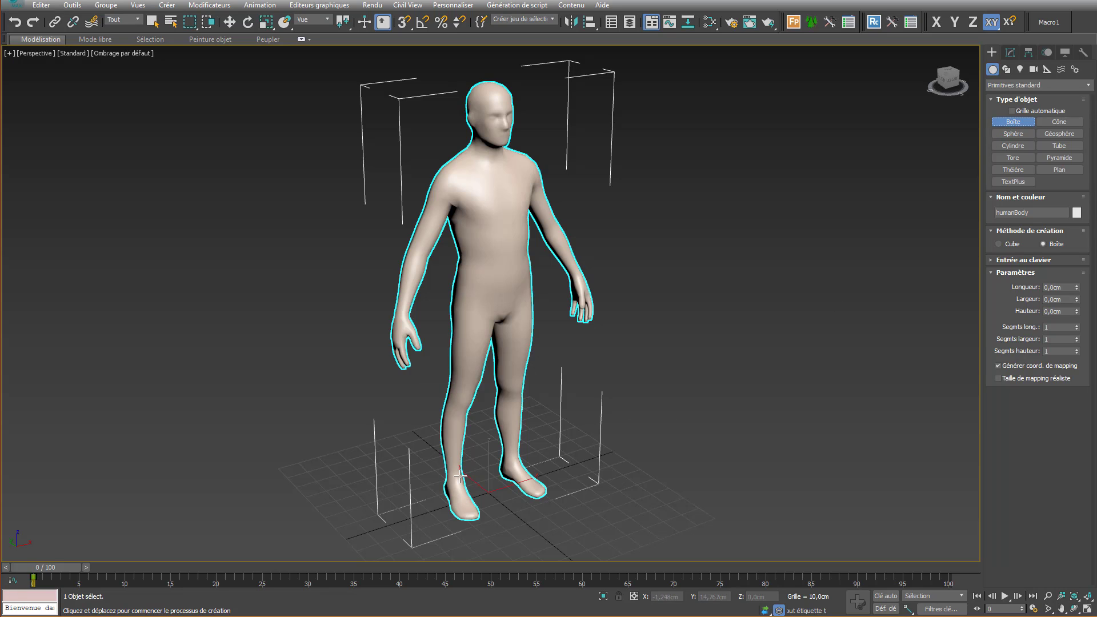
drag(462, 483, 462, 530)
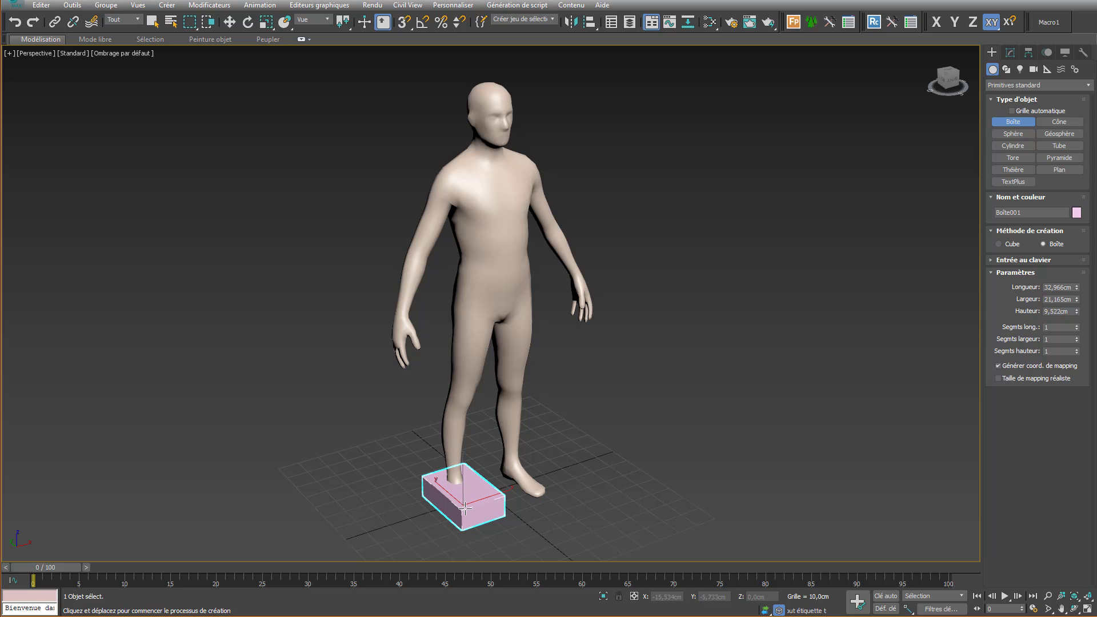
scroll(480, 489, up, 5)
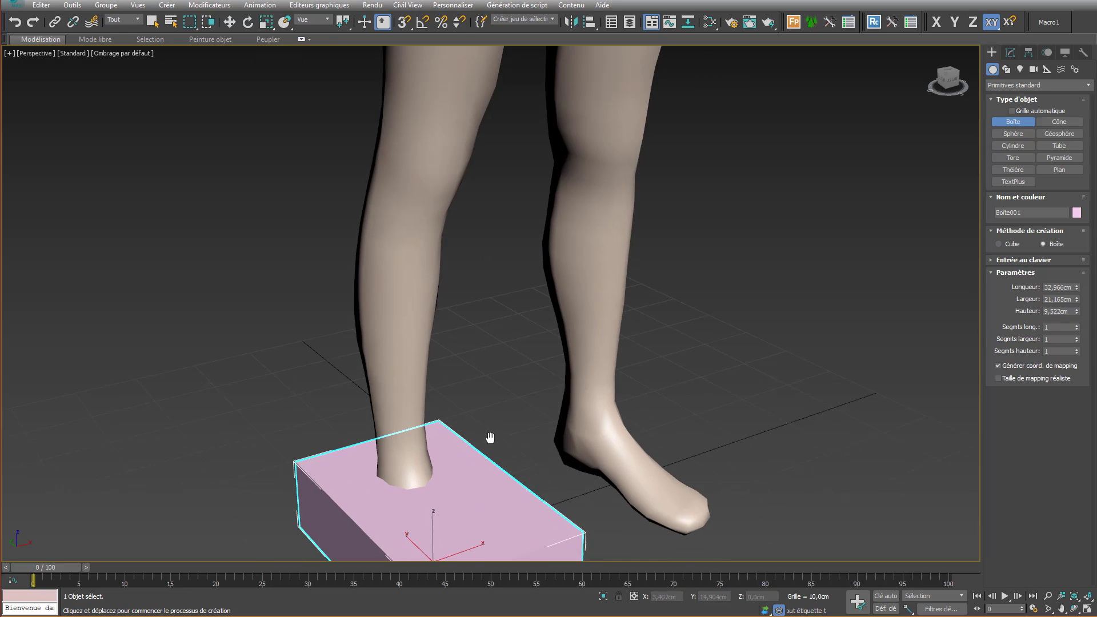
middle_drag(491, 444, 534, 379)
right_click(561, 343)
- Convert the foot box to an editable polygon and show mesh edges on the shaded models
right_click(563, 344)
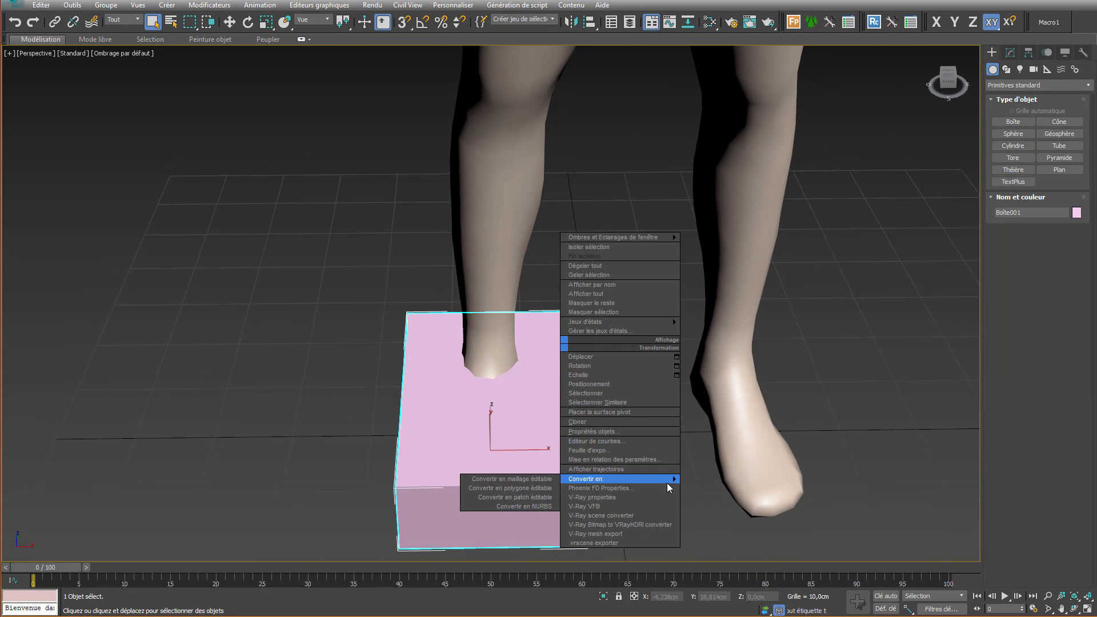
mouse_move(675, 482)
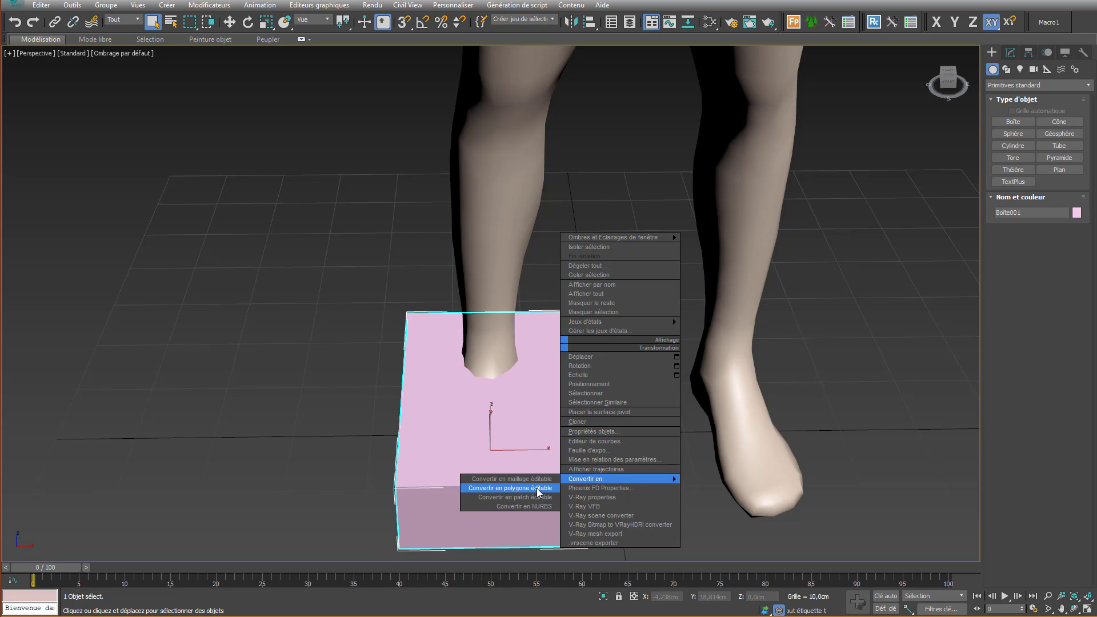
click(537, 490)
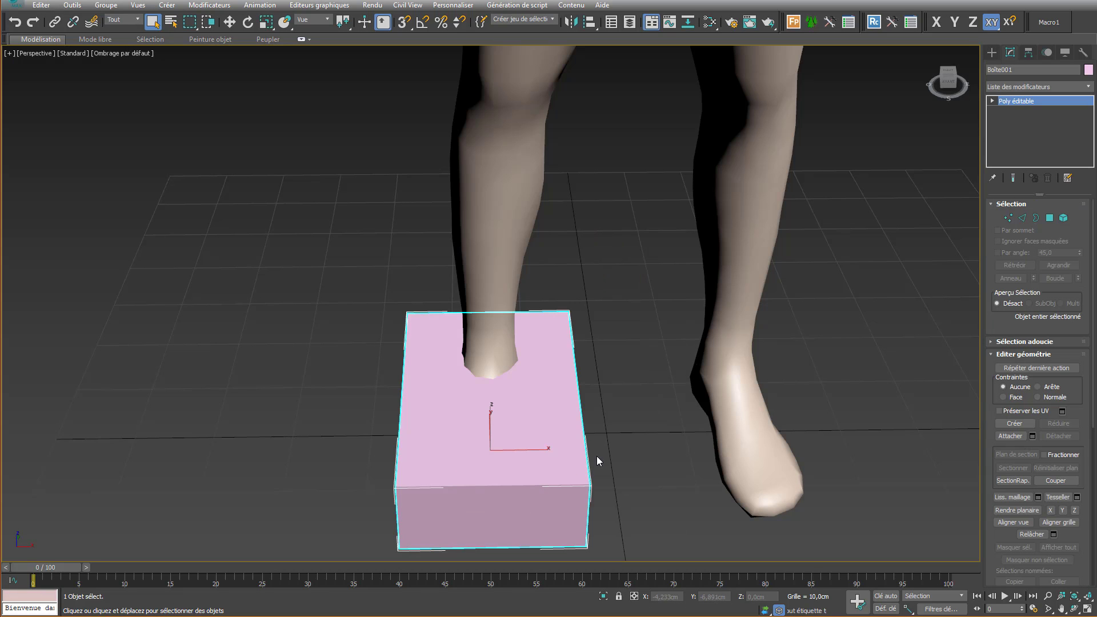
key(F4)
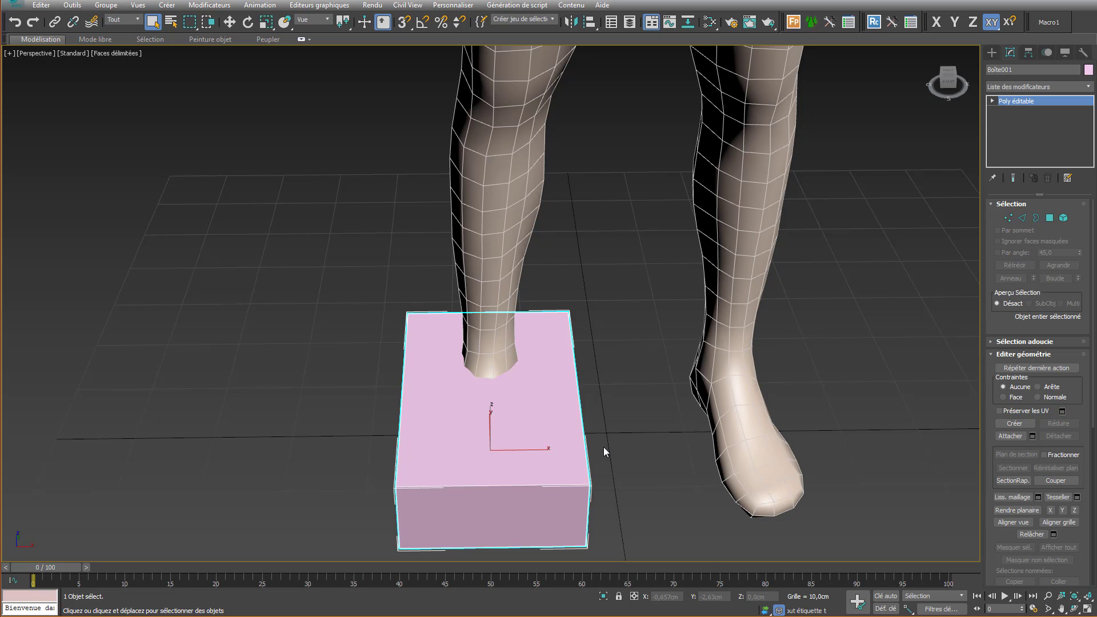
alt+middle_drag(589, 403, 734, 355)
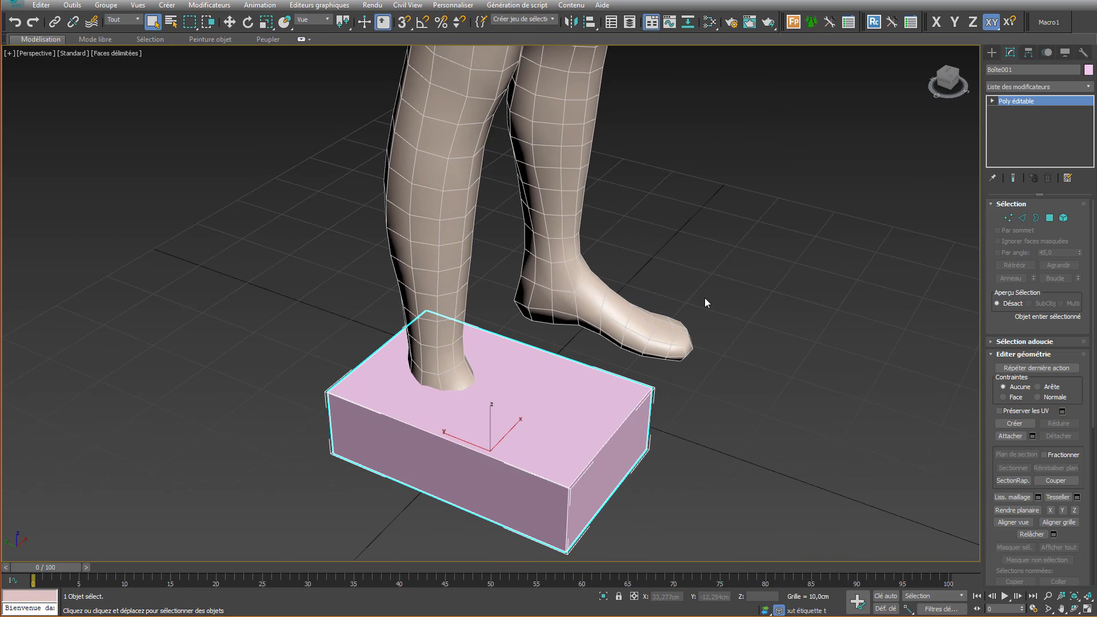
- Reduce the modelling ribbon to its panel titles (Réduire en titres de groupes de fonctions)
click(46, 42)
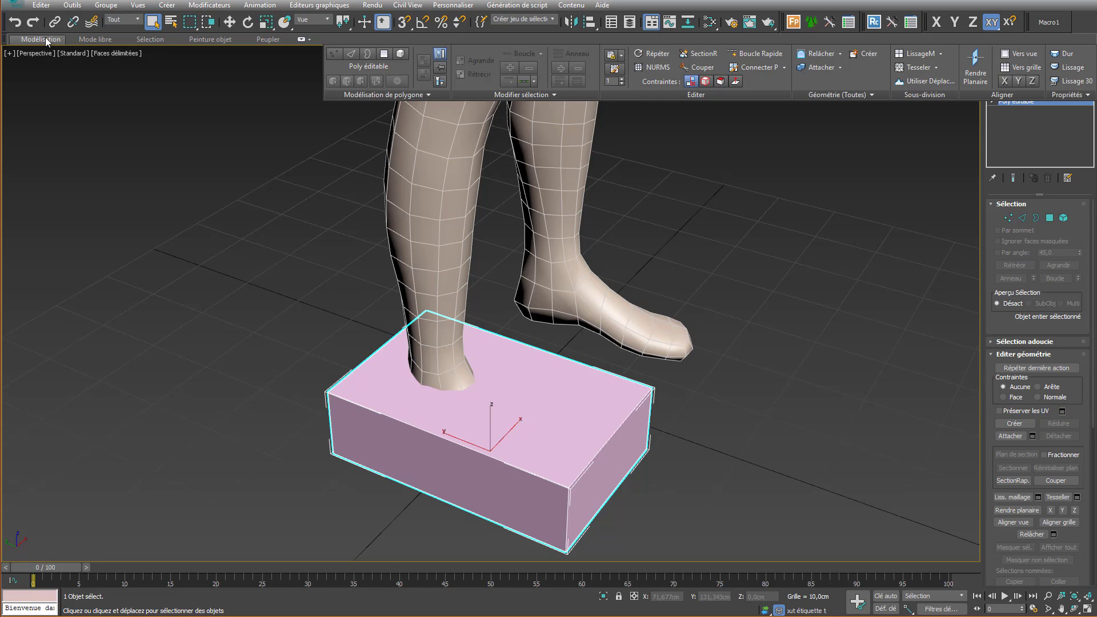
click(309, 38)
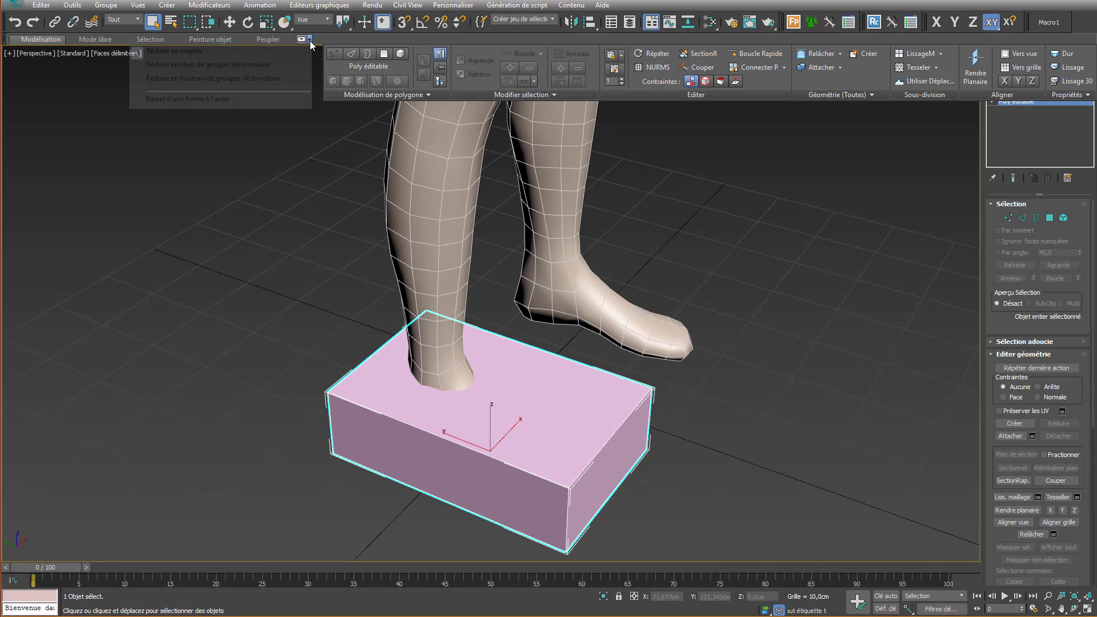
click(273, 64)
- Detach the Editer and Modélisation de polygone ribbon panels as floating panels over the viewport
mouse_move(36, 51)
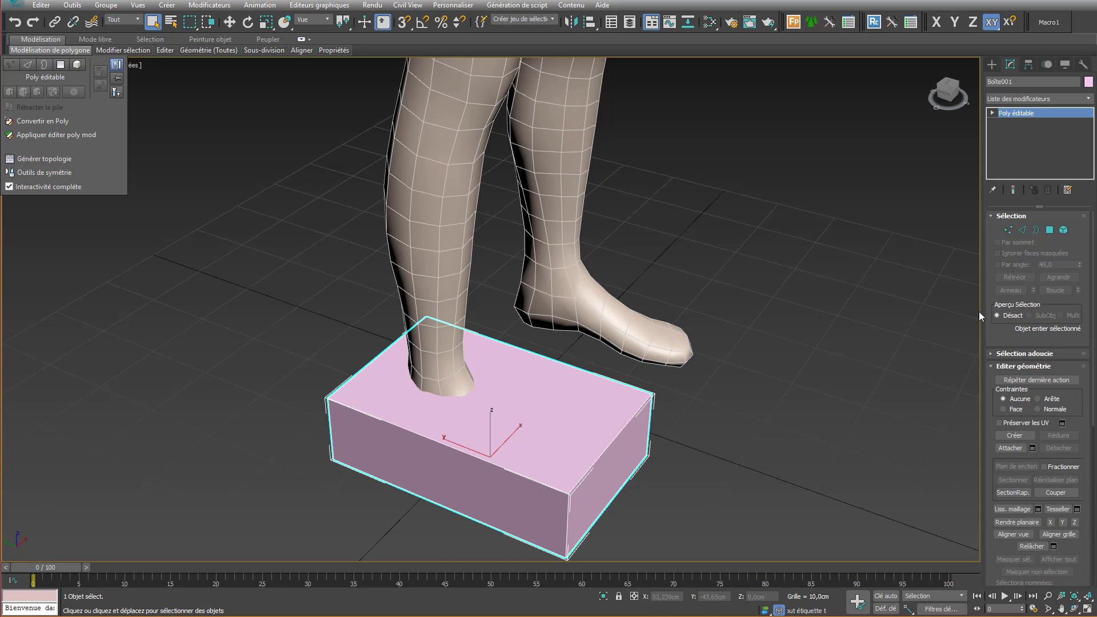
mouse_move(161, 55)
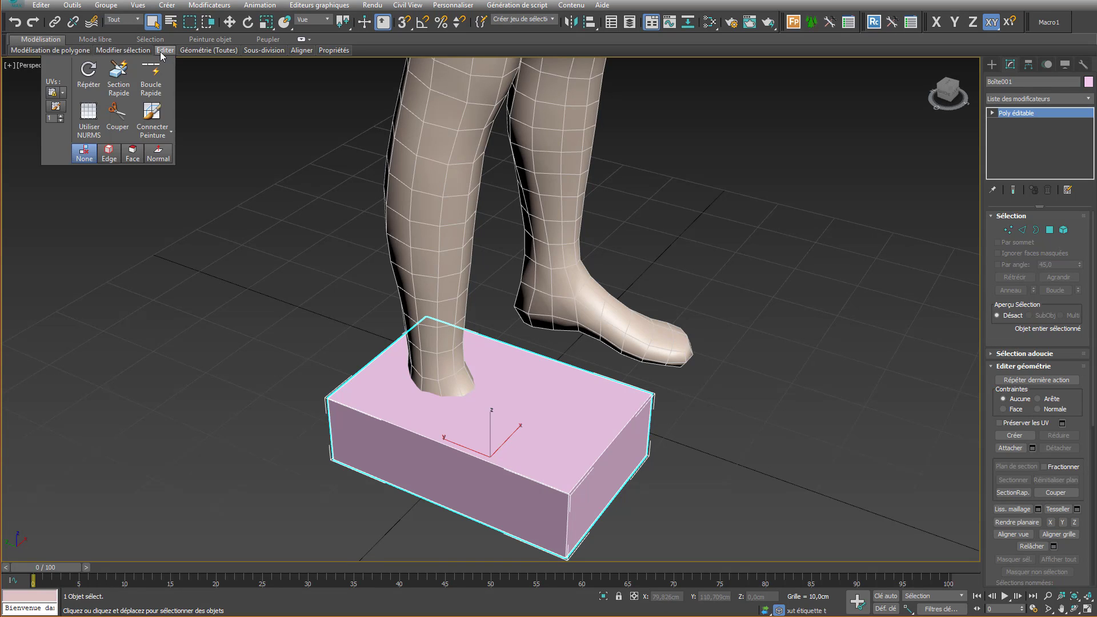
drag(162, 60, 123, 163)
mouse_move(58, 54)
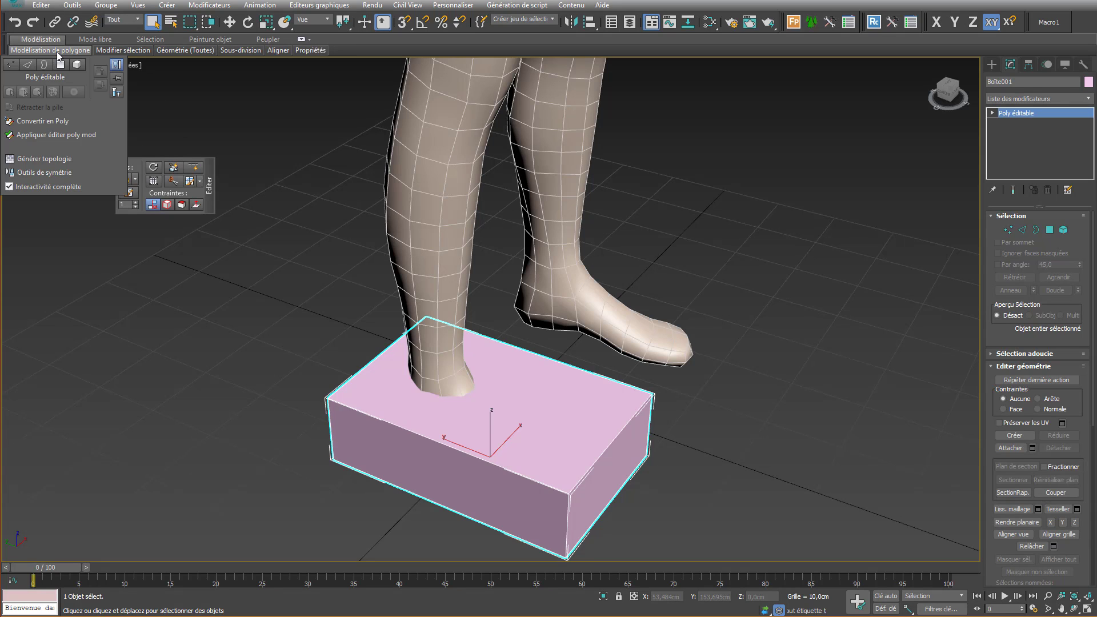
drag(58, 51, 75, 126)
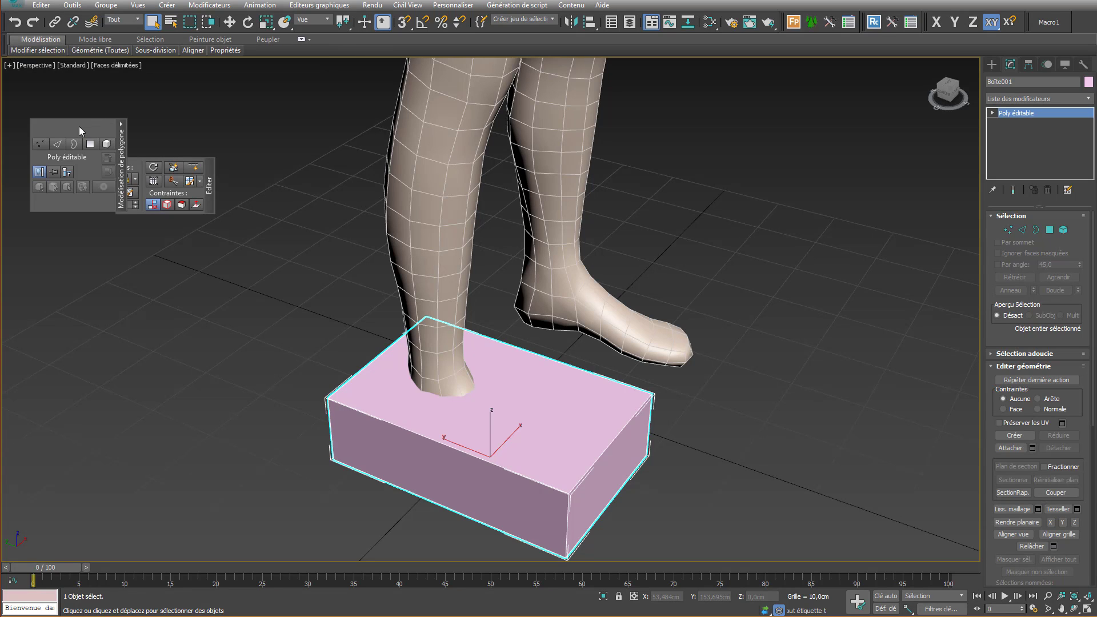
- Enter polygon sub-object mode on the box and detach the Polygones ribbon panel as a floating panel
mouse_move(100, 52)
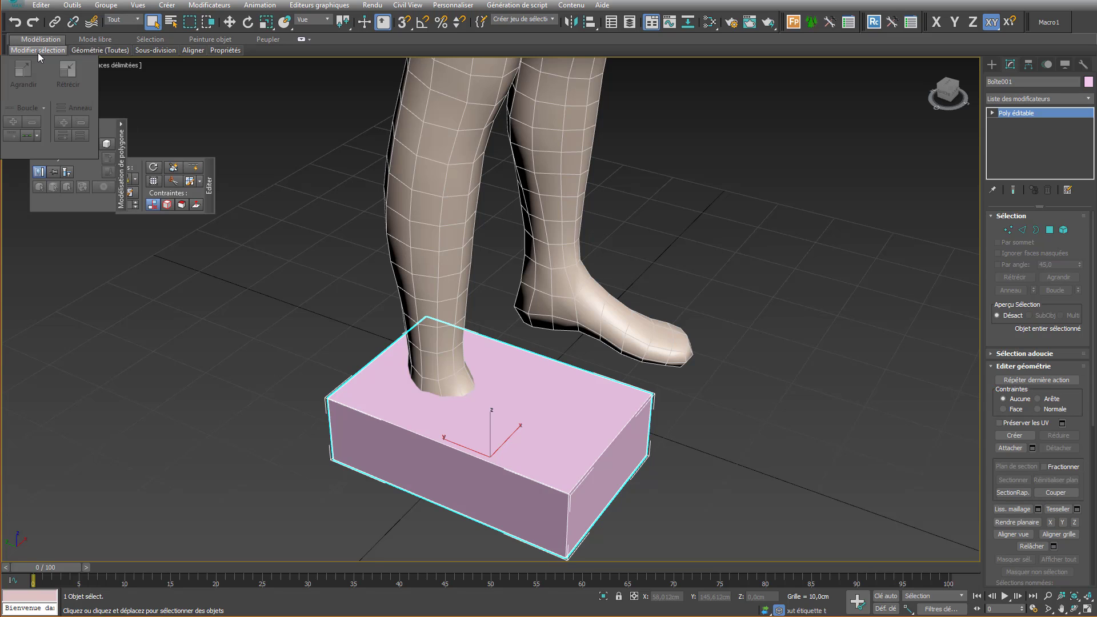
mouse_move(164, 52)
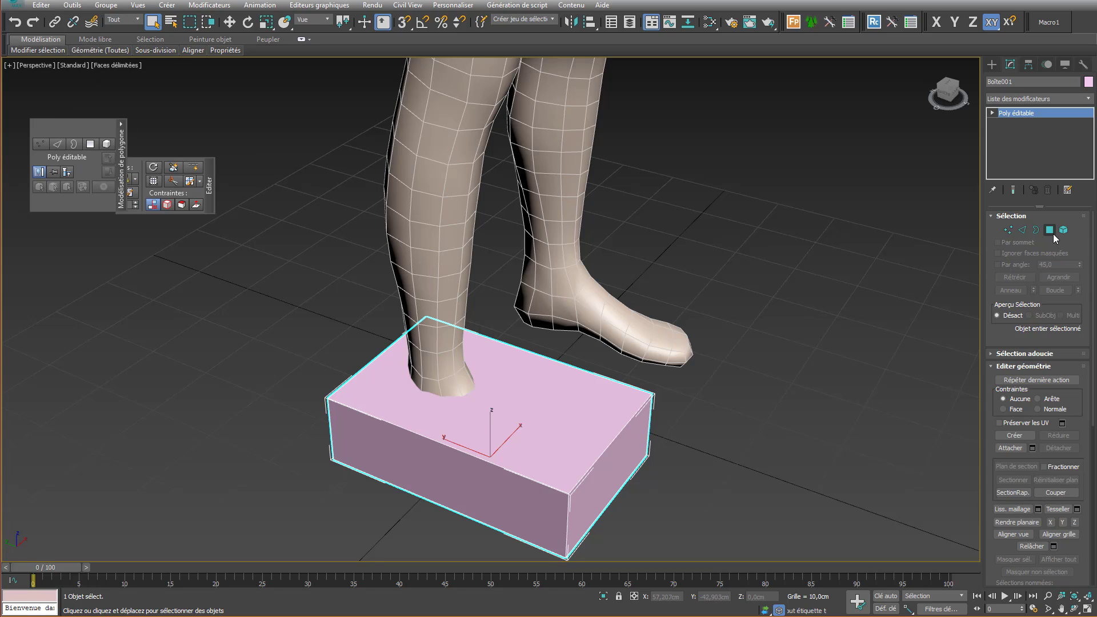
click(1050, 229)
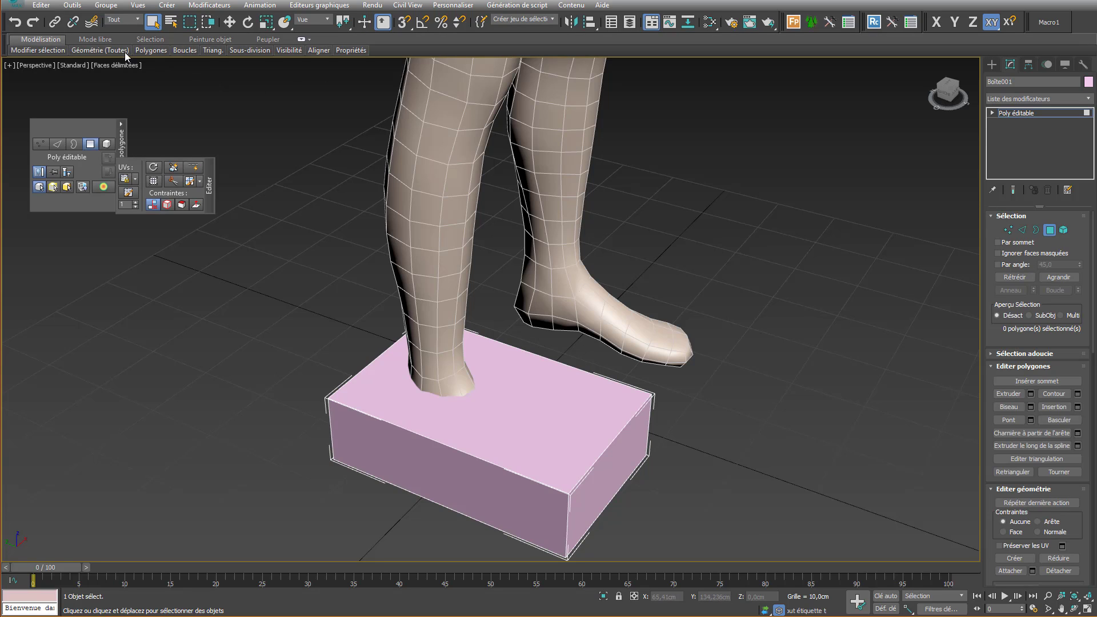
mouse_move(102, 52)
mouse_move(145, 55)
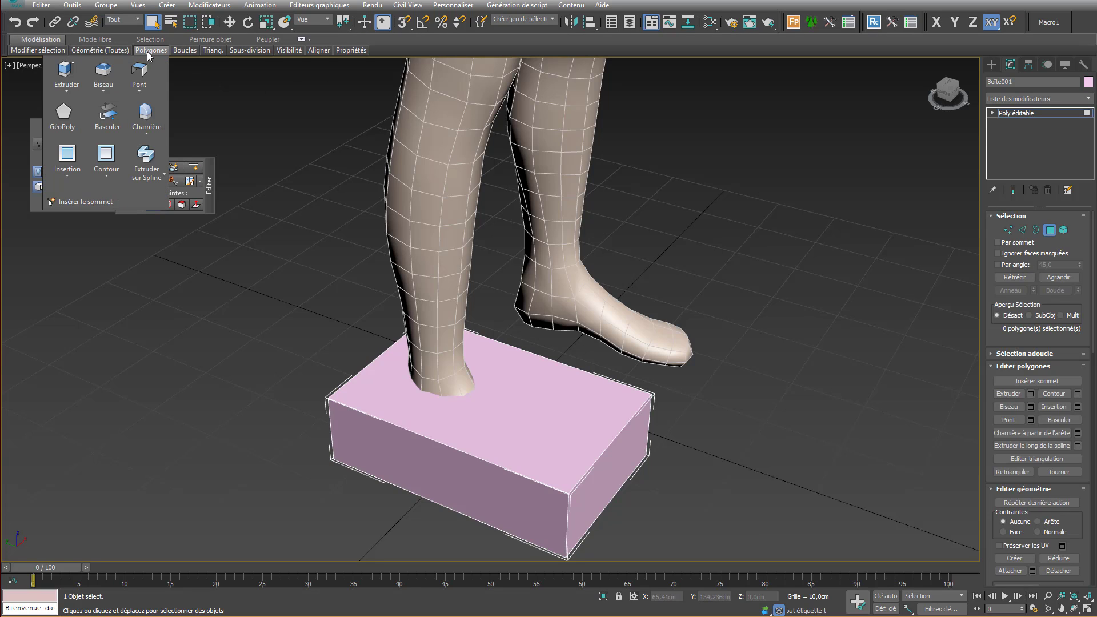
drag(150, 51, 198, 280)
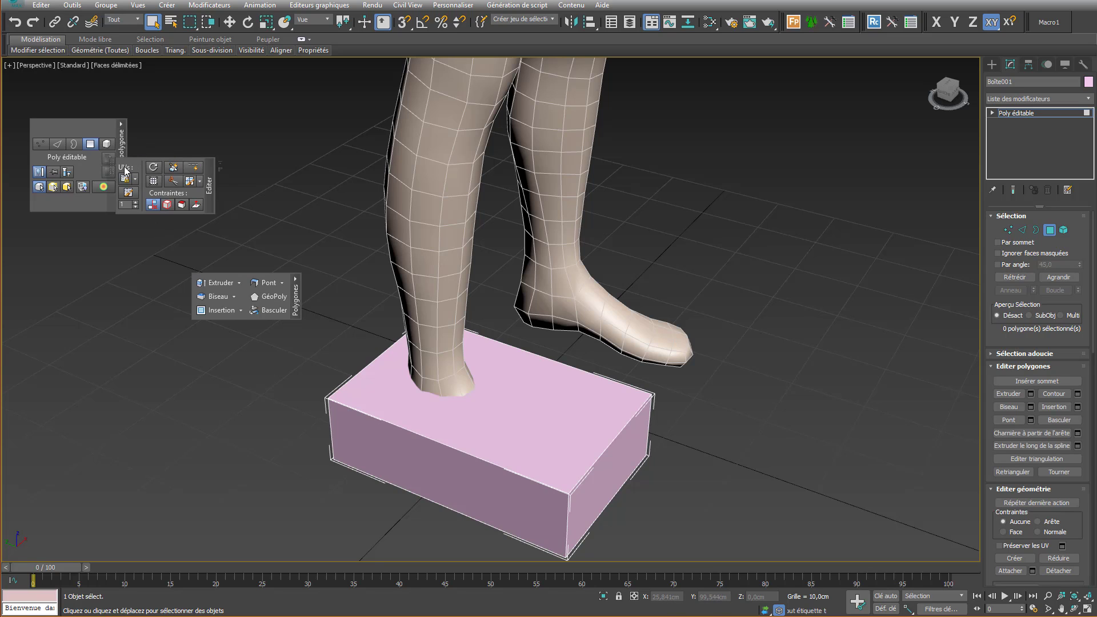
- Stack the floating Editer and Polygones panels under Modélisation de polygone, and move the joined group into the viewport's corner
mouse_move(115, 168)
drag(115, 169, 32, 224)
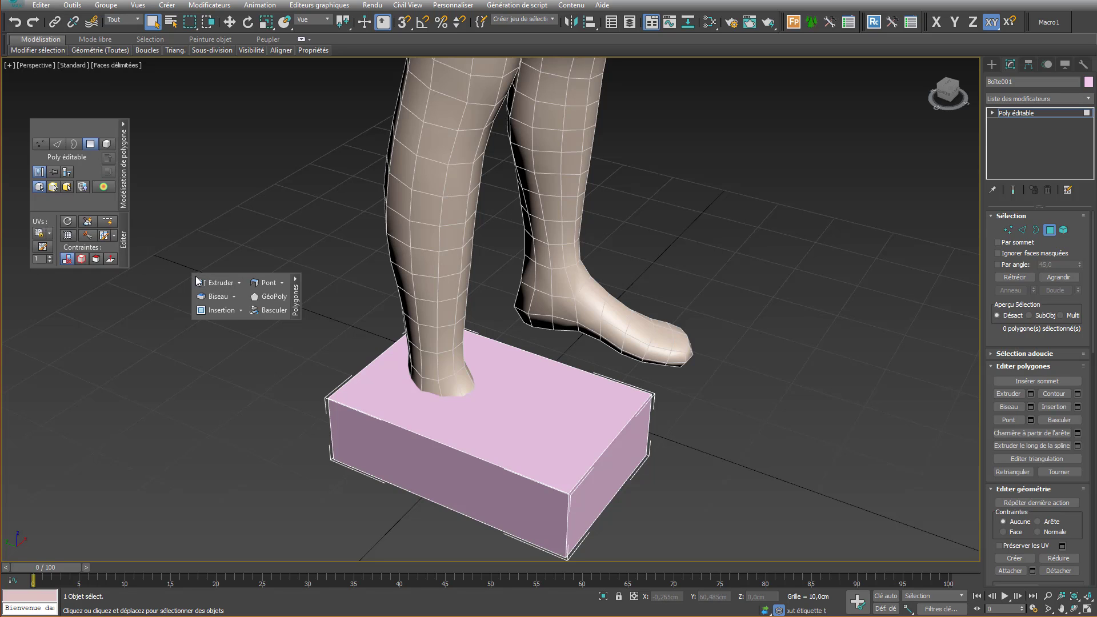
mouse_move(184, 288)
drag(189, 287, 128, 277)
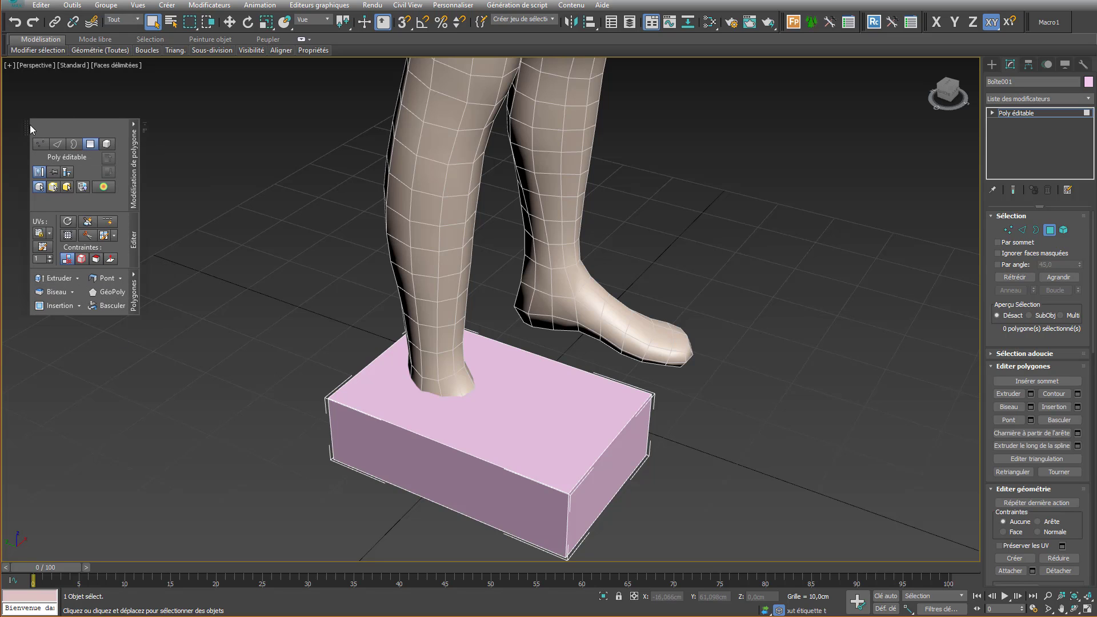
drag(25, 123, 7, 79)
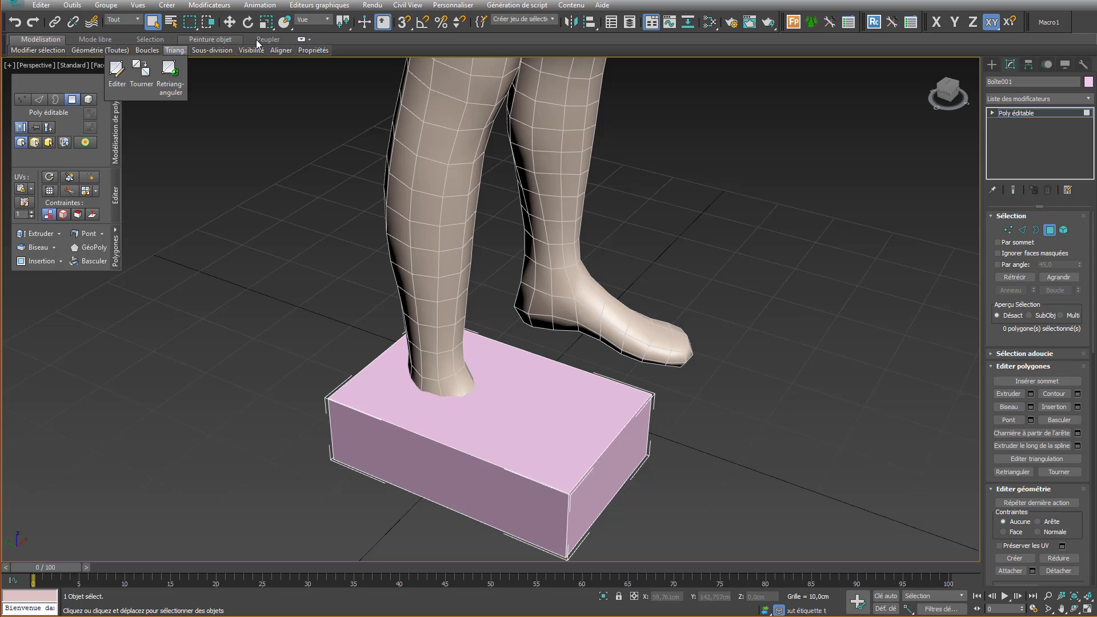
mouse_move(327, 51)
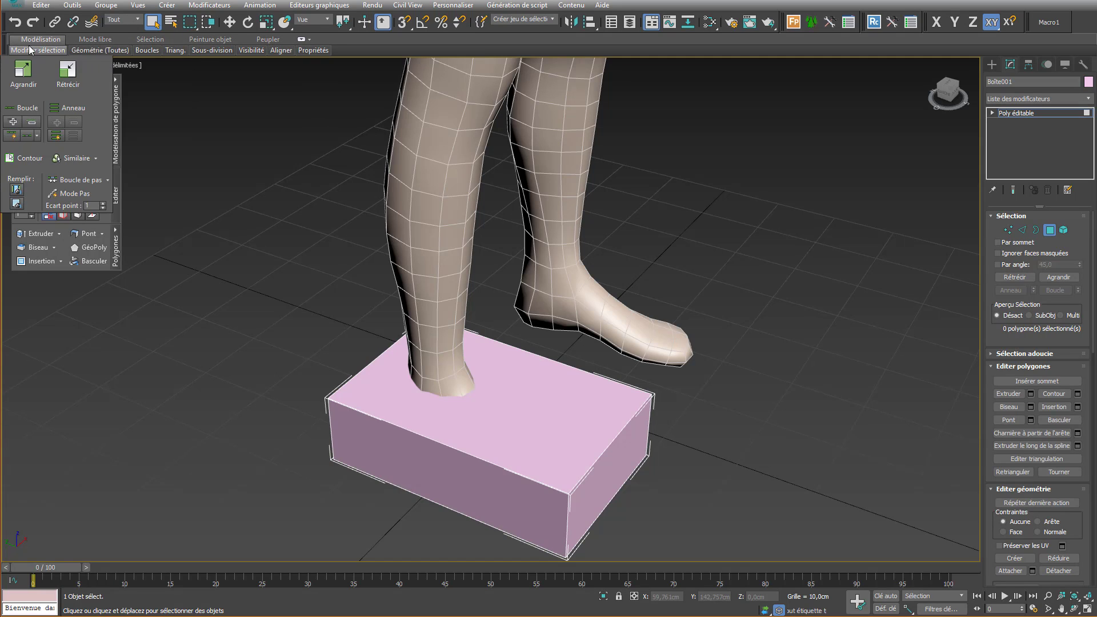
mouse_move(175, 50)
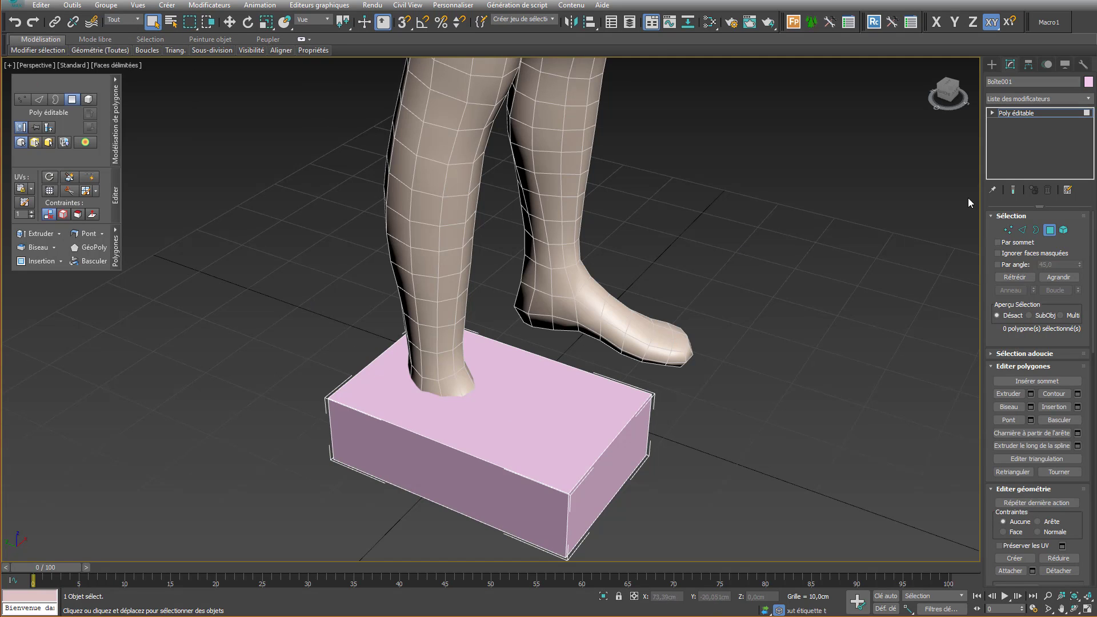
- Set the box's object colour to the dark grey custom swatch and leave polygon sub-object mode
click(1089, 82)
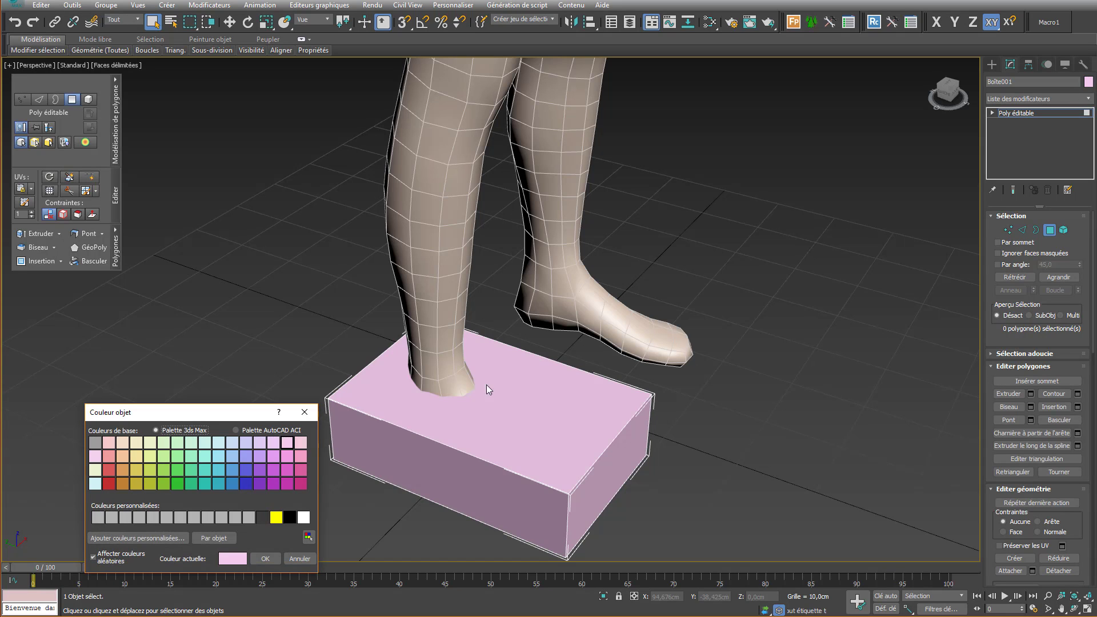
click(262, 518)
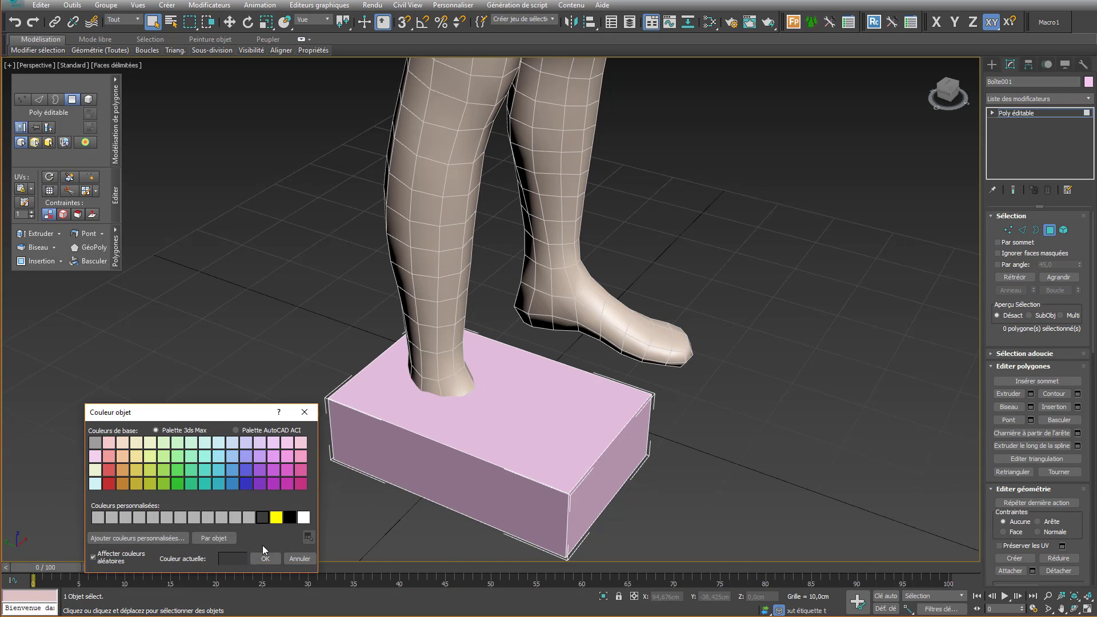
click(265, 558)
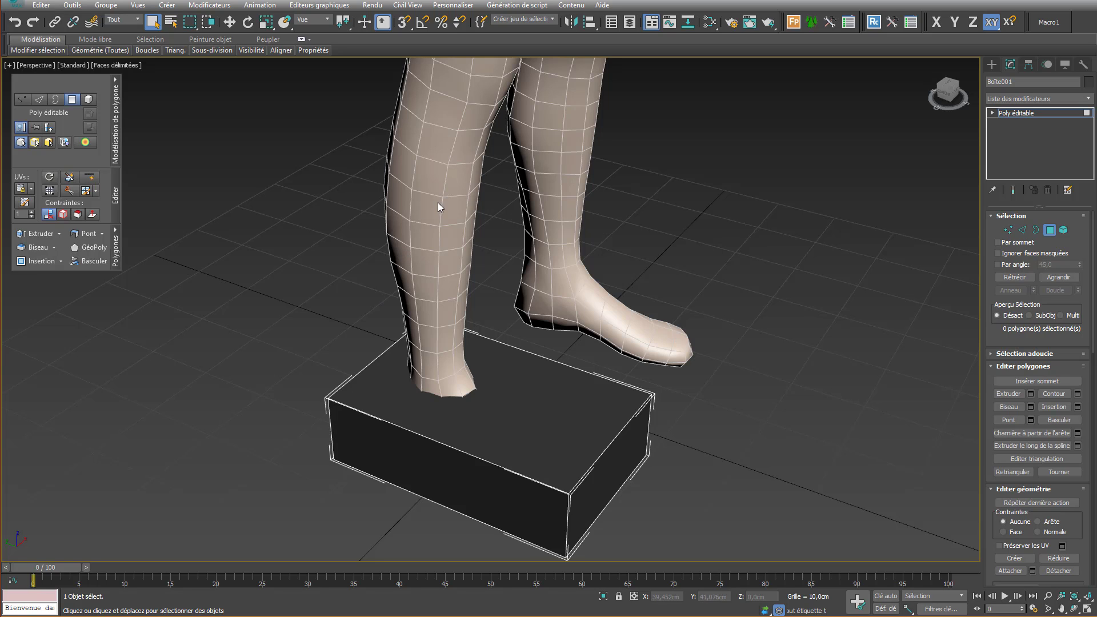
click(1051, 231)
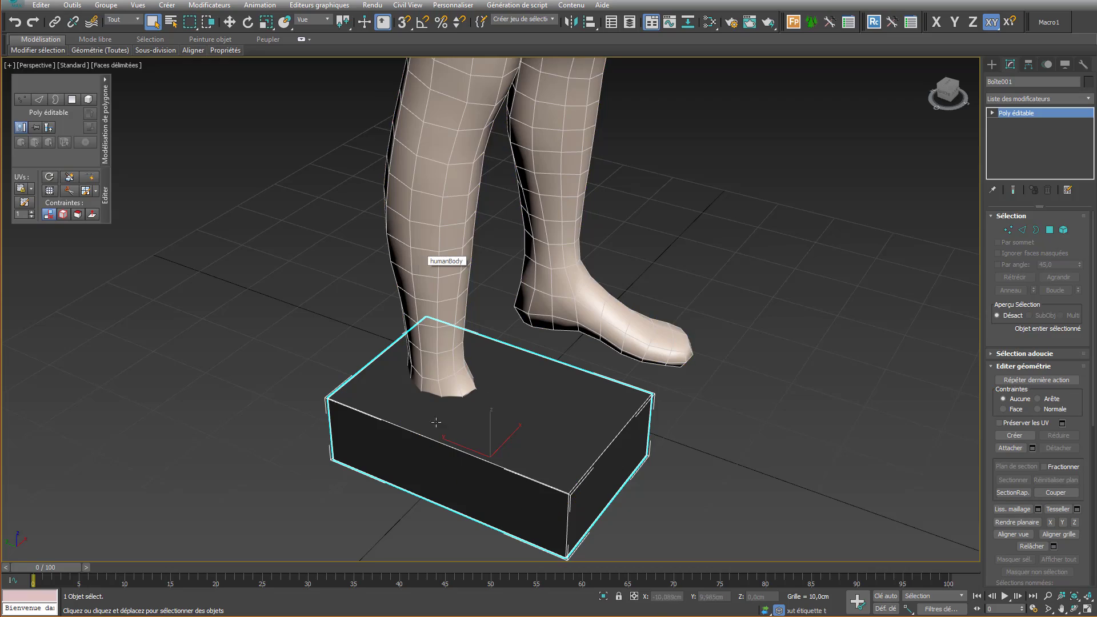
- Select the four vertices on the box side facing the other leg and move them inward along X to narrow the box
alt+middle_drag(511, 437, 942, 279)
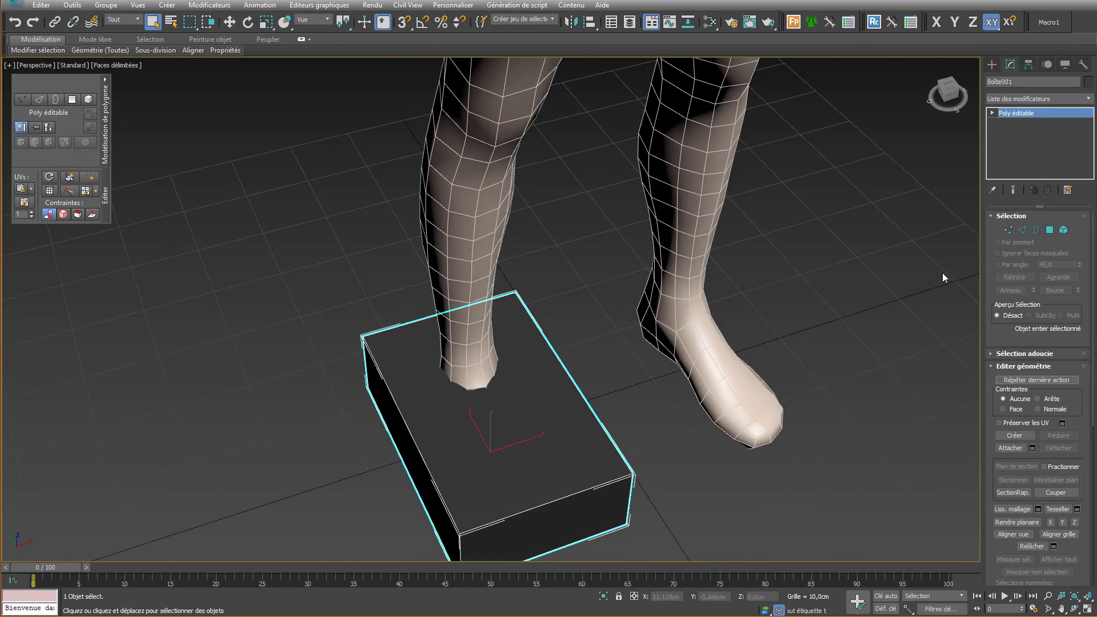
click(1008, 231)
alt+middle_drag(508, 417, 544, 334)
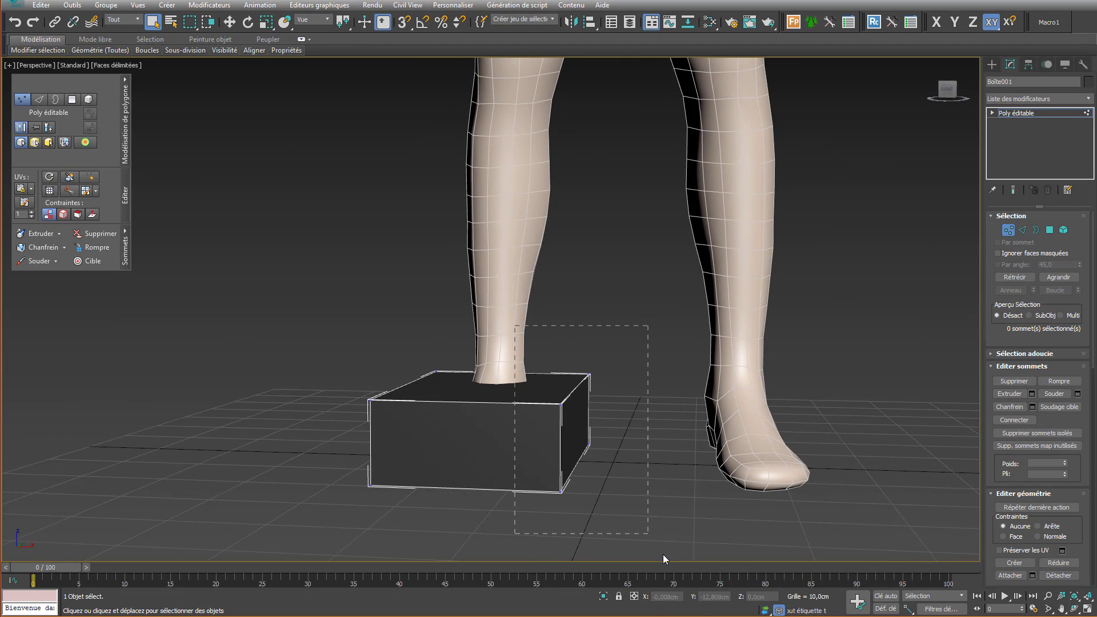
drag(663, 558, 657, 551)
right_click(597, 433)
click(618, 444)
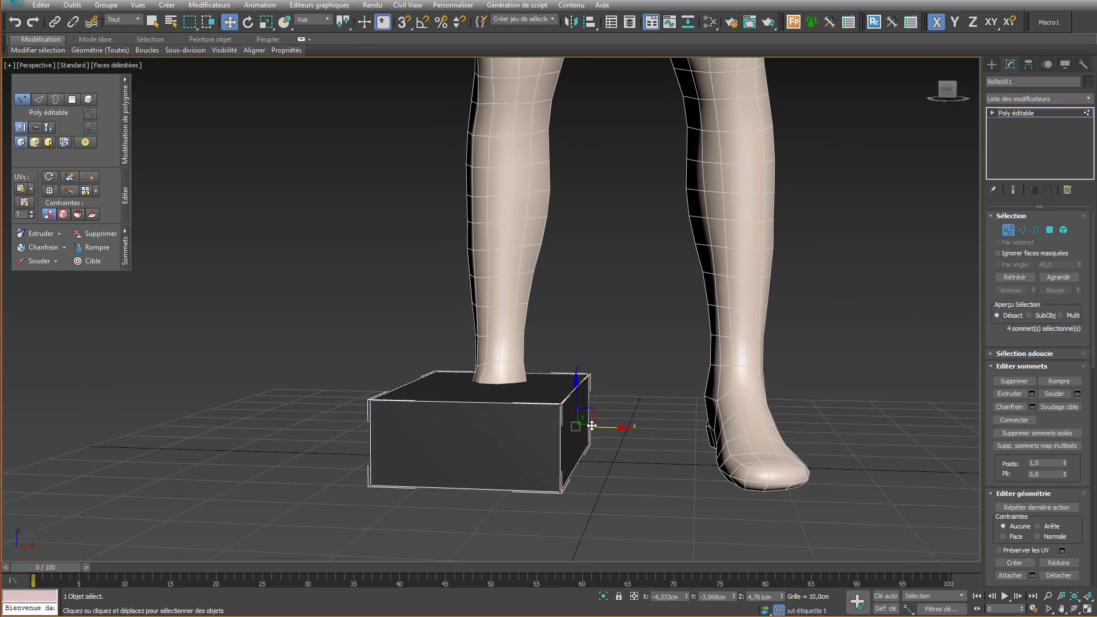
drag(592, 425, 548, 426)
- Select the four vertices on the box's outer side and move them inward along X to about -20.61 cm
drag(306, 323, 466, 576)
drag(445, 424, 485, 447)
alt+middle_drag(486, 447, 503, 543)
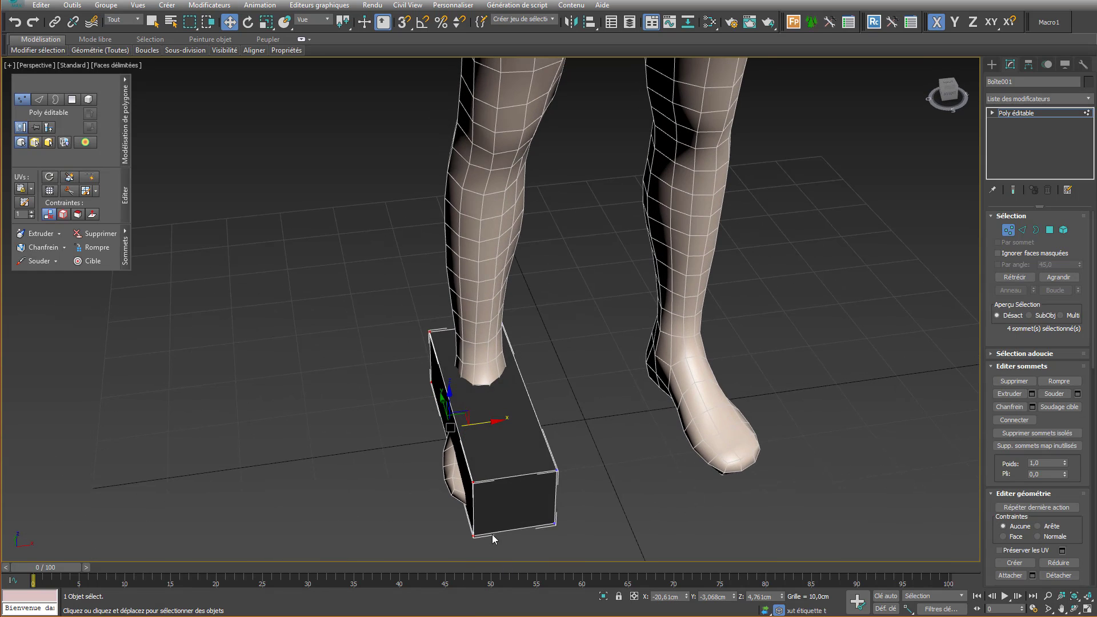
- Insert an edge loop across the width of the box just in front of the ankle with Swift Loop
click(473, 482)
drag(505, 548, 436, 454)
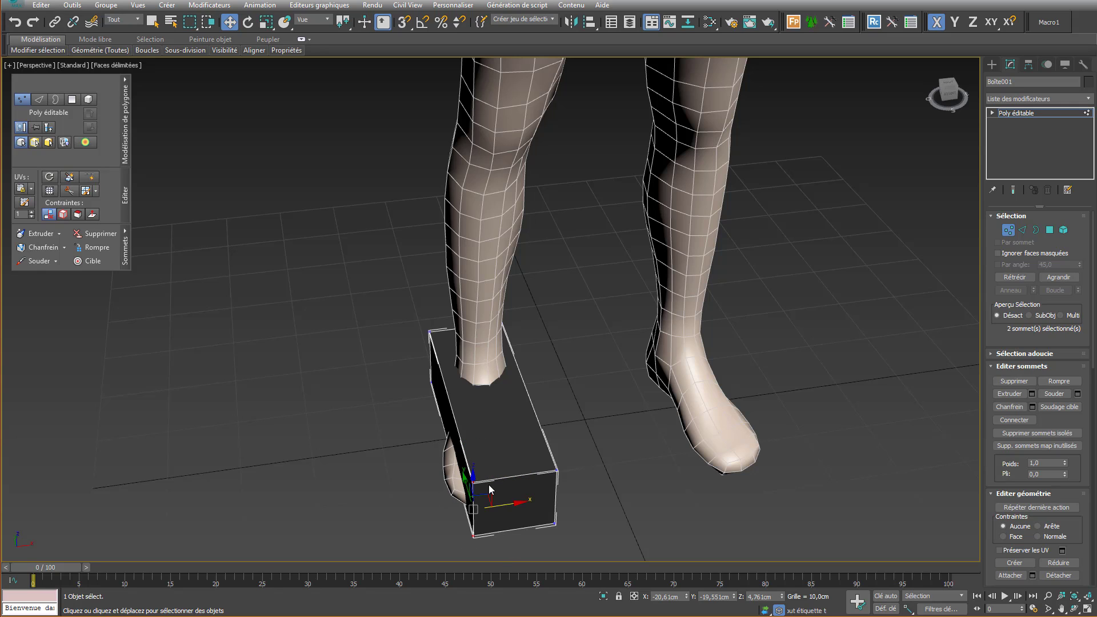
click(90, 178)
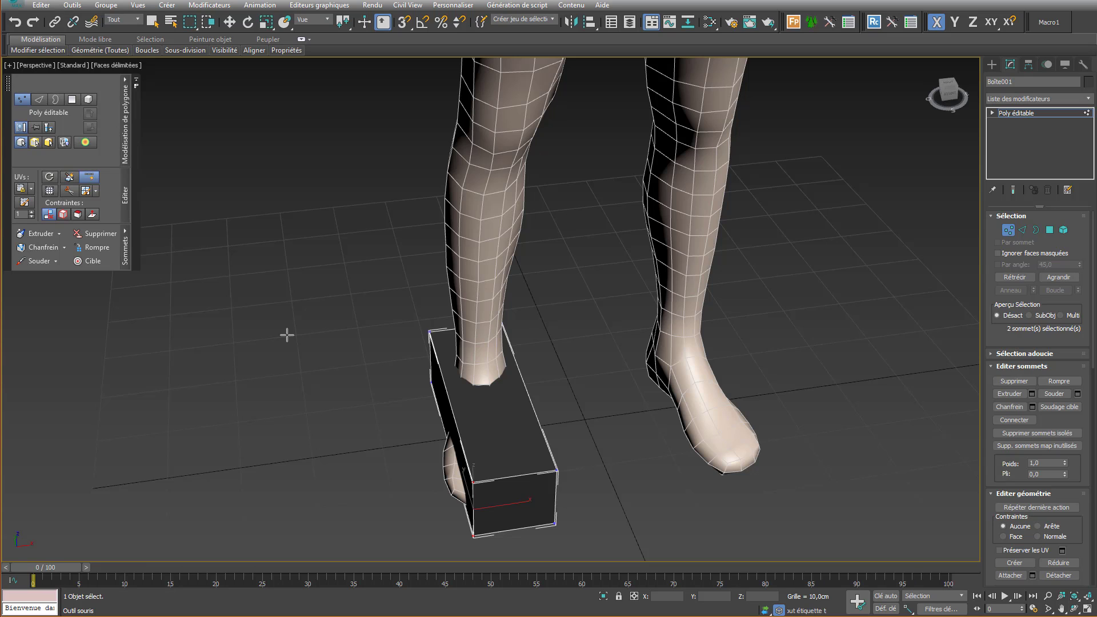
click(483, 393)
right_click(483, 393)
- Extrude the box's top polygon behind the new loop upward along the leg, and raise it to Z about 90.85 cm at hip level
click(1049, 229)
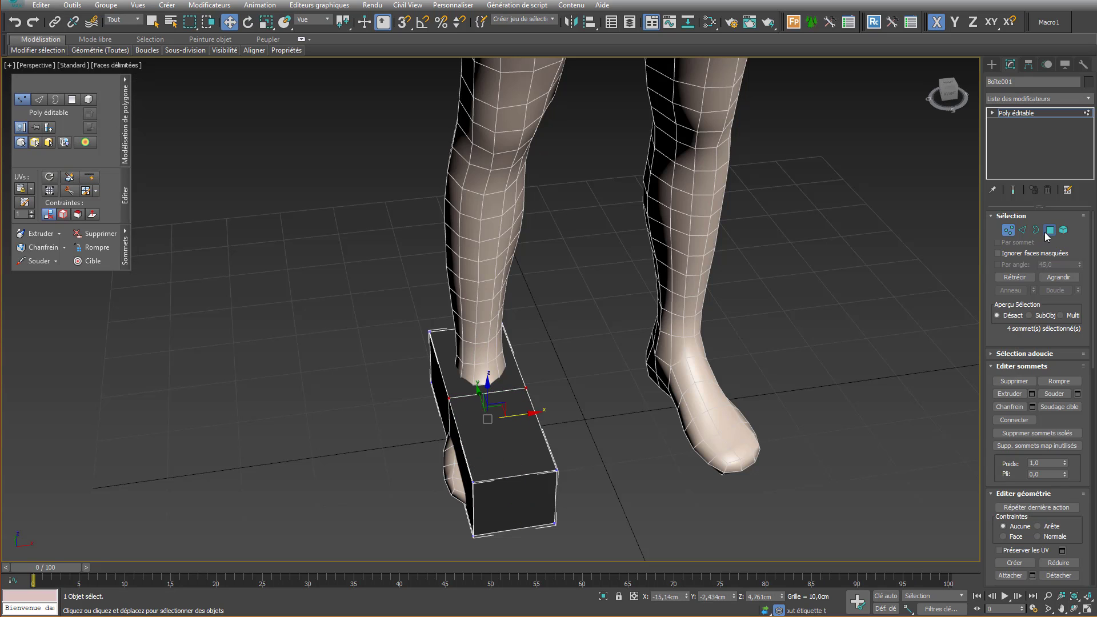
click(443, 382)
right_click(446, 382)
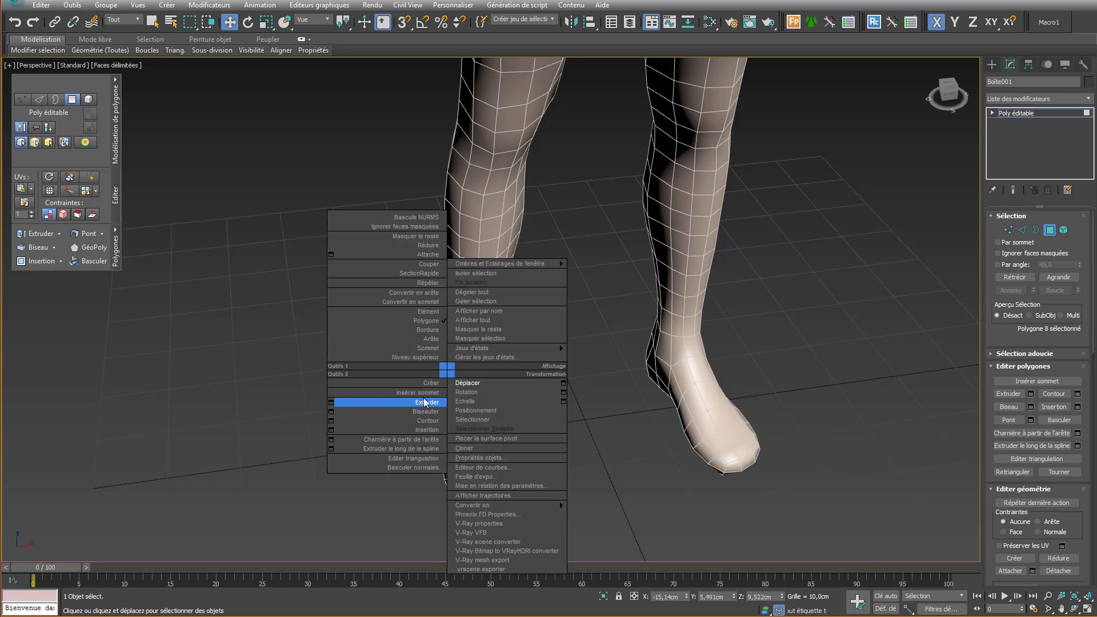
click(423, 403)
drag(457, 355, 543, 120)
scroll(534, 200, down, 8)
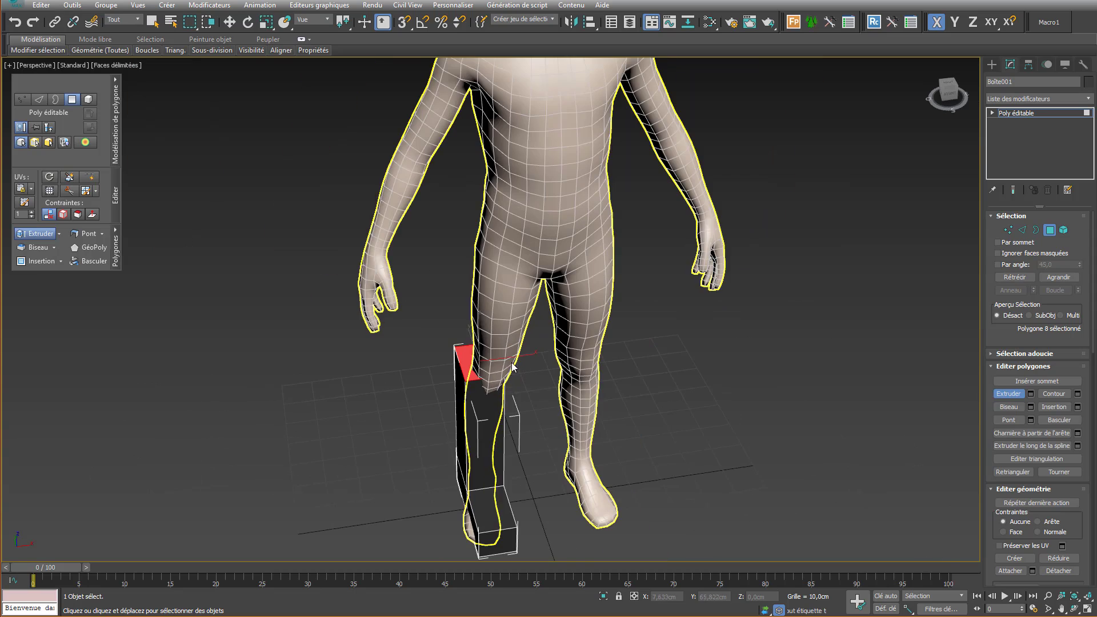
key(w)
drag(476, 333, 492, 207)
- Move the front edge of the leg block's top forward along Y to about -16.62 cm
alt+middle_drag(522, 282, 574, 264)
key(2)
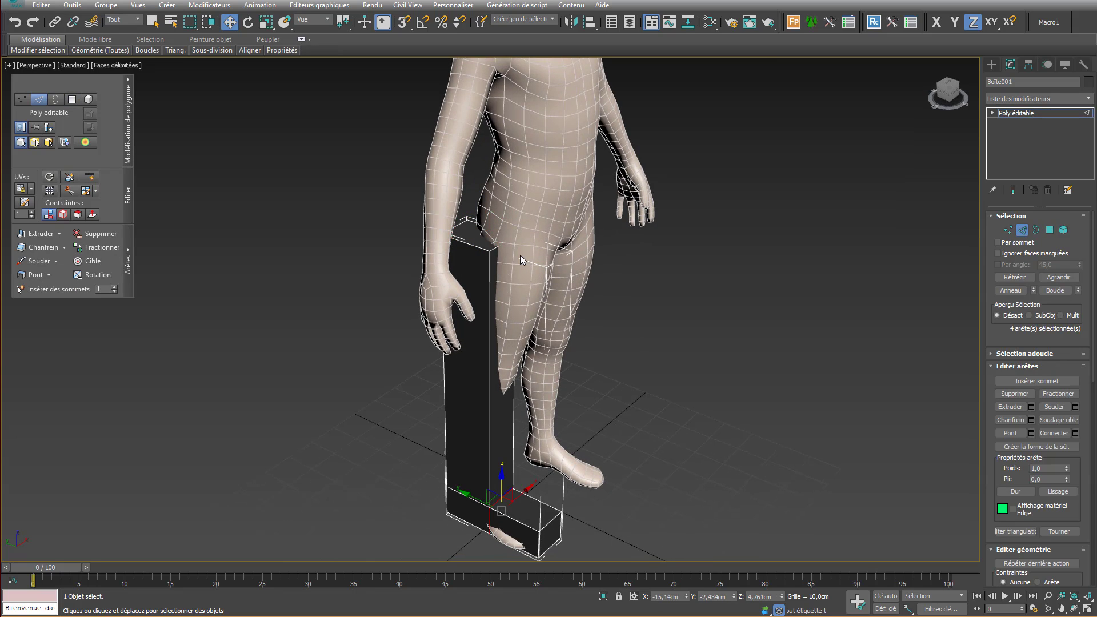
click(494, 248)
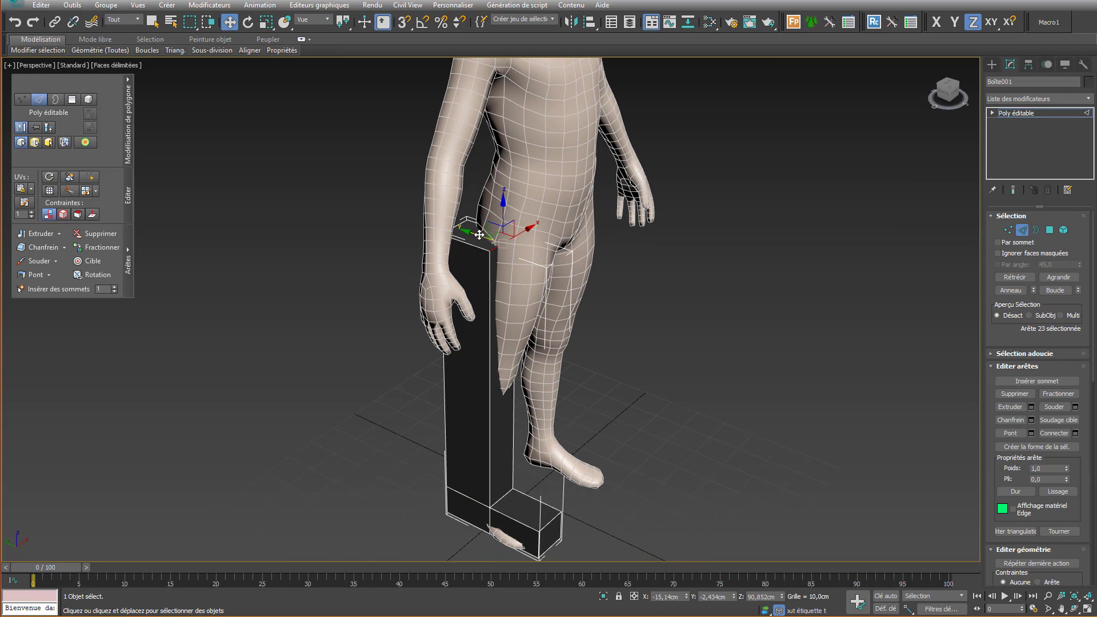
drag(497, 257, 526, 260)
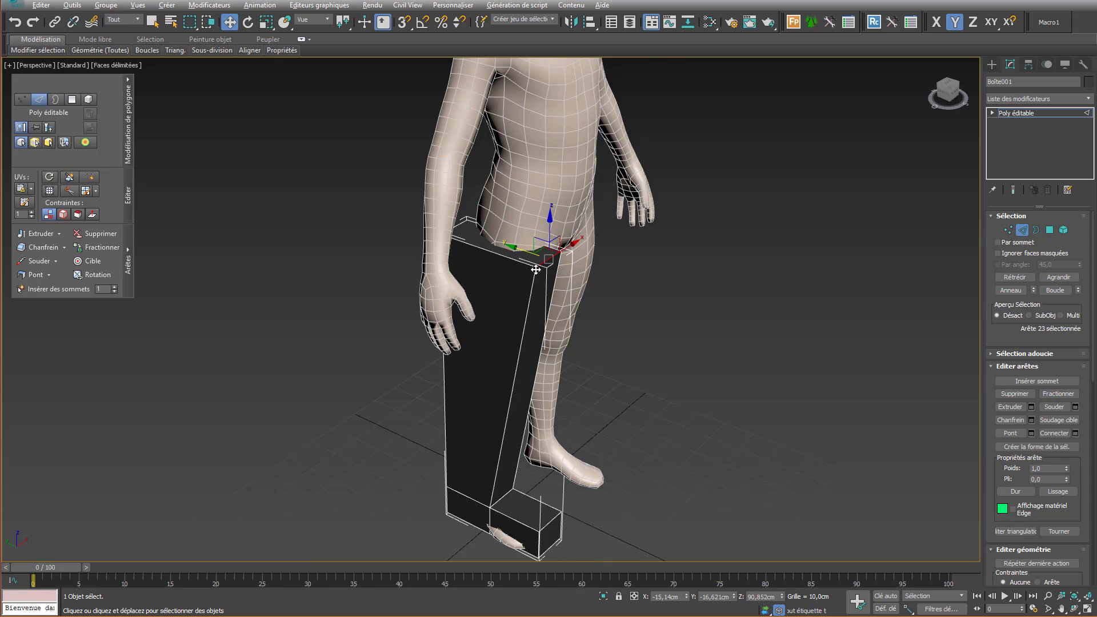
- Lower the leg block's top polygon along Z to about 86.68 cm
alt+middle_drag(536, 267, 504, 284)
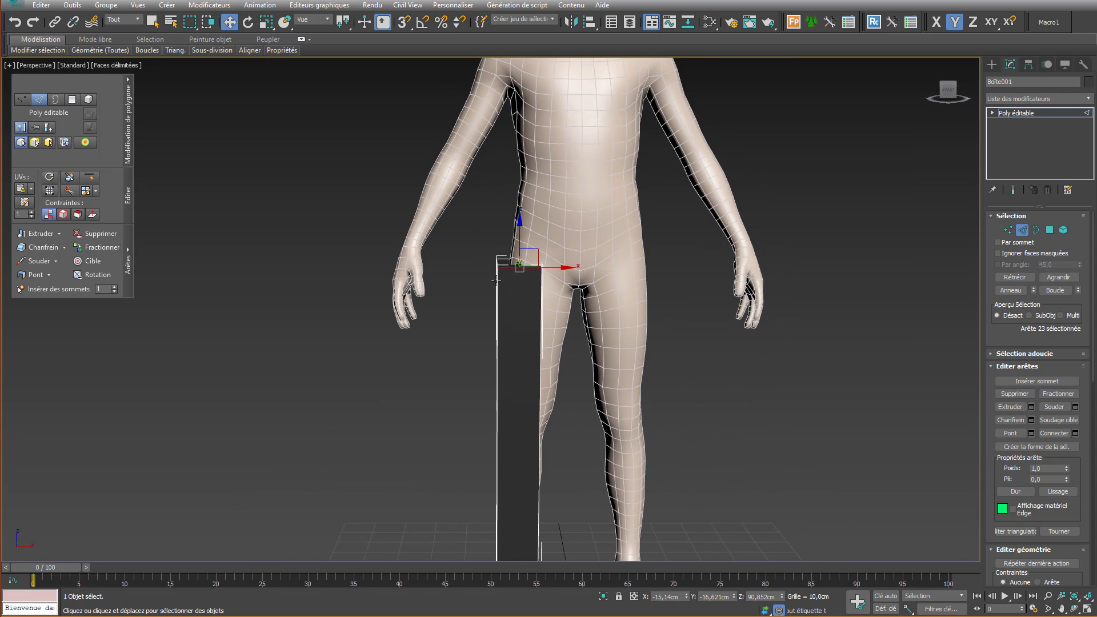
key(4)
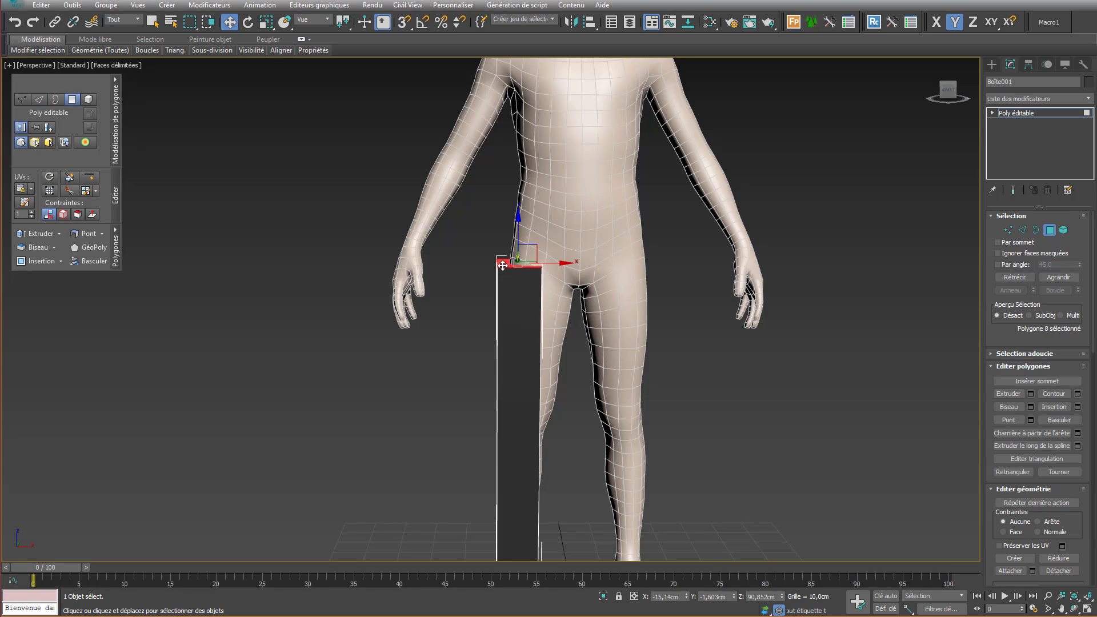
drag(519, 225, 527, 255)
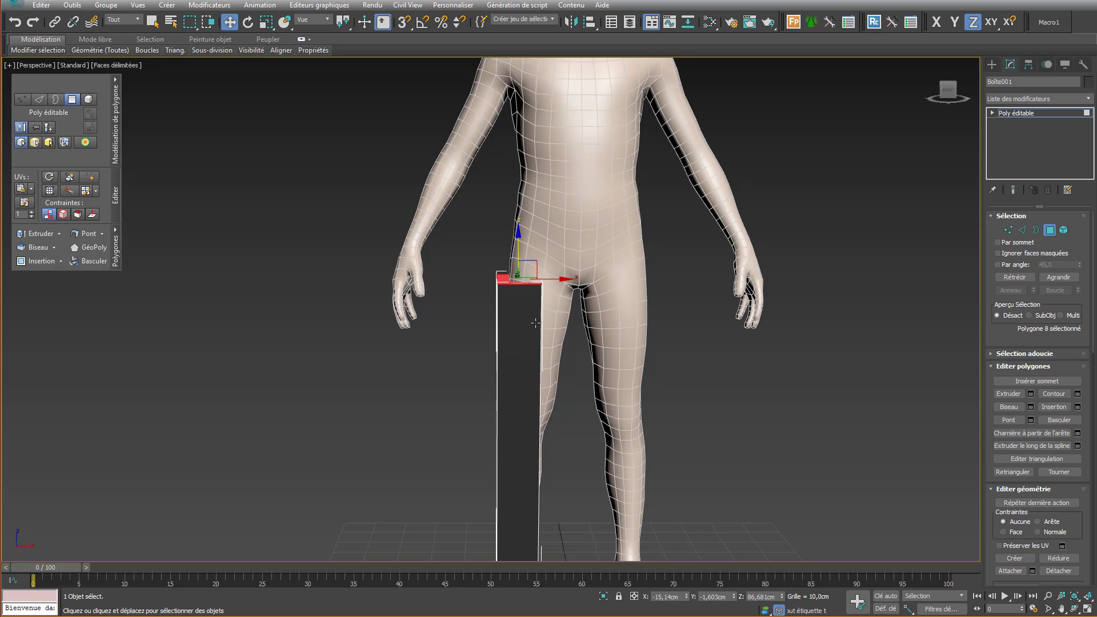
- Move the inner edge of the leg block's top along X to about -0.24 cm, towards the crotch
key(2)
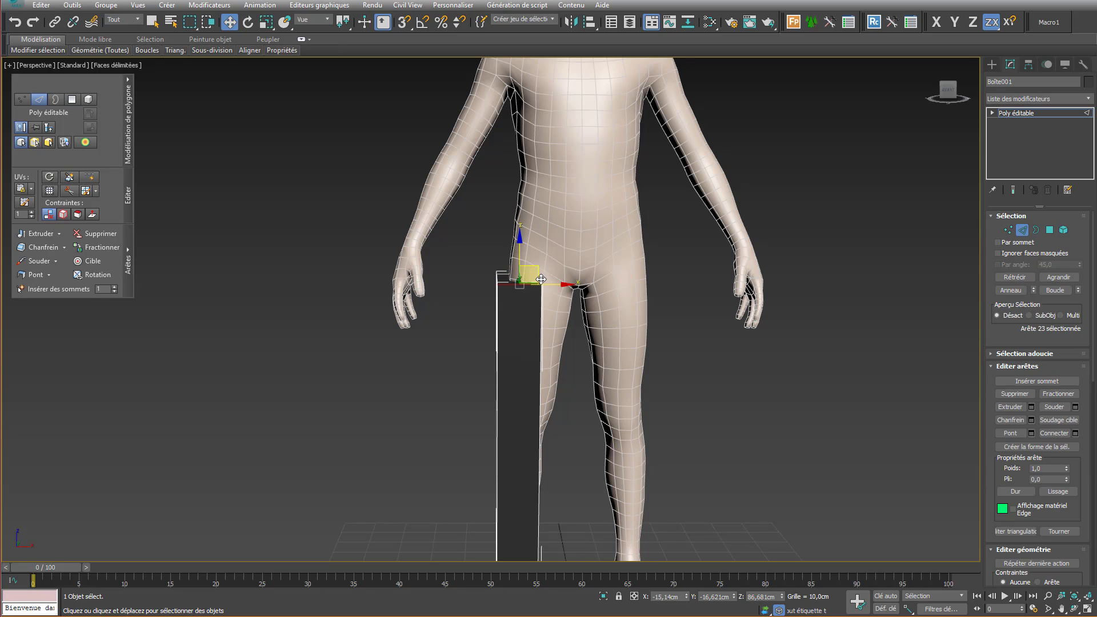
alt+middle_drag(564, 322, 546, 286)
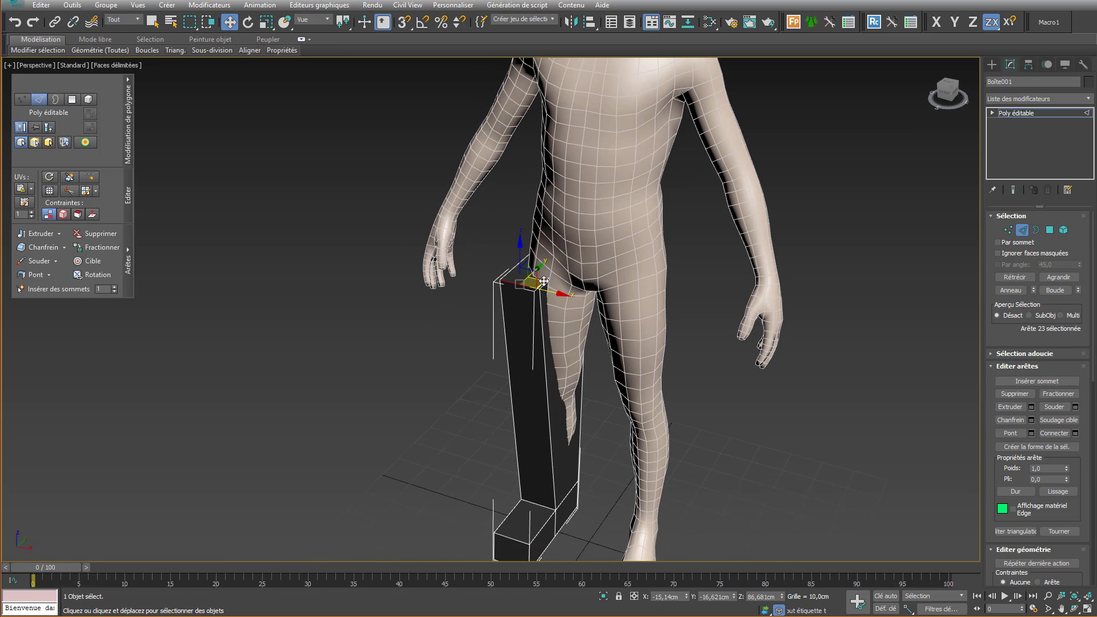
click(590, 272)
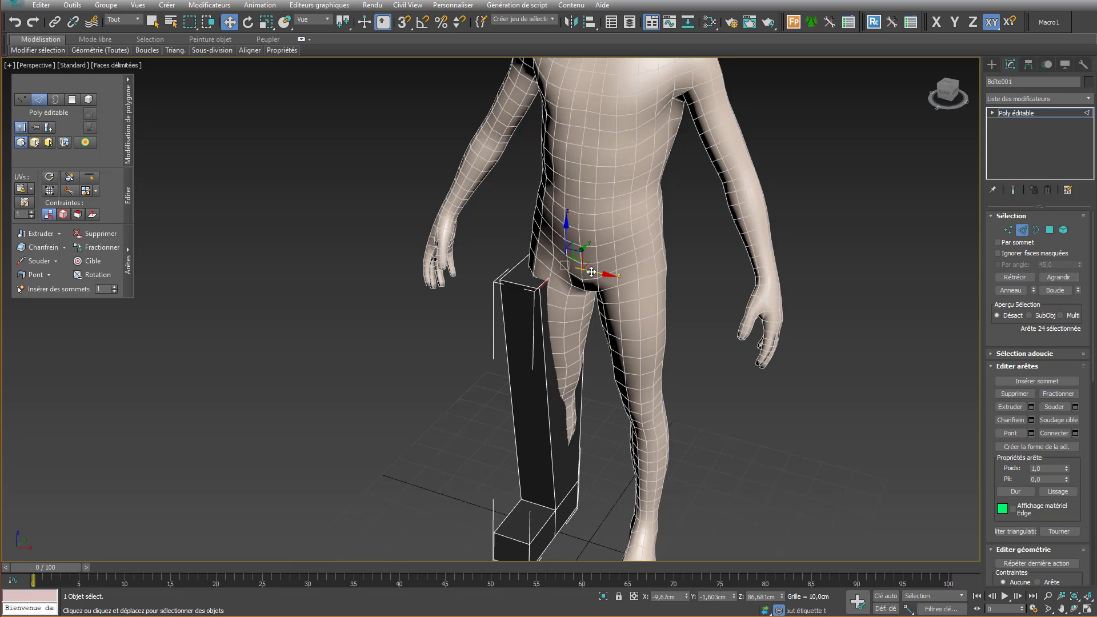
drag(593, 272, 629, 289)
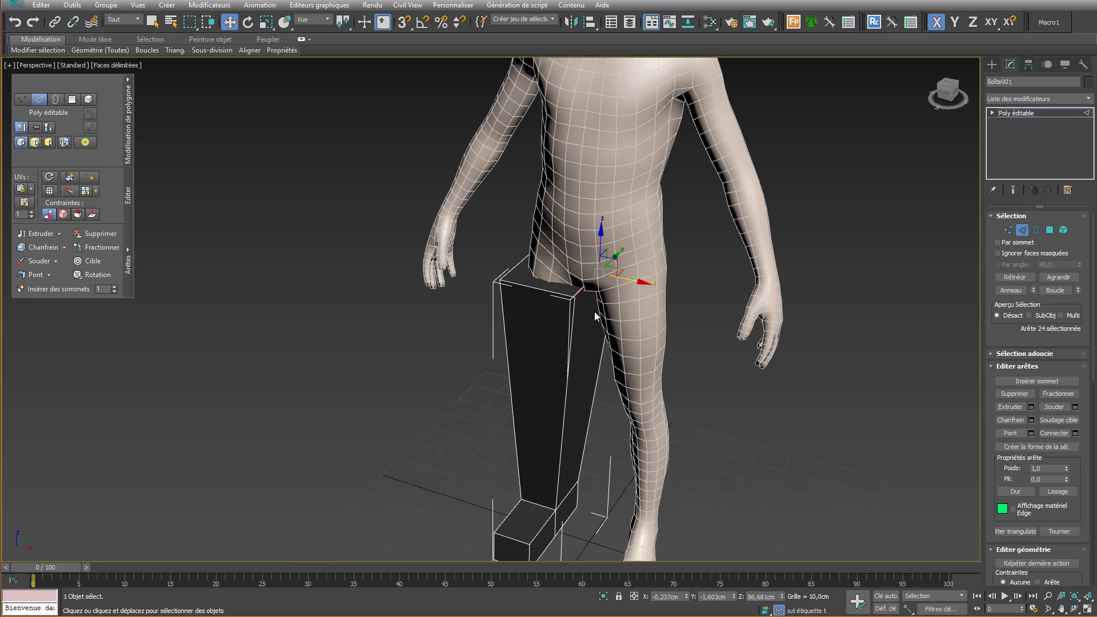
- Move the rear edge of the leg block's top backward along Y to about 10.36 cm
alt+middle_drag(595, 311, 674, 318)
click(657, 313)
drag(661, 344, 657, 336)
alt+middle_drag(786, 338, 614, 298)
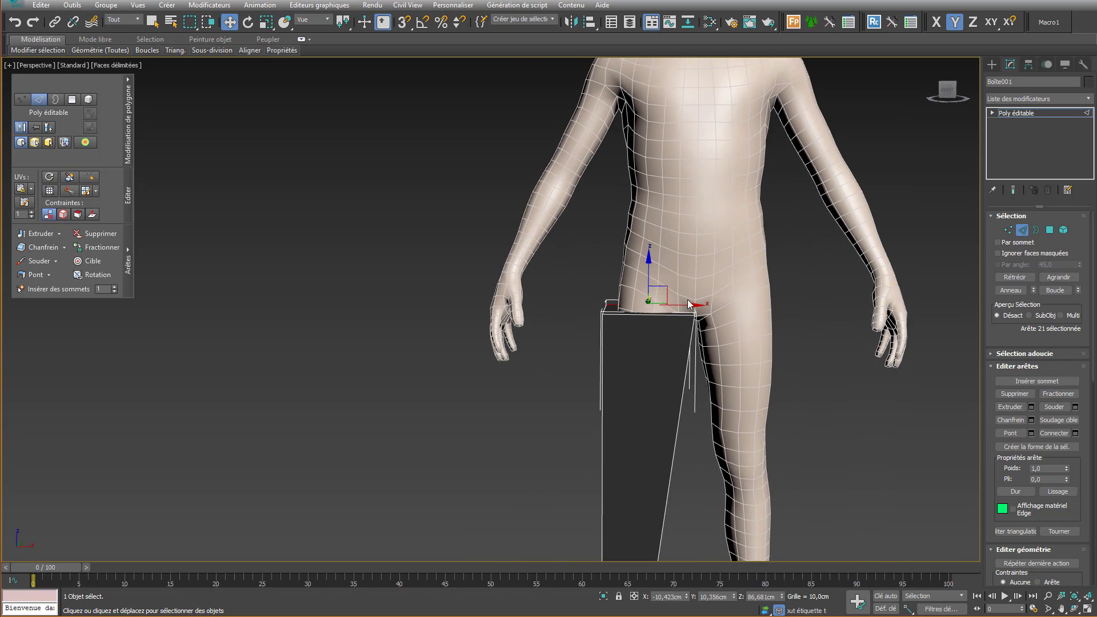
- Adjust the inner edge of the leg block's top to X about -1.86 cm and Z about 85.31 cm
scroll(692, 306, up, 3)
alt+middle_drag(689, 333, 653, 339)
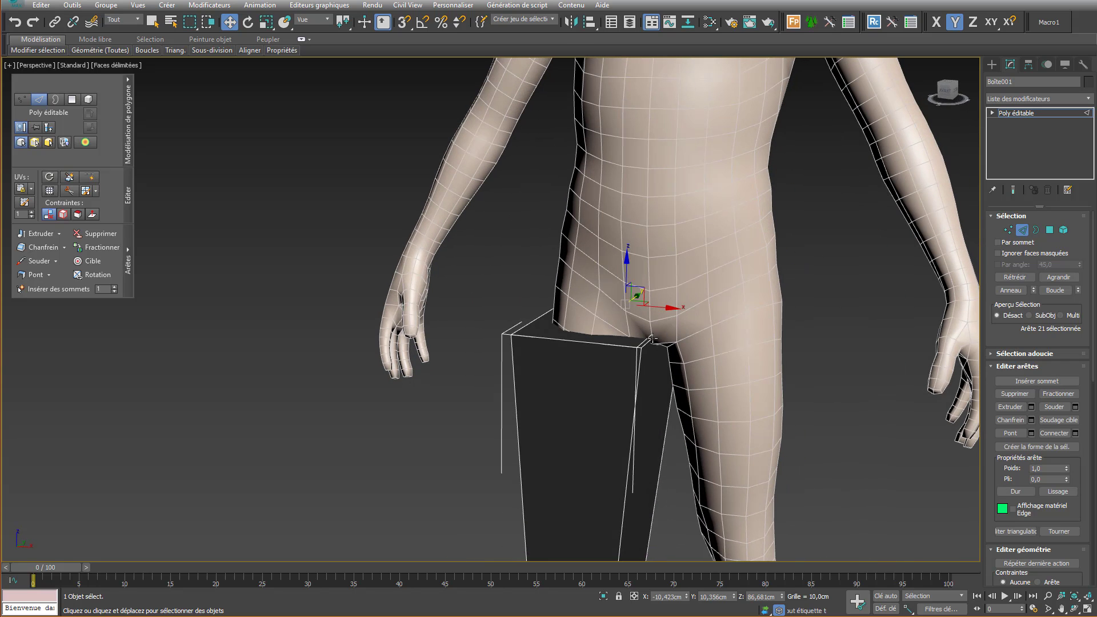
click(652, 338)
drag(699, 332, 683, 333)
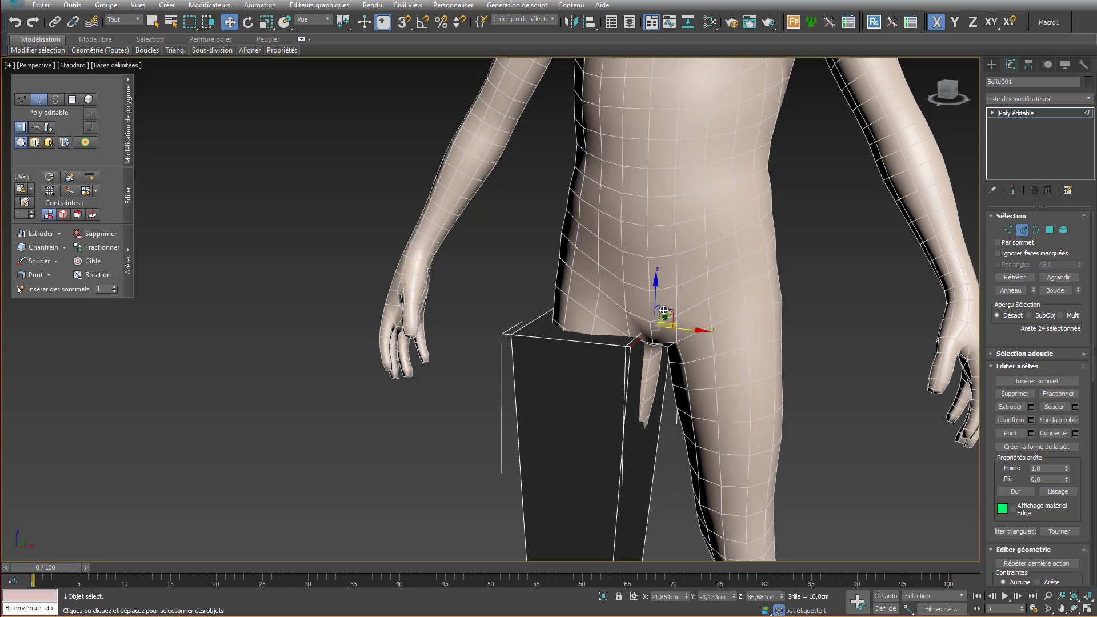
drag(656, 293, 658, 301)
- Extrude the leg block's top polygon upward in three successive segments, up to the base of the neck
alt+middle_drag(659, 301, 550, 313)
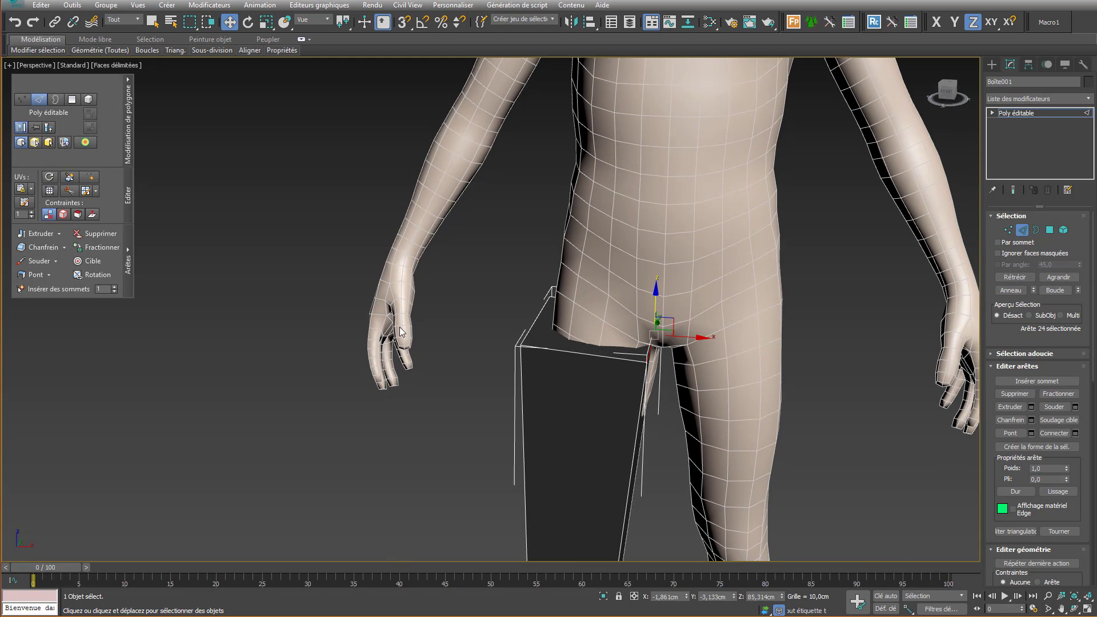
scroll(462, 398, down, 5)
middle_drag(490, 409, 522, 350)
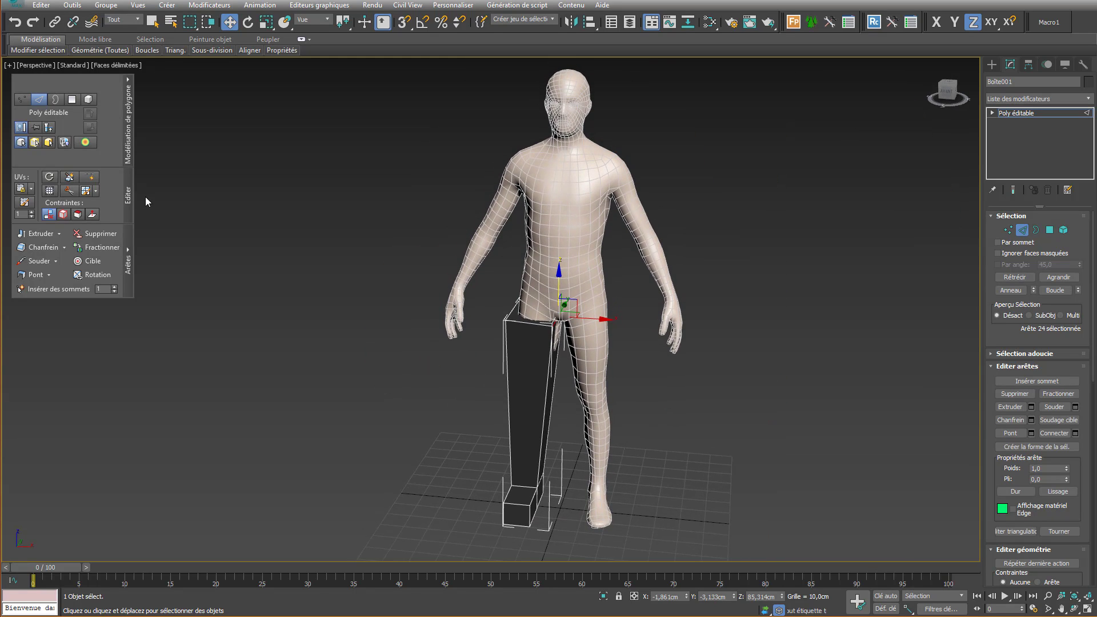
click(71, 99)
right_click(526, 311)
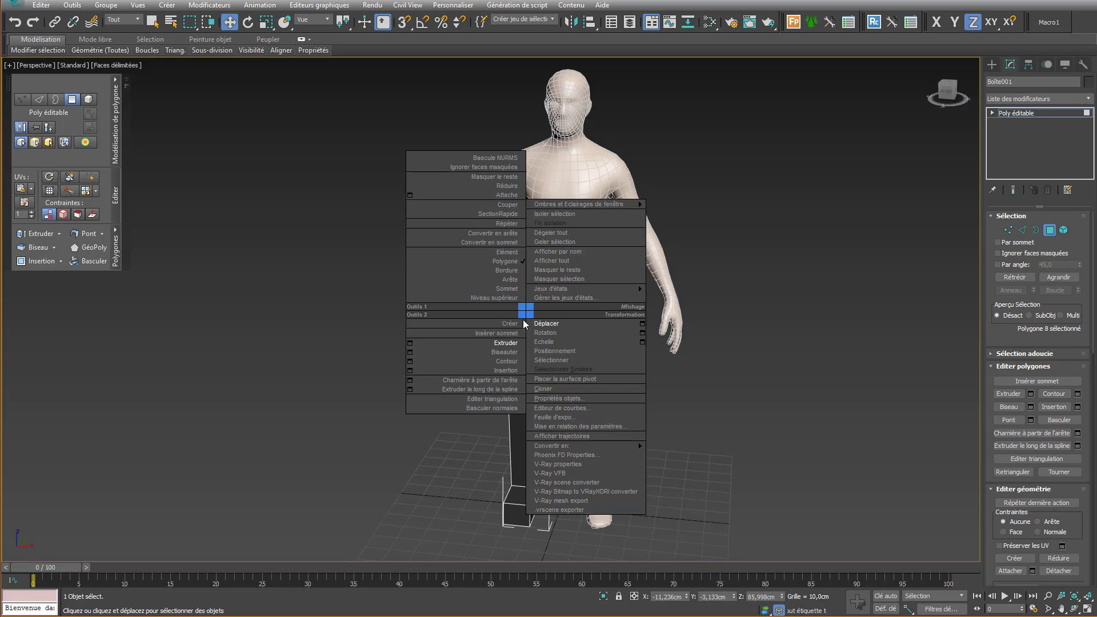
click(505, 343)
drag(545, 313, 579, 80)
drag(533, 196, 575, 85)
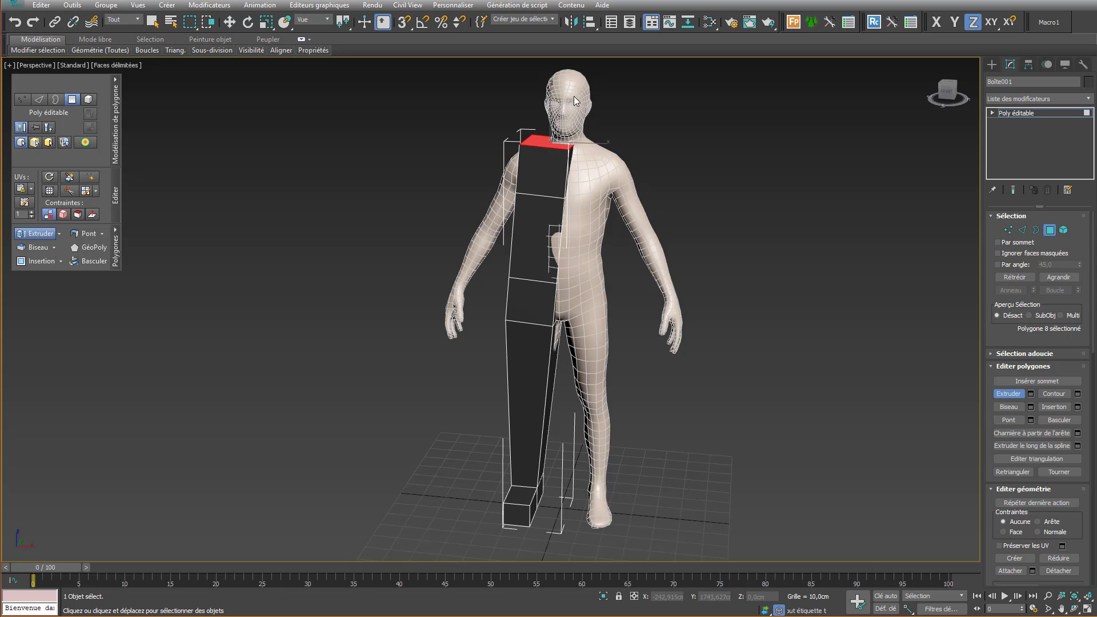
- Select the three inner side polygons of the torso block, from the pelvis up to the neck base
alt+middle_drag(605, 384, 605, 361)
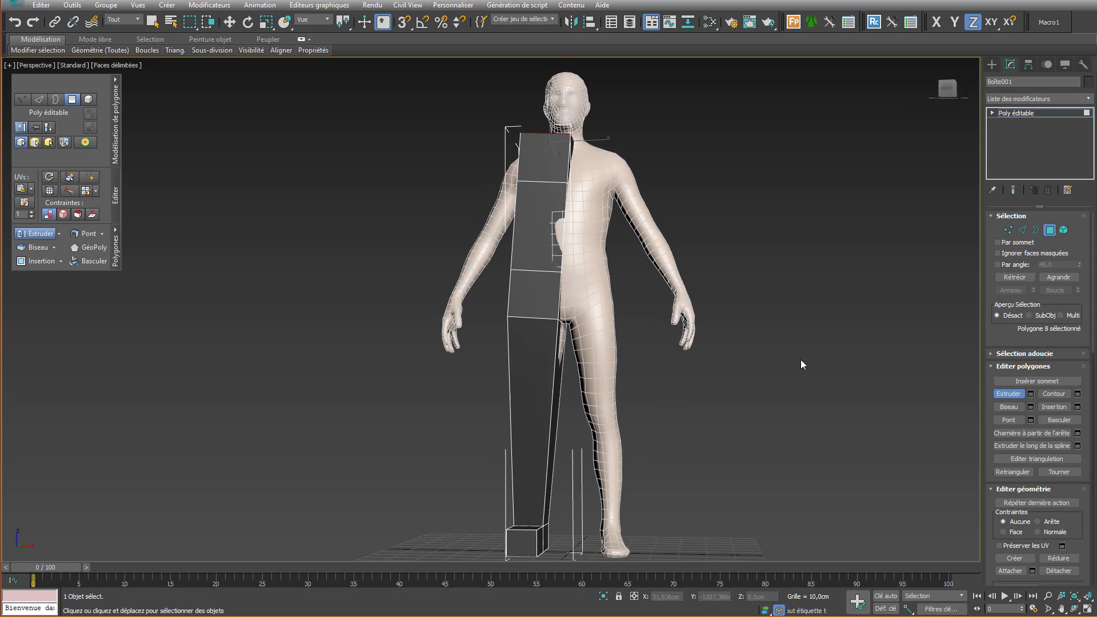
alt+middle_drag(610, 171, 577, 172)
key(w)
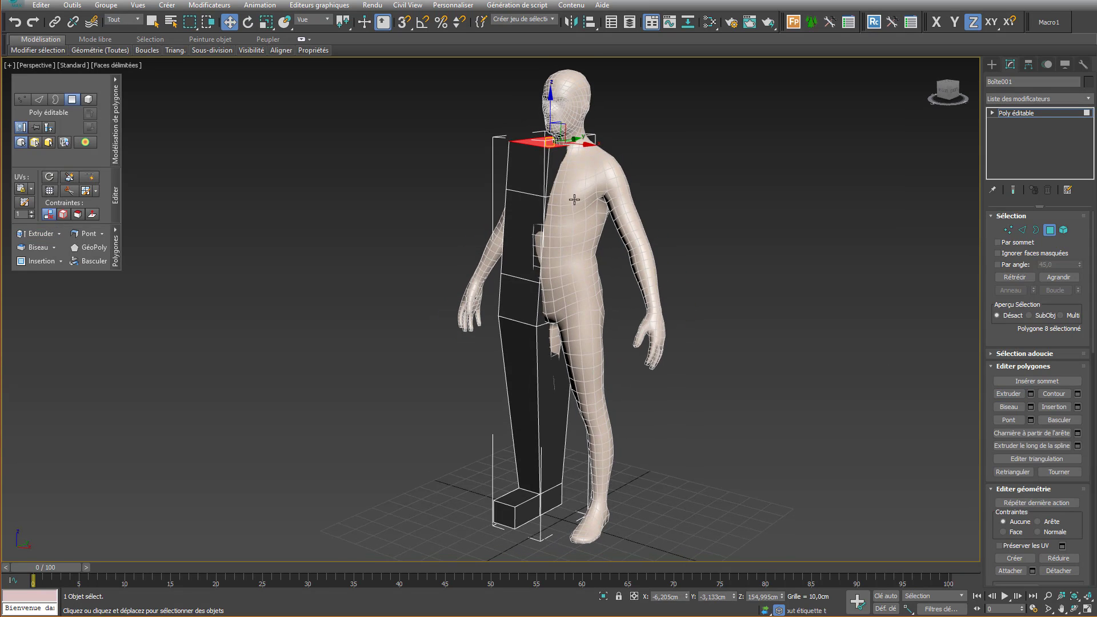
click(552, 304)
ctrl+click(558, 236)
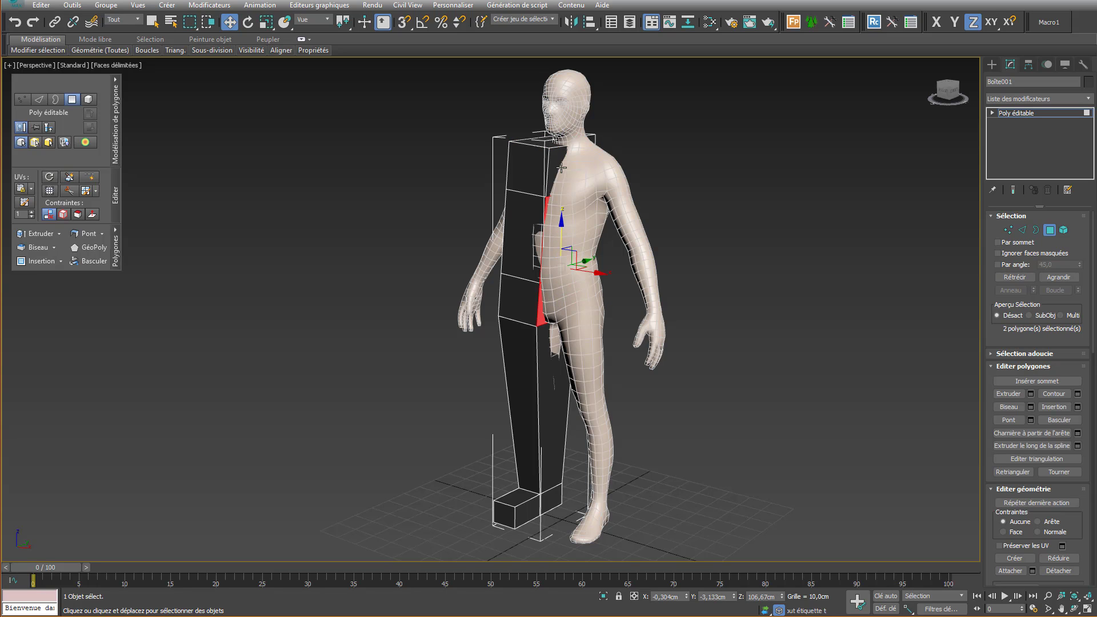
ctrl+click(563, 156)
alt+middle_drag(609, 254, 621, 266)
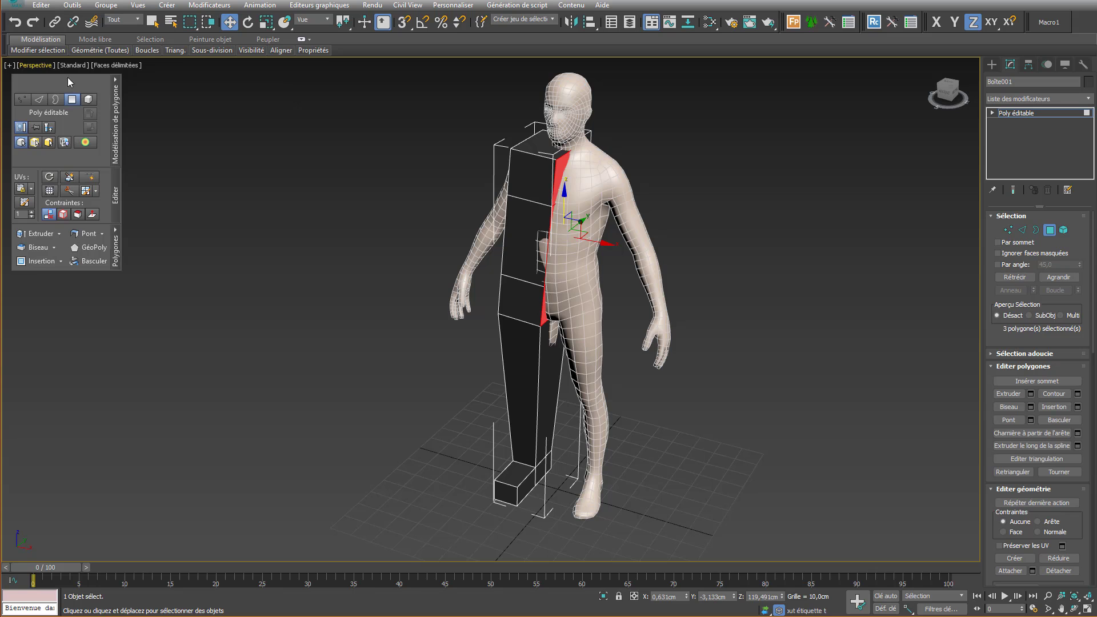
- Turn on Expert mode to enlarge the viewport and re-centre the figure in it
key(ctrl+x)
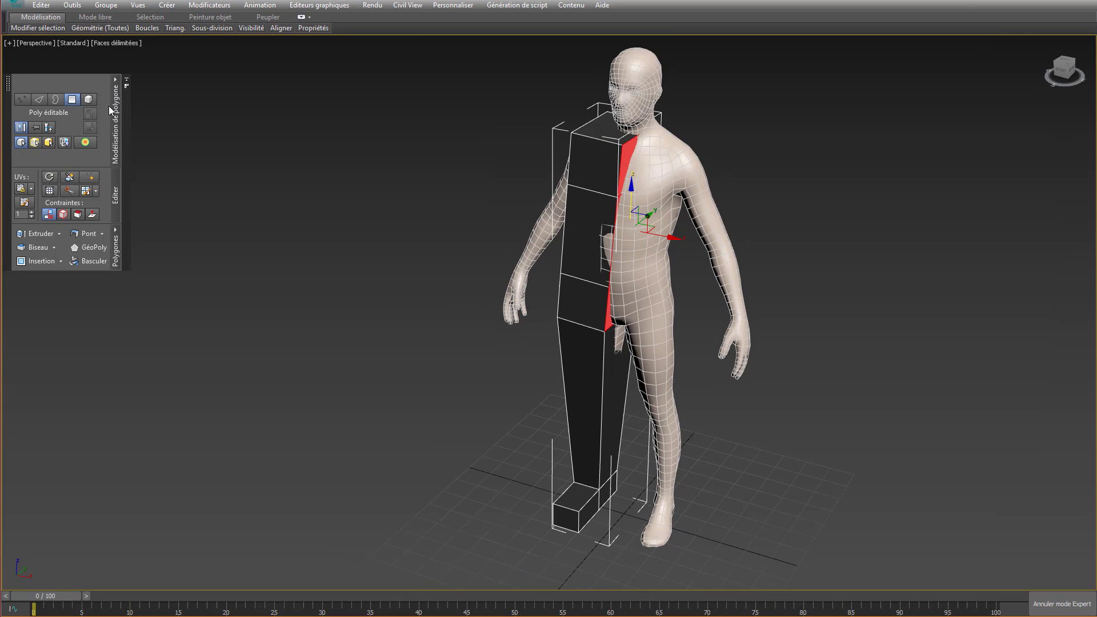
key(ctrl+x)
key(ctrl+x)
key(ctrl+x)
key(ctrl+x)
middle_drag(1006, 232, 928, 246)
alt+middle_drag(928, 247, 928, 275)
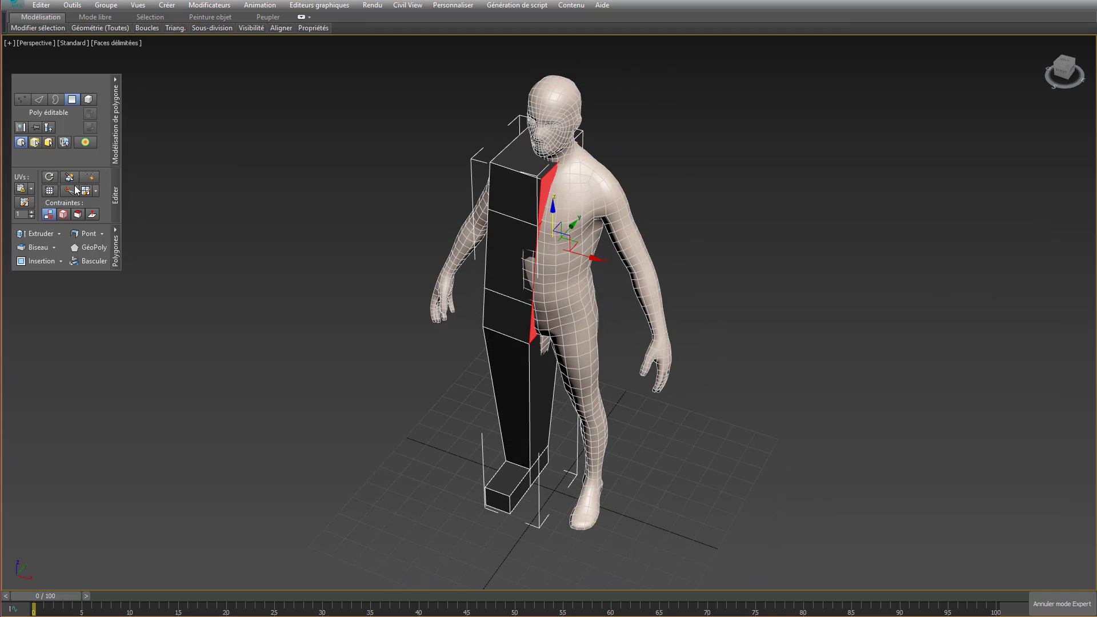
- Show the command panel and hide it again
click(20, 132)
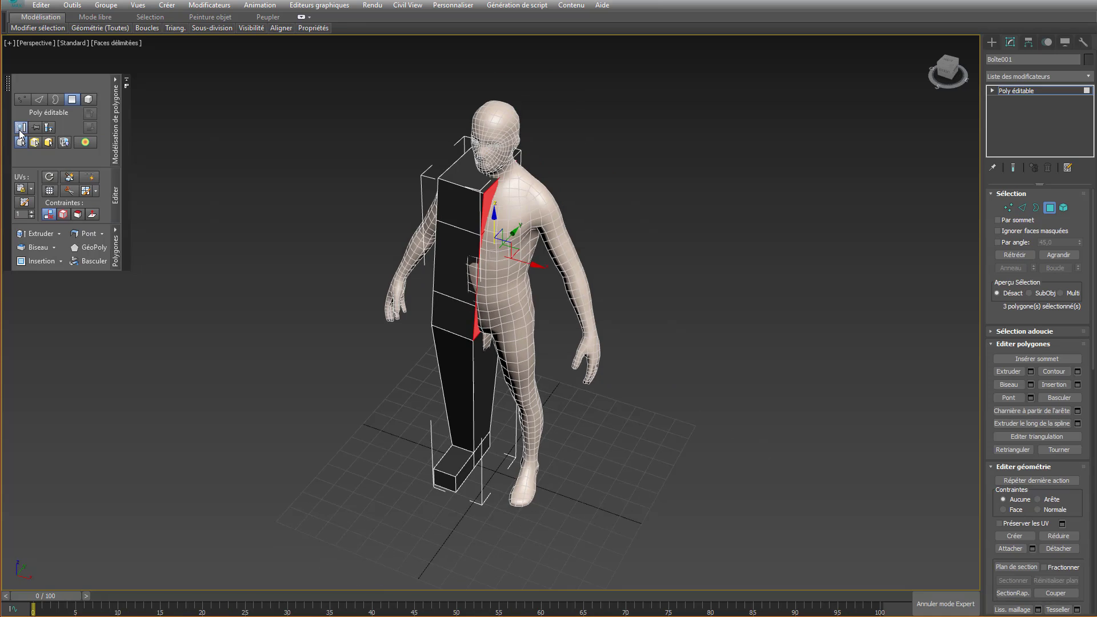
click(20, 132)
click(20, 132)
click(20, 132)
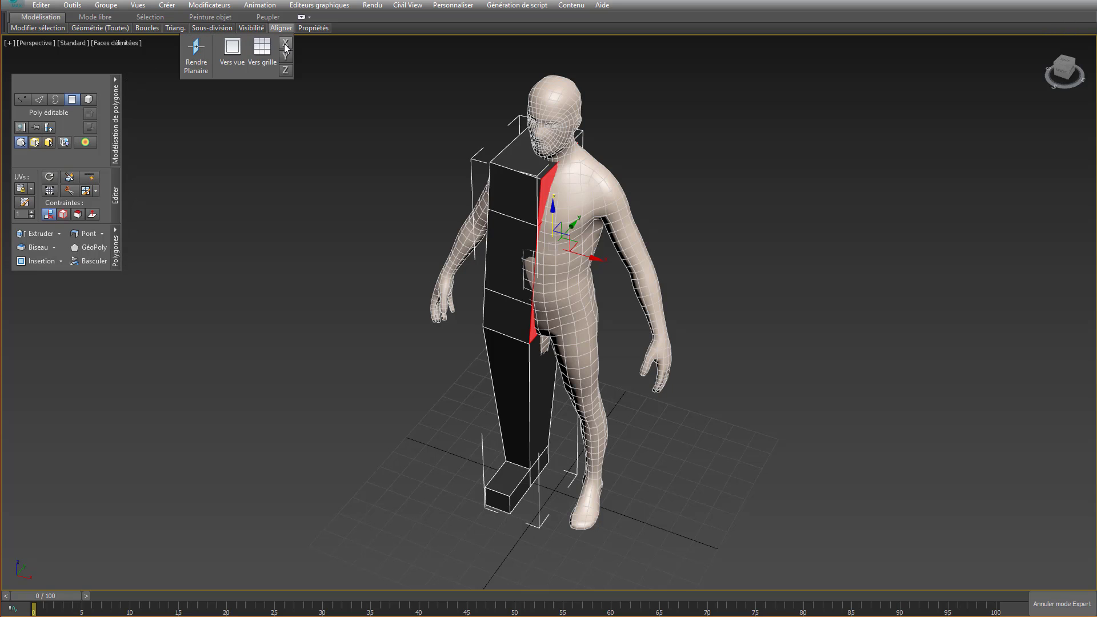
- Align the selected inner torso polygons along X and shift them away from the body's centreline to X about -5.11 cm
click(285, 44)
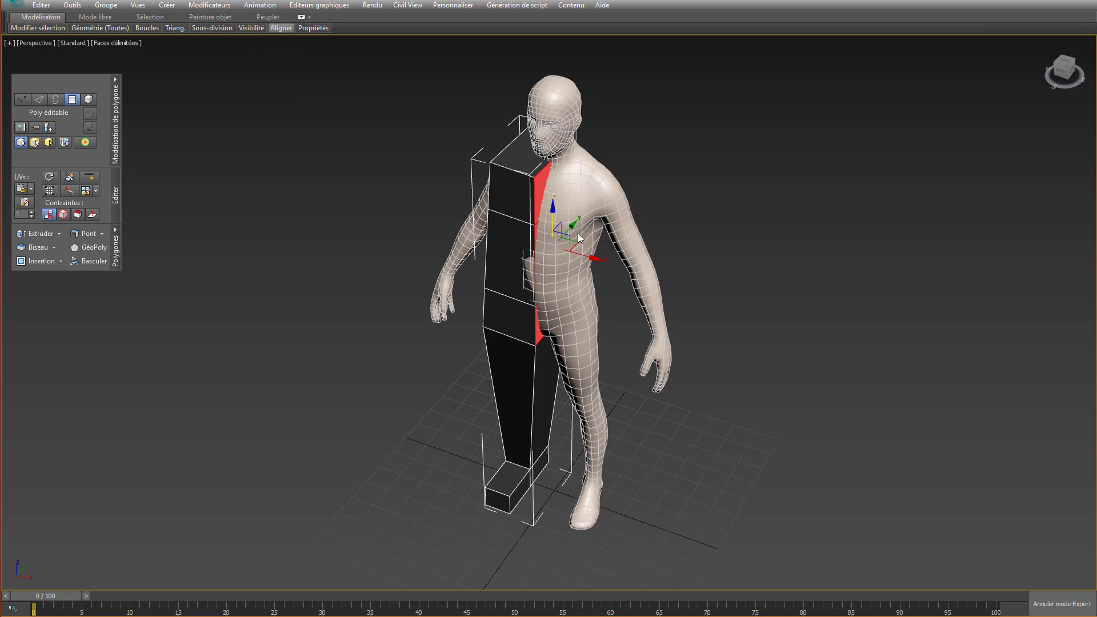
mouse_move(578, 233)
alt+middle_down()
mouse_move(607, 191)
mouse_move(585, 225)
alt+middle_up()
drag(586, 246, 559, 246)
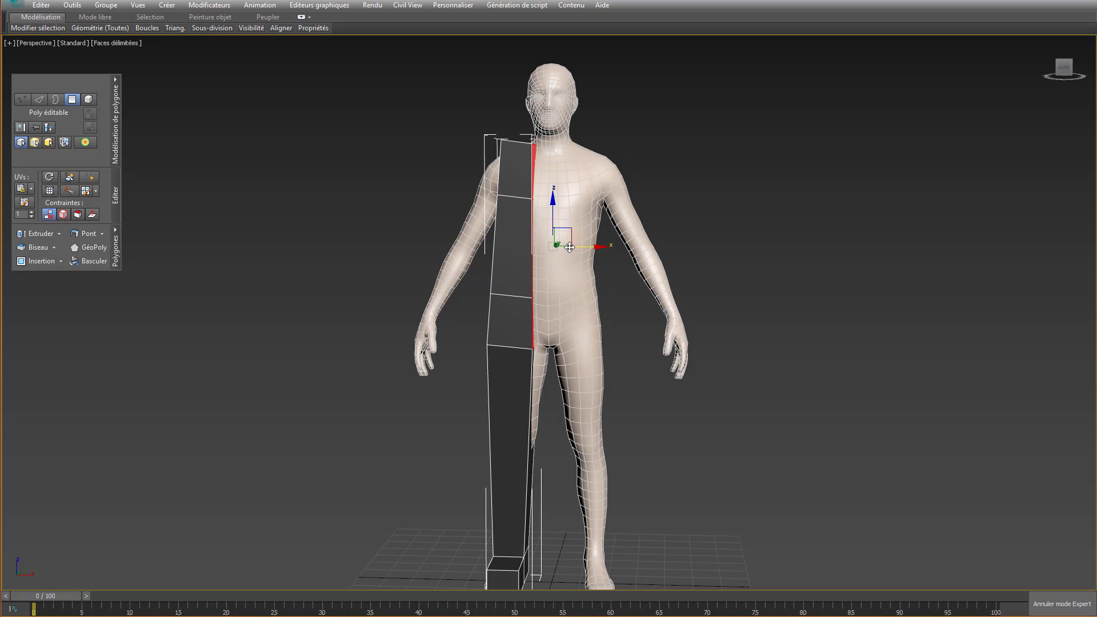
- Extrude the aligned inner torso polygons sideways up to the body's centreline
right_click(561, 323)
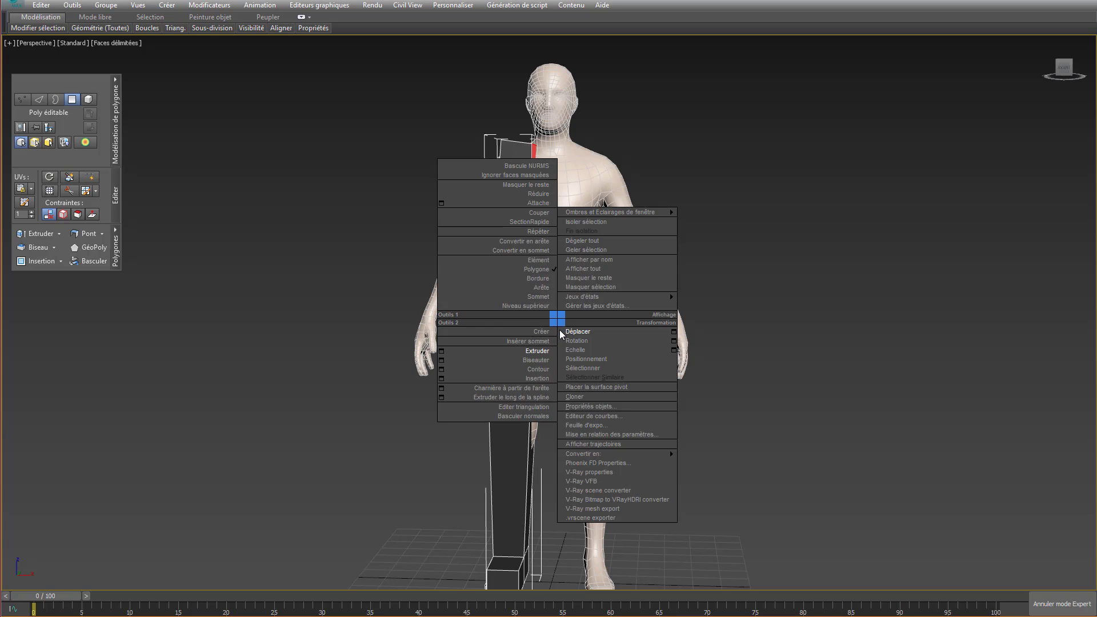
click(537, 346)
drag(536, 261, 554, 226)
right_click(332, 258)
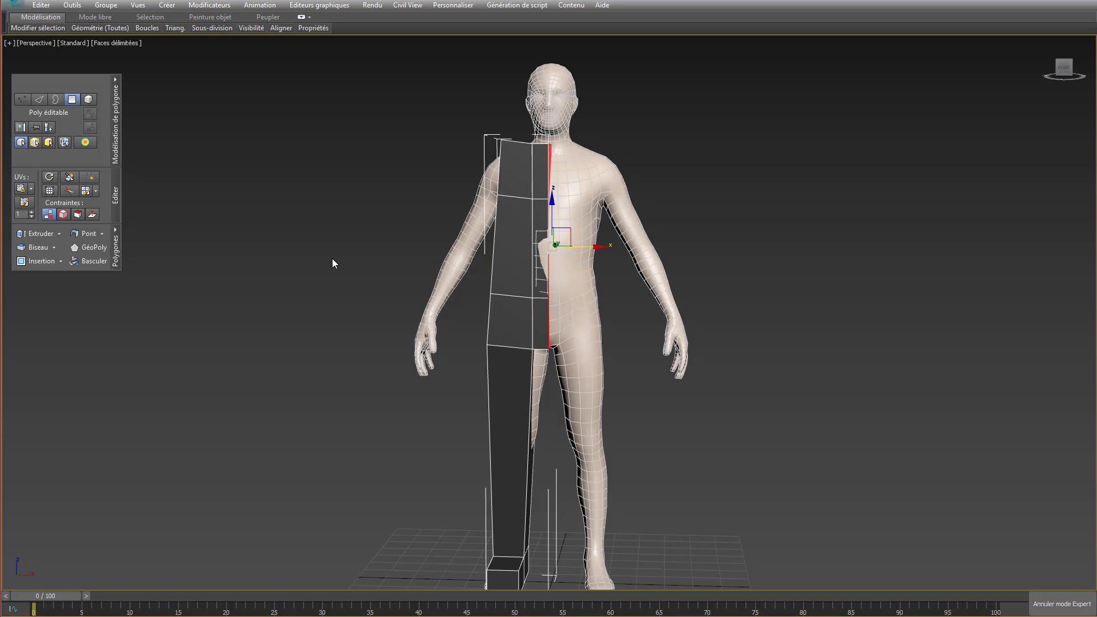
- Place the extruded inner polygons exactly on the centreline by setting their absolute X position to 0 cm
right_click(332, 259)
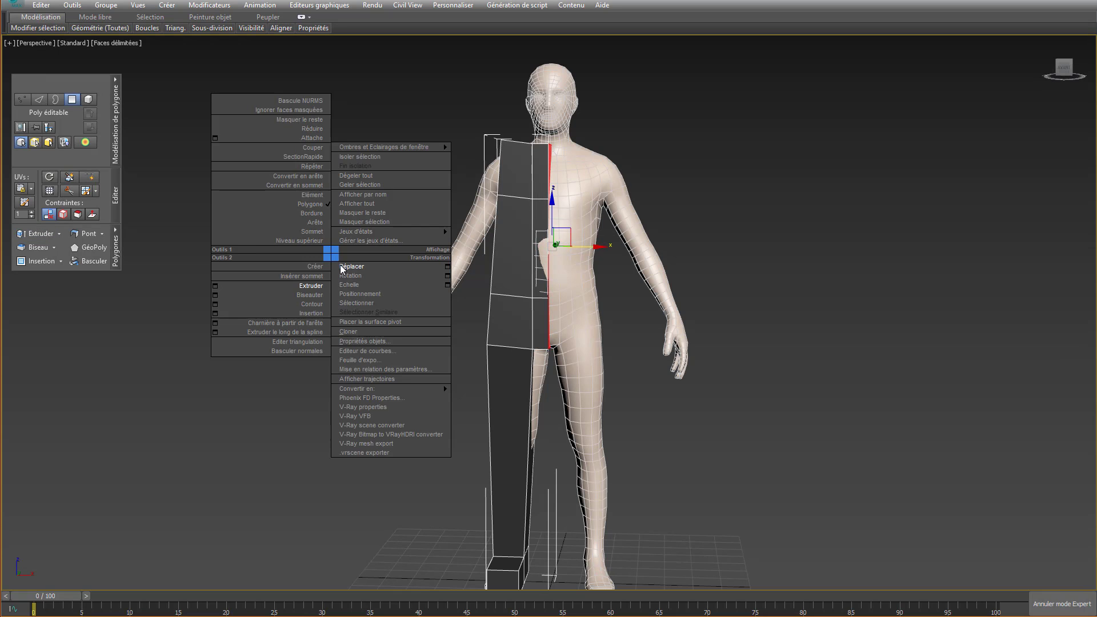
click(447, 266)
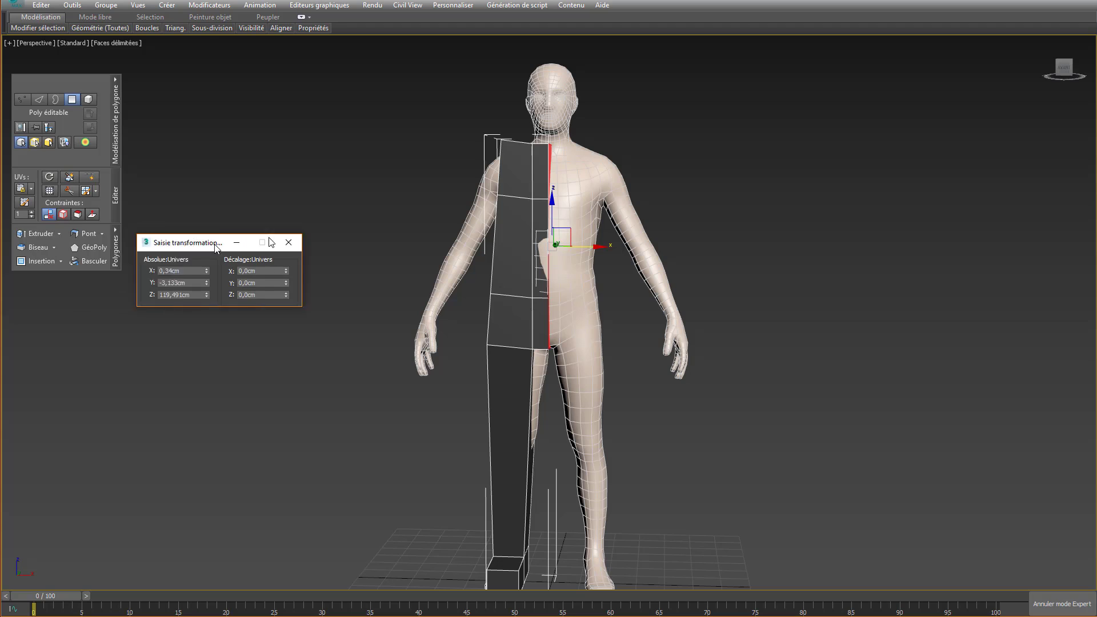
right_click(228, 179)
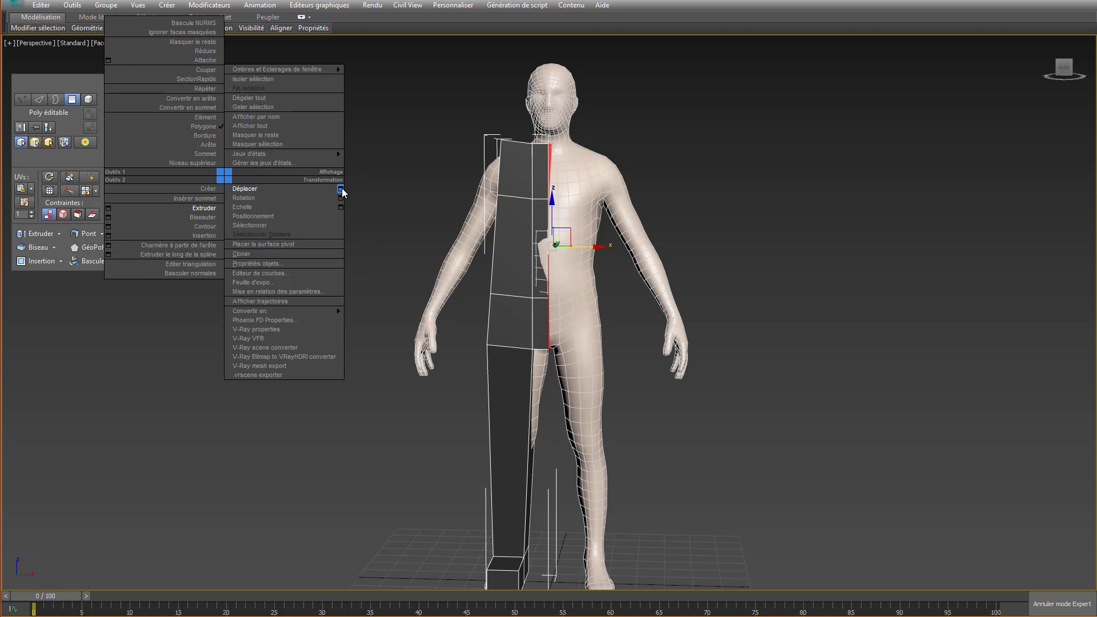
click(283, 189)
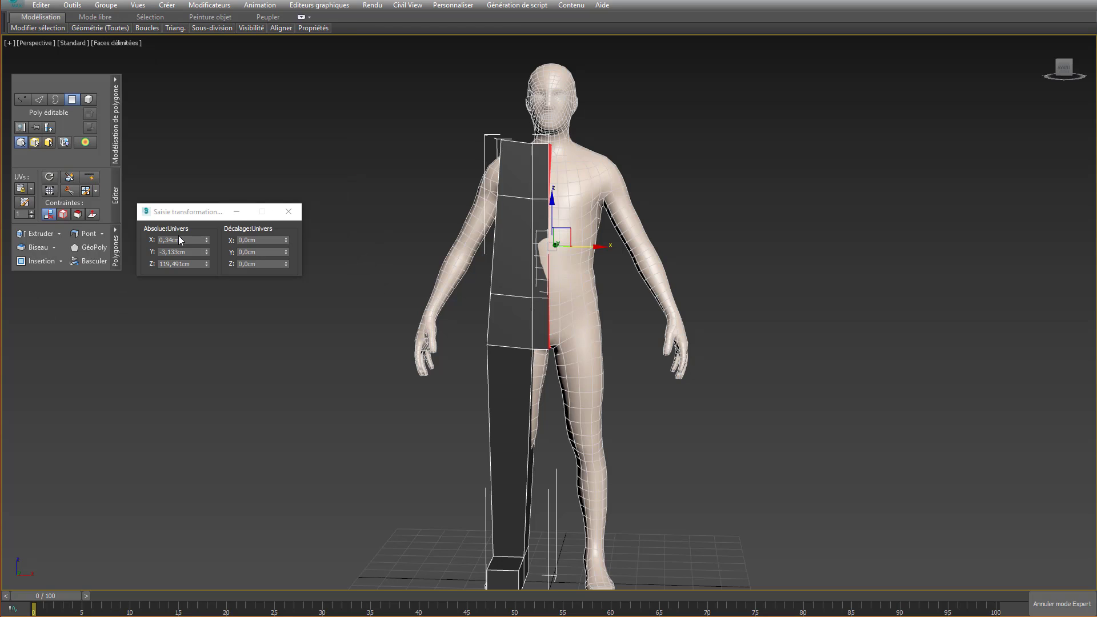
right_click(205, 238)
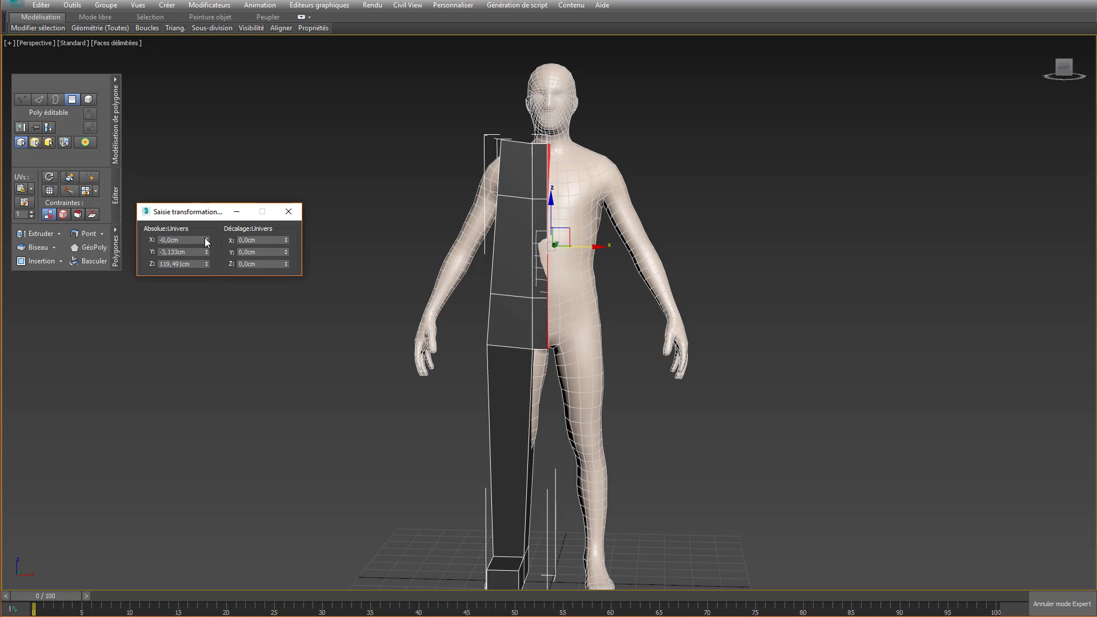
- Switch to the Front view with default shading and edged faces, framed on the torso
alt+middle_drag(543, 77, 547, 191)
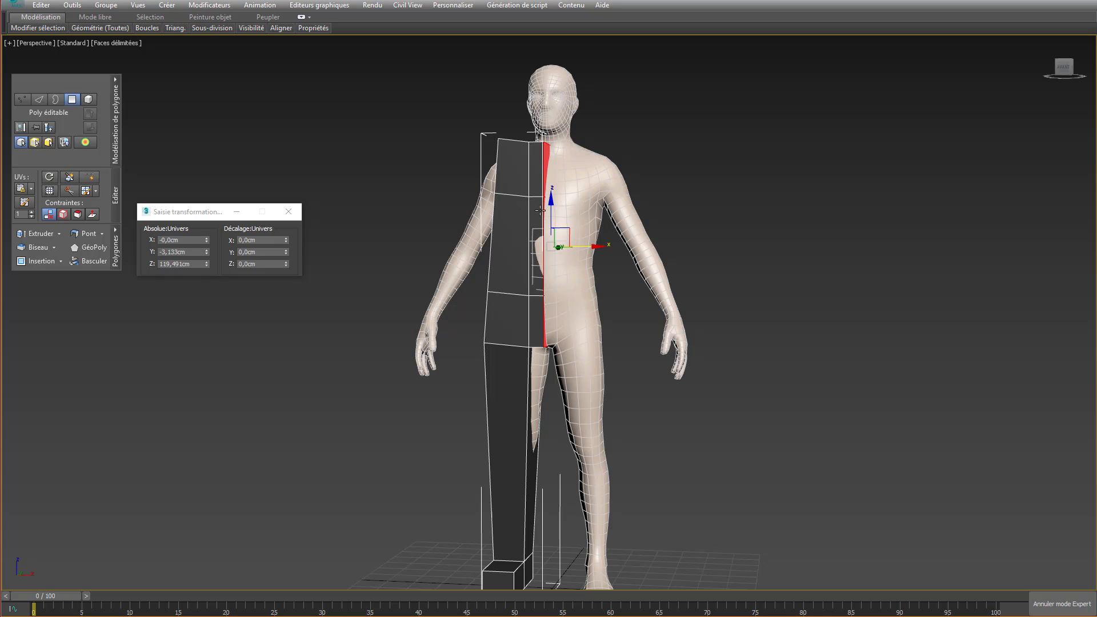
key(f)
key(F3)
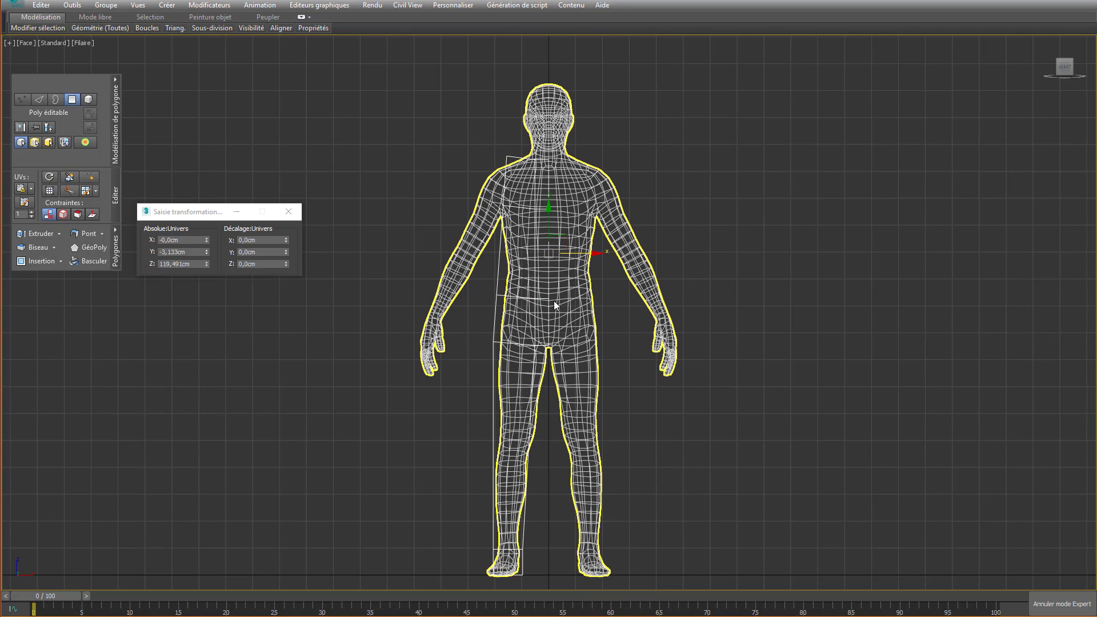
key(F3)
middle_drag(552, 313, 551, 306)
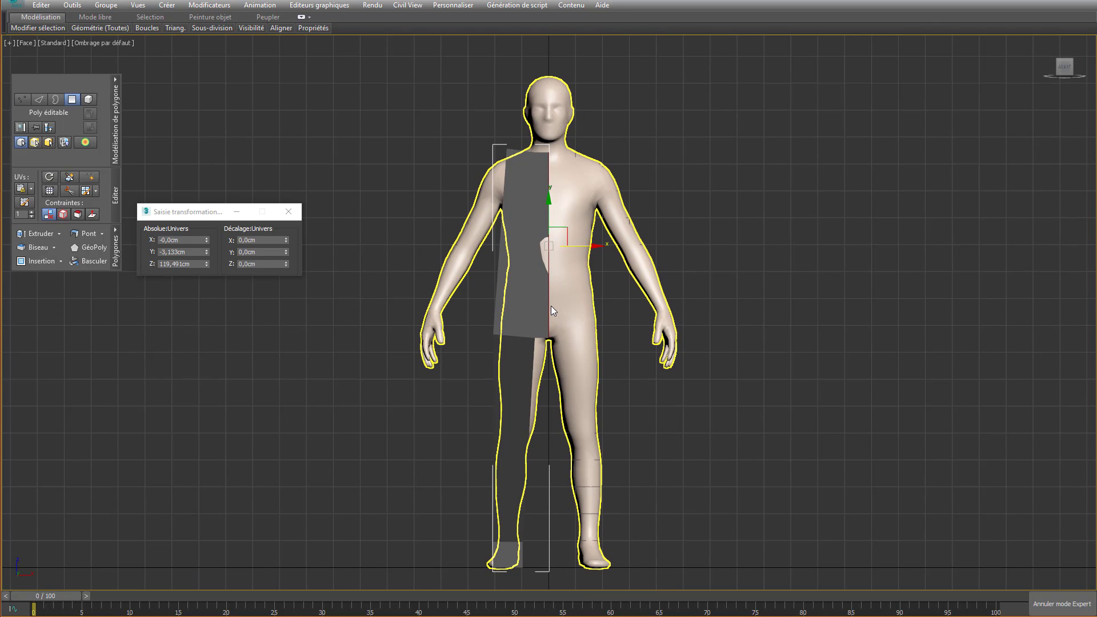
key(F4)
scroll(553, 328, up, 3)
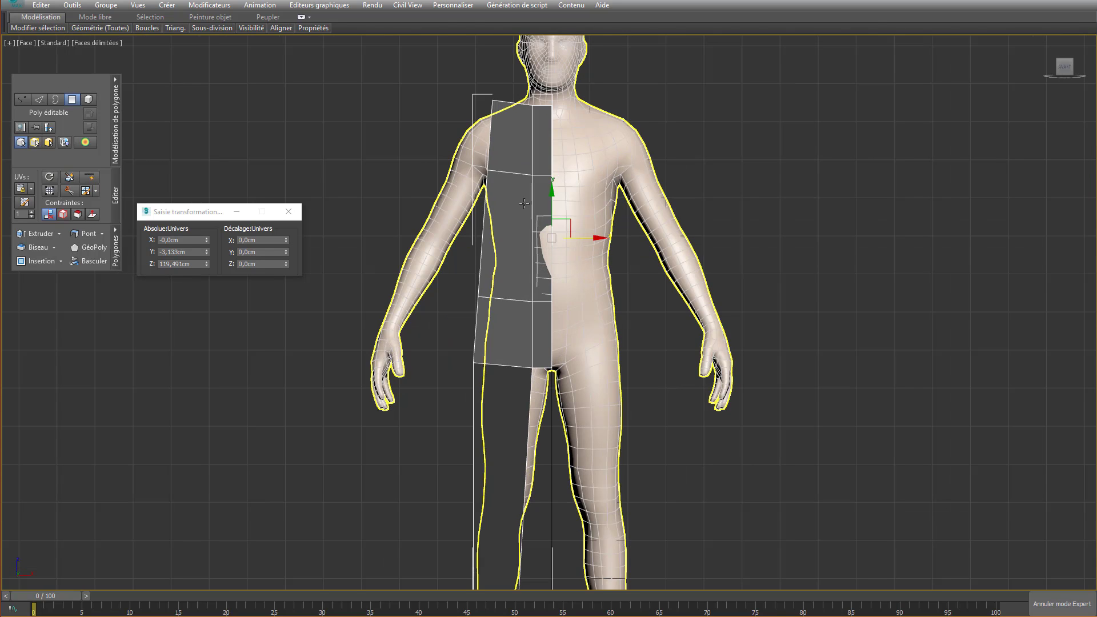
- Move the vertices at the inner top of the leg along X, close to the crotch centreline
key(1)
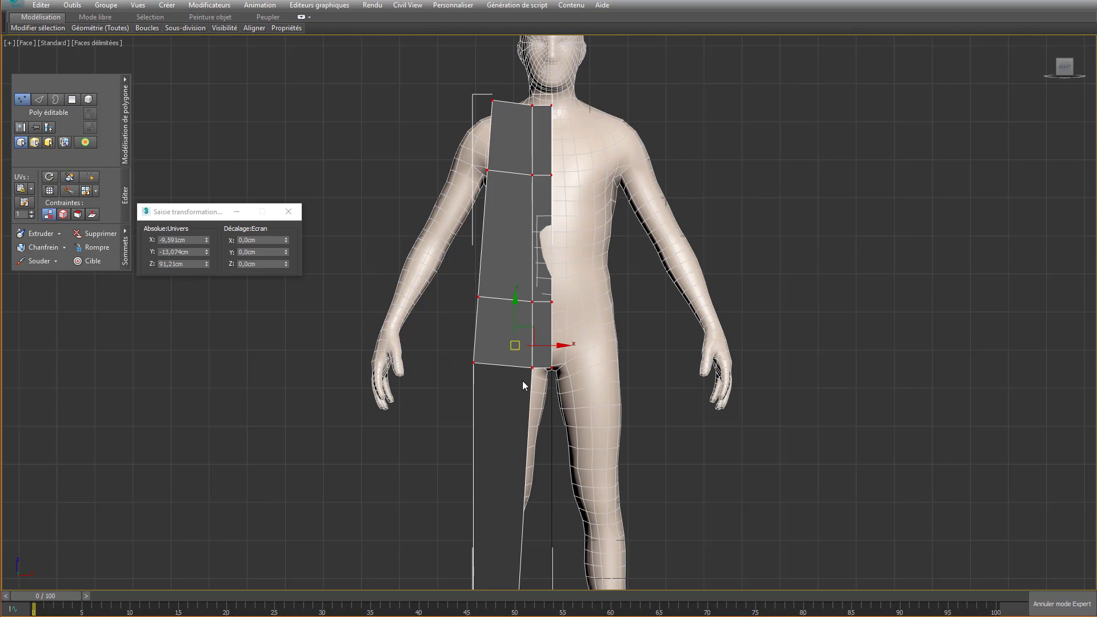
middle_drag(522, 381, 509, 363)
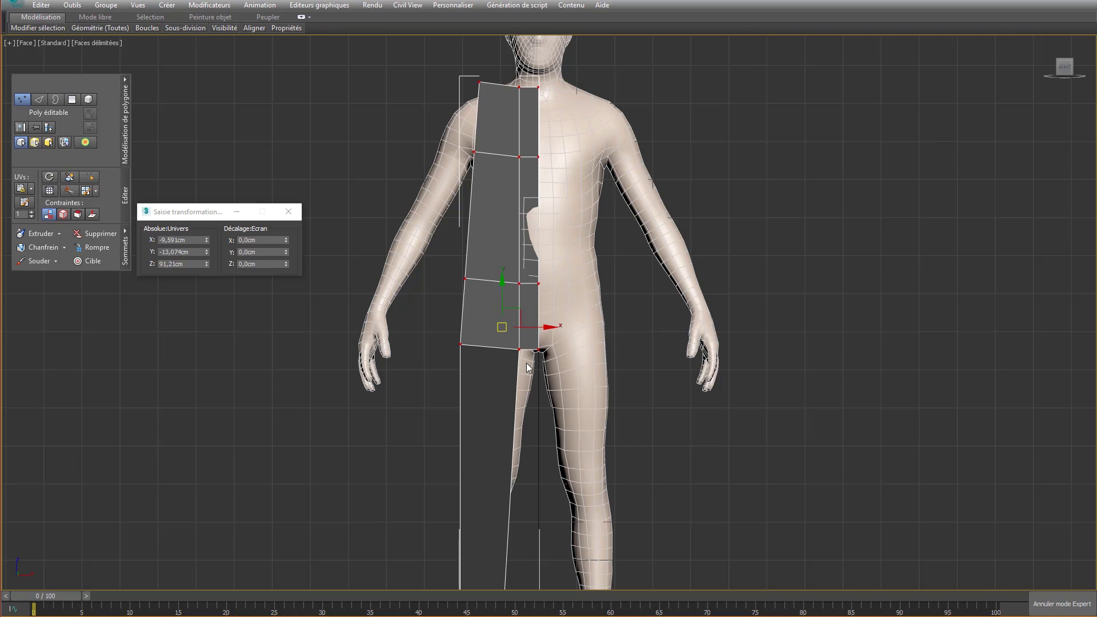
click(513, 346)
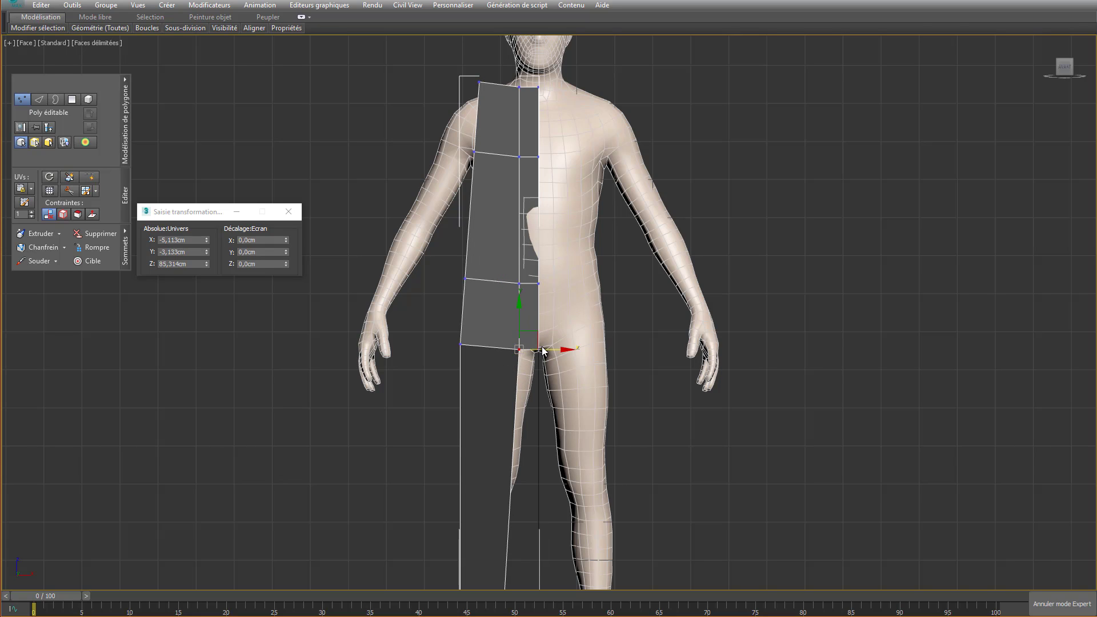
drag(558, 355, 575, 359)
- Reshape the waist, chest and shoulder vertices to follow the torso's outline, moving the inner waist vertices to X about -8.71 cm
click(518, 283)
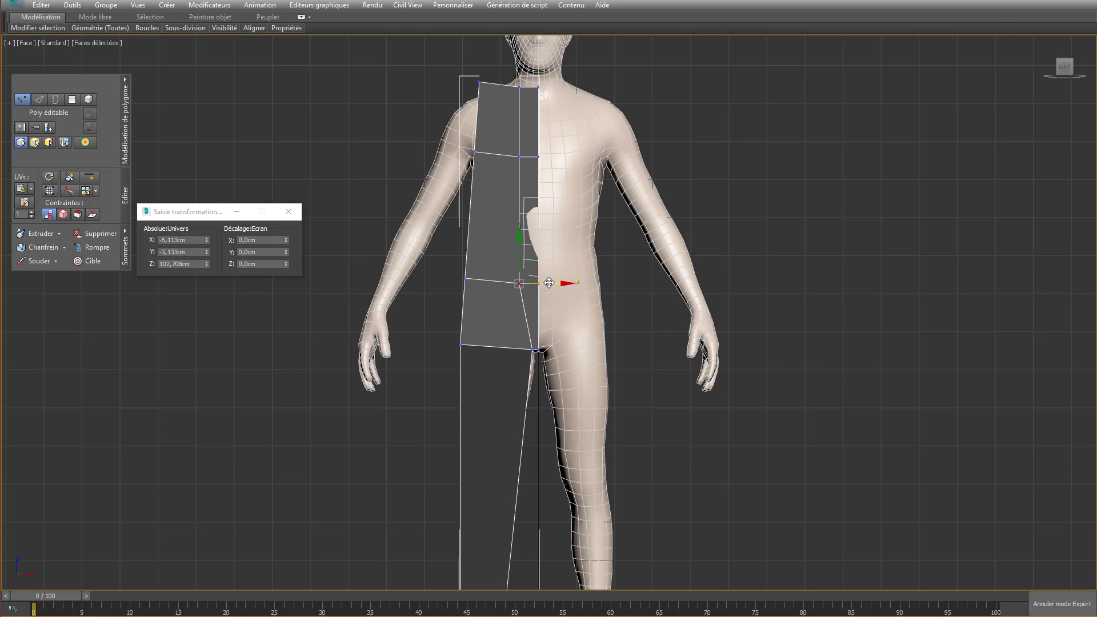
drag(518, 282, 499, 76)
click(520, 156)
drag(464, 142, 517, 140)
click(505, 156)
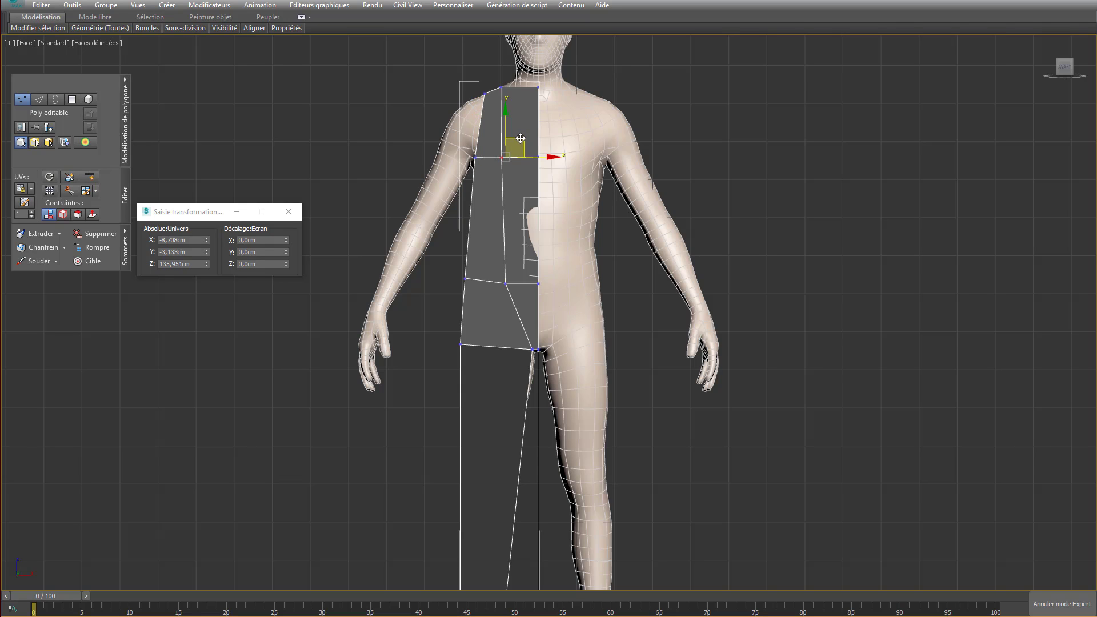
drag(485, 288, 489, 254)
- Move the outer hip vertices to X about -18.94 cm and raise the inner waist vertices to Z about 104.21 cm
click(461, 345)
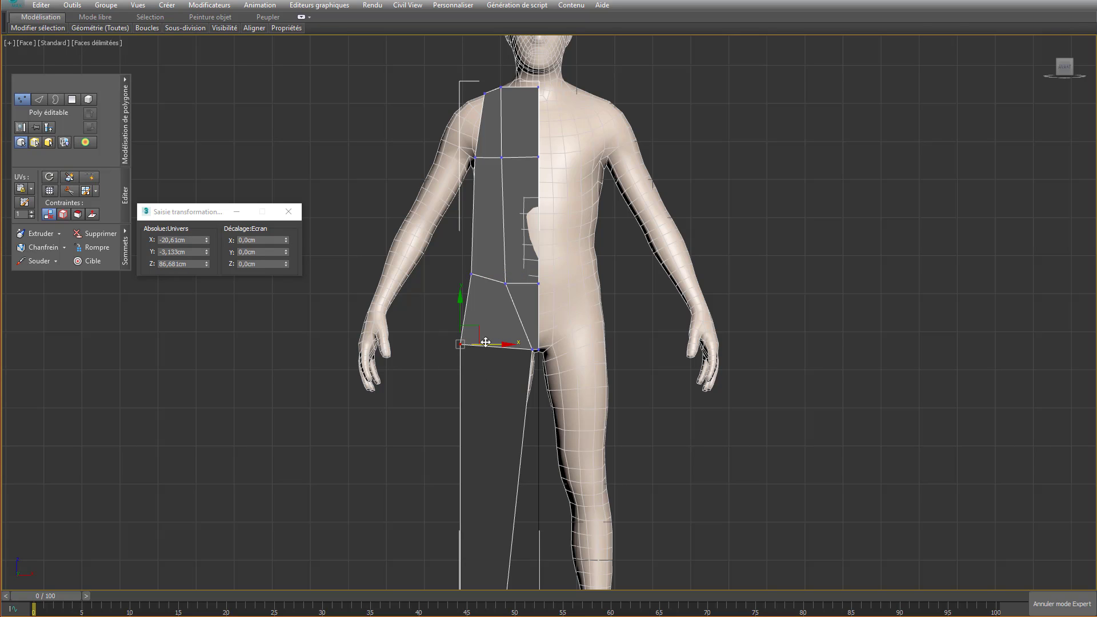
drag(484, 342, 494, 348)
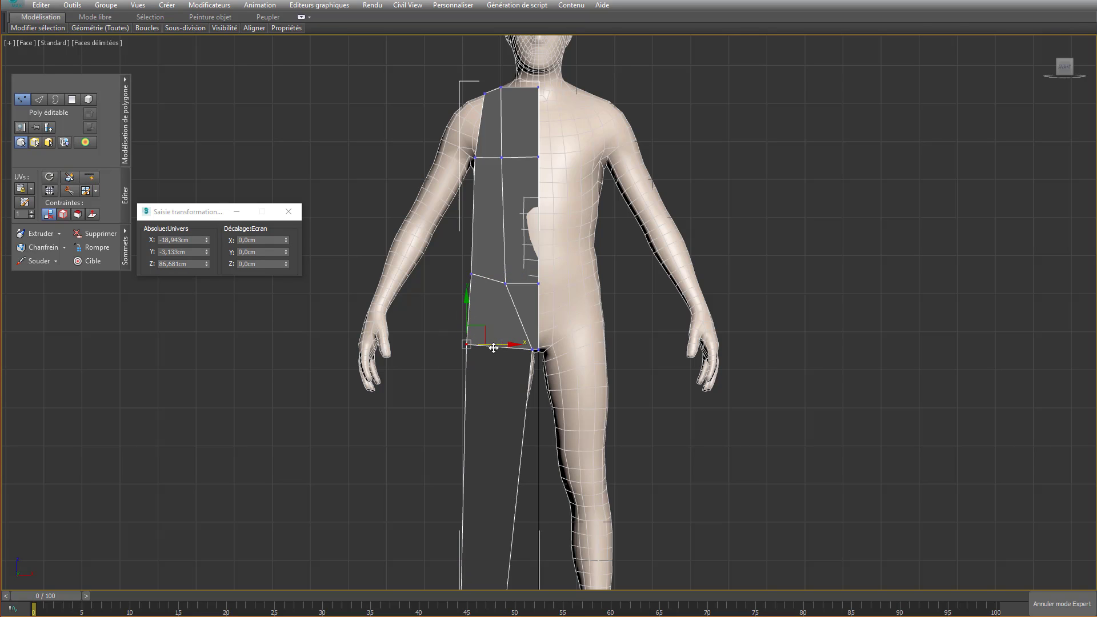
click(506, 282)
drag(505, 253, 506, 247)
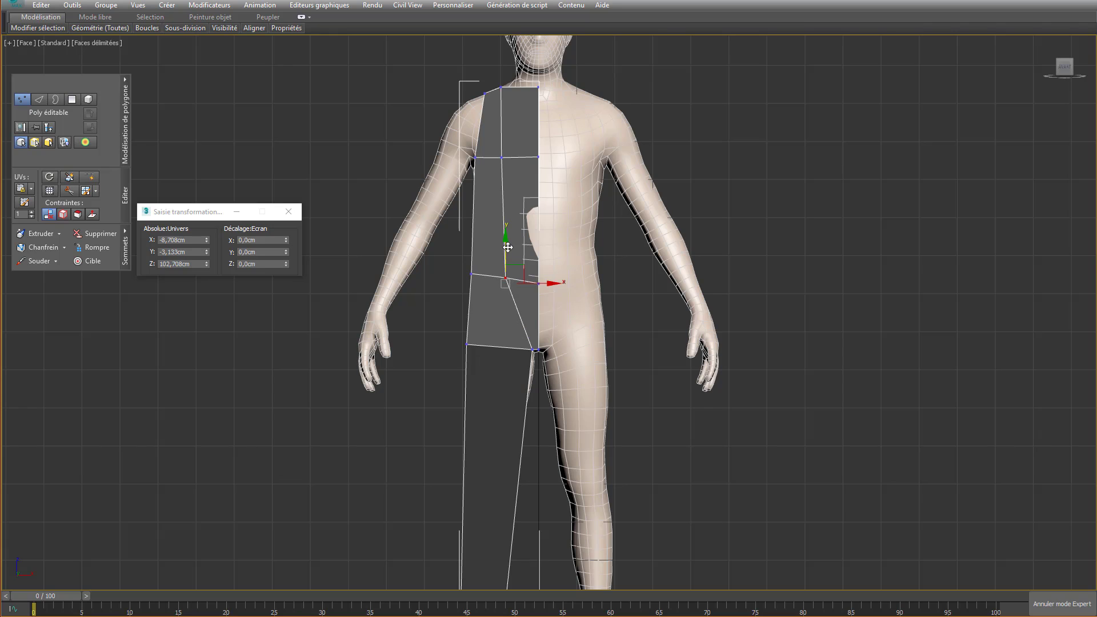
- Insert three horizontal edge loops along the leg with SwiftLoop, the lowest at Z about 30.8 cm
scroll(514, 268, down, 4)
middle_drag(533, 299, 543, 310)
scroll(514, 453, up, 4)
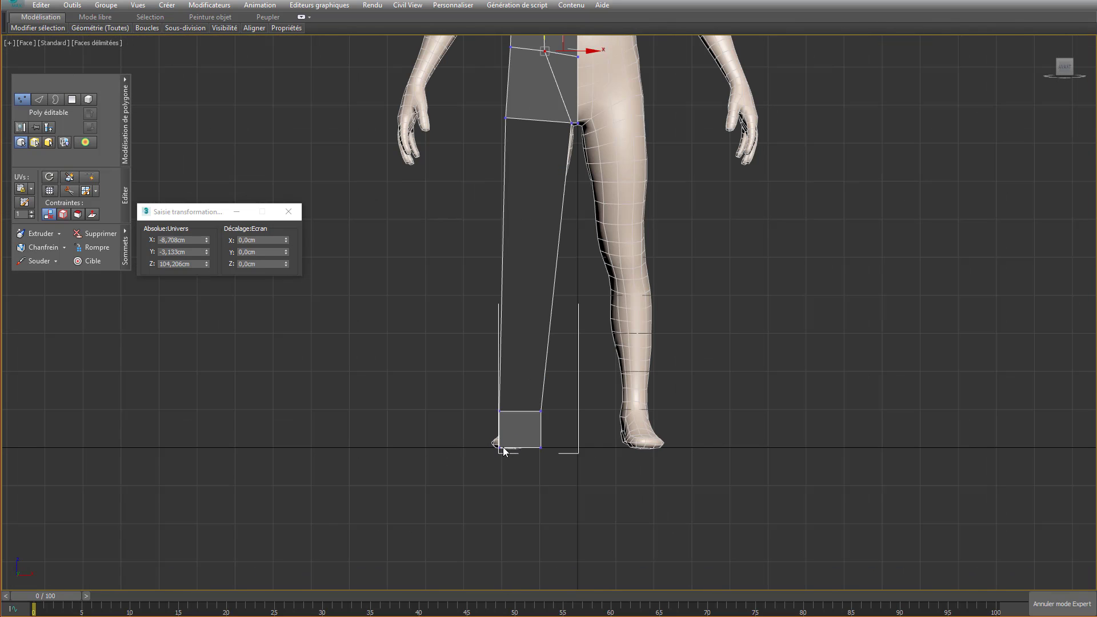
click(90, 177)
click(533, 219)
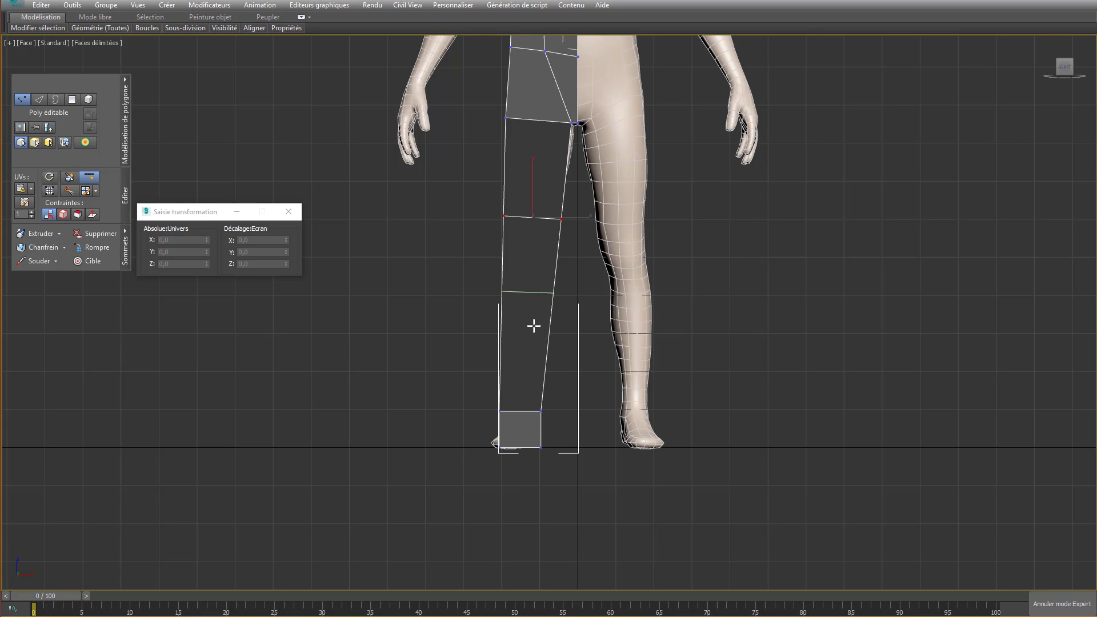
click(531, 265)
click(533, 329)
right_click(546, 368)
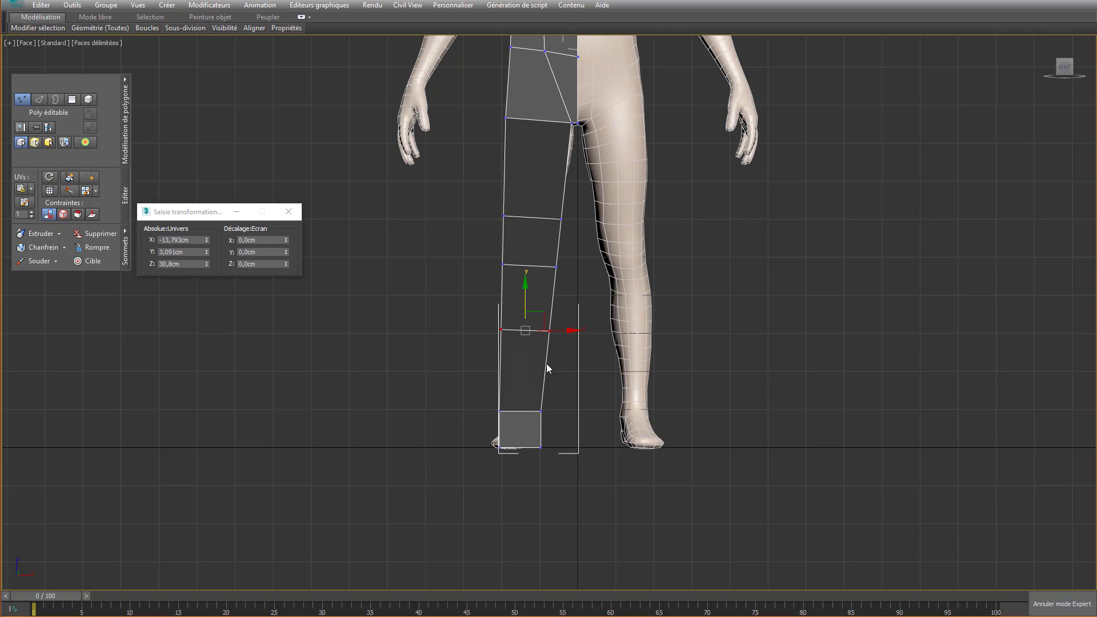
- Lower the leg's middle loop to Z about 44.76 cm and adjust the upper loop's outer vertices to X about -19.63 cm
drag(536, 272, 572, 280)
drag(526, 232, 580, 224)
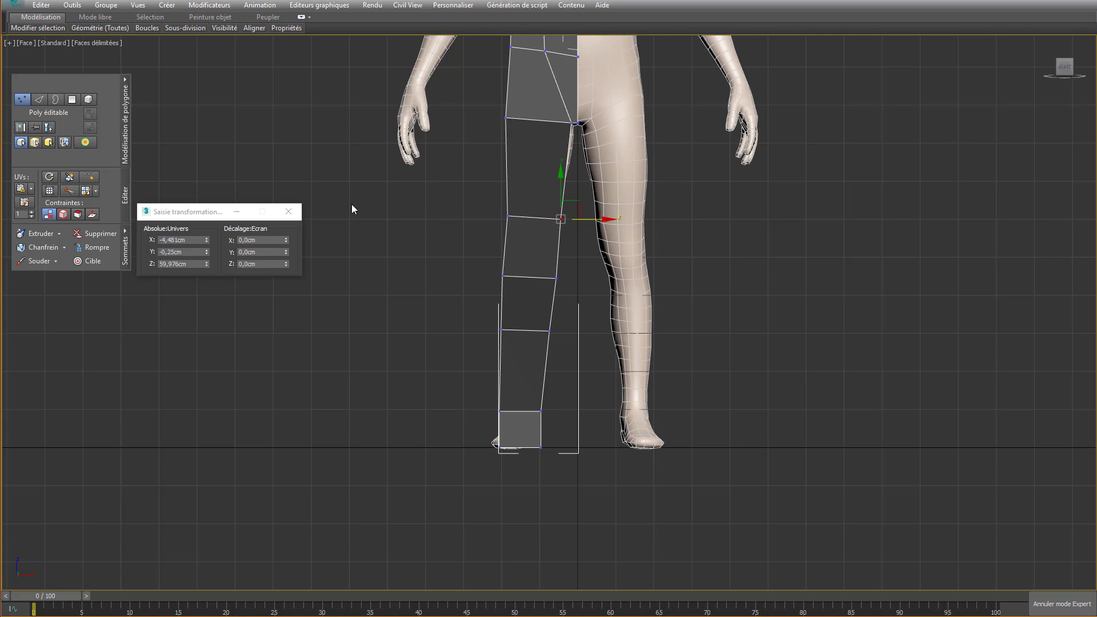
drag(500, 116, 518, 145)
drag(502, 202, 525, 215)
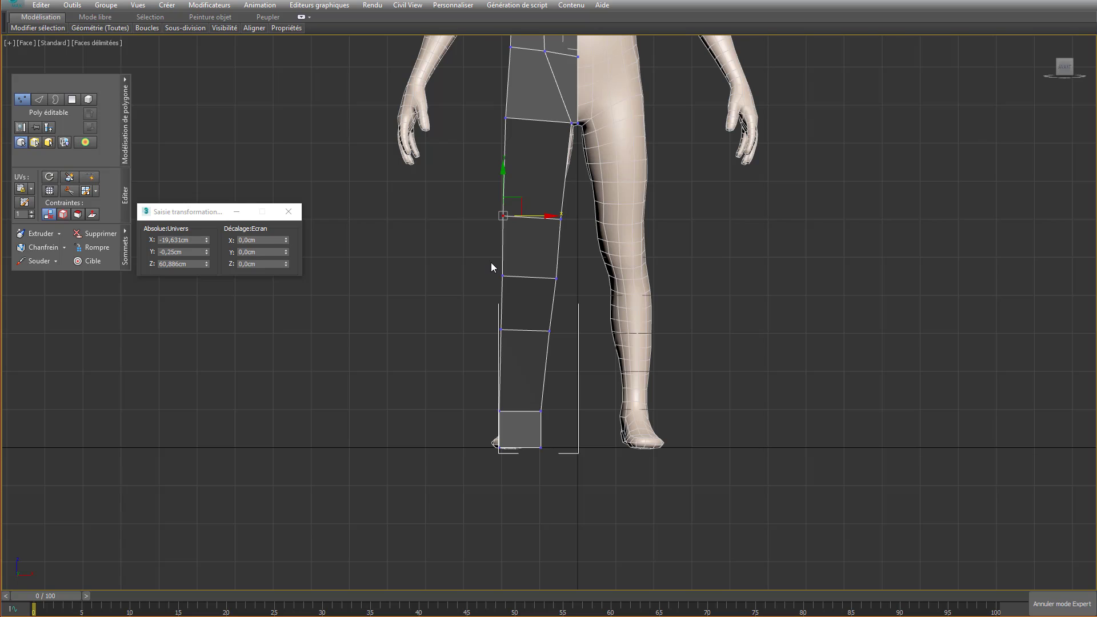
- Try to chamfer the front edge of the leg's knee loop
click(39, 105)
click(519, 276)
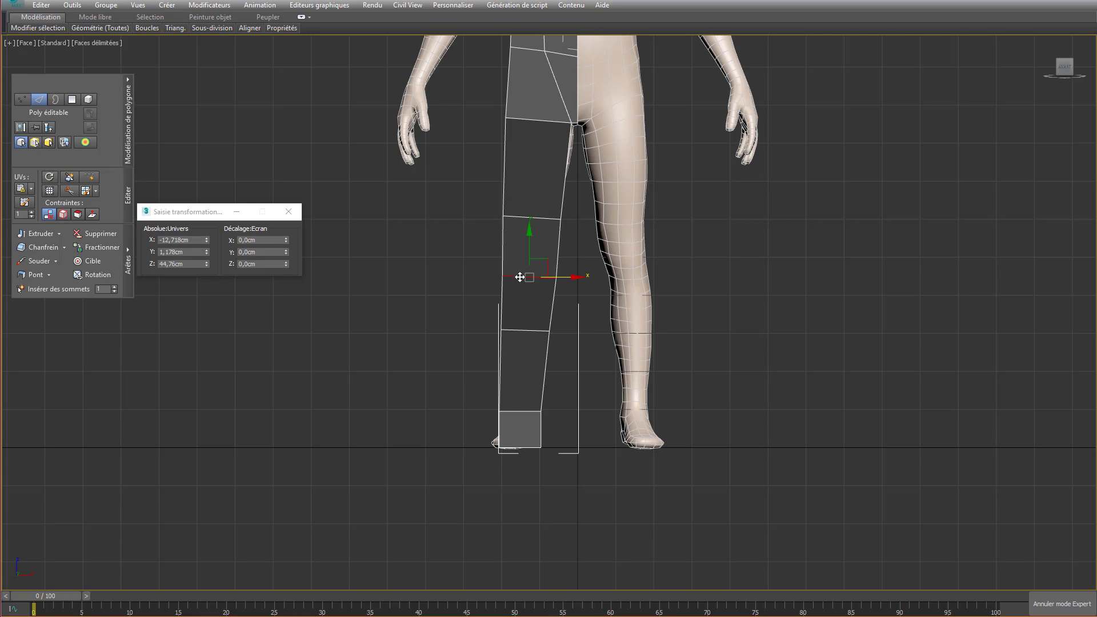
click(519, 277)
click(519, 277)
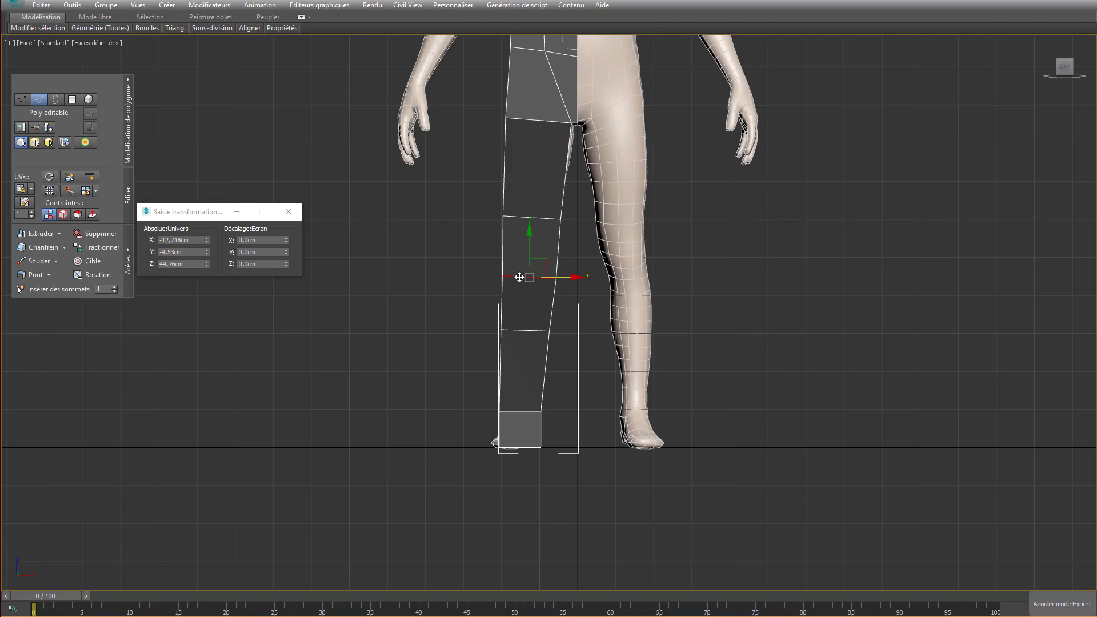
right_click(449, 276)
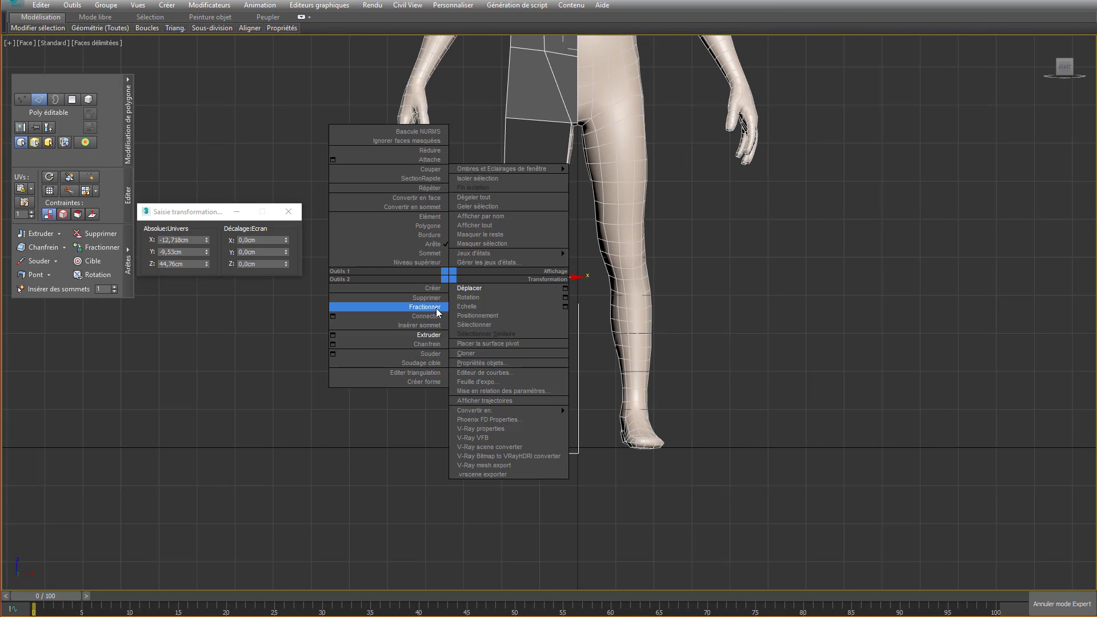
click(435, 343)
drag(520, 277, 528, 271)
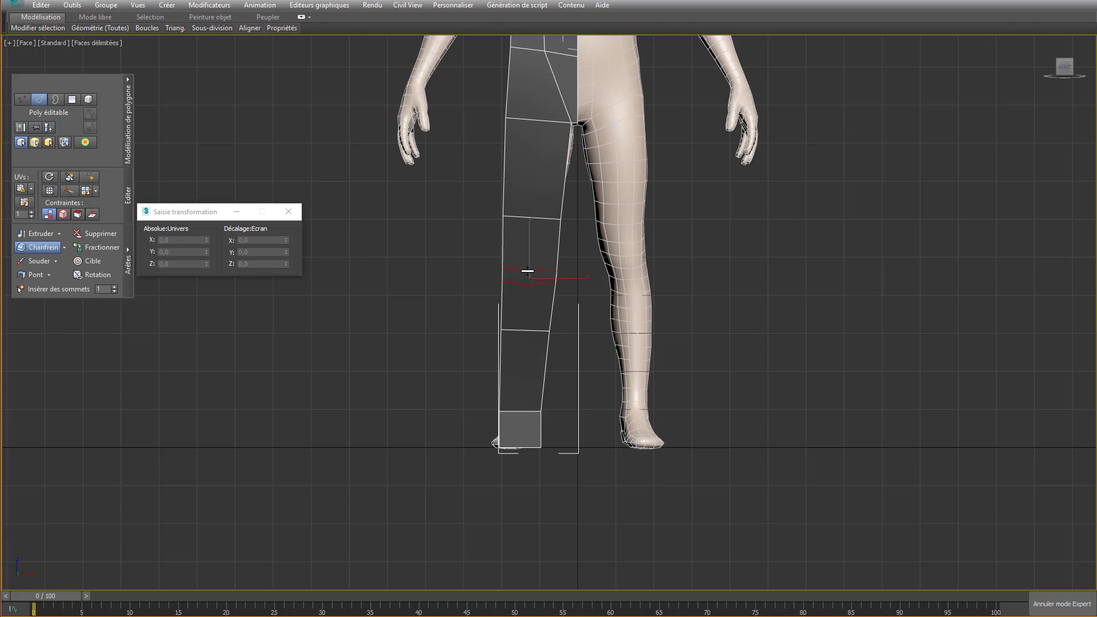
key(p)
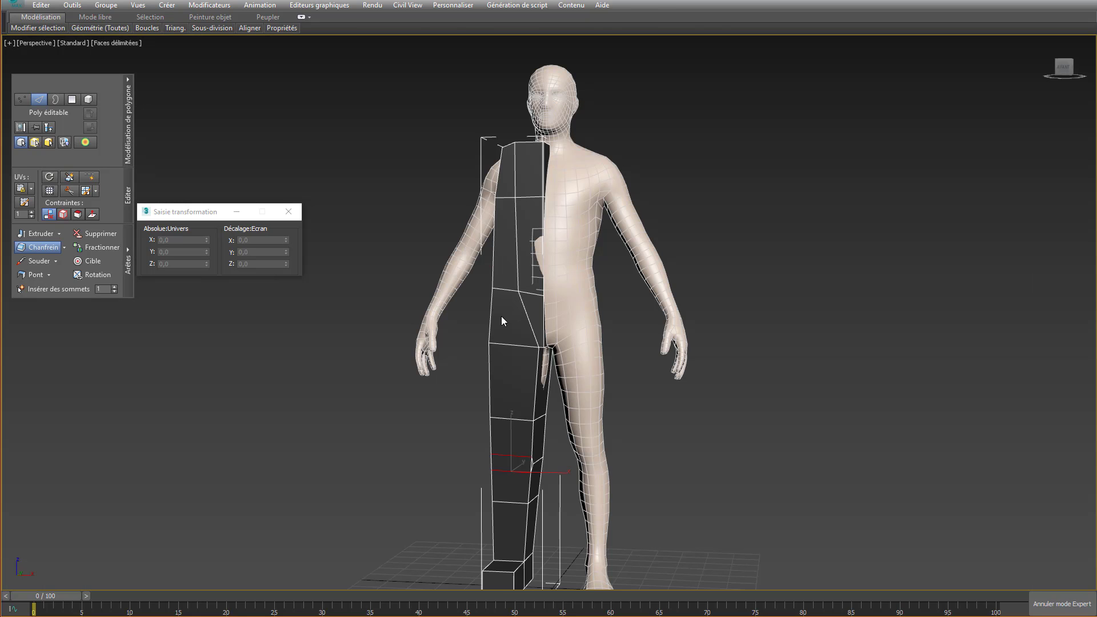
- Chamfer the whole knee edge loop around the leg into two separate loops
alt+middle_drag(502, 317, 537, 331)
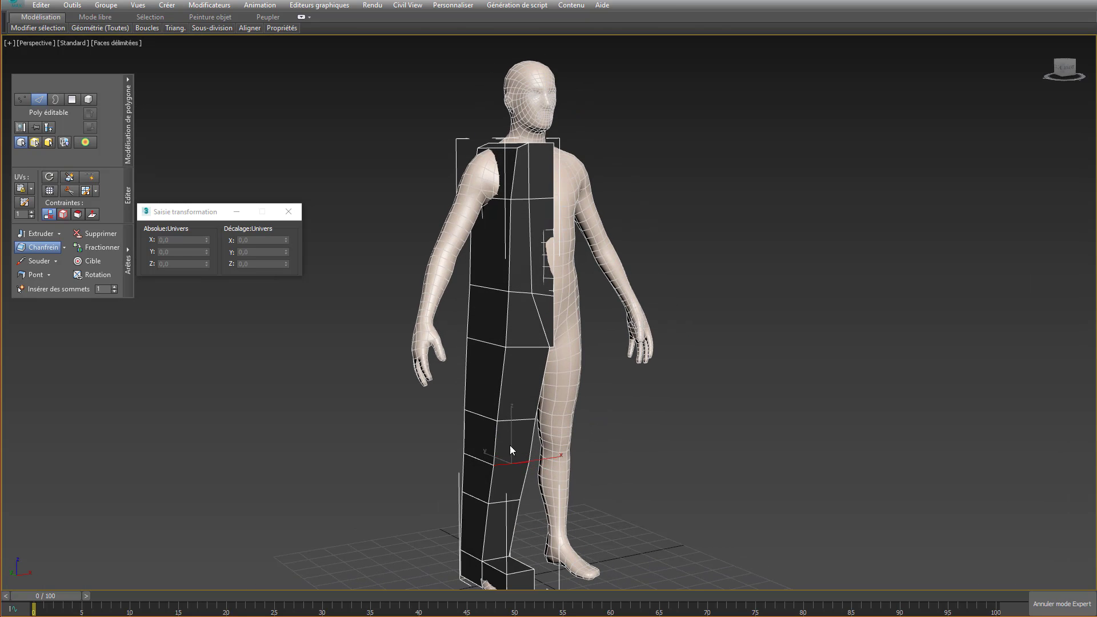
key(w)
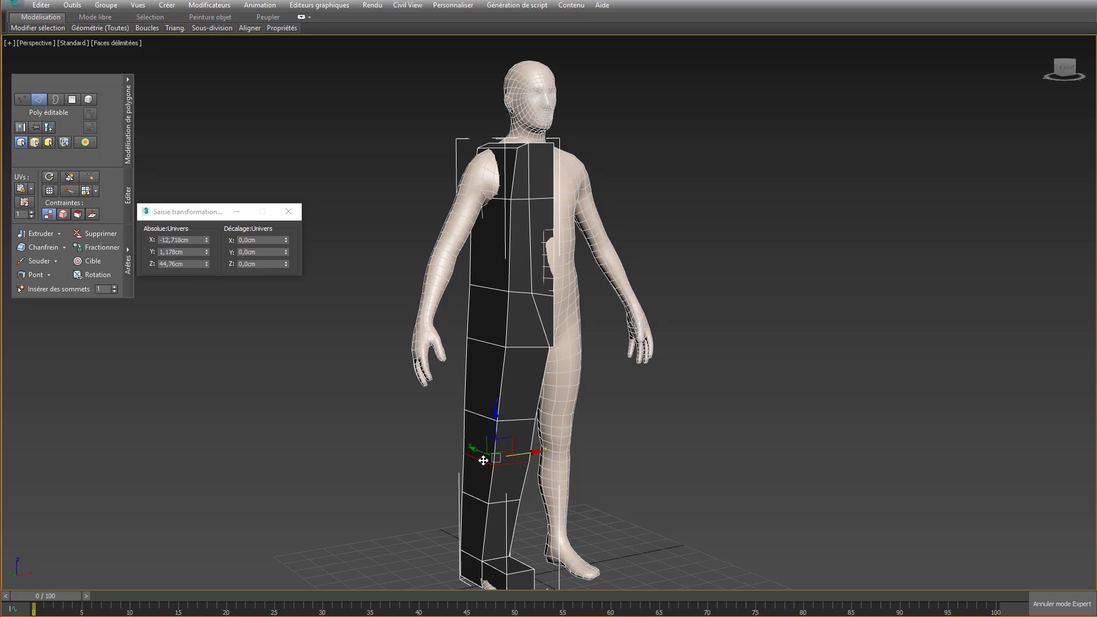
right_click(455, 443)
click(392, 502)
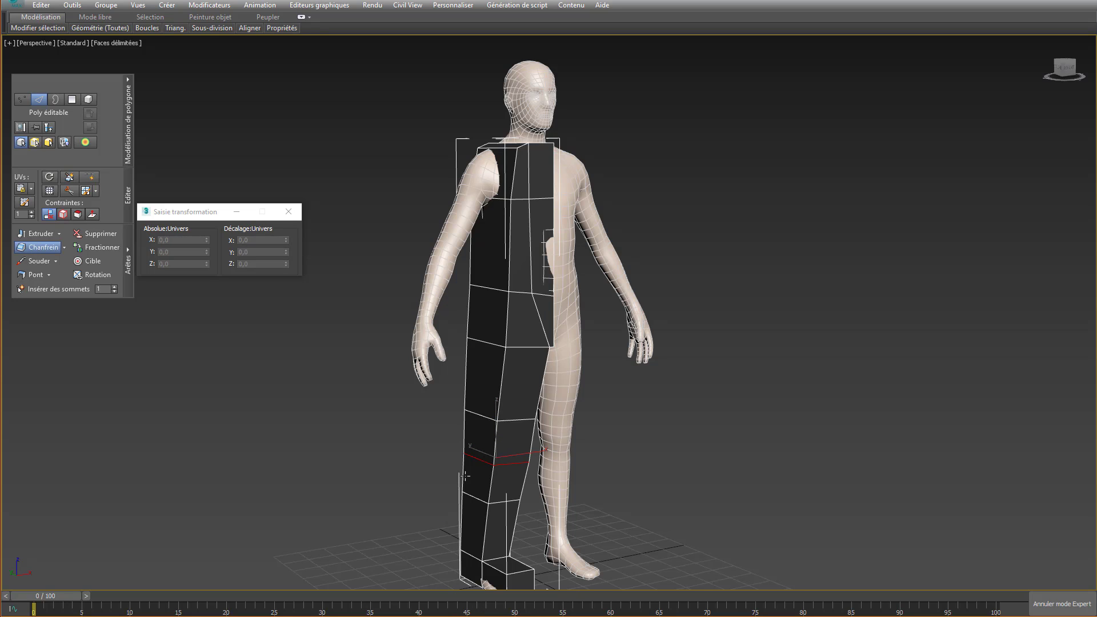
drag(511, 465, 515, 425)
alt+middle_drag(516, 426, 488, 400)
key(w)
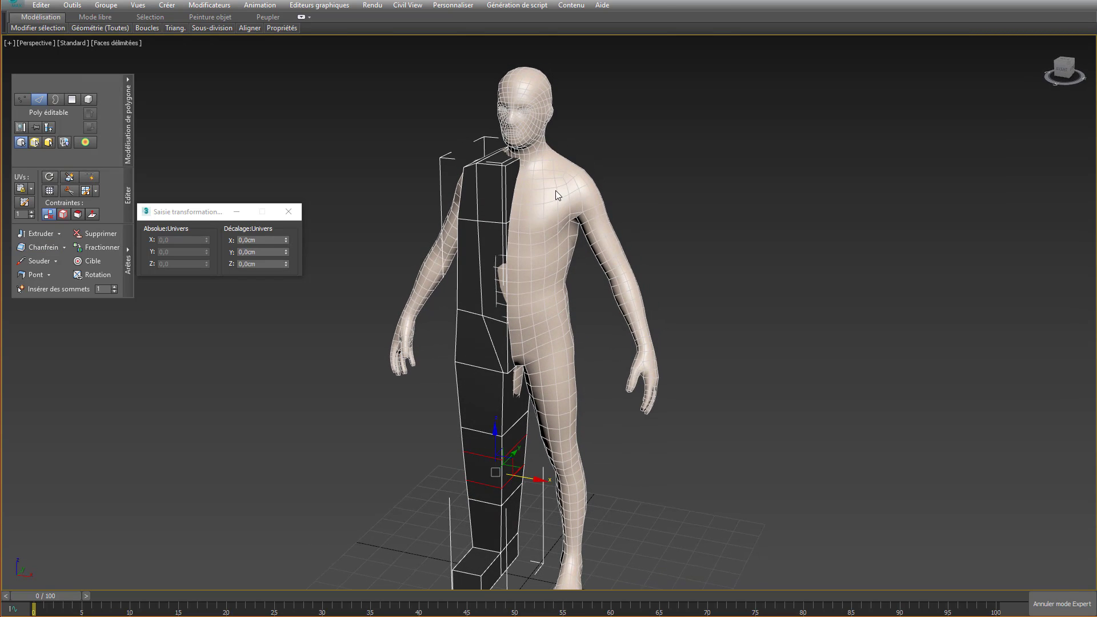
- Select the polygons along the torso's inner side at the body's centre plane
click(509, 185)
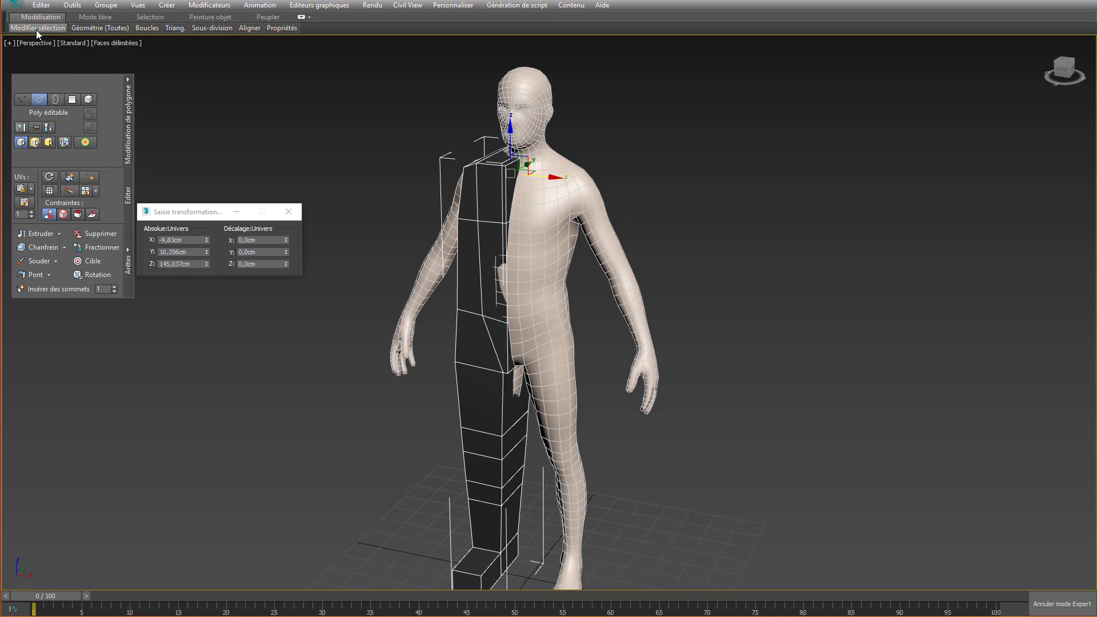
mouse_move(36, 29)
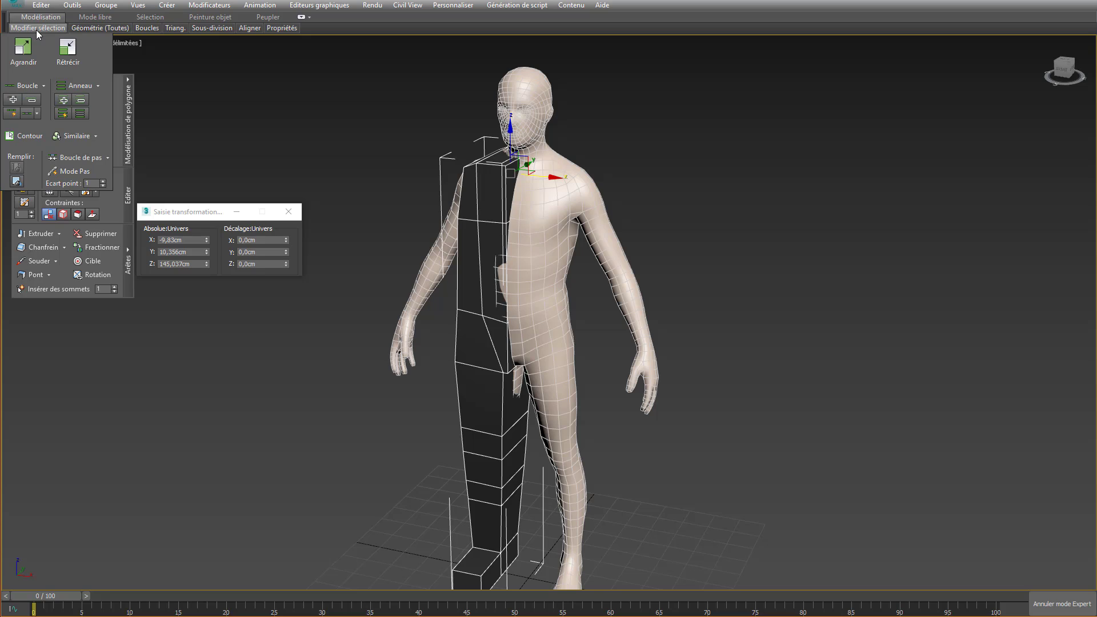
click(423, 249)
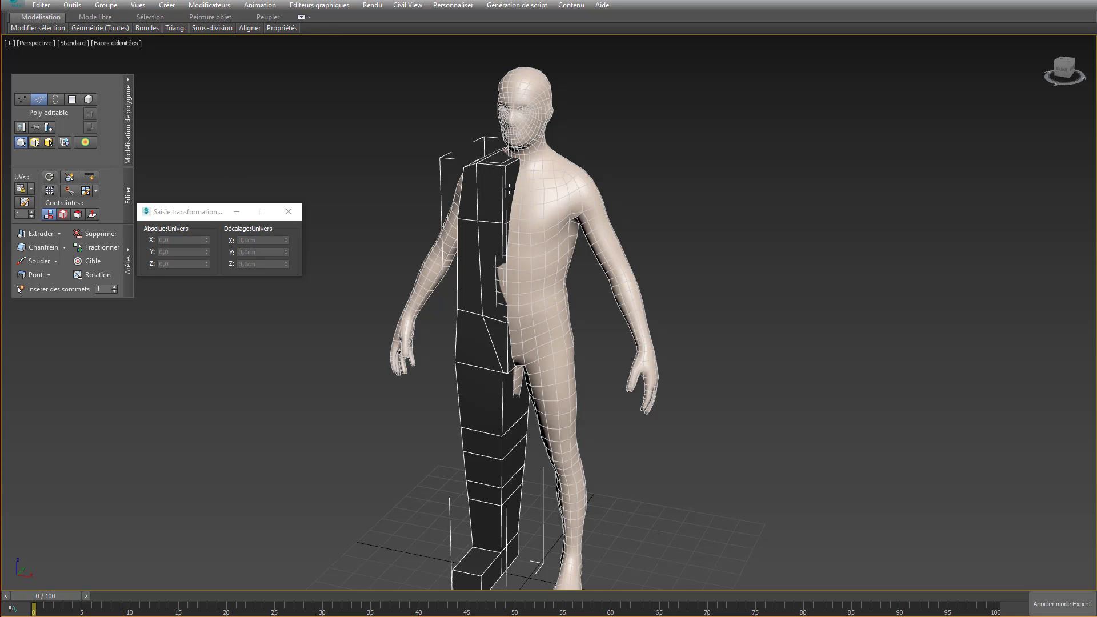
key(4)
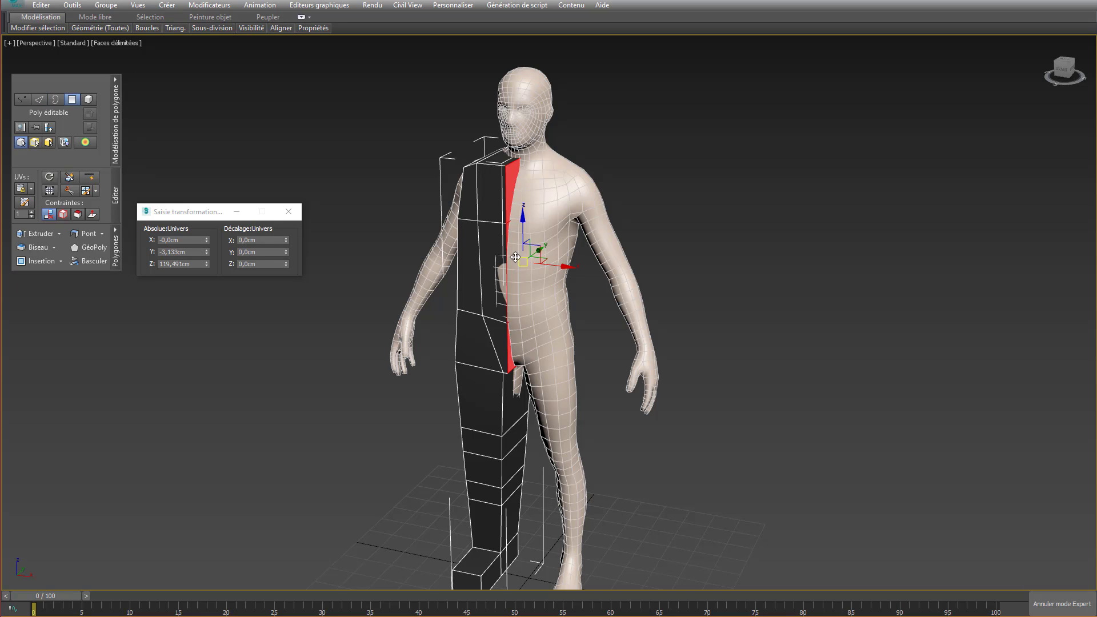
click(513, 388)
- Move the torso's top front vertices back to Y about -6.22 cm in the left side view
alt+middle_drag(540, 296, 653, 309)
key(l)
key(F3)
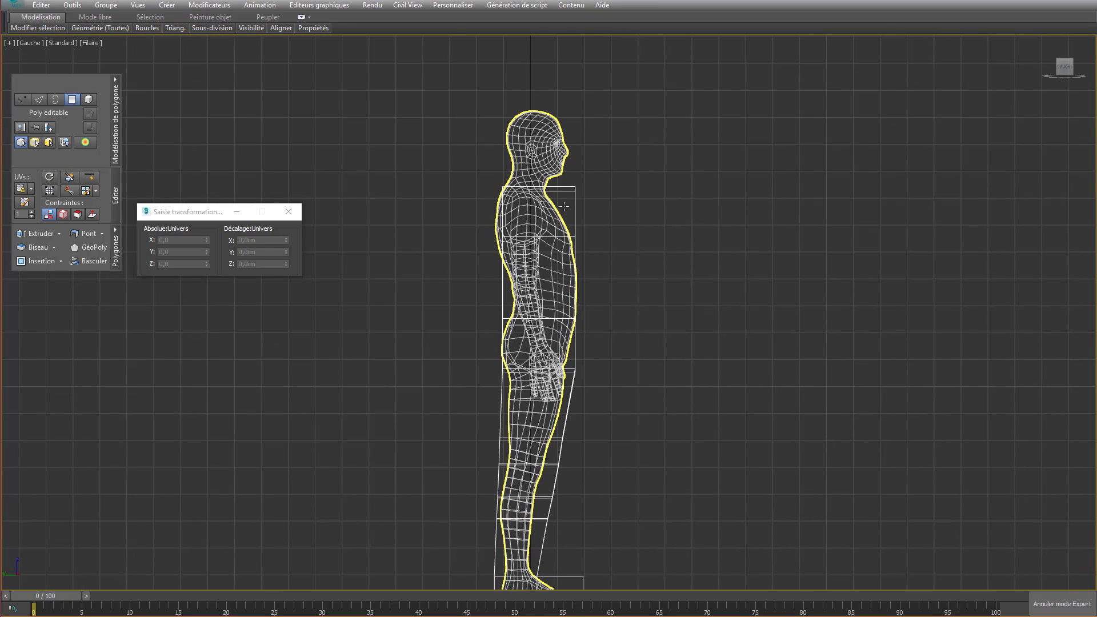
key(F3)
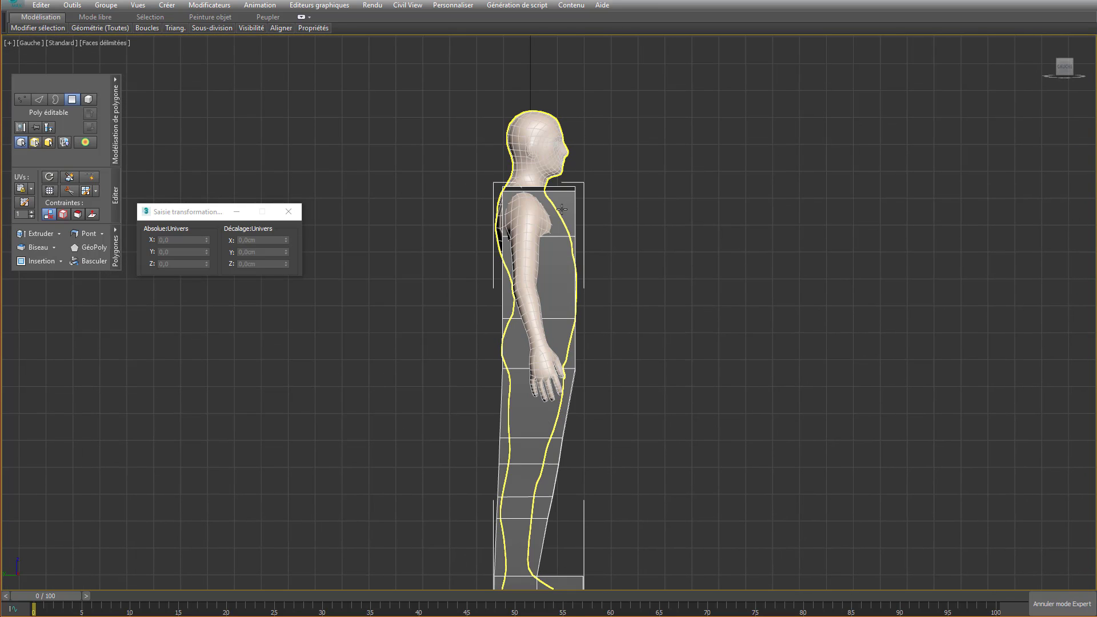
key(1)
drag(565, 189, 469, 190)
scroll(582, 190, up, 4)
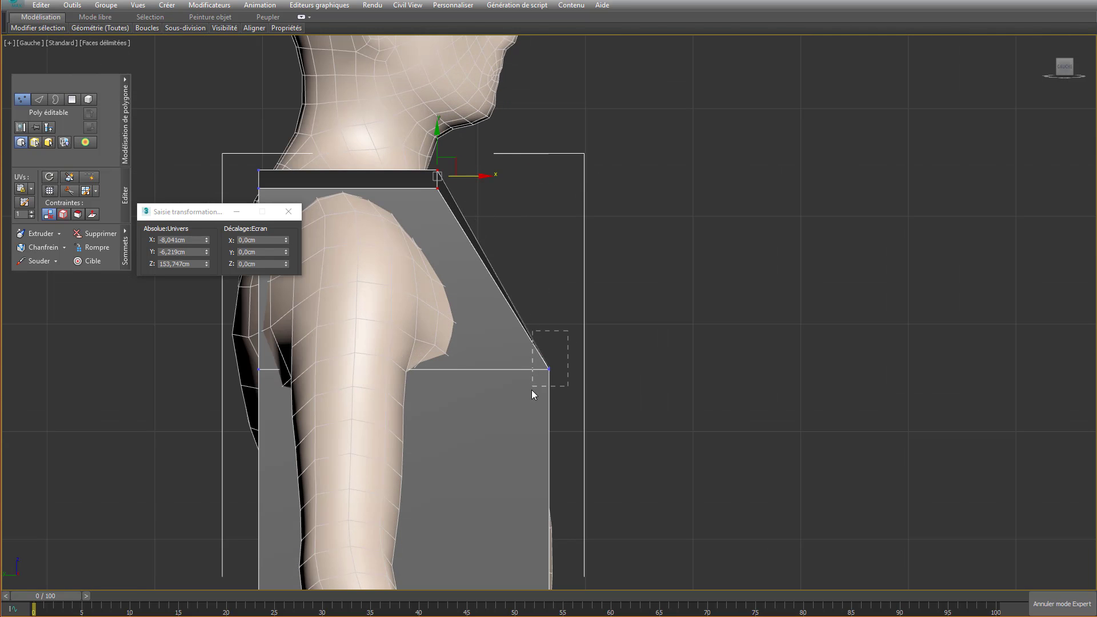
- Pull the front chest vertices to Y about -16.84 cm and the front waist vertices to Y about -18.8 cm, with see-through display enabled
drag(531, 389, 533, 387)
middle_drag(595, 370, 586, 202)
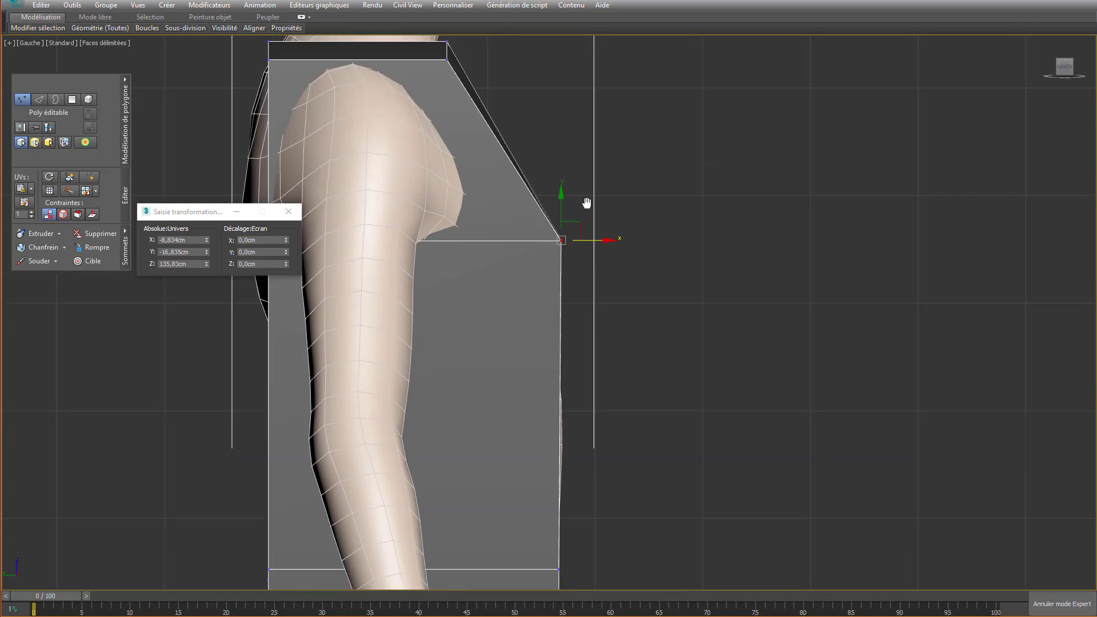
scroll(550, 191, down, 3)
drag(571, 471, 598, 476)
key(alt+x)
middle_drag(593, 471, 595, 392)
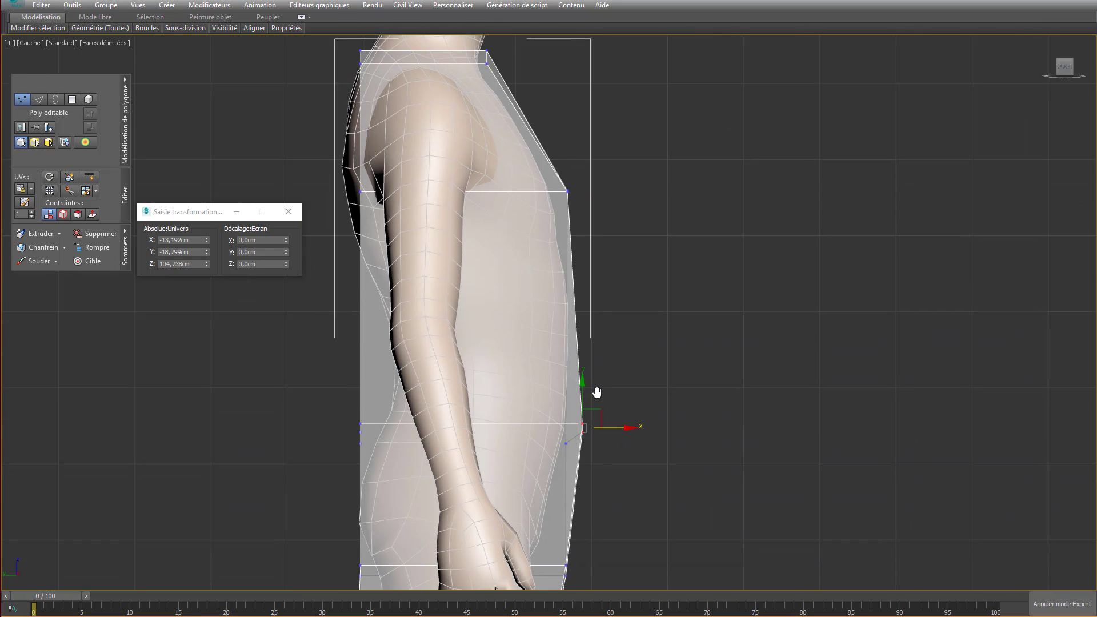
- Move the torso's rear vertices outward: waist to Y about 11.84 cm, upper back to about 14.02 cm, and shoulder to about 11.24 cm
middle_drag(334, 439, 360, 401)
drag(319, 296, 373, 347)
middle_drag(461, 386, 450, 407)
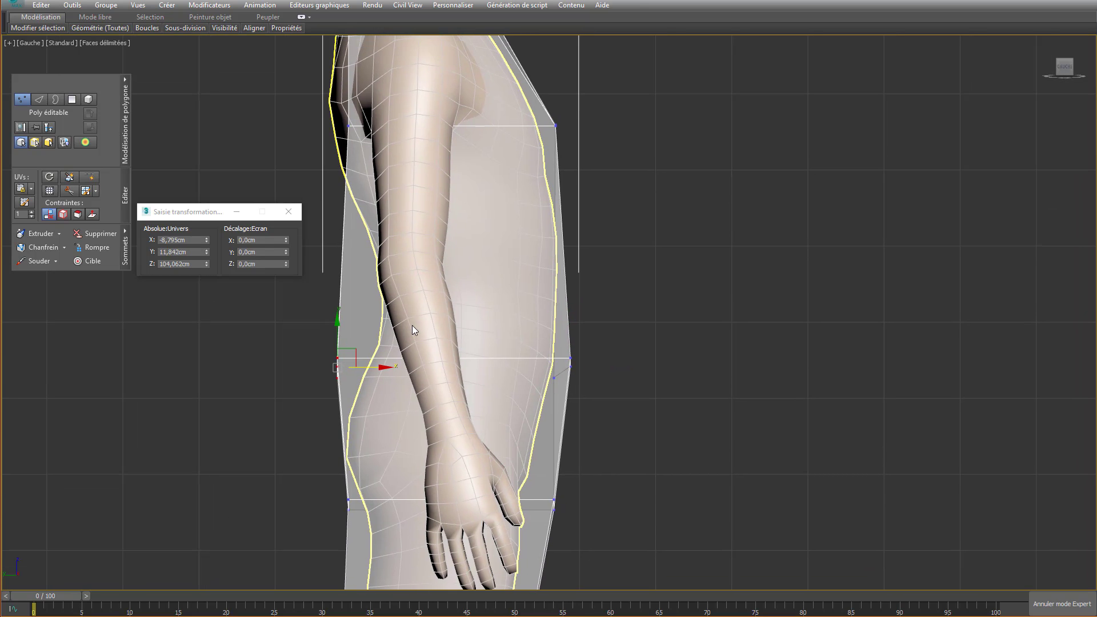
middle_drag(413, 327, 428, 408)
click(364, 207)
drag(389, 208, 360, 203)
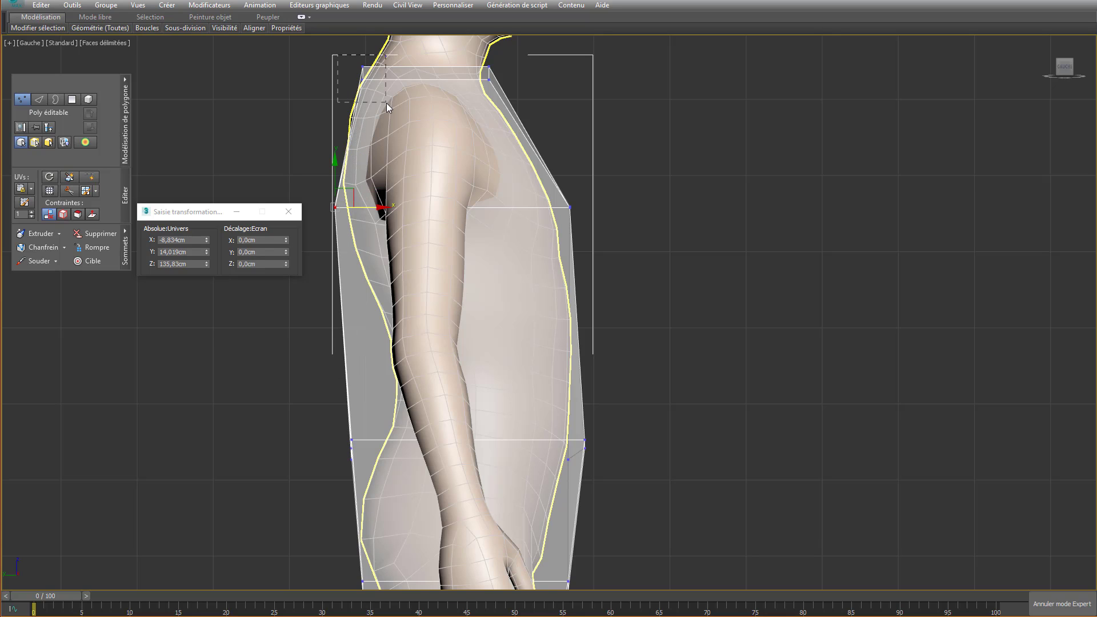
drag(386, 103, 384, 71)
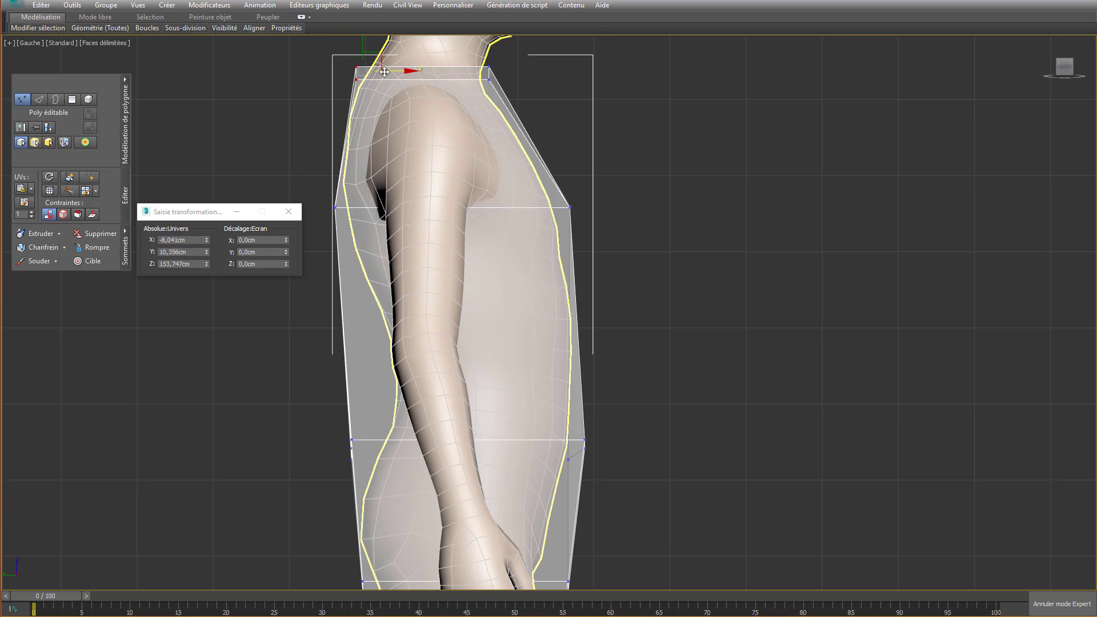
click(341, 81)
scroll(445, 168, down, 8)
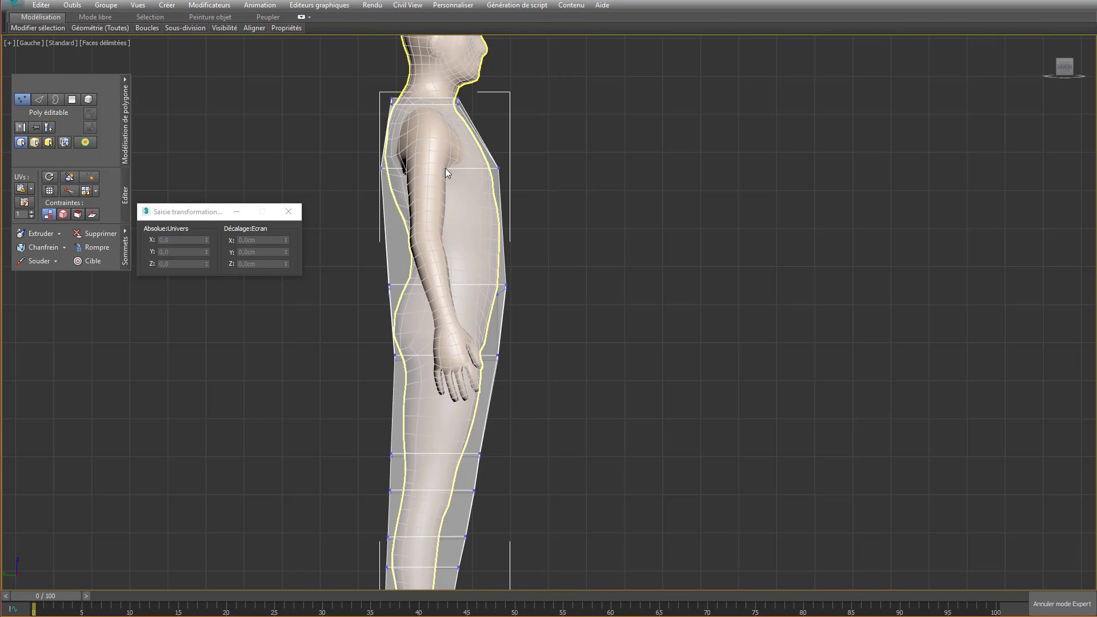
- Move the rear thigh and upper knee vertices inward and the rear lower knee vertices to Y about 13.36 cm, Z about 42.25 cm
scroll(449, 309, up, 4)
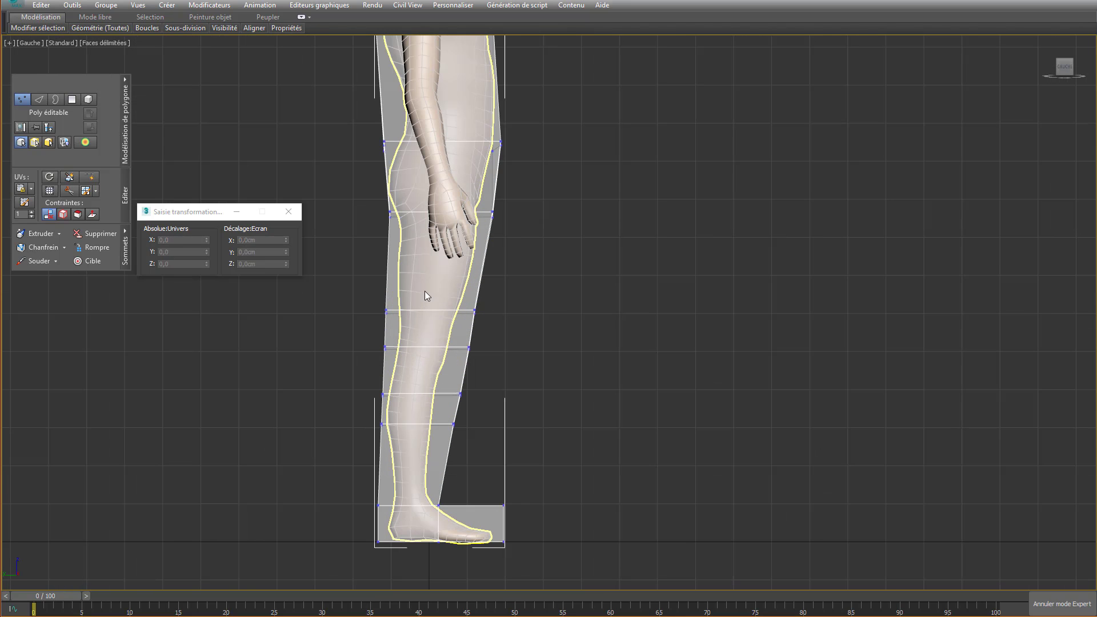
click(386, 311)
drag(371, 343, 416, 353)
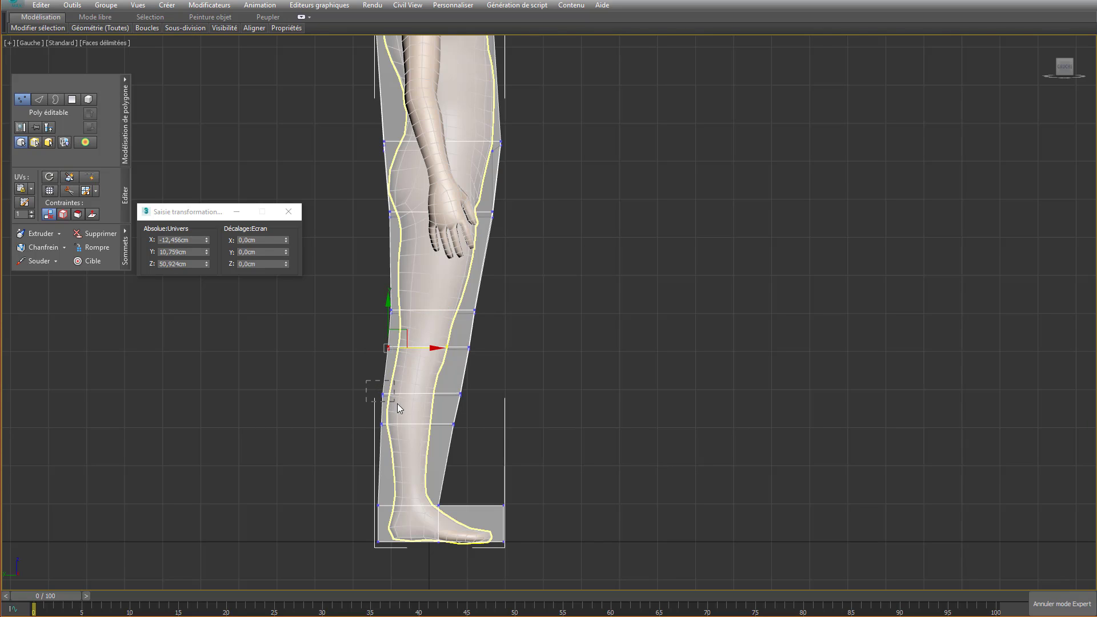
drag(398, 406, 388, 372)
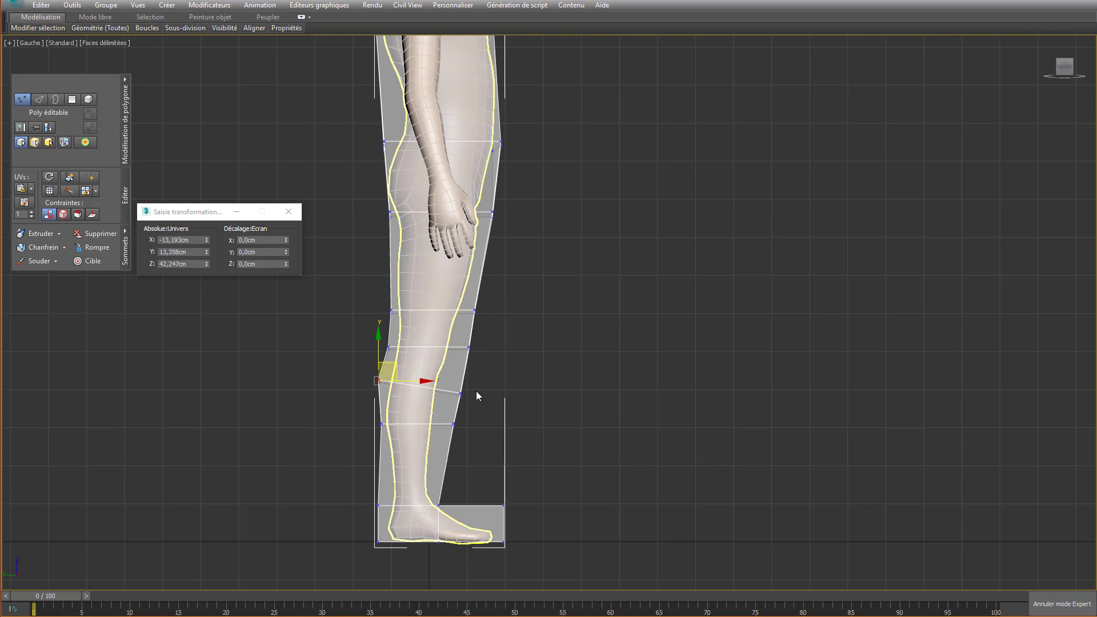
- Pull the front calf vertices inward and raise the ankle vertices, placing the rear ones at Y about 11.14 cm, Z about 14.83 cm
drag(460, 402, 450, 421)
drag(423, 510, 444, 472)
drag(354, 496, 405, 475)
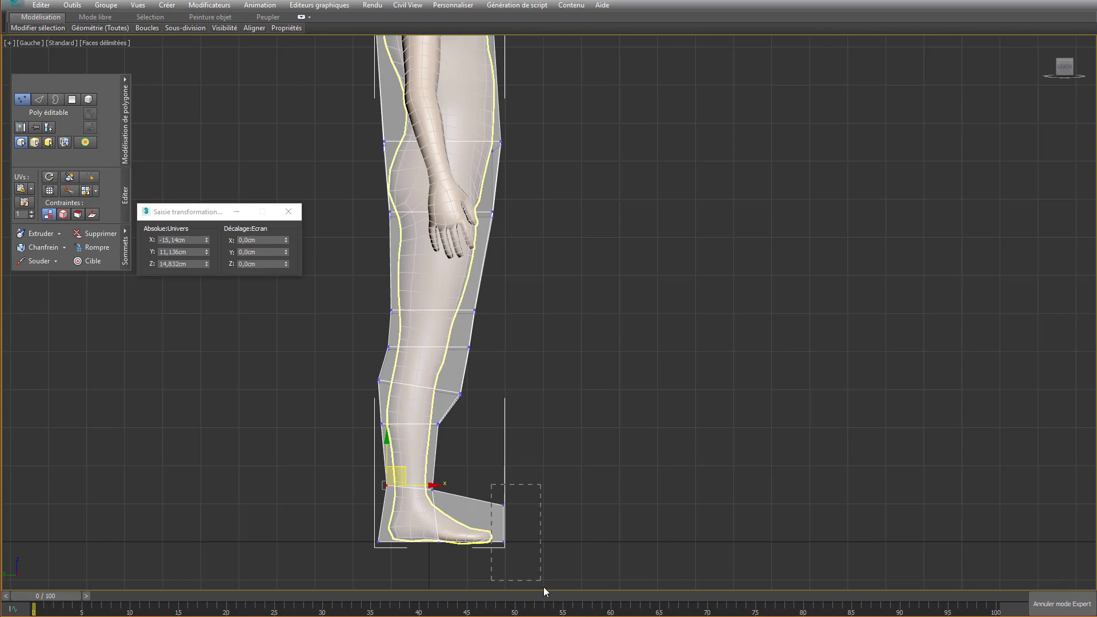
- Pull the toe vertices back to the foot's outline and lower the upper toe vertices to Y about -17.32 cm, Z about 4.39 cm
drag(544, 587, 544, 587)
drag(534, 522, 529, 524)
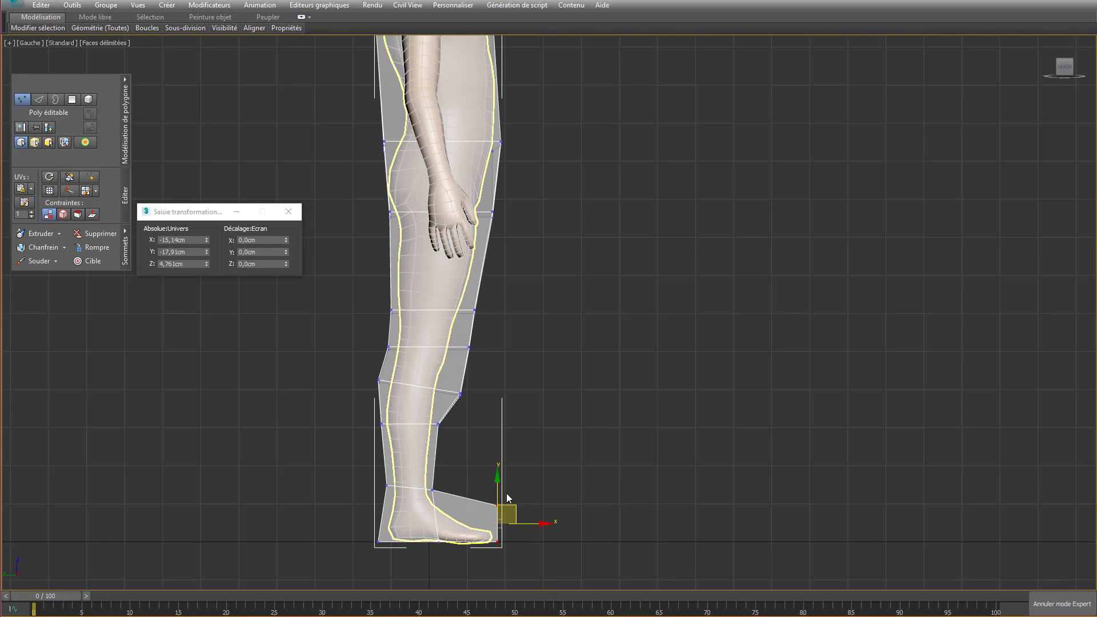
drag(499, 490, 505, 515)
click(434, 535)
- Pull the front thigh and lower knee vertices inward and move the front upper knee vertices to Y about -8.66 cm, Z about 49.38 cm
middle_drag(449, 441, 461, 468)
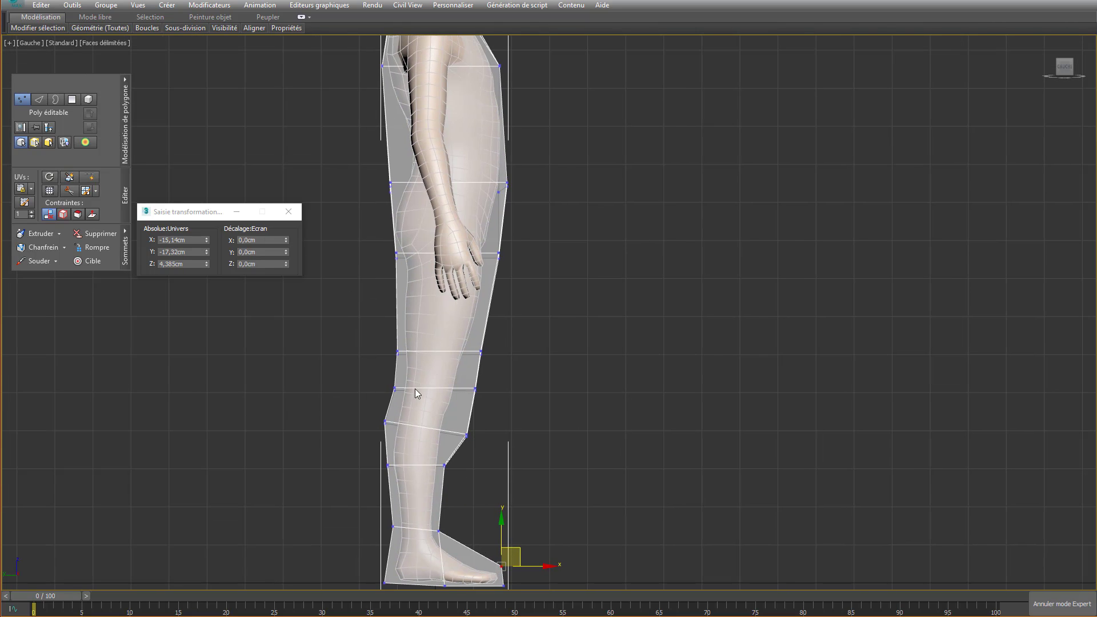
drag(459, 424, 469, 418)
drag(479, 353, 462, 410)
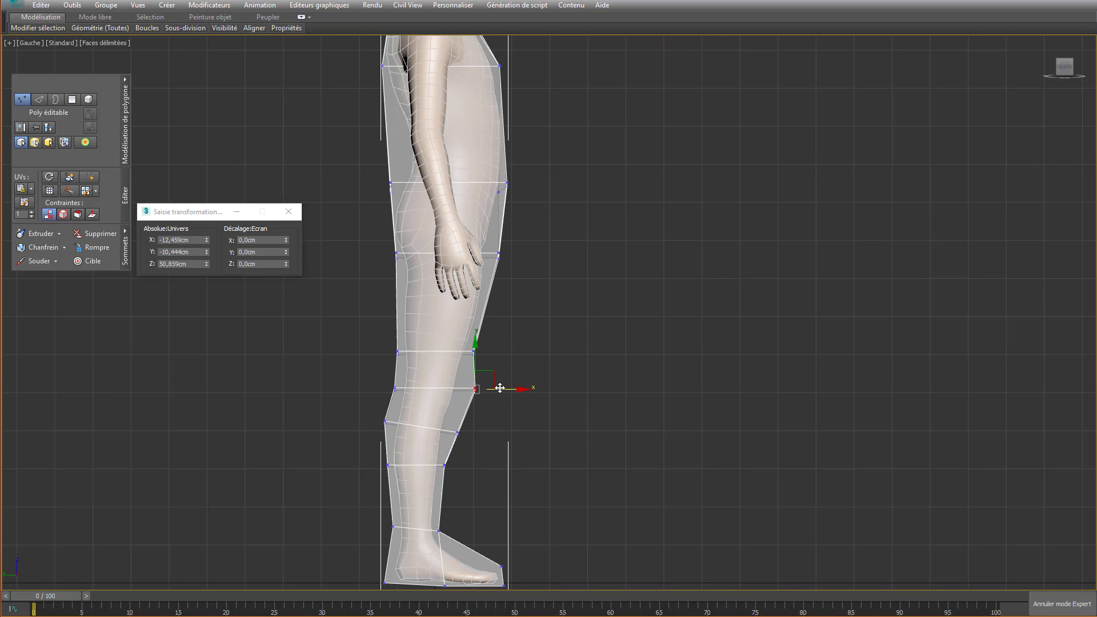
drag(491, 375, 485, 380)
- Insert a horizontal edge loop around the torso at Z about 121.09 cm and pull its front vertices out to Y about -19.22 cm
middle_drag(513, 344, 513, 438)
middle_drag(348, 268, 358, 303)
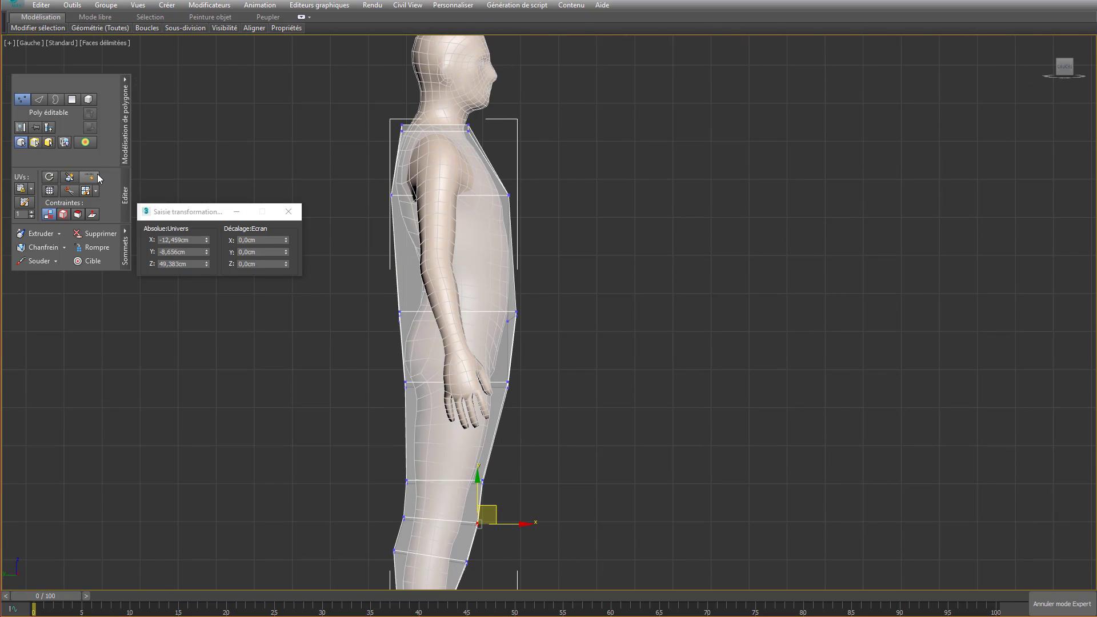
click(396, 249)
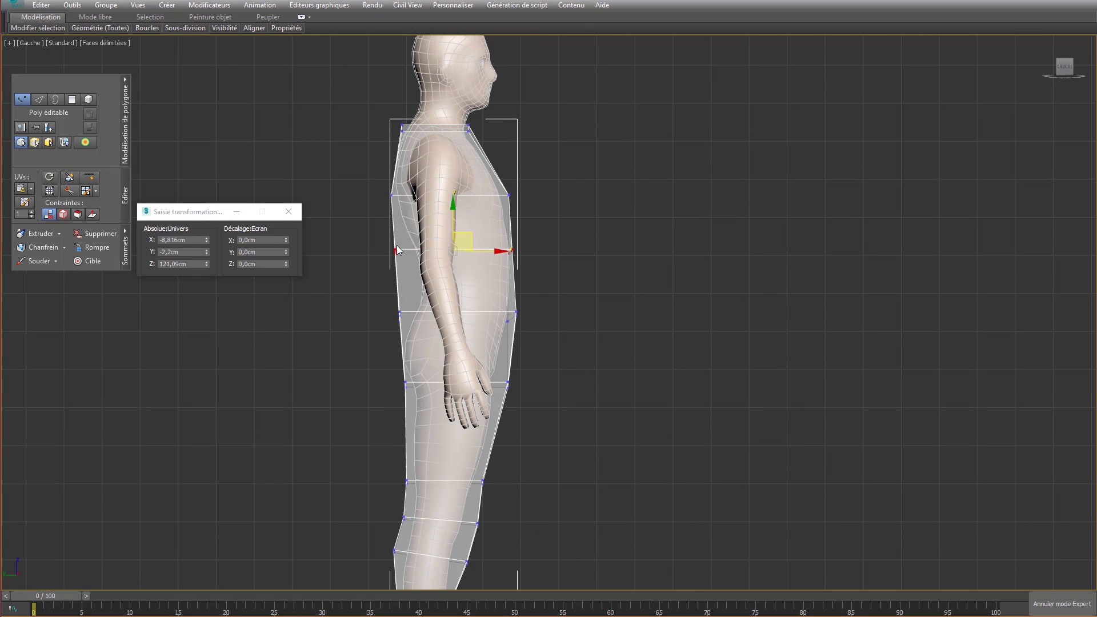
mouse_move(410, 271)
mouse_down()
mouse_move(422, 252)
mouse_move(416, 270)
mouse_up()
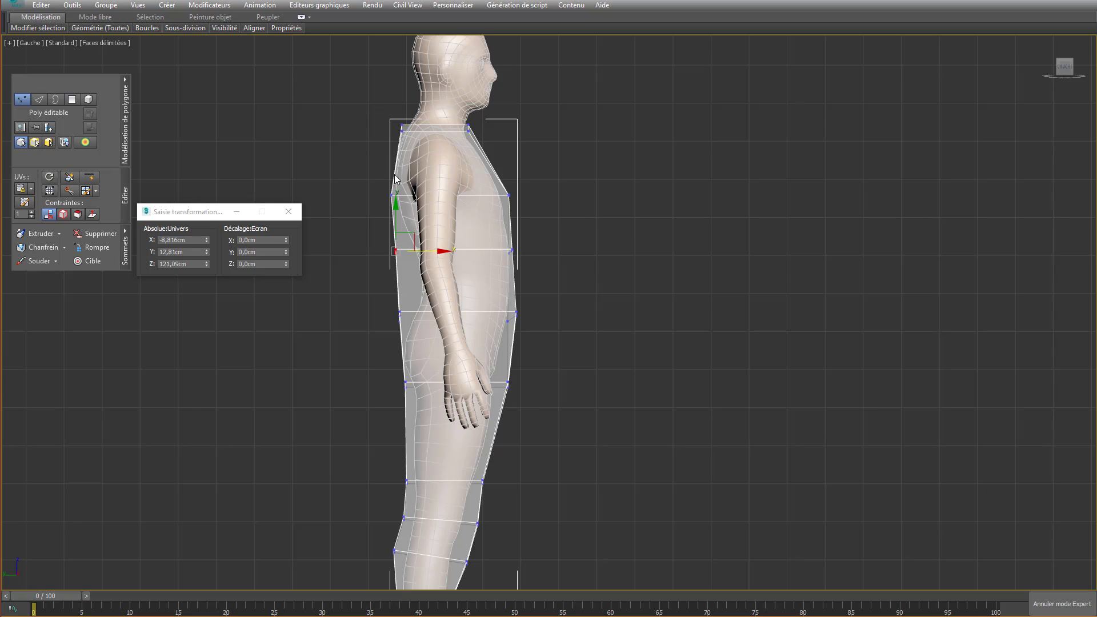
drag(409, 150, 409, 150)
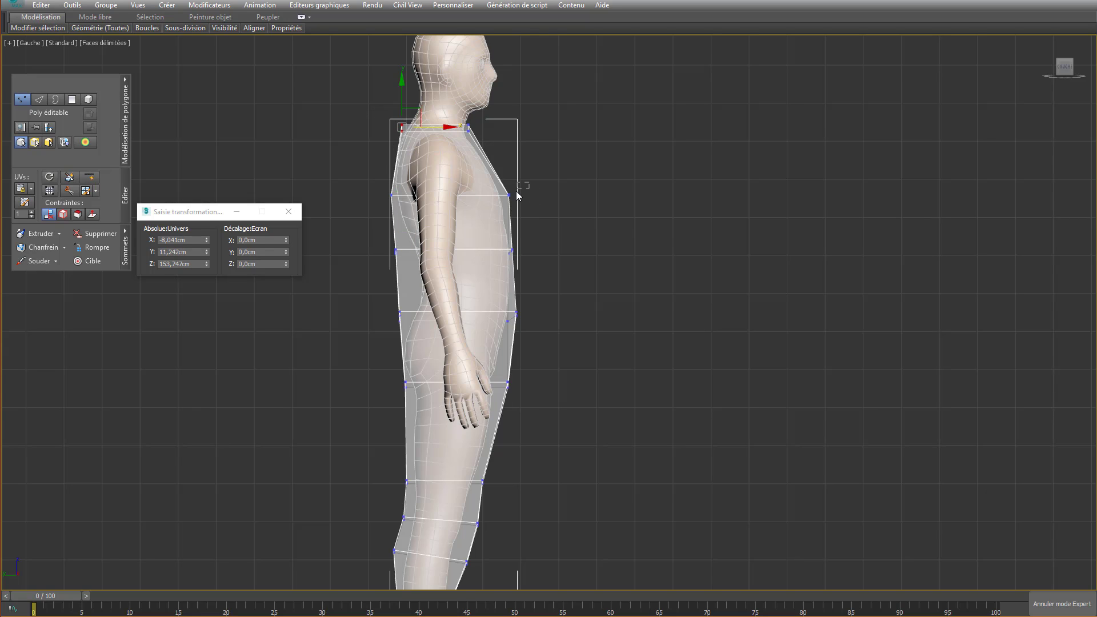
click(512, 251)
drag(541, 253, 547, 254)
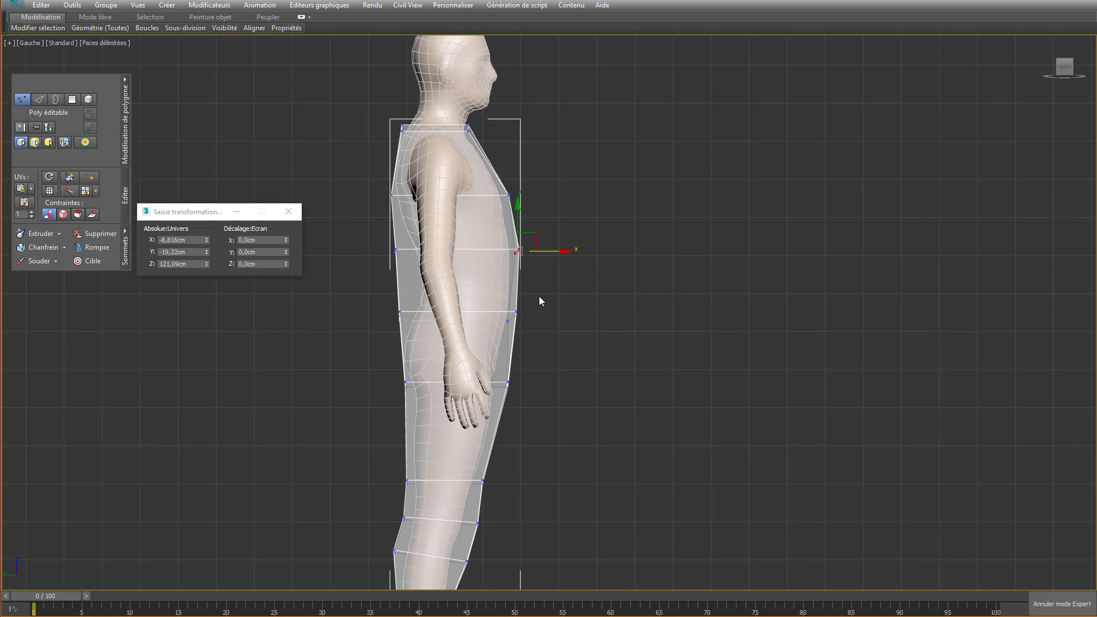
key(p)
alt+middle_drag(551, 272, 527, 207)
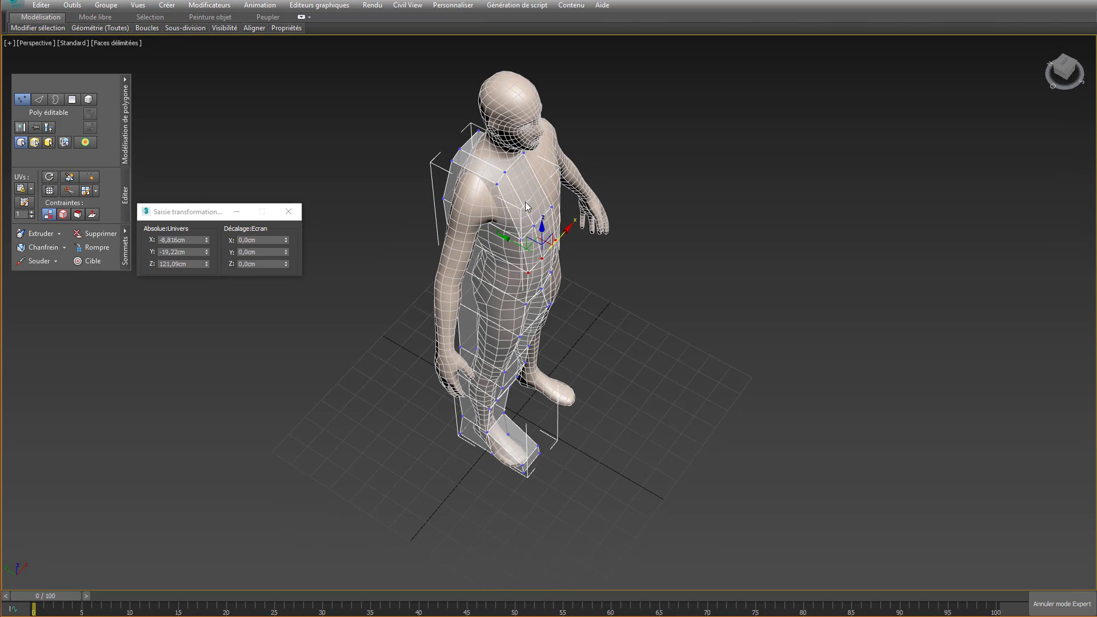
- Move the front outer shoulder and chest vertices backward and pull the front neckline vertices forward, the centre one to Y about -10.73 cm
click(491, 181)
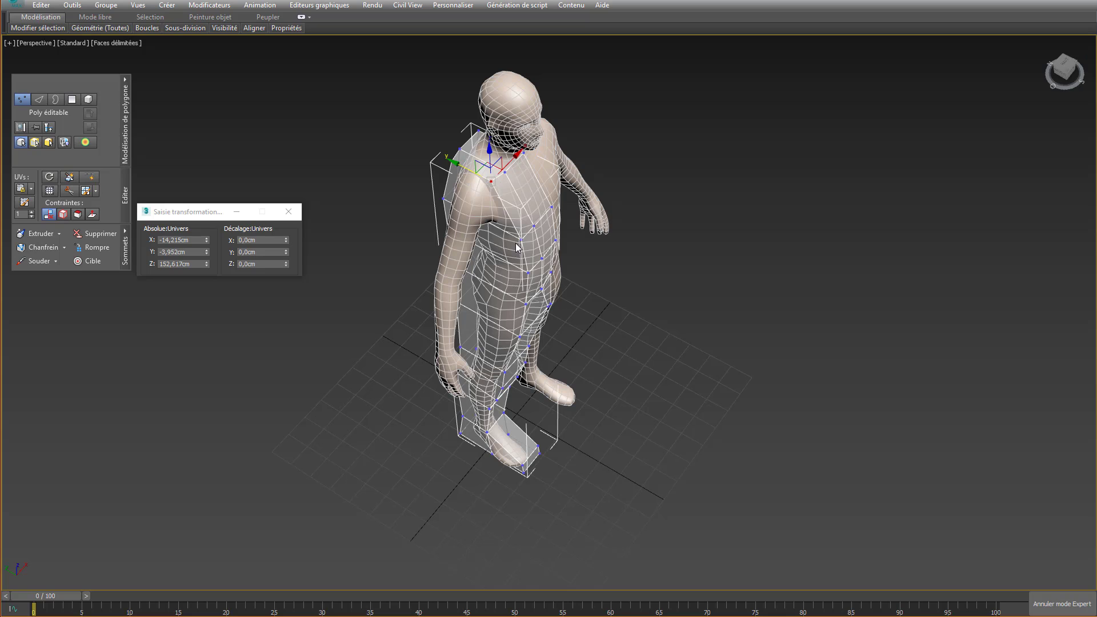
click(521, 241)
drag(502, 233, 479, 220)
click(503, 172)
drag(486, 163, 527, 153)
click(524, 155)
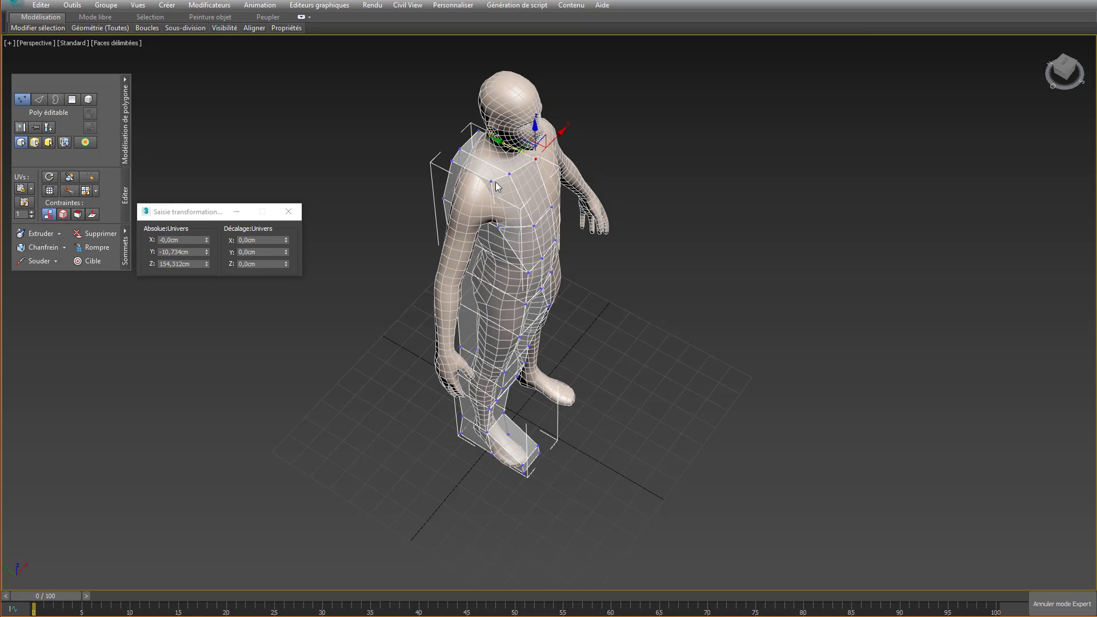
- Pull the rear outer torso vertices forward from chest to hip, placing the hip one at Y about 9.74 cm
click(489, 183)
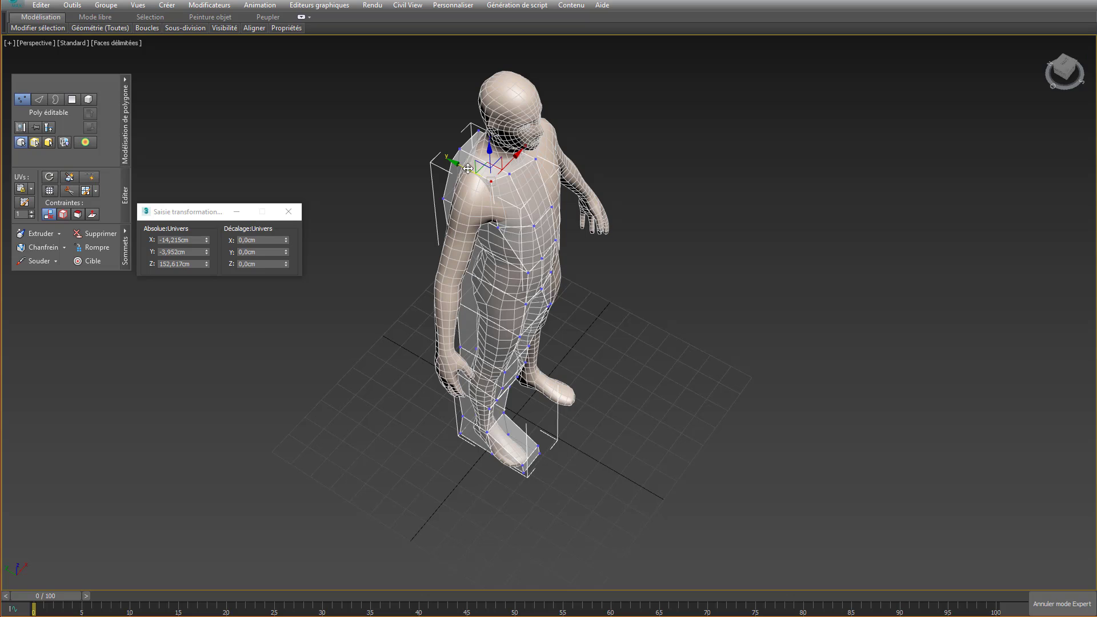
drag(488, 187, 430, 172)
click(492, 226)
alt+middle_drag(430, 171, 502, 203)
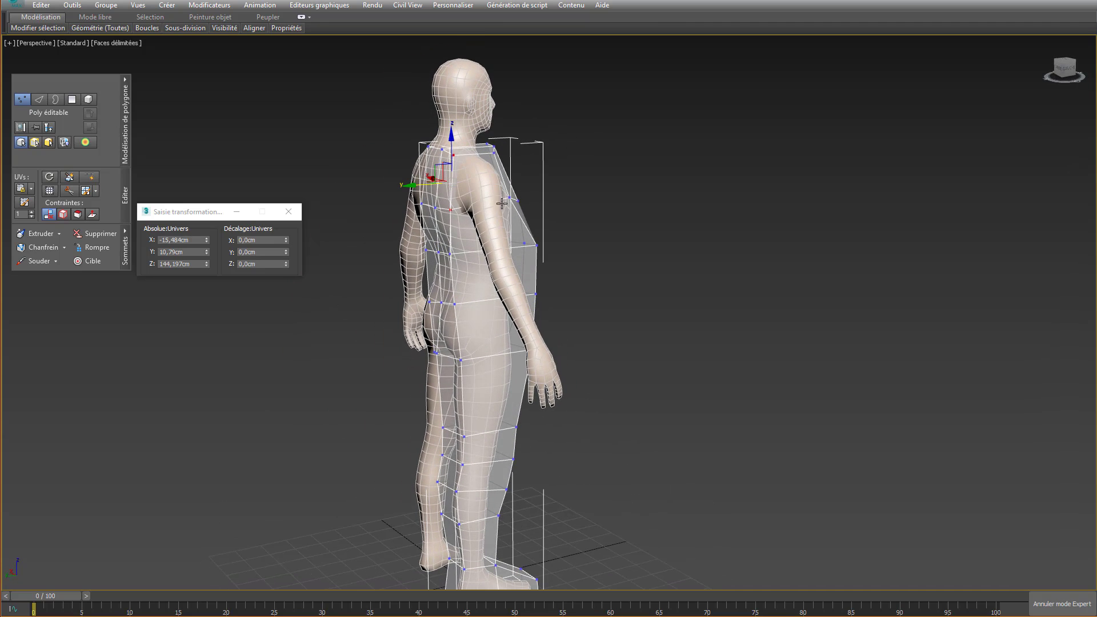
click(448, 259)
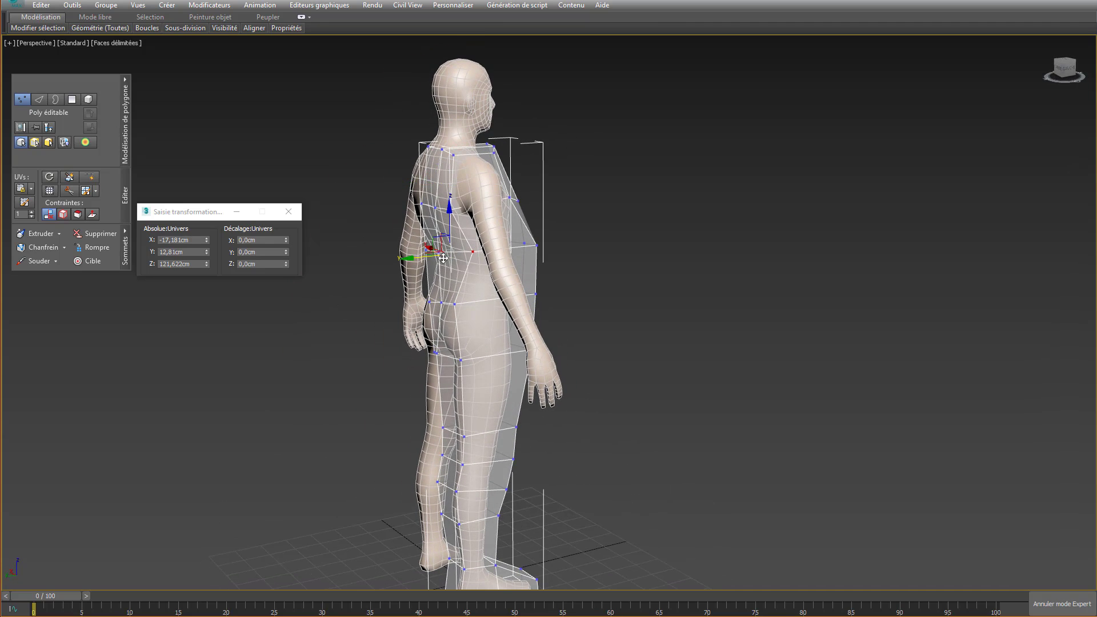
drag(444, 259, 436, 308)
- Pull the front outer waist vertex back, the hip one to Y about -10.39 cm and the upper-thigh one to Y about -9.77 cm
click(534, 245)
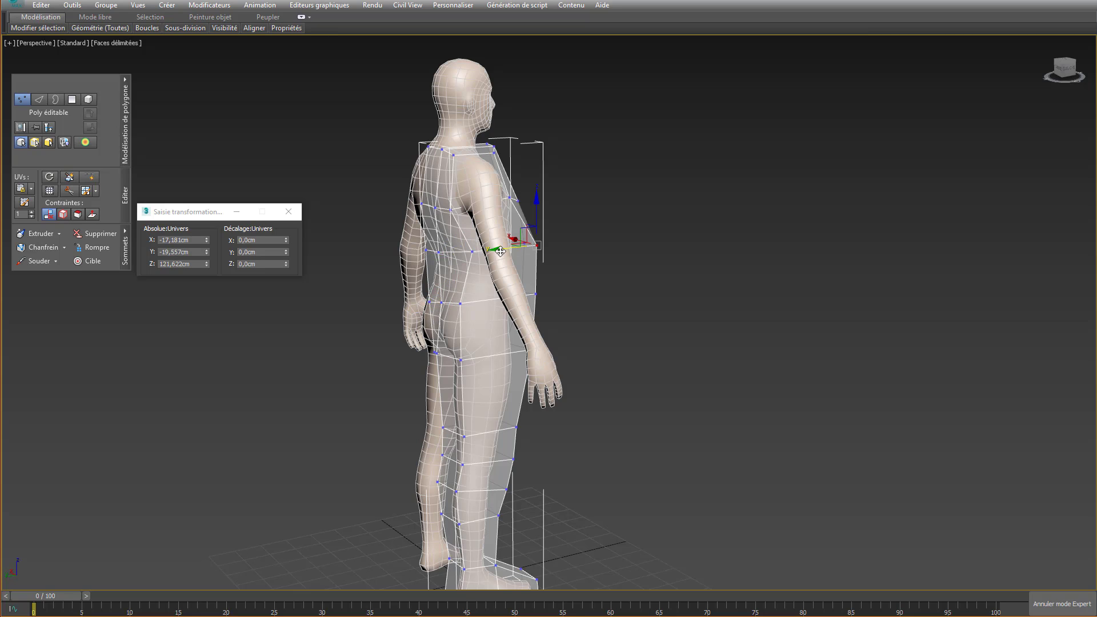
drag(494, 250, 470, 253)
click(533, 300)
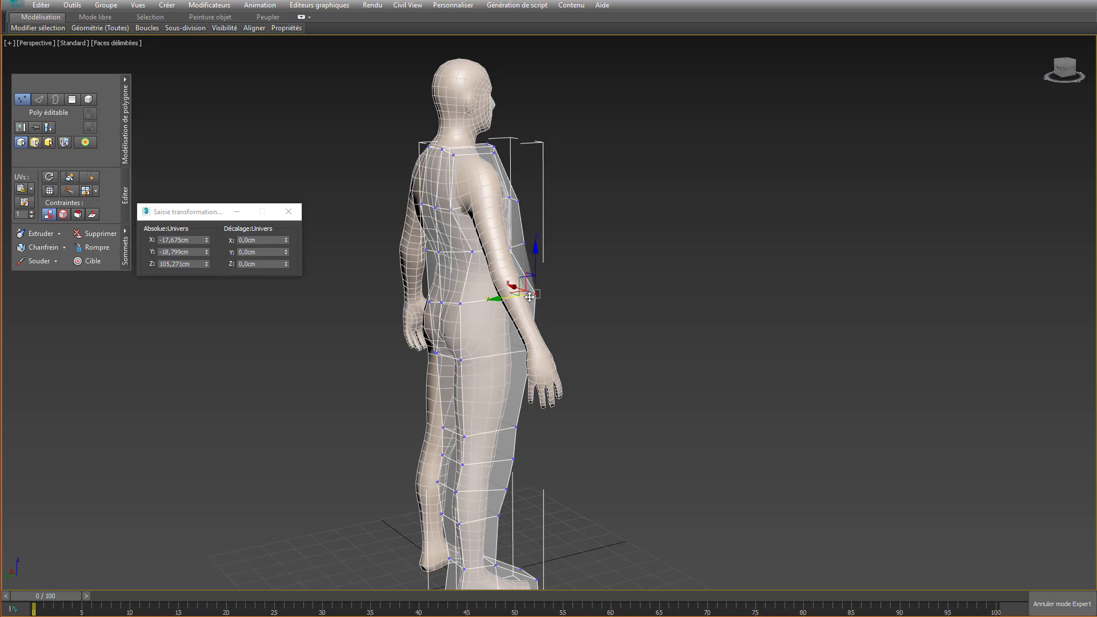
alt+middle_drag(566, 294, 480, 300)
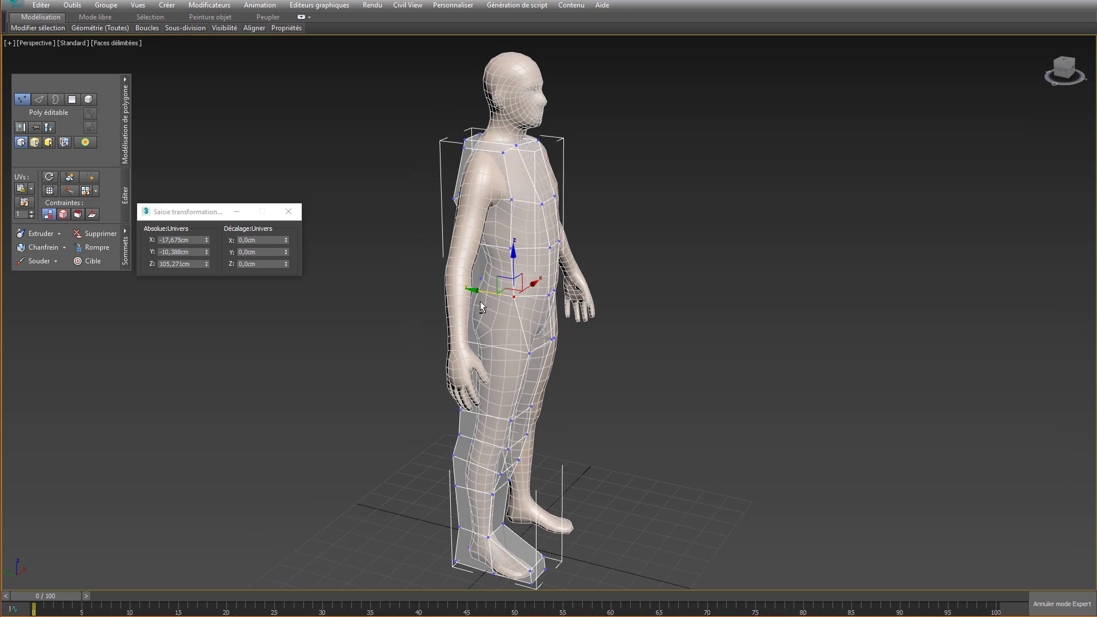
click(529, 352)
drag(511, 350, 492, 344)
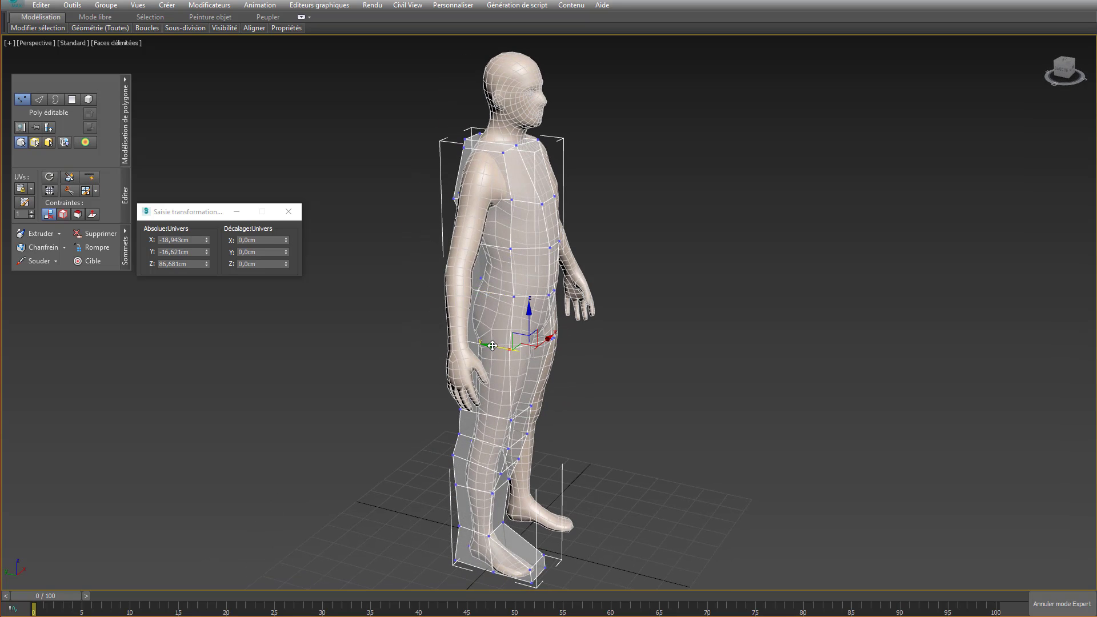
alt+middle_drag(492, 344, 617, 354)
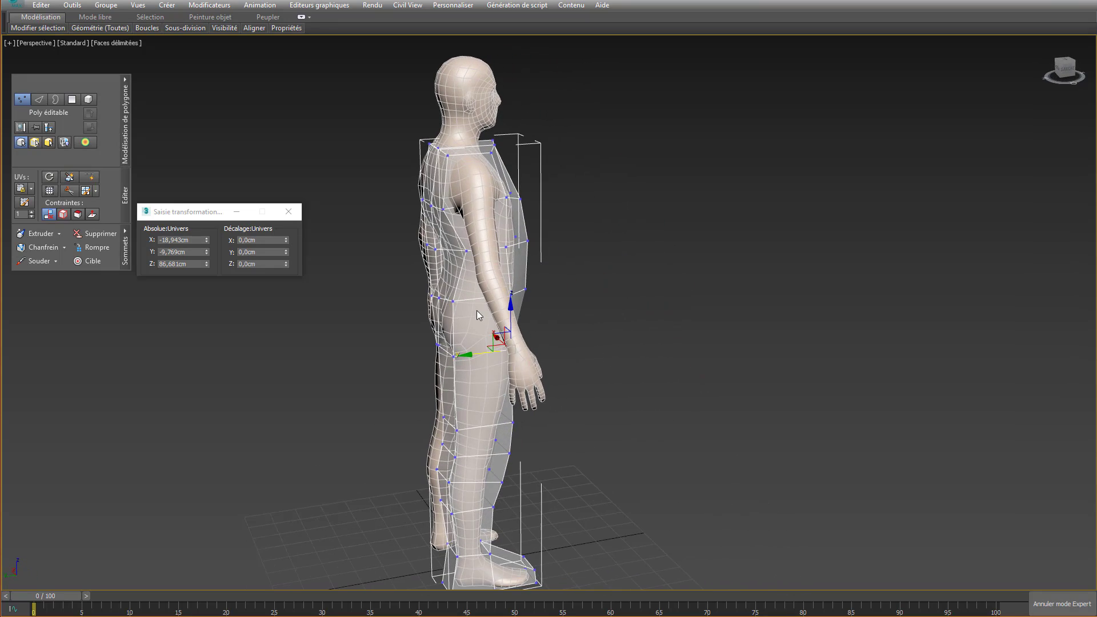
- Pull the rear outer hip vertex forward to Y about 6.44 cm and push the mid-buttock vertex backward
click(454, 301)
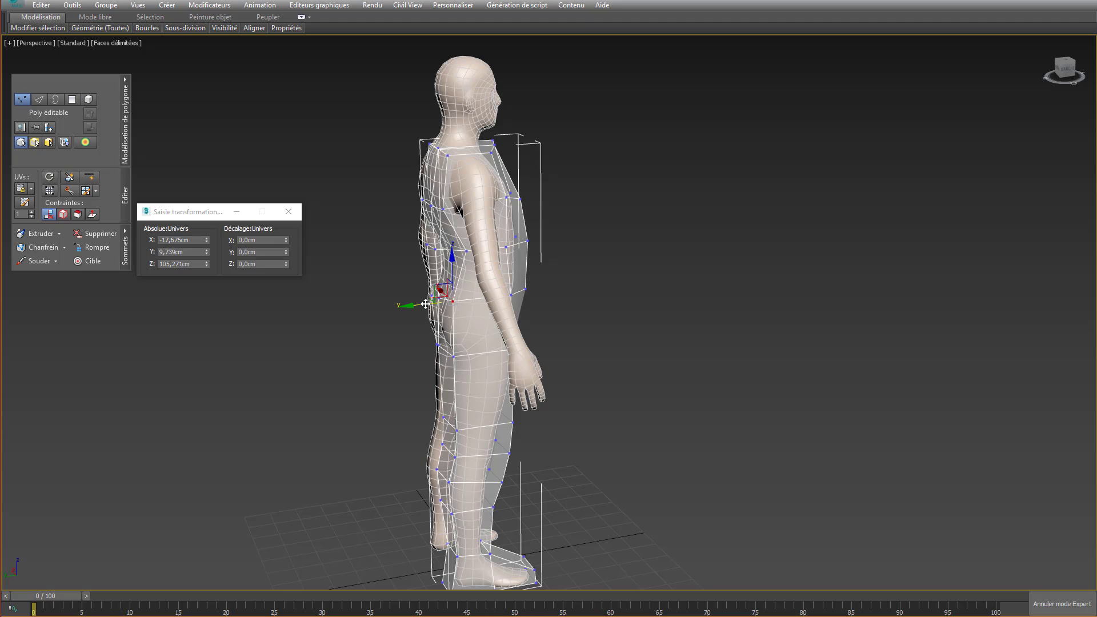
drag(426, 304, 436, 303)
mouse_move(456, 318)
alt+middle_down()
mouse_move(466, 321)
mouse_move(465, 297)
mouse_move(448, 333)
alt+middle_up()
scroll(446, 293, up, 3)
click(421, 308)
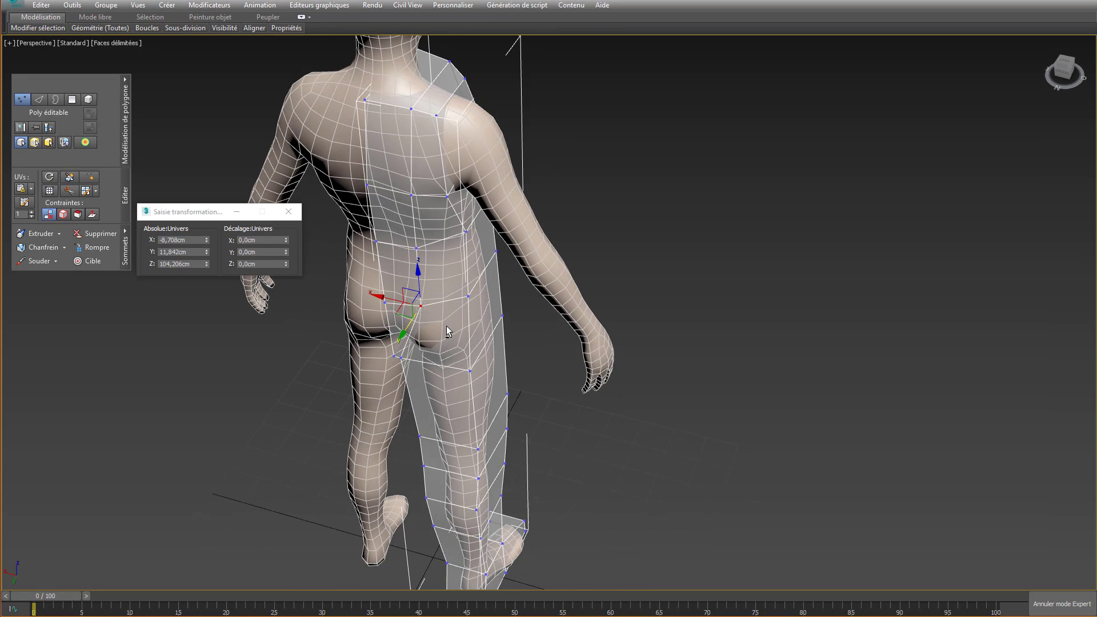
drag(405, 327, 402, 335)
alt+middle_drag(419, 314, 384, 285)
click(465, 309)
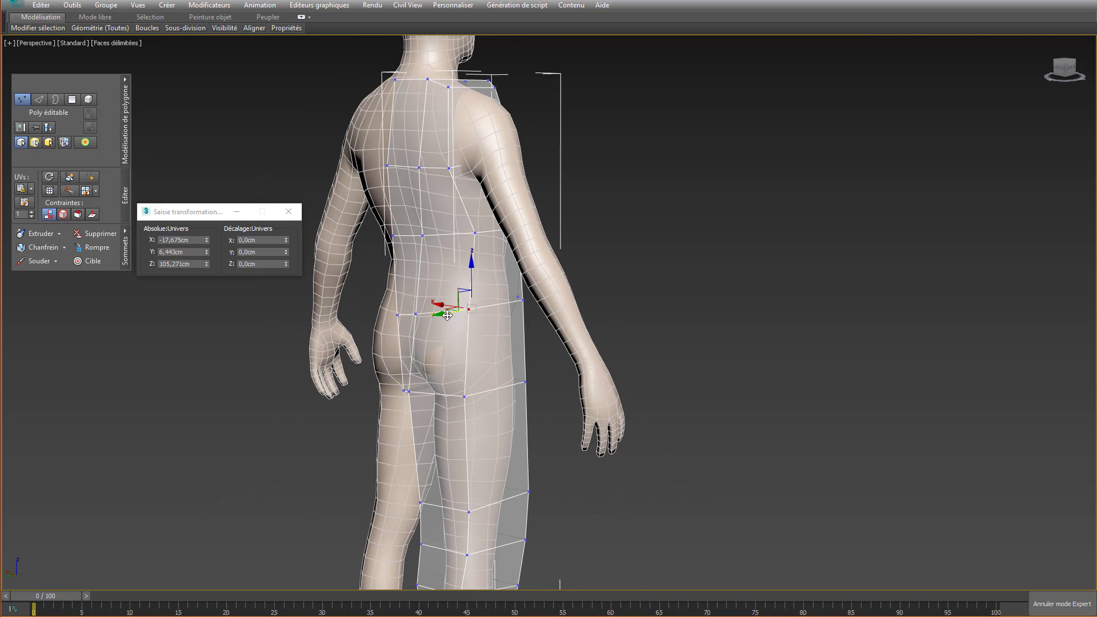
- Raise the crotch vertices of the half-body mesh to Z about 85.31 cm
alt+middle_drag(464, 400, 414, 418)
click(409, 403)
drag(411, 374, 414, 361)
alt+middle_drag(414, 360, 572, 373)
click(403, 397)
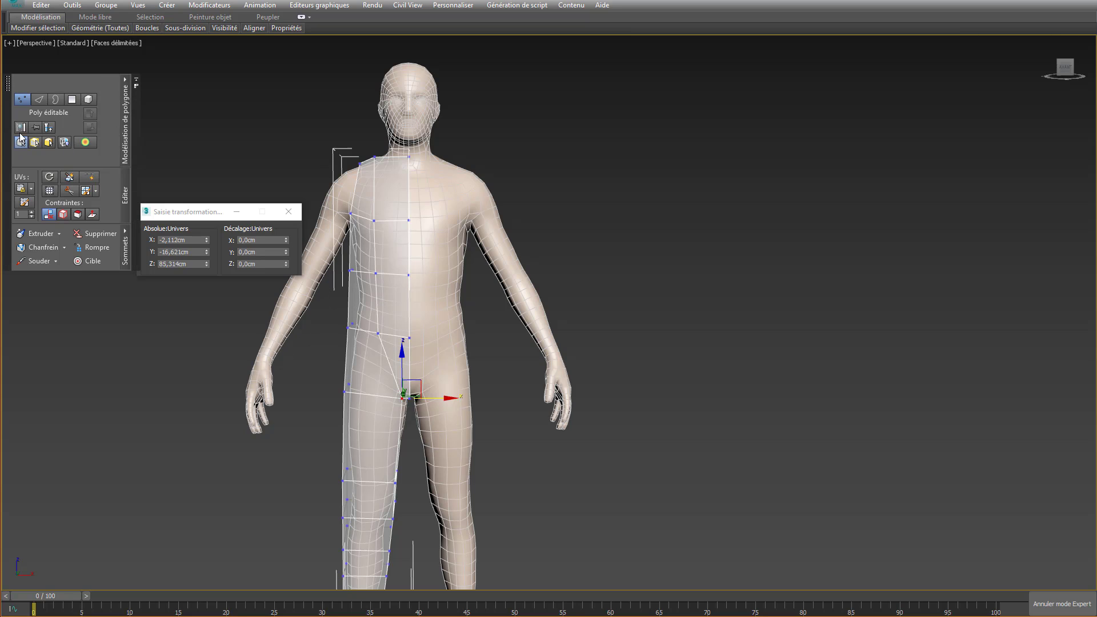
- Leave vertex editing, try a Symmetry modifier on the half-body mesh, and undo it
click(24, 100)
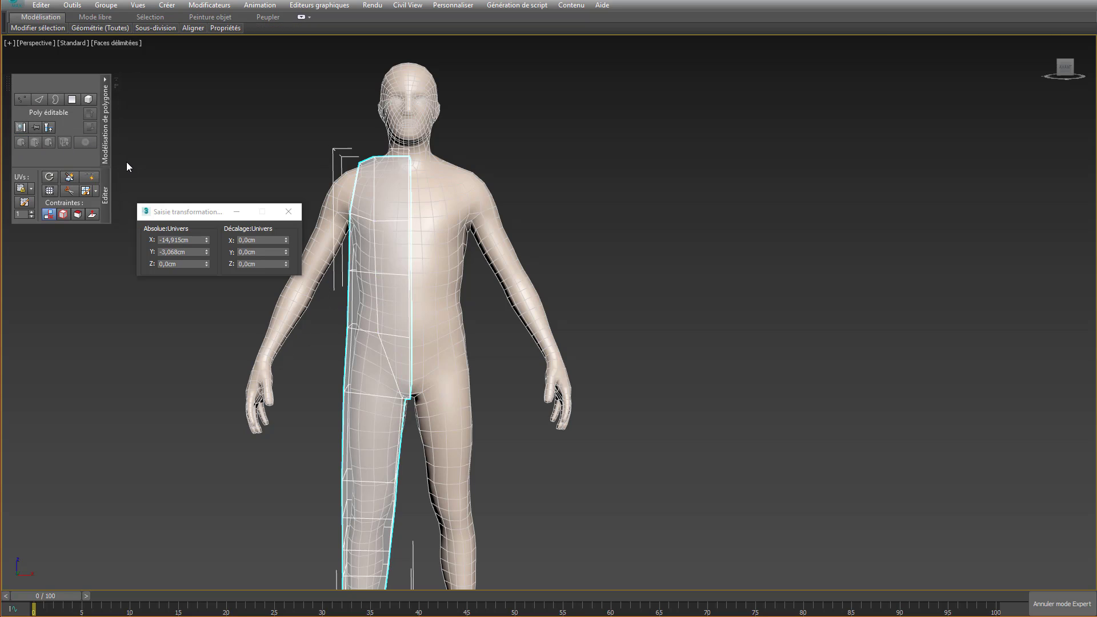
key(x)
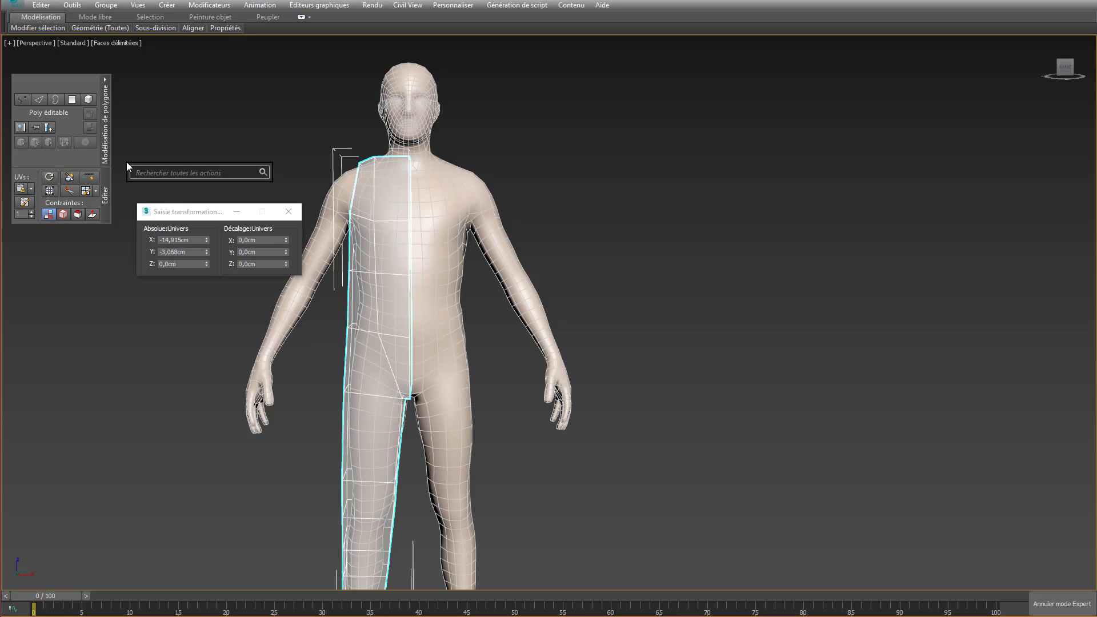
text(sy)
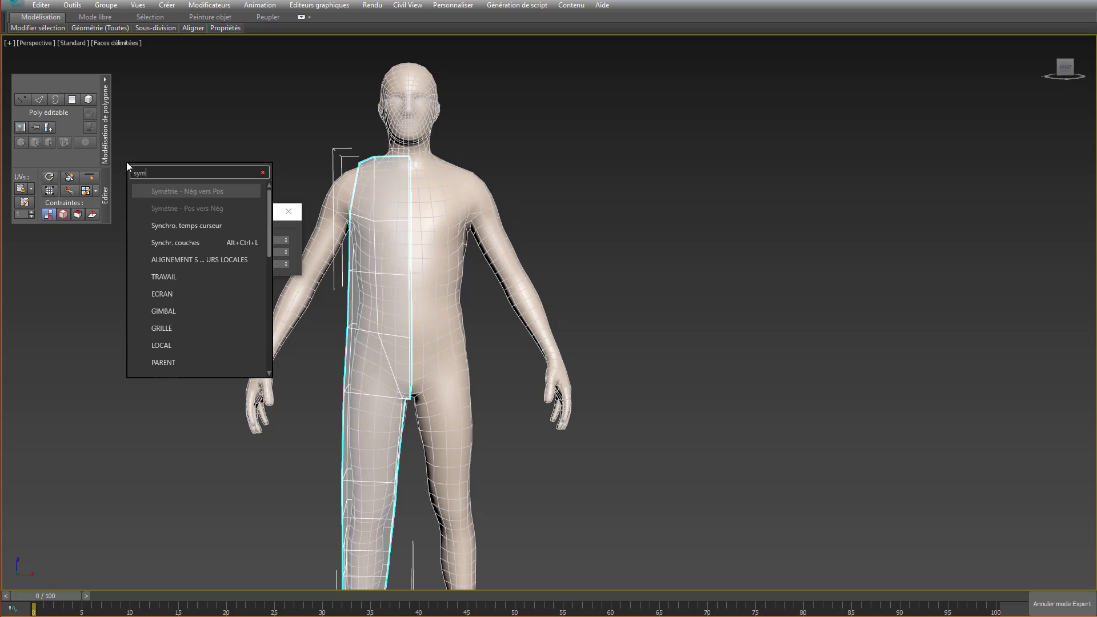
text(m)
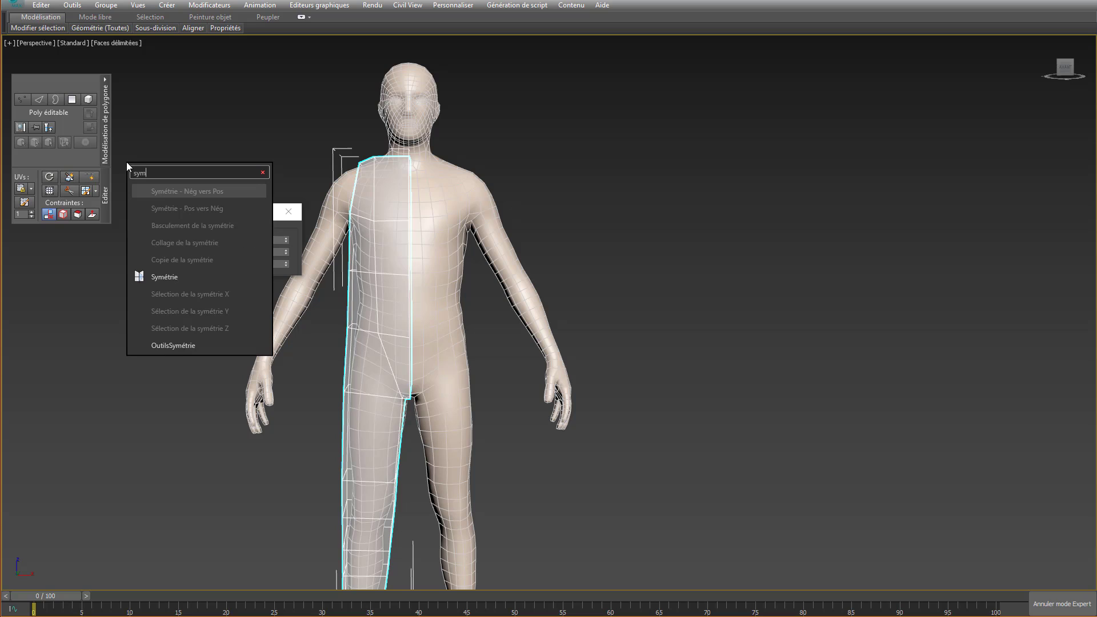
click(182, 283)
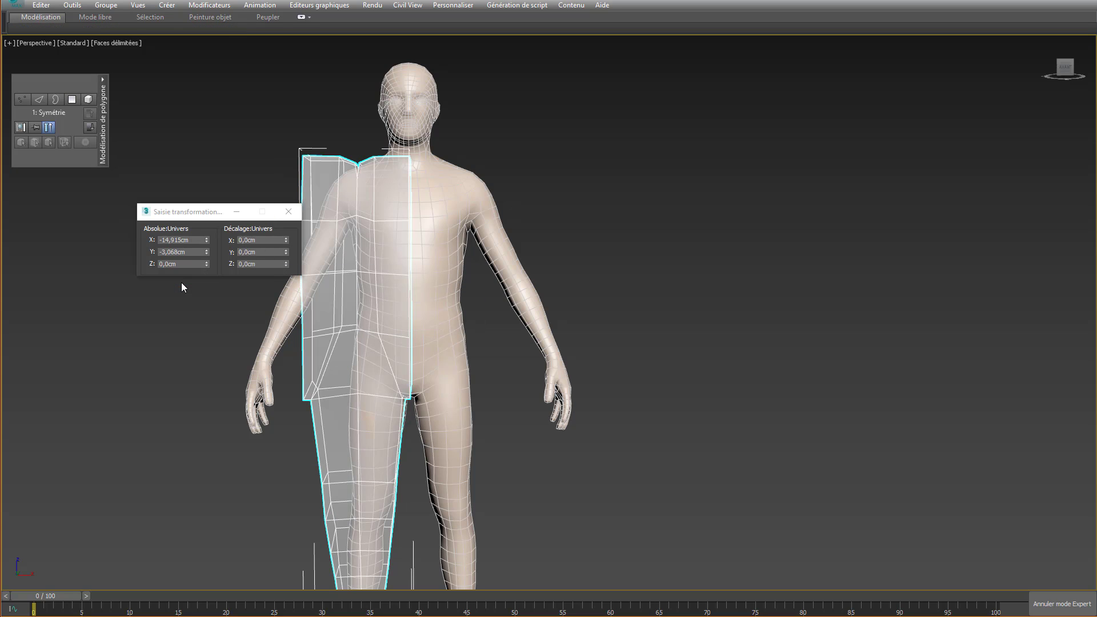
key(ctrl+z)
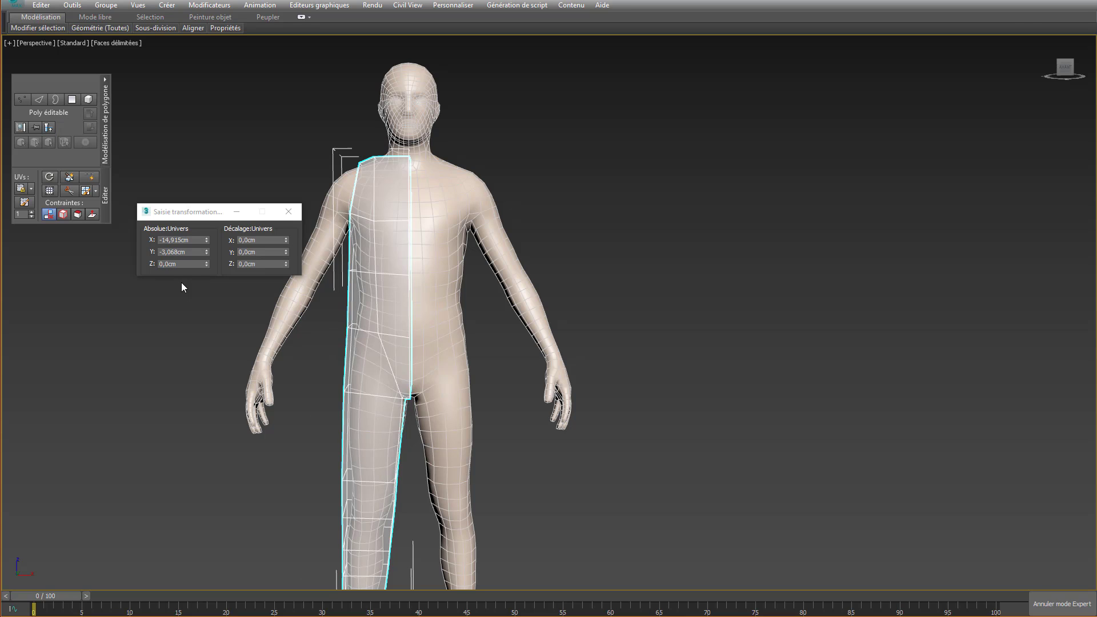
- Leave expert mode and move only the half-body mesh's pivot to the world origin at X 0, Y 0, Z 0
key(ctrl+x)
middle_drag(481, 296, 556, 310)
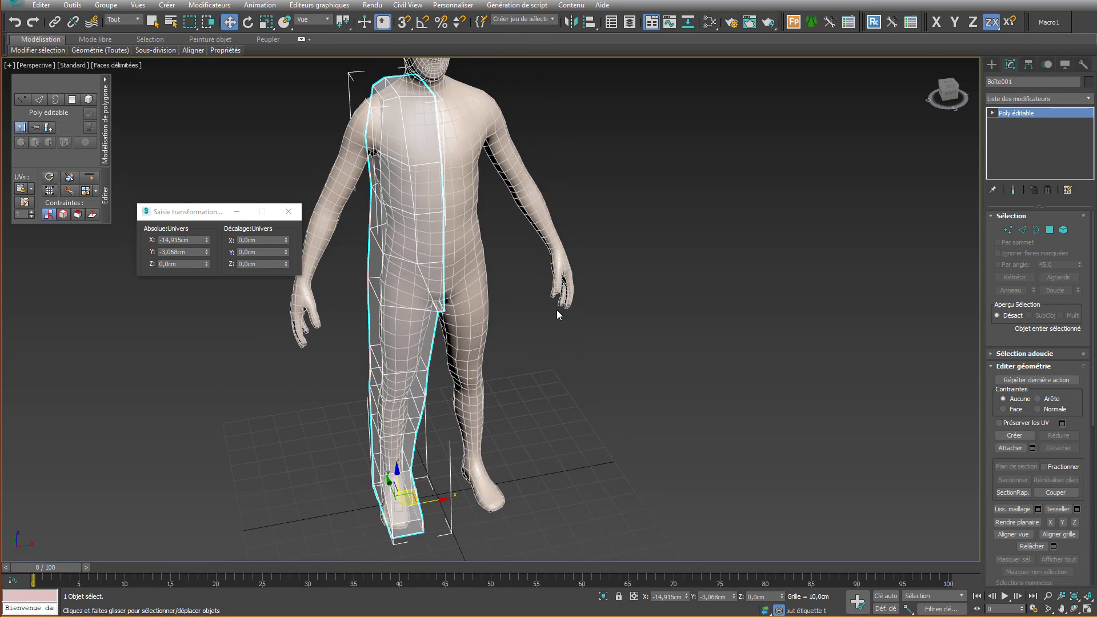
click(1030, 64)
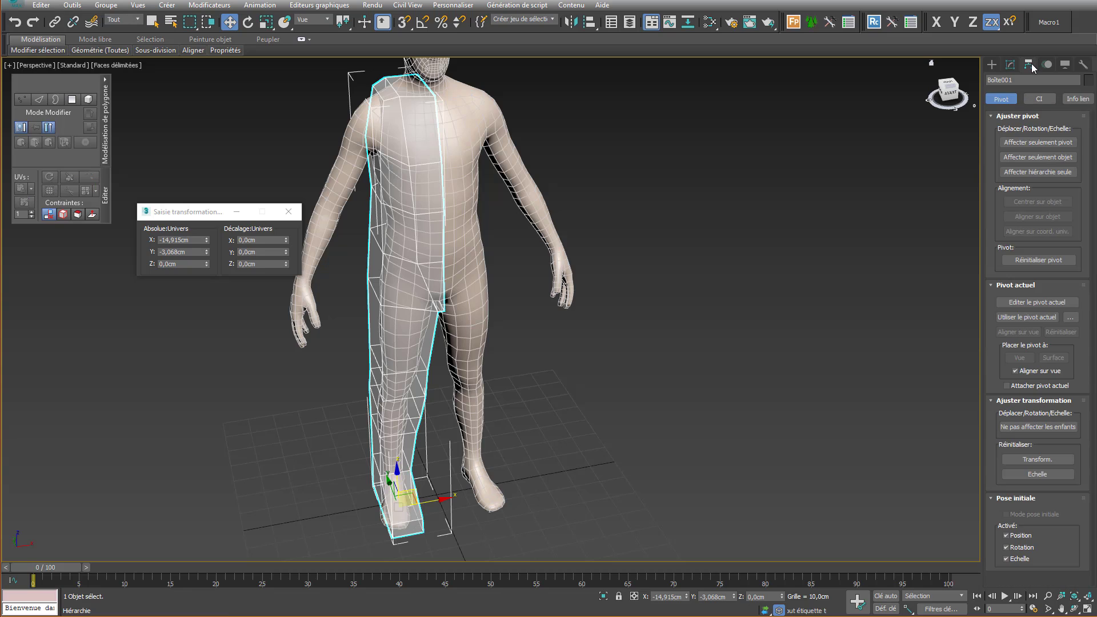
click(1044, 140)
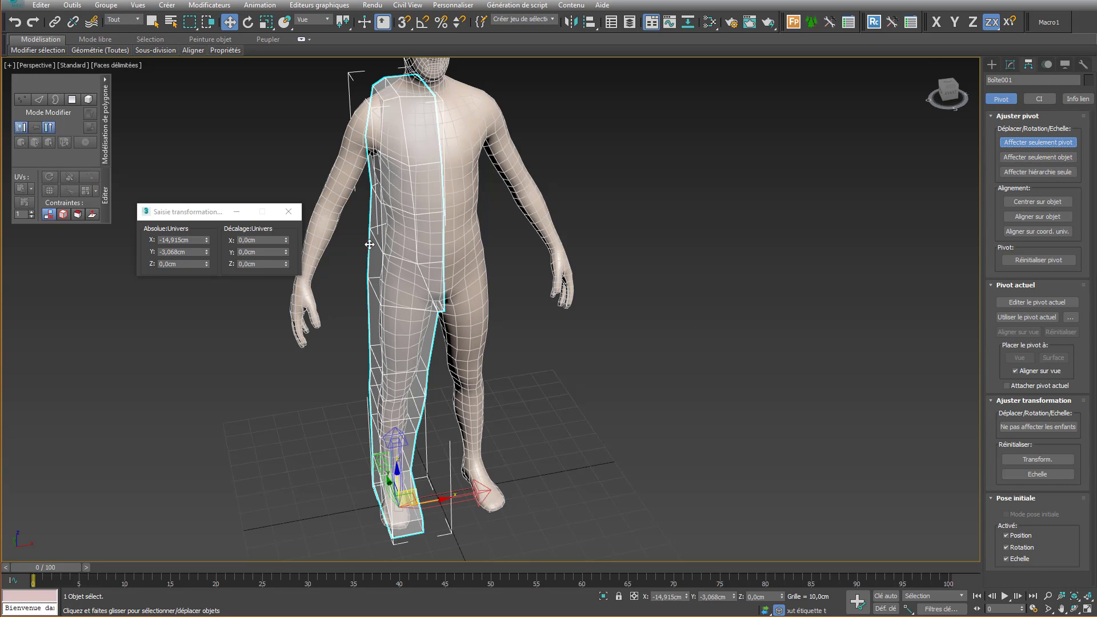
right_click(206, 243)
right_click(207, 255)
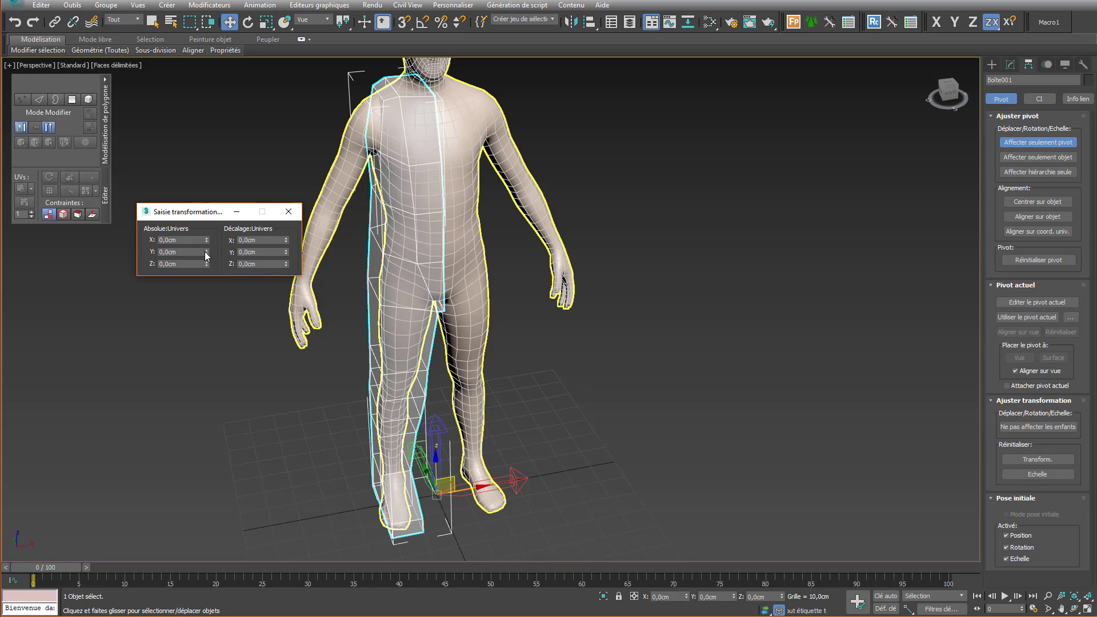
click(1030, 142)
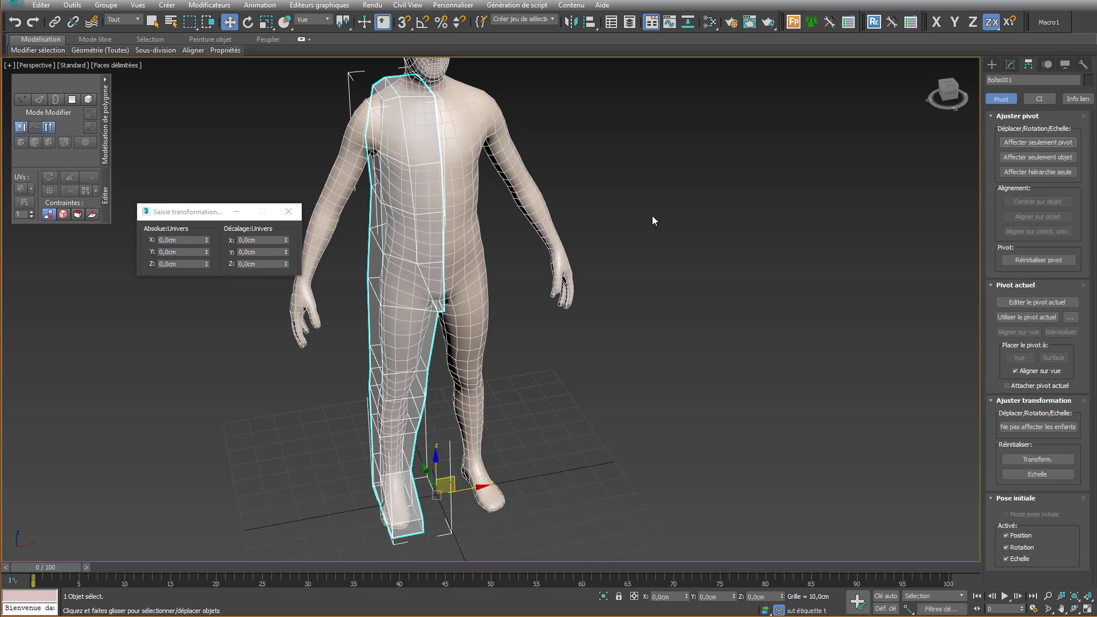
- Apply a Symmetry modifier to the half-body mesh, mirrored on the X axis with the flip option (Basculer) enabled
text(x)
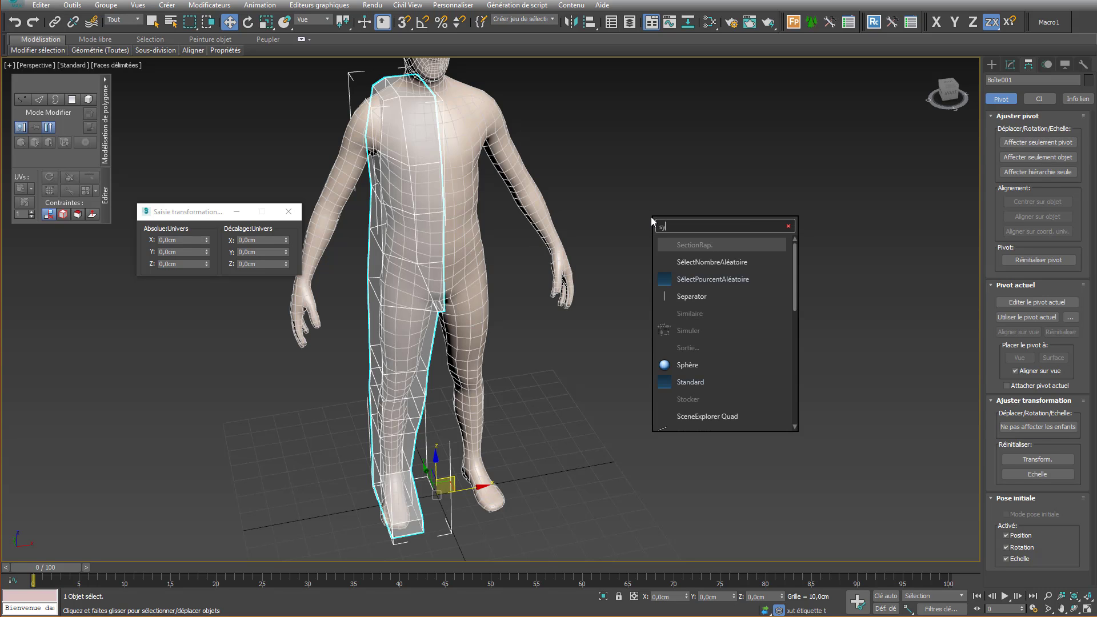
text(sym)
click(712, 337)
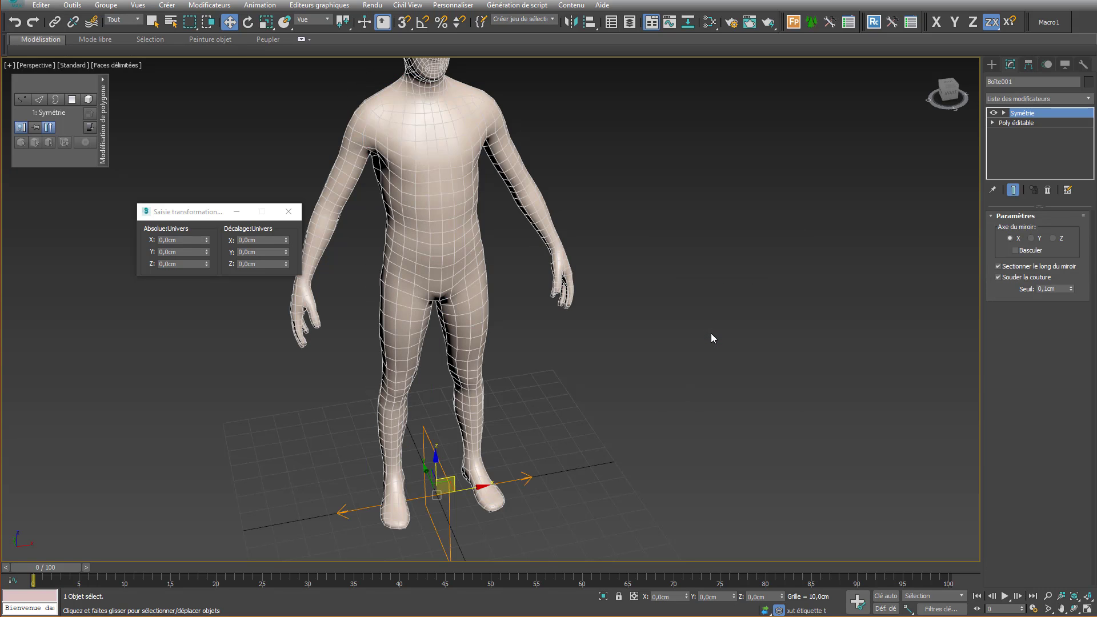
click(1016, 251)
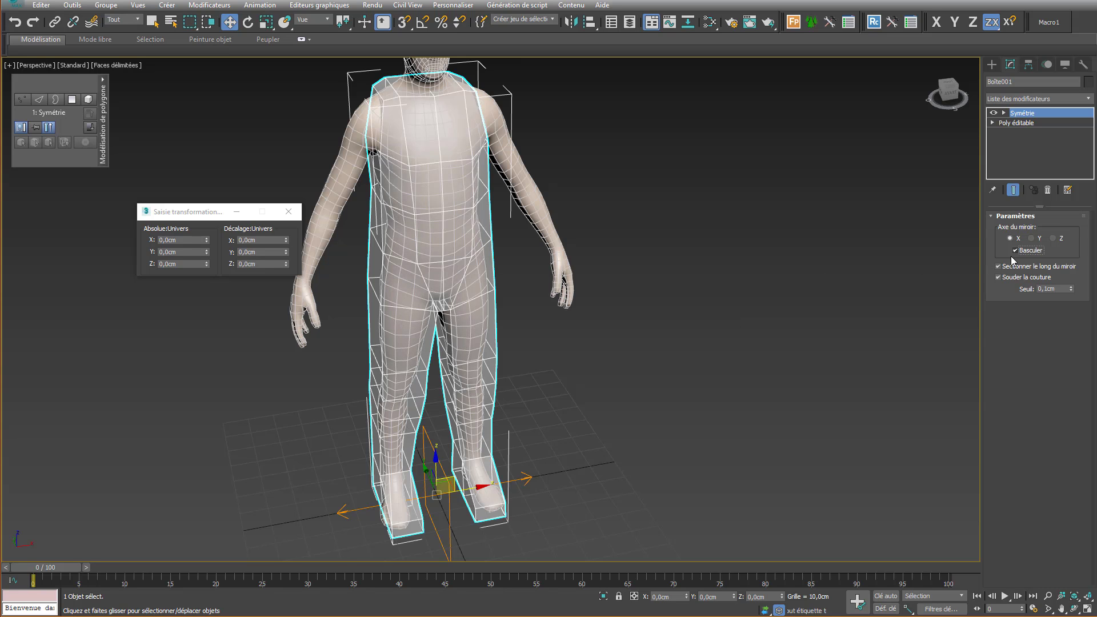
alt+middle_drag(726, 260, 539, 495)
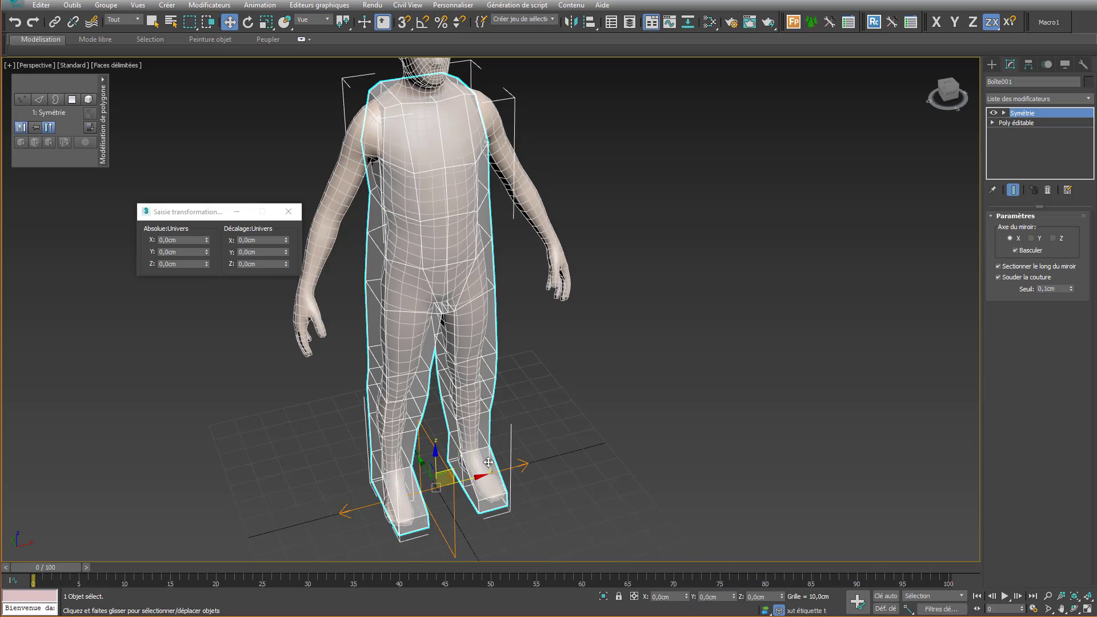
- Return to expert mode and to vertex editing on the Editable Poly level beneath Symmetry, with the end result hidden
alt+middle_drag(578, 235, 457, 208)
scroll(613, 244, up, 2)
scroll(458, 208, up, 2)
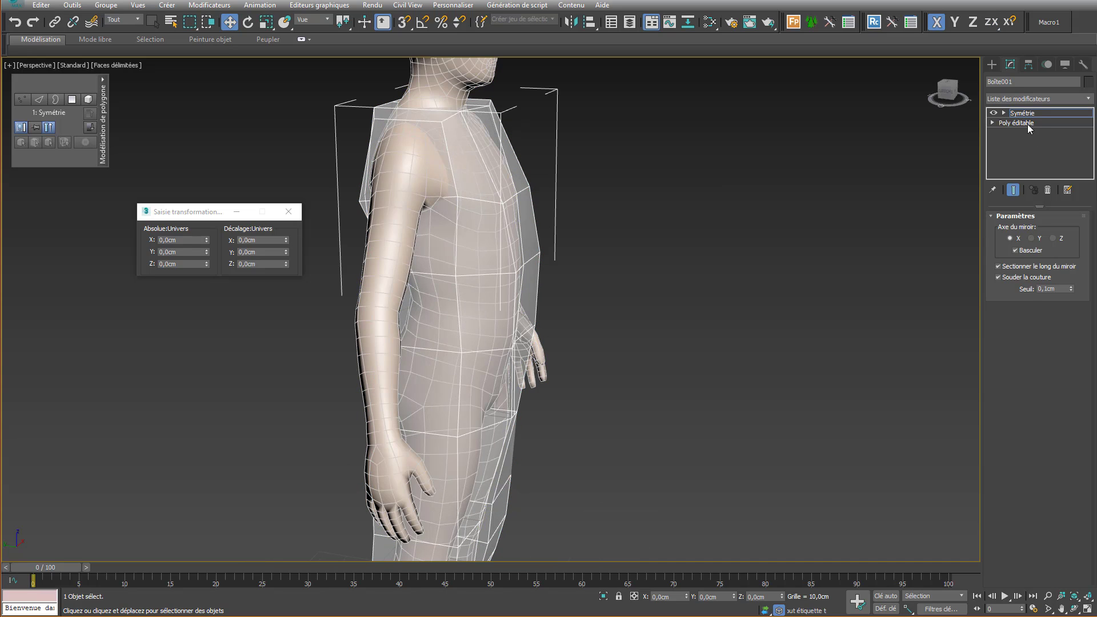
key(ctrl+x)
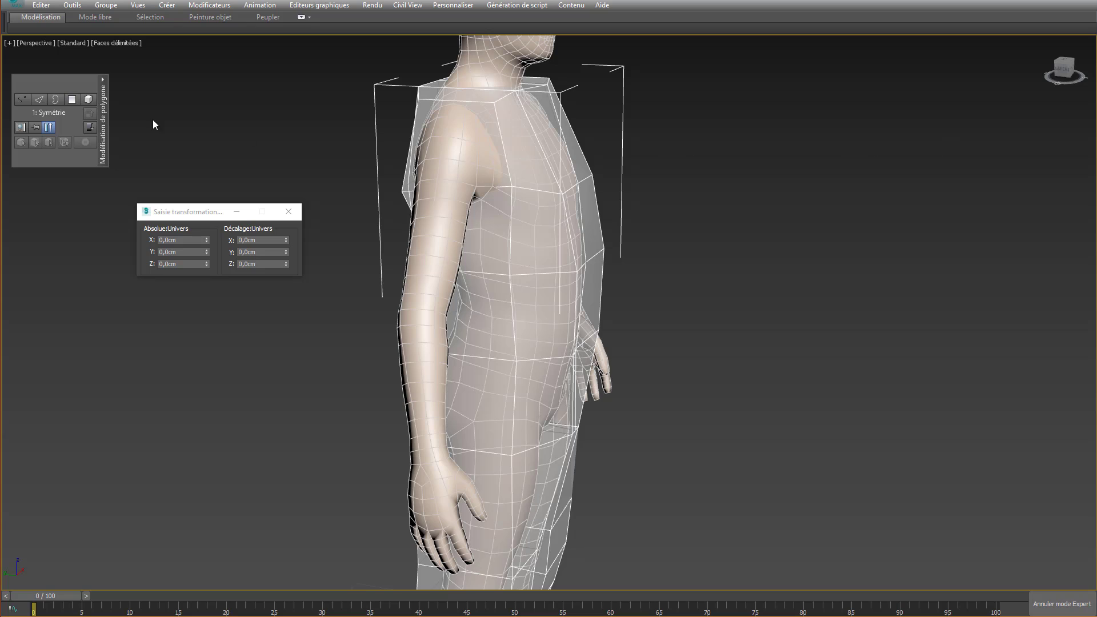
click(90, 128)
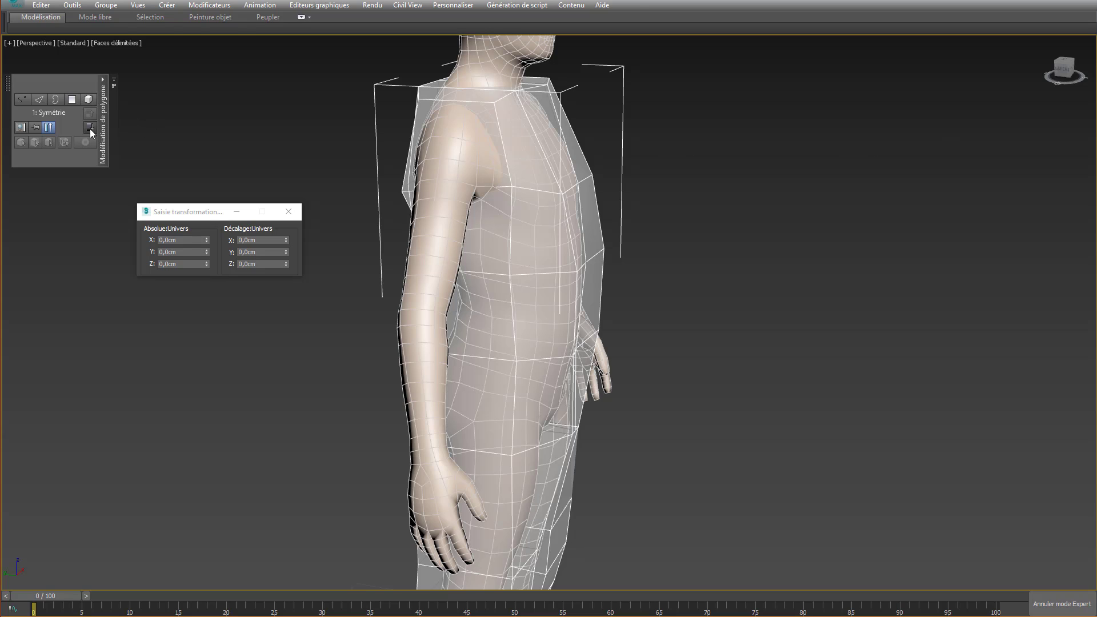
click(37, 128)
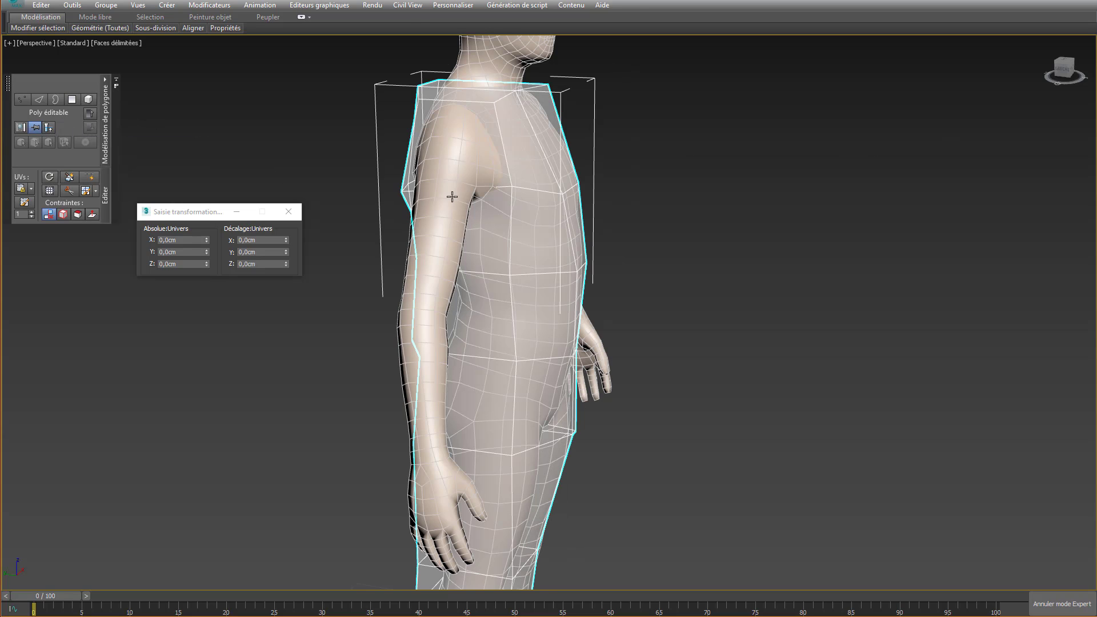
key(1)
- Lower the front outer chest vertex to Z about 134.79 cm
click(514, 187)
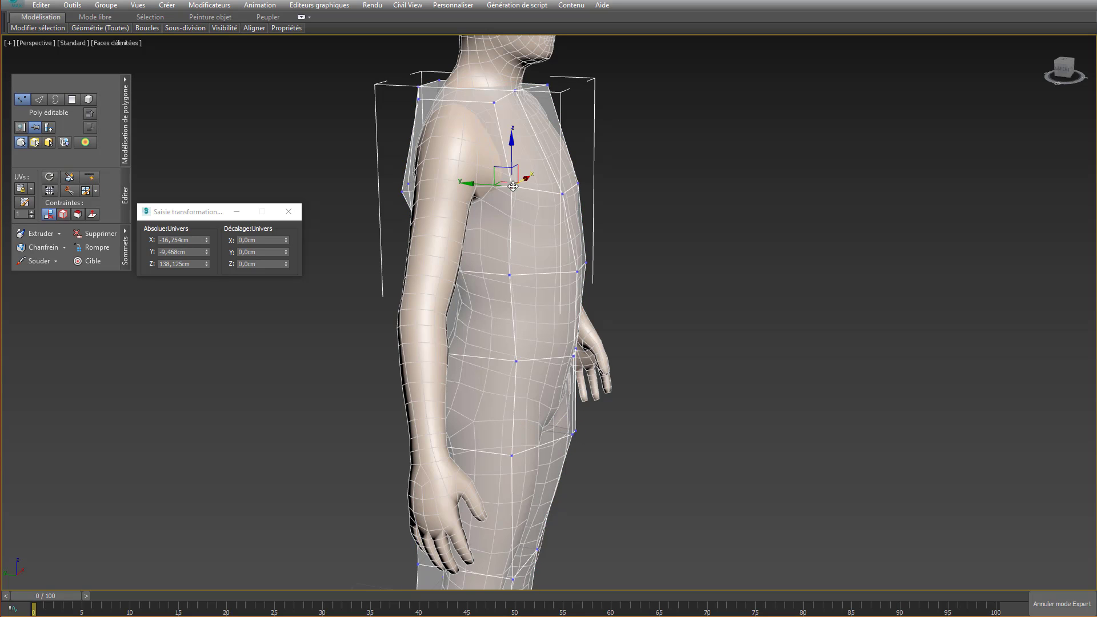
drag(515, 155, 516, 165)
alt+middle_drag(516, 165, 444, 217)
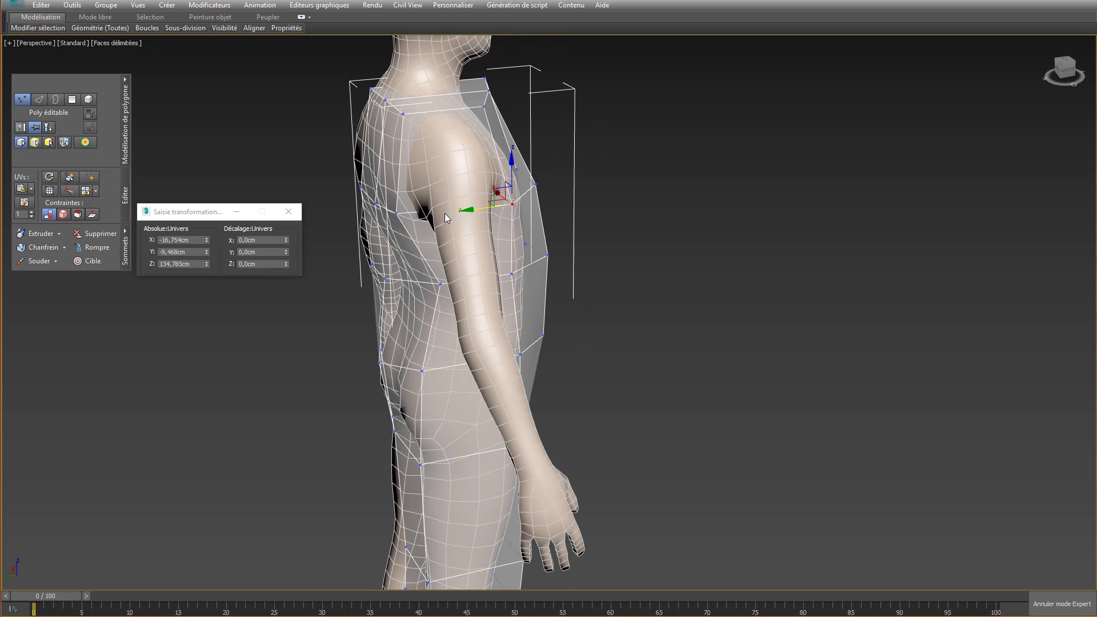
- Lower the outer back vertex near the armpit to Z about 132.30 cm and the matching front vertex to Z about 133.11 cm
click(395, 213)
drag(398, 198, 398, 207)
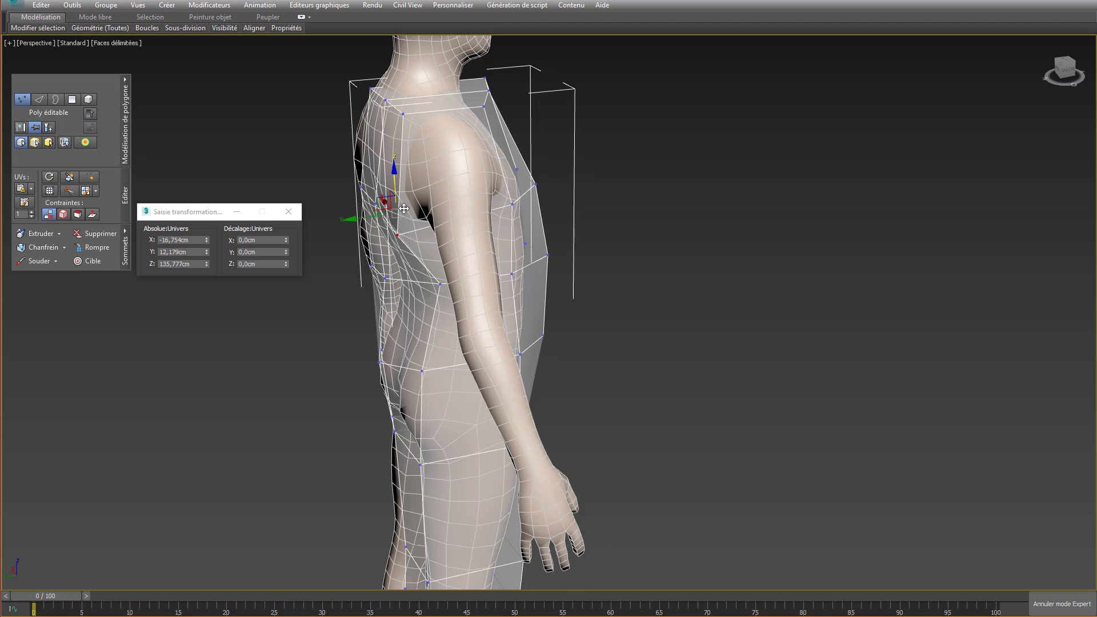
mouse_move(444, 199)
alt+middle_down()
mouse_move(355, 178)
mouse_move(457, 216)
alt+middle_up()
click(459, 216)
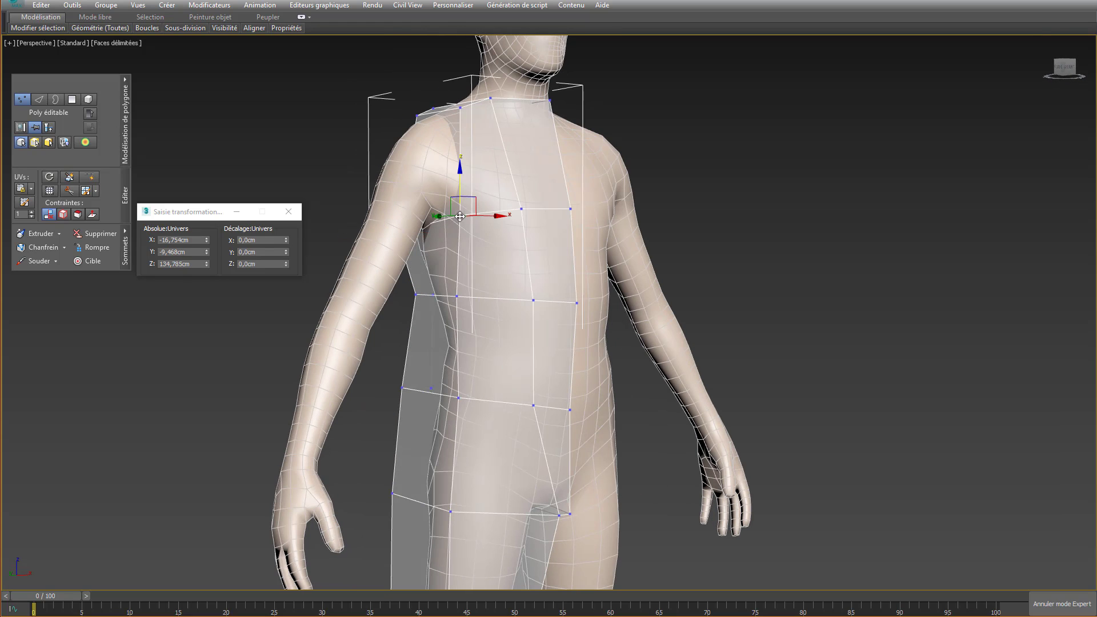
drag(461, 184, 461, 192)
alt+middle_drag(461, 192, 560, 206)
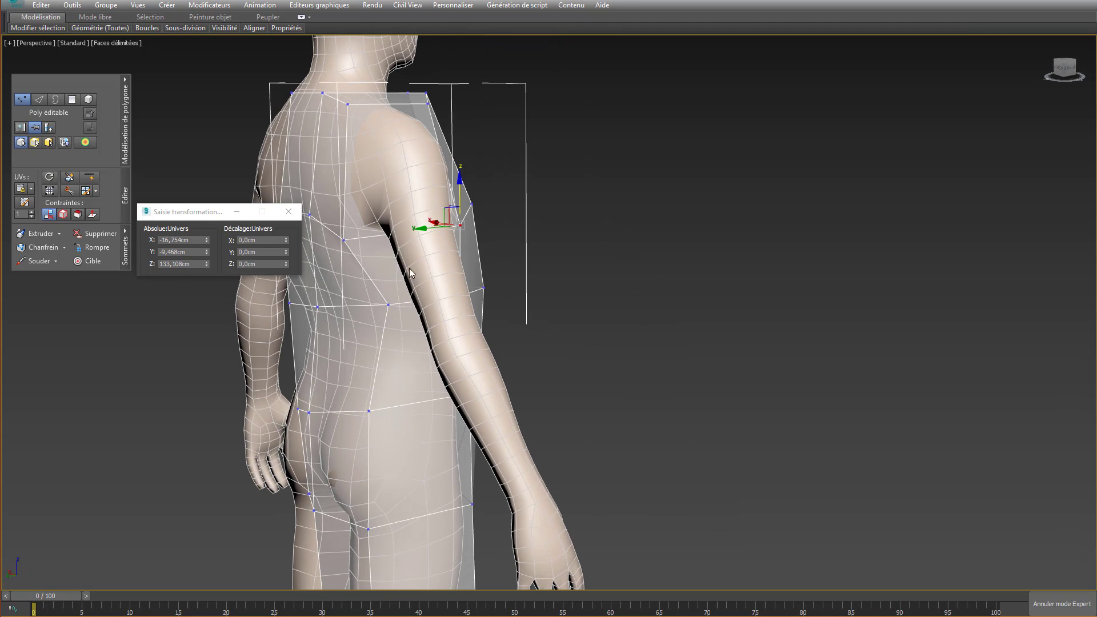
- Move the outer back armpit vertex outward to X about -19.65 cm and forward to Y about 10.19 cm
click(343, 240)
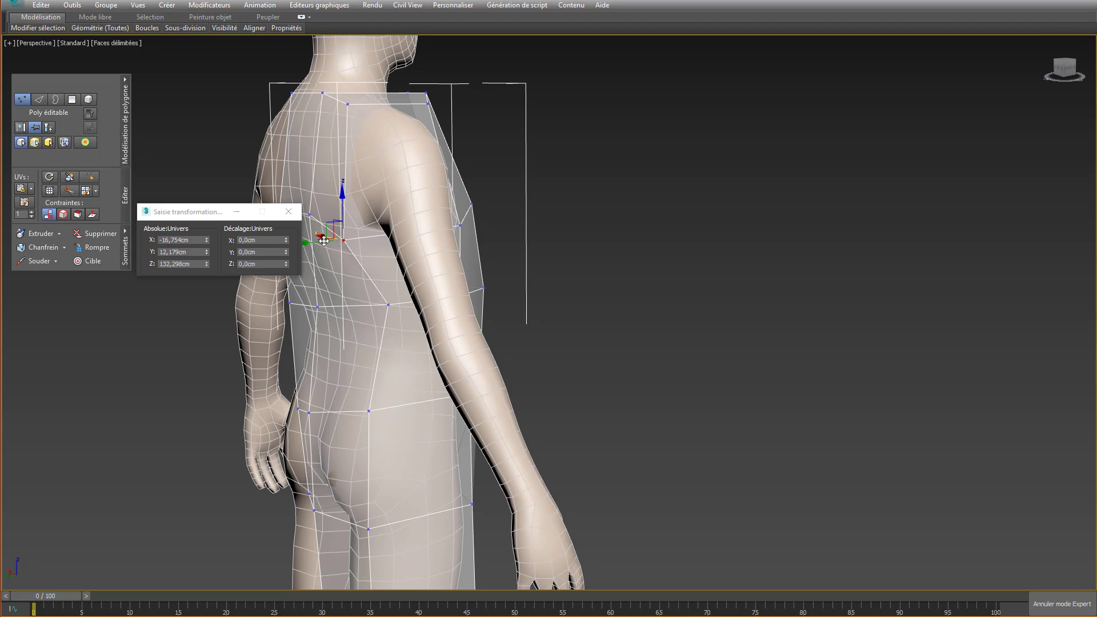
drag(323, 240, 315, 240)
alt+middle_drag(315, 240, 343, 262)
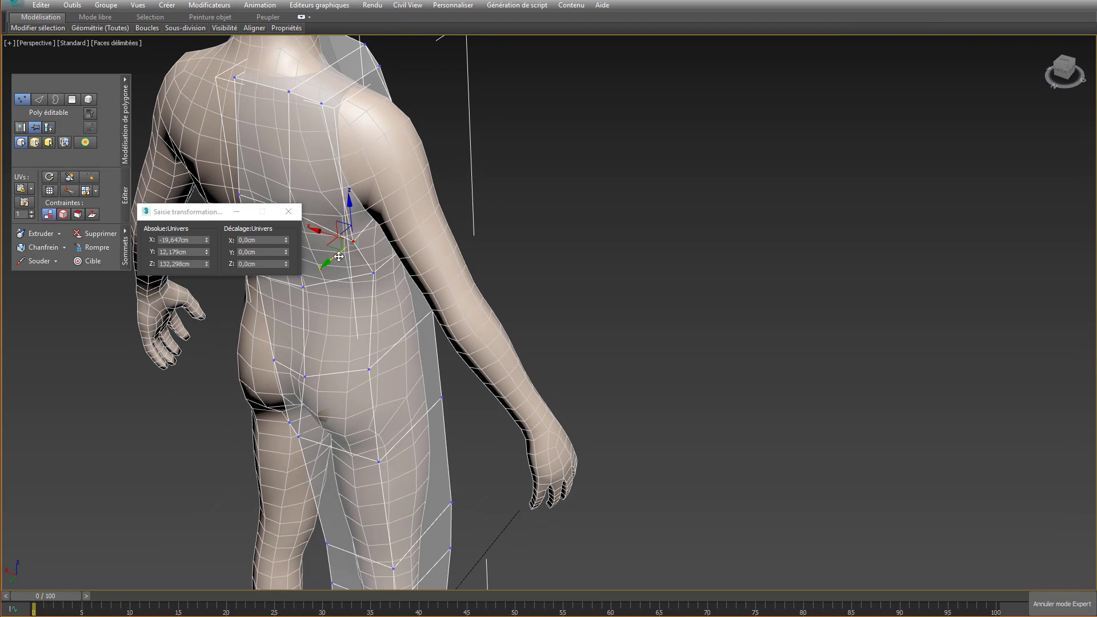
drag(339, 256, 346, 249)
- Push the two inner upper-back vertices backward together to Y about 15.27 cm
middle_drag(337, 230, 419, 235)
click(373, 220)
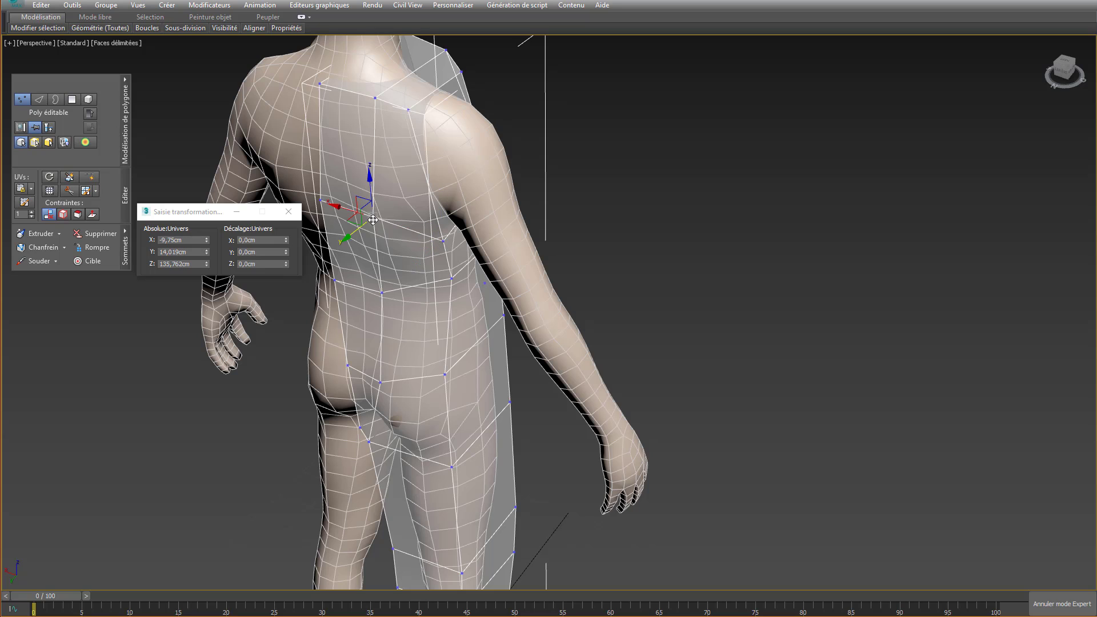
ctrl+click(321, 200)
drag(329, 222, 322, 228)
alt+middle_drag(363, 162, 323, 133)
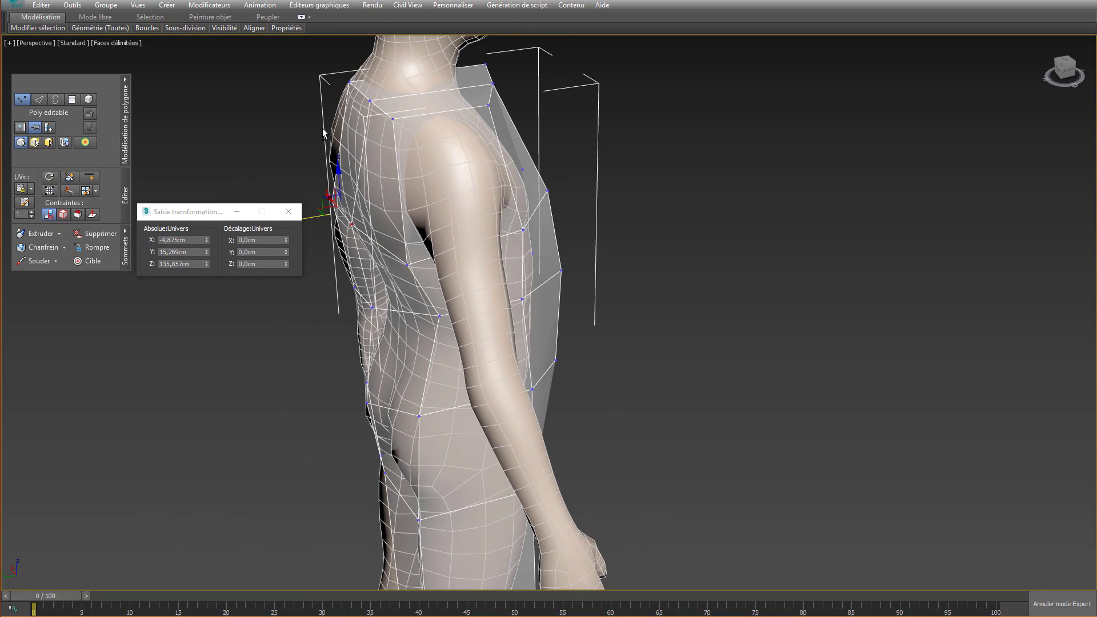
- Move the two back vertices at the neck base to Y about 14.48 cm and the two front ones to Y about -10.78 cm
click(371, 101)
drag(325, 96, 304, 101)
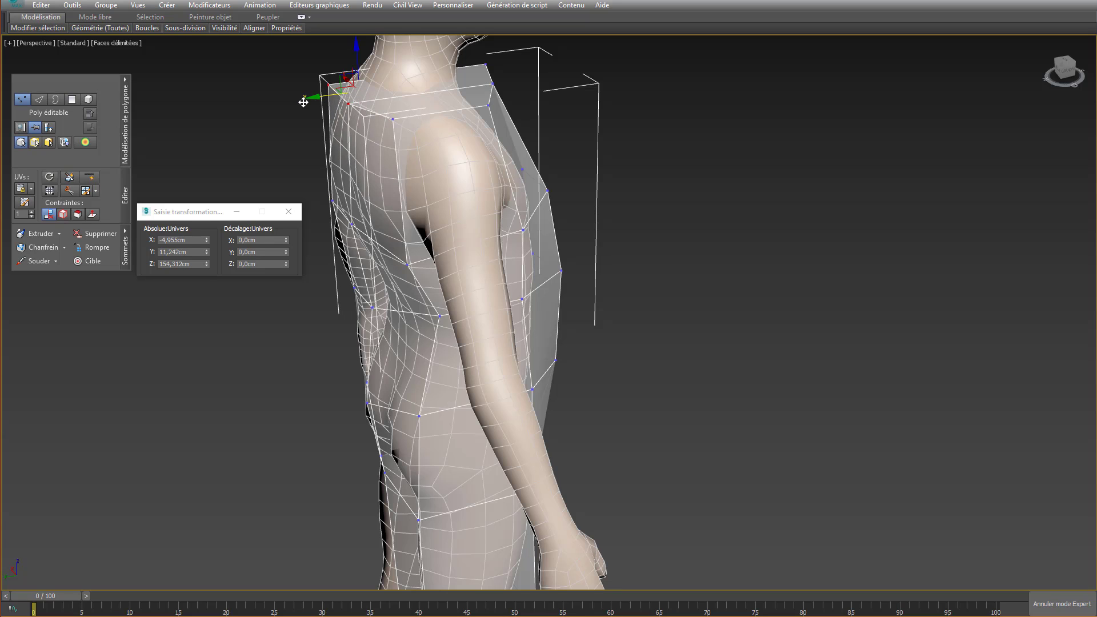
alt+middle_drag(303, 102, 389, 75)
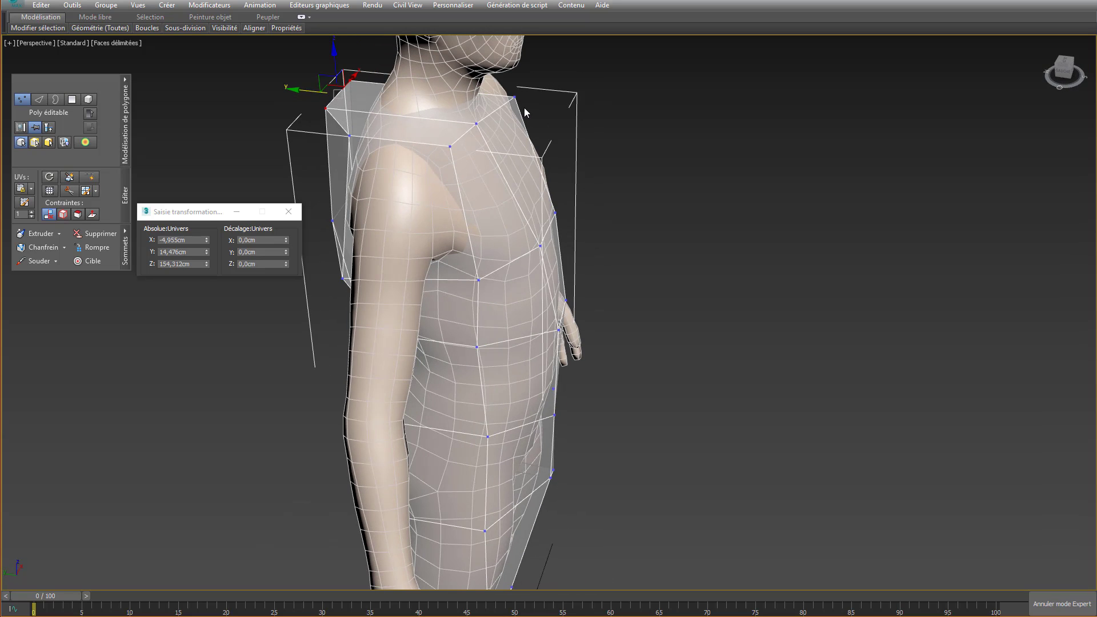
mouse_move(524, 108)
alt+middle_down()
mouse_move(536, 80)
mouse_move(471, 98)
mouse_move(510, 131)
mouse_move(541, 119)
alt+middle_up()
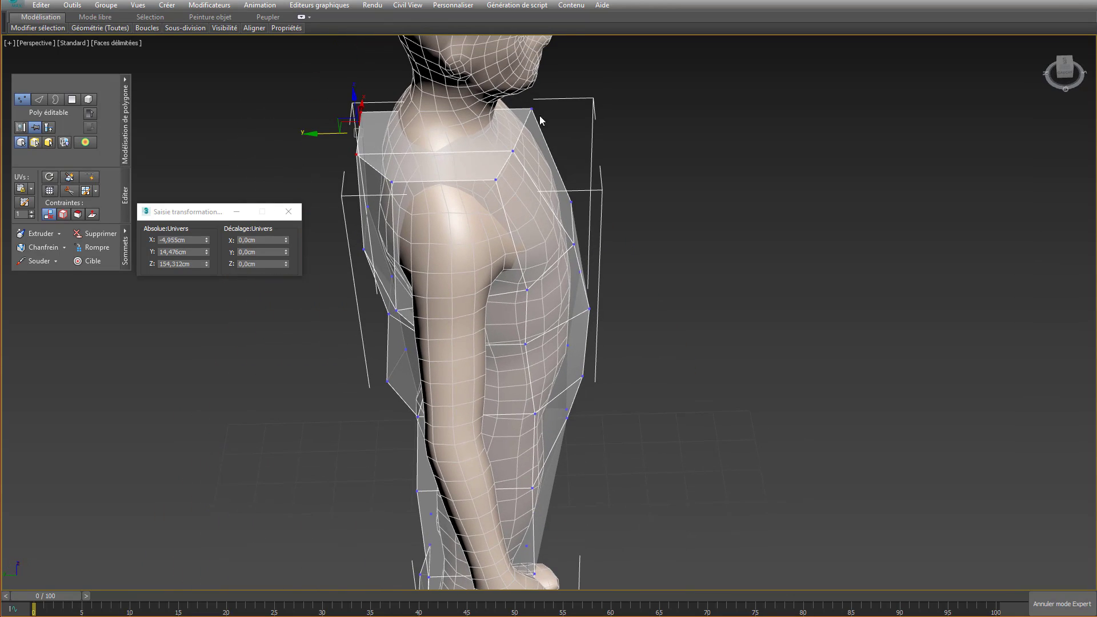
click(513, 152)
drag(487, 132, 499, 135)
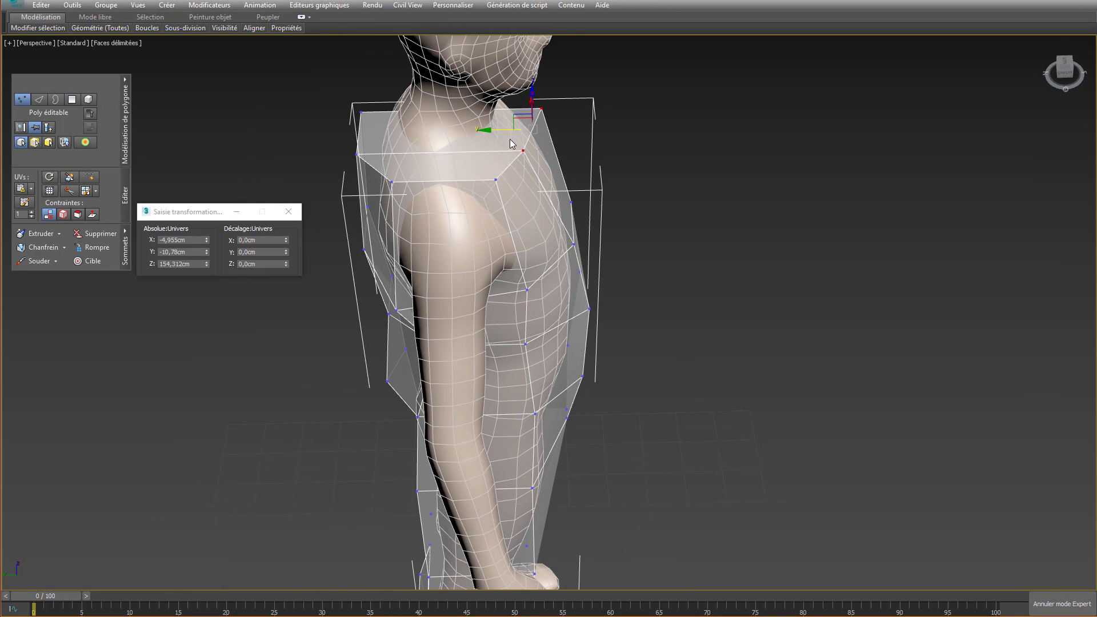
- Extrude the shoulder's side polygon outward to start the upper arm
alt+middle_drag(469, 134, 425, 107)
key(4)
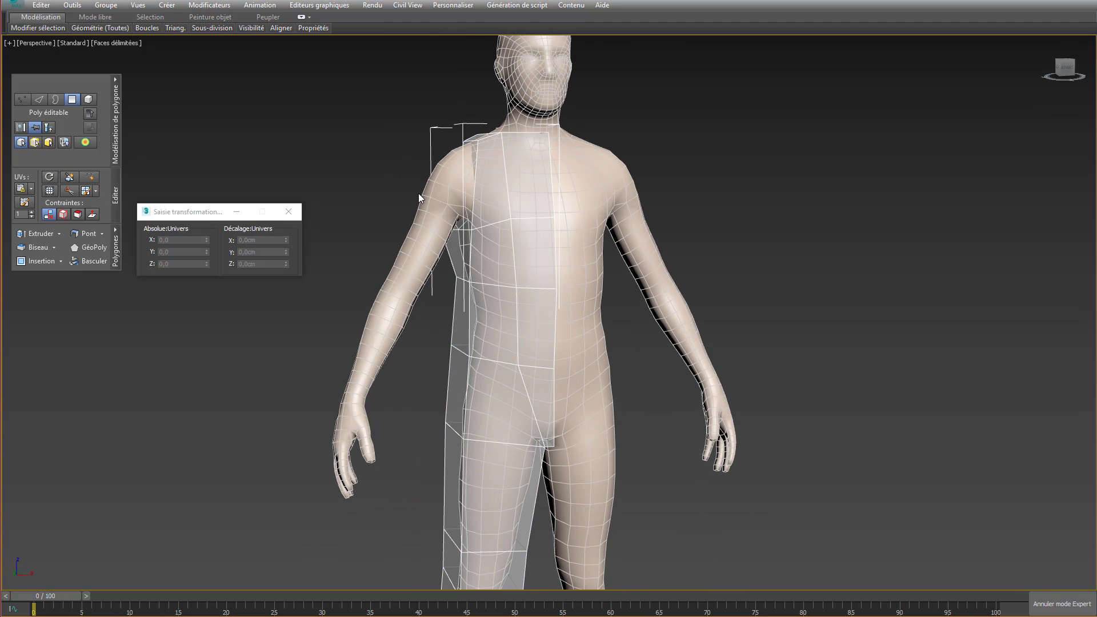
click(464, 162)
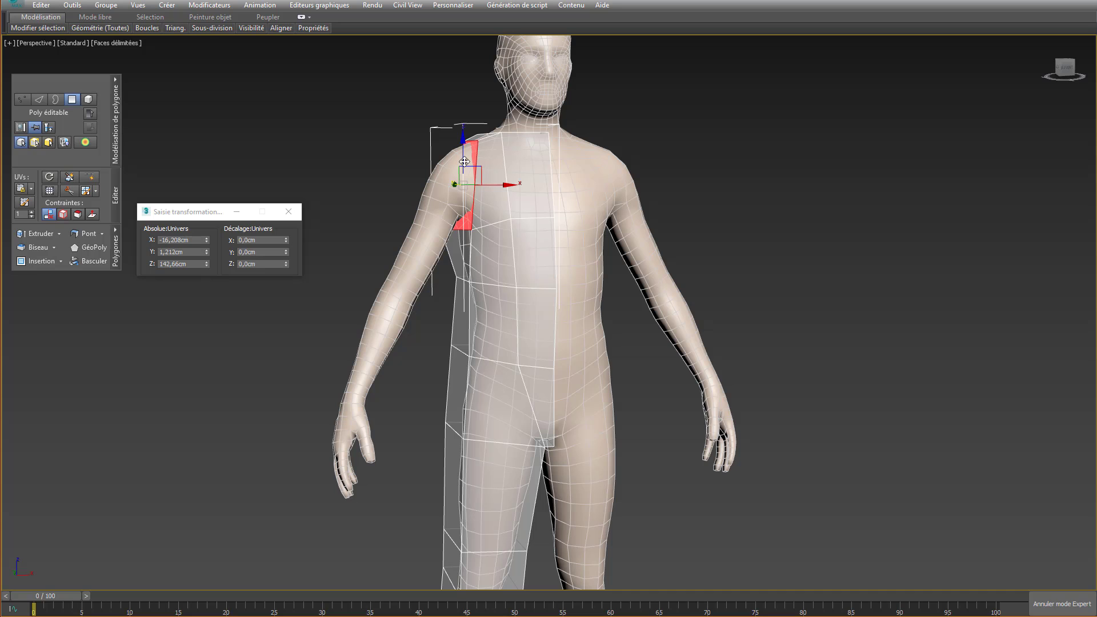
alt+middle_drag(496, 178, 488, 170)
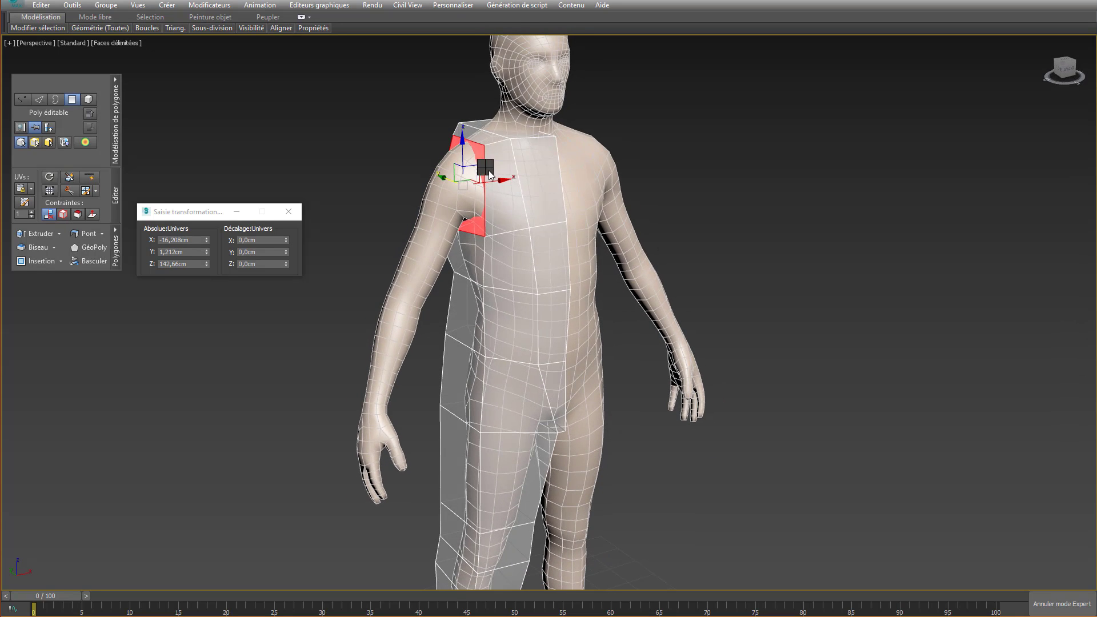
right_click(489, 171)
click(413, 198)
drag(482, 152, 489, 93)
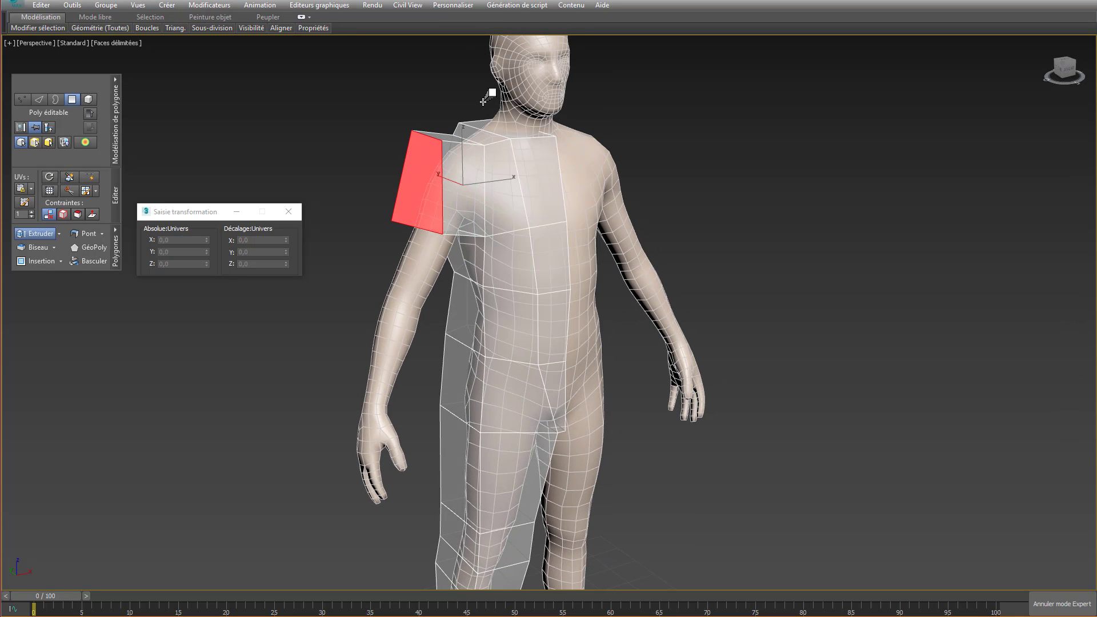
alt+middle_drag(490, 93, 440, 160)
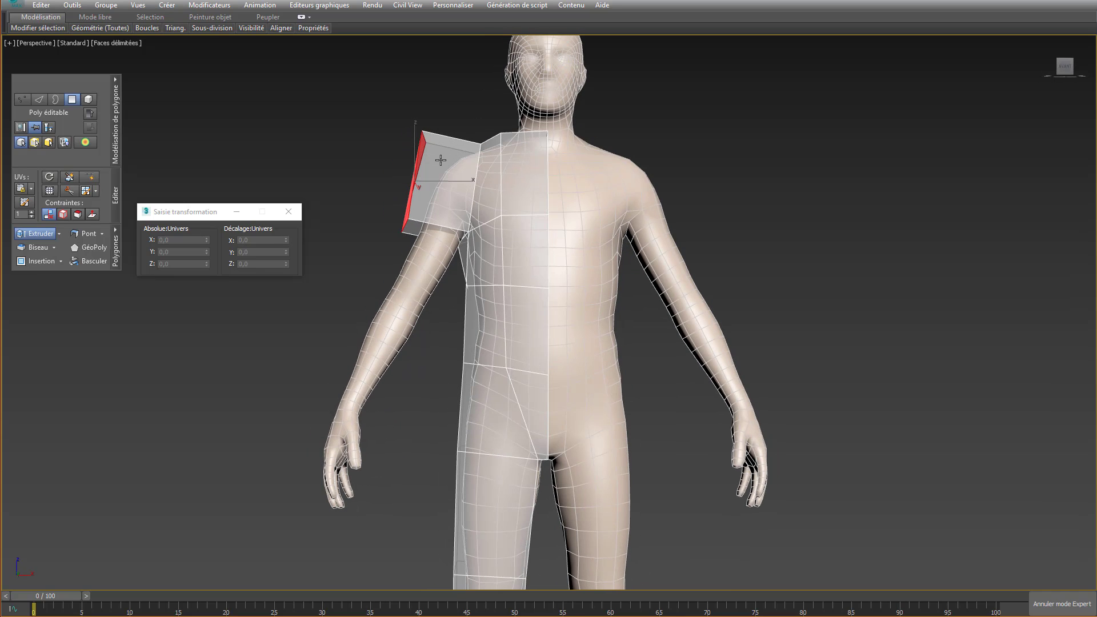
- In the Front view, move the extrusion's upper outer vertices to X about -21.00 cm, Z about 152.83 cm
key(f)
middle_drag(419, 353, 399, 600)
middle_drag(497, 209, 496, 282)
key(1)
scroll(450, 184, up, 6)
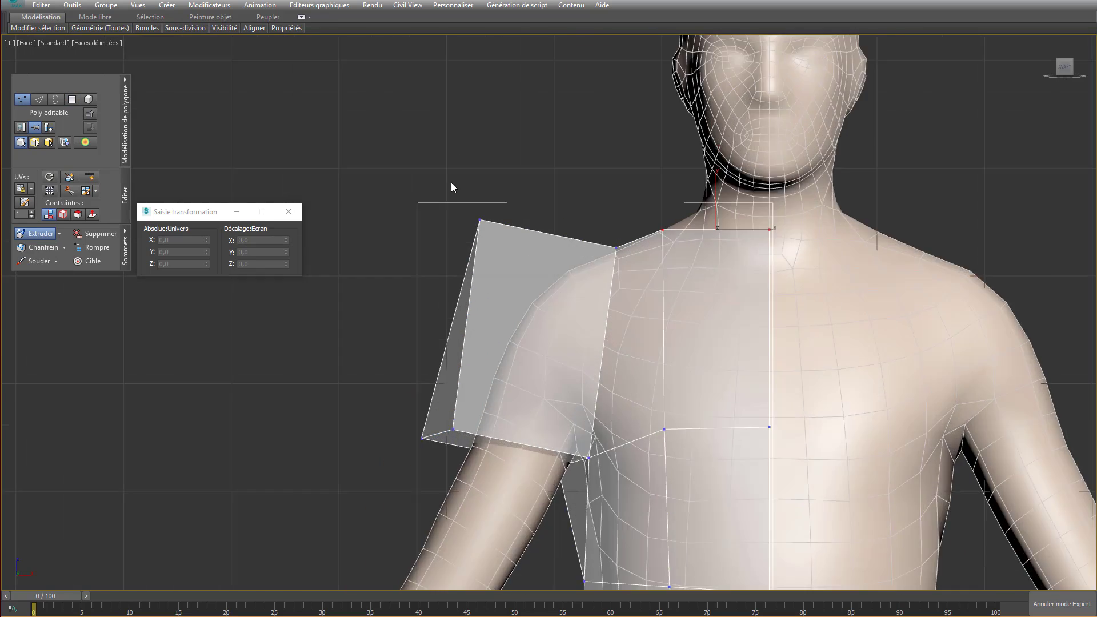
key(w)
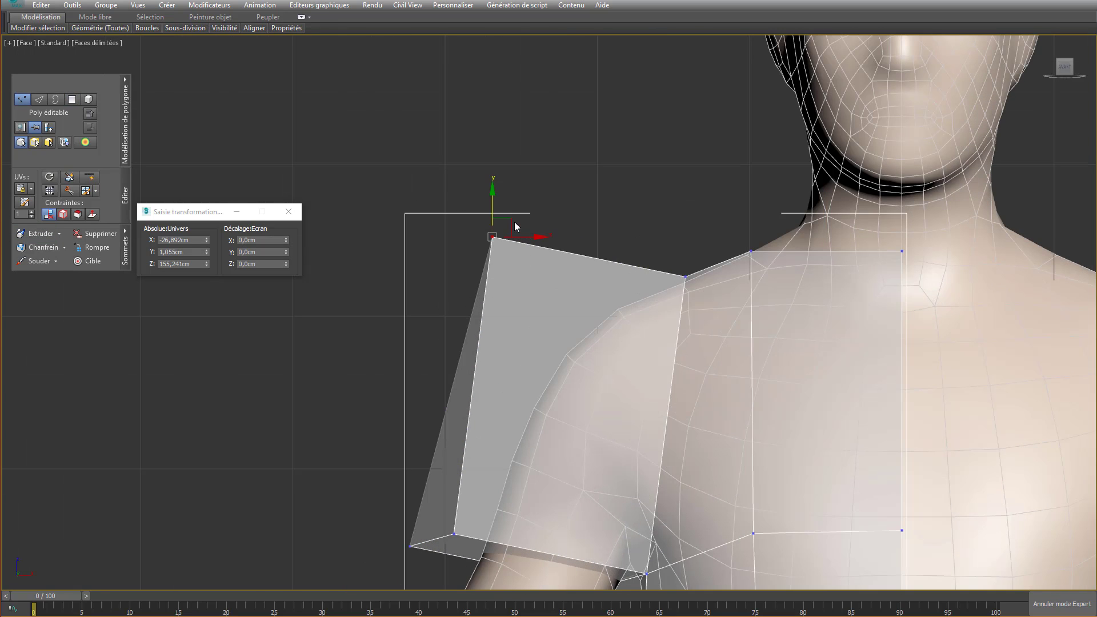
drag(514, 225, 594, 259)
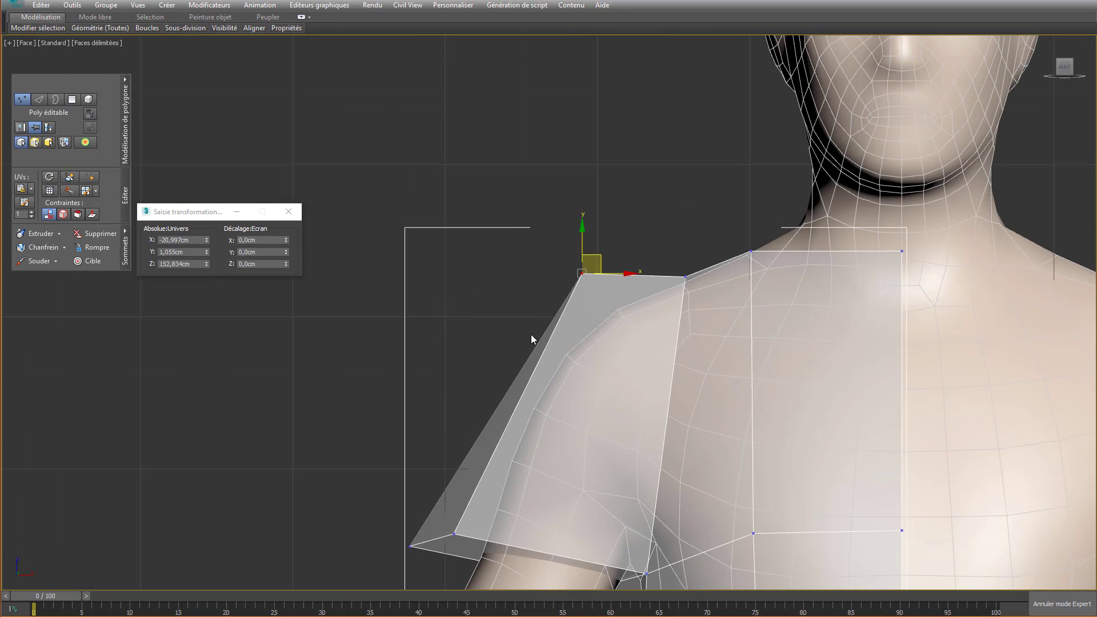
- Bring the back and front underarm vertices to the same point as seen from the front
middle_drag(531, 340, 536, 234)
click(601, 411)
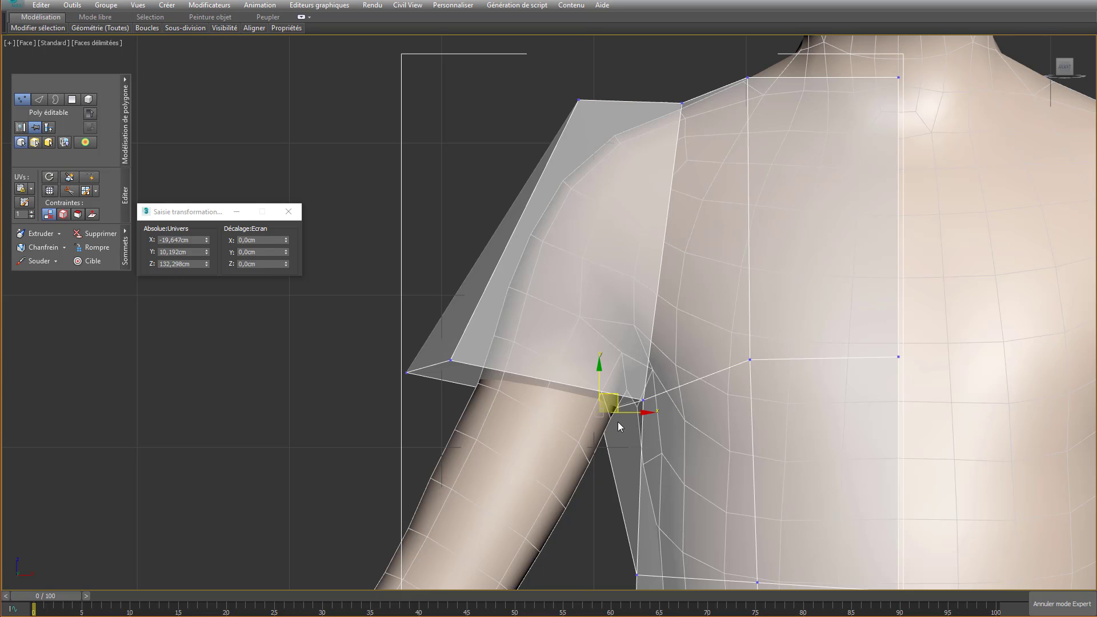
mouse_move(633, 416)
mouse_down()
mouse_move(677, 394)
mouse_move(661, 386)
mouse_move(639, 397)
mouse_up()
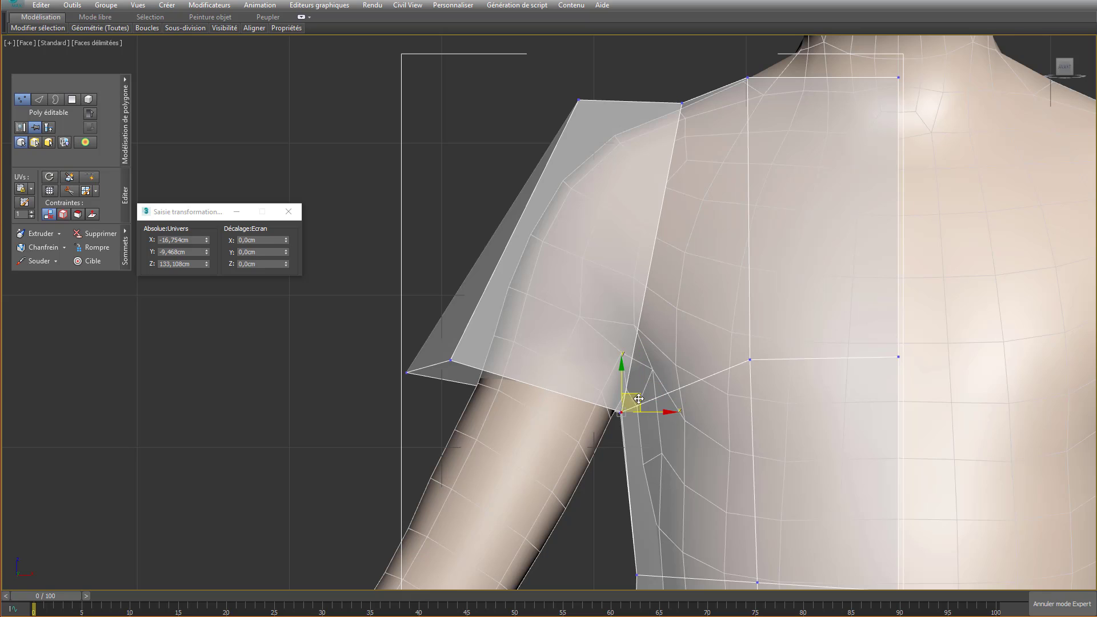
- Align the two lower outer sleeve vertices, then move the pair to X about -28.51 cm, Z about 137.68 cm
drag(406, 372, 465, 342)
drag(413, 320, 483, 382)
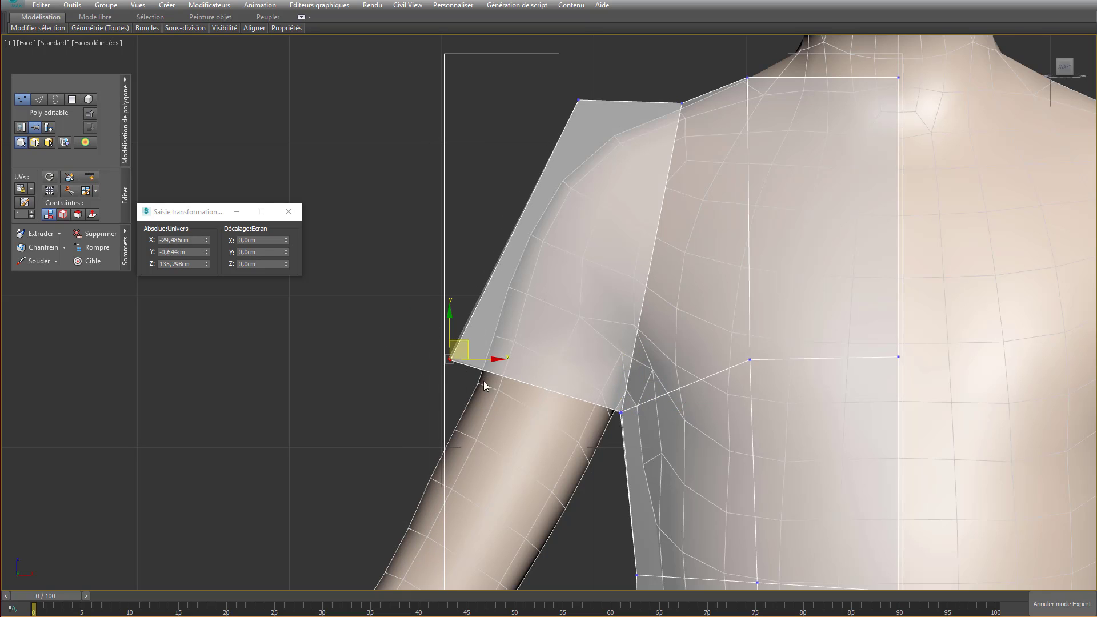
drag(469, 342, 483, 314)
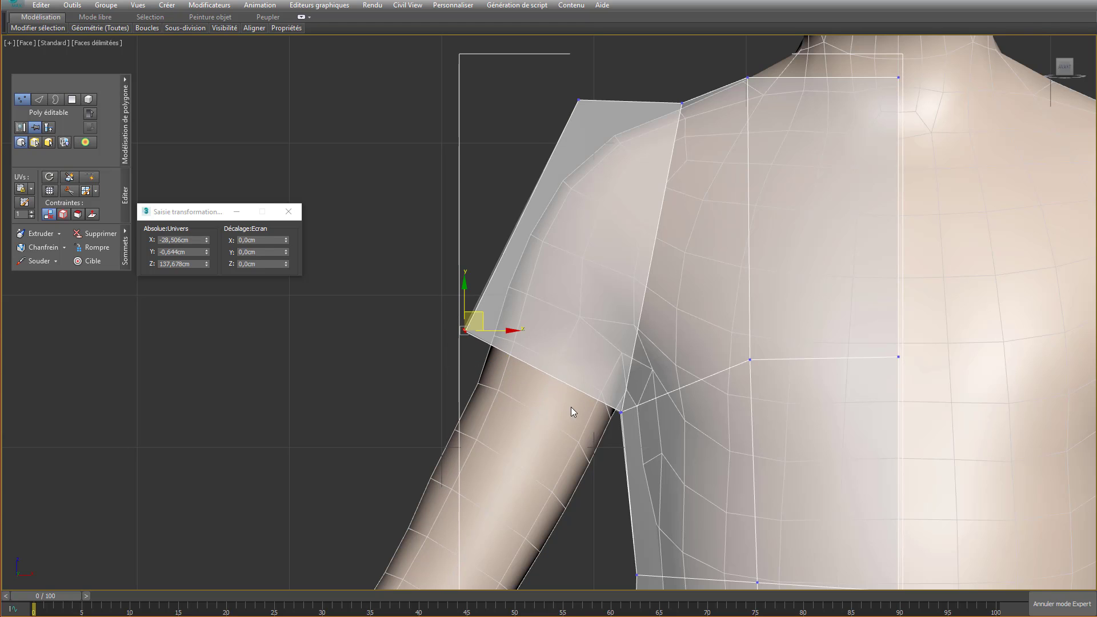
- Move the front and back underarm vertices together to X about -17.69 cm, Z about 132.06 cm
scroll(552, 393, down, 5)
scroll(573, 406, up, 6)
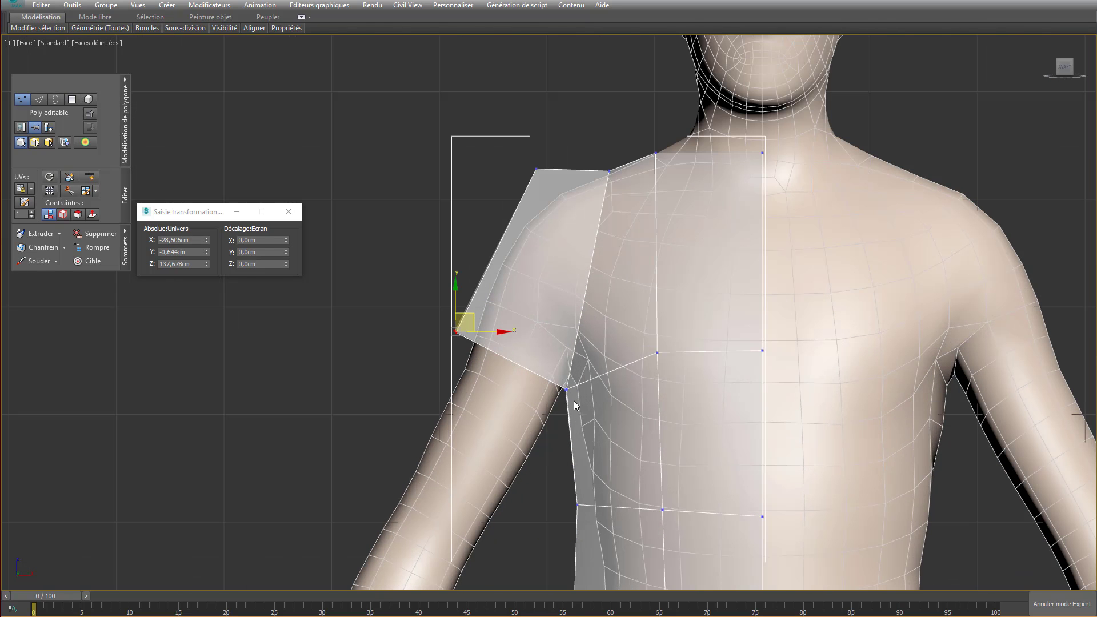
click(573, 391)
drag(591, 384, 589, 382)
middle_drag(581, 423, 577, 391)
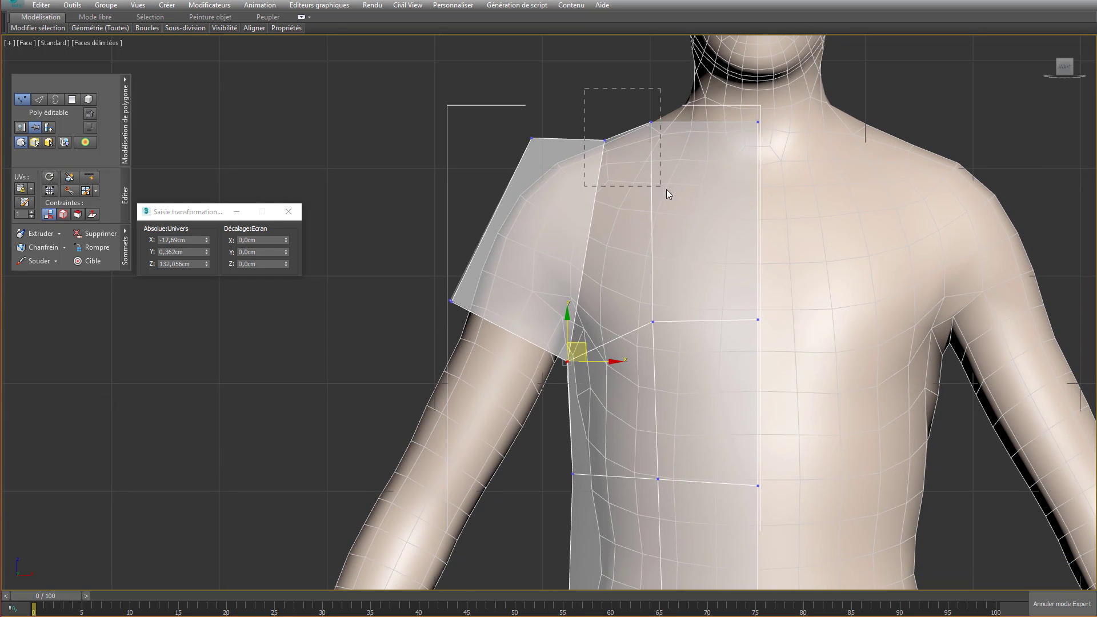
- Raise the shoulder and neck-base vertices together to Z about 154.69 cm
drag(666, 190, 677, 197)
drag(757, 164, 773, 181)
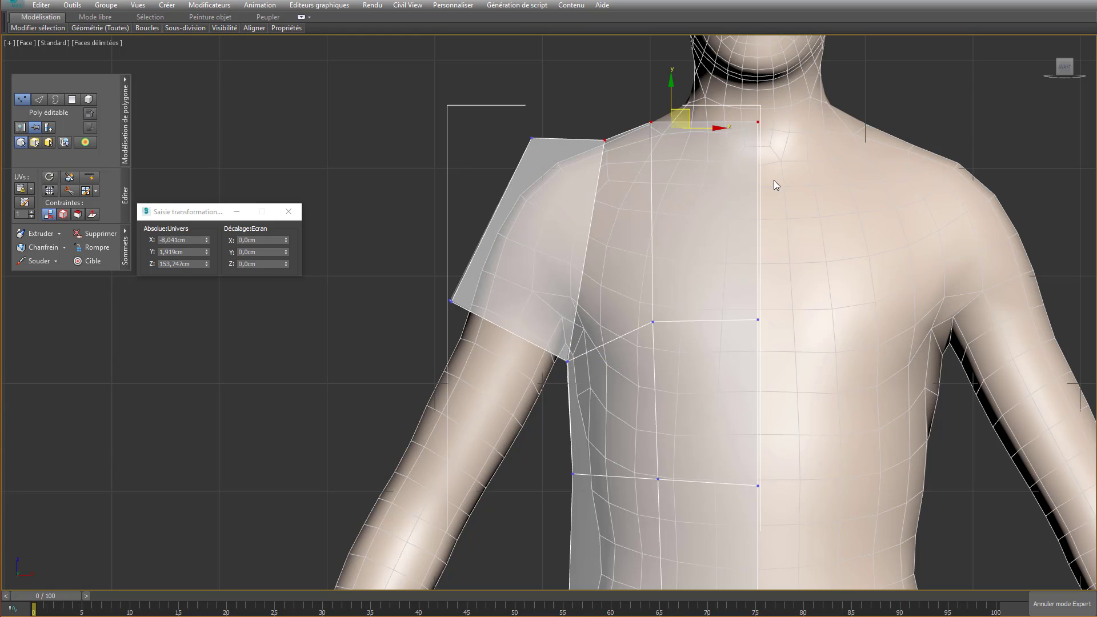
drag(672, 92, 679, 85)
scroll(666, 133, down, 3)
middle_drag(644, 254, 638, 221)
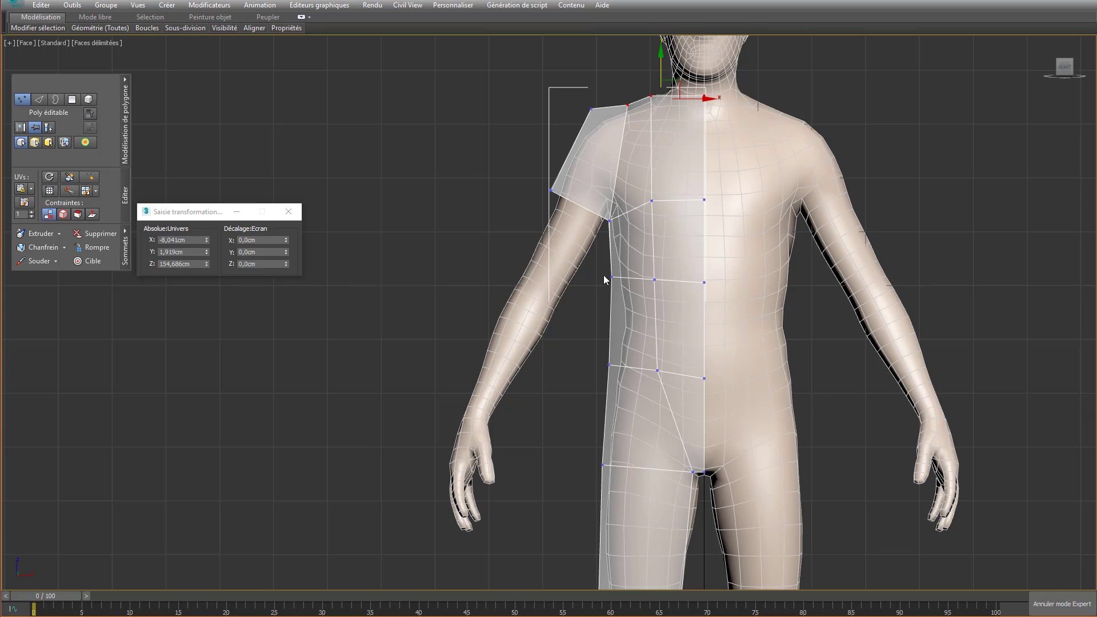
- Insert an edge loop around the upper thigh just below the crotch and widen it on the inner and outer sides
middle_drag(579, 454, 557, 272)
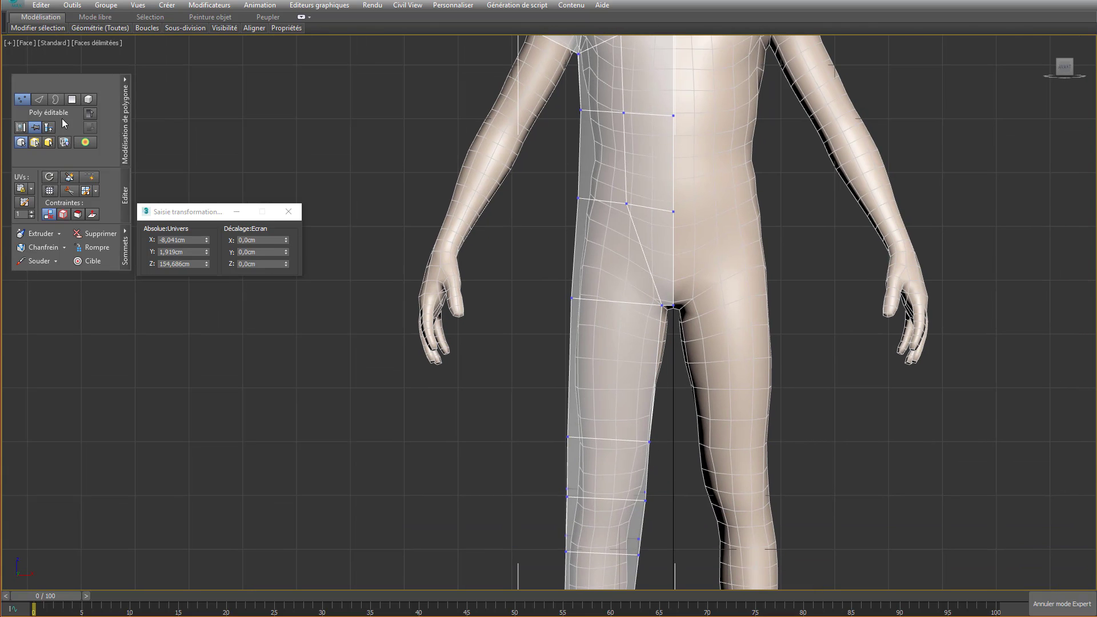
click(92, 178)
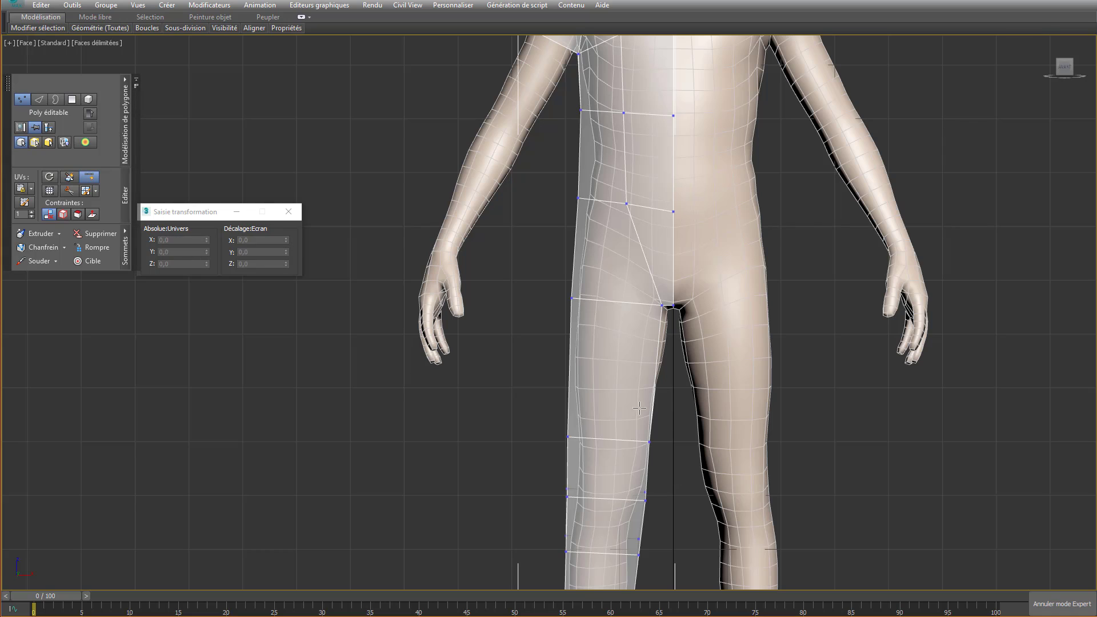
click(626, 357)
click(651, 355)
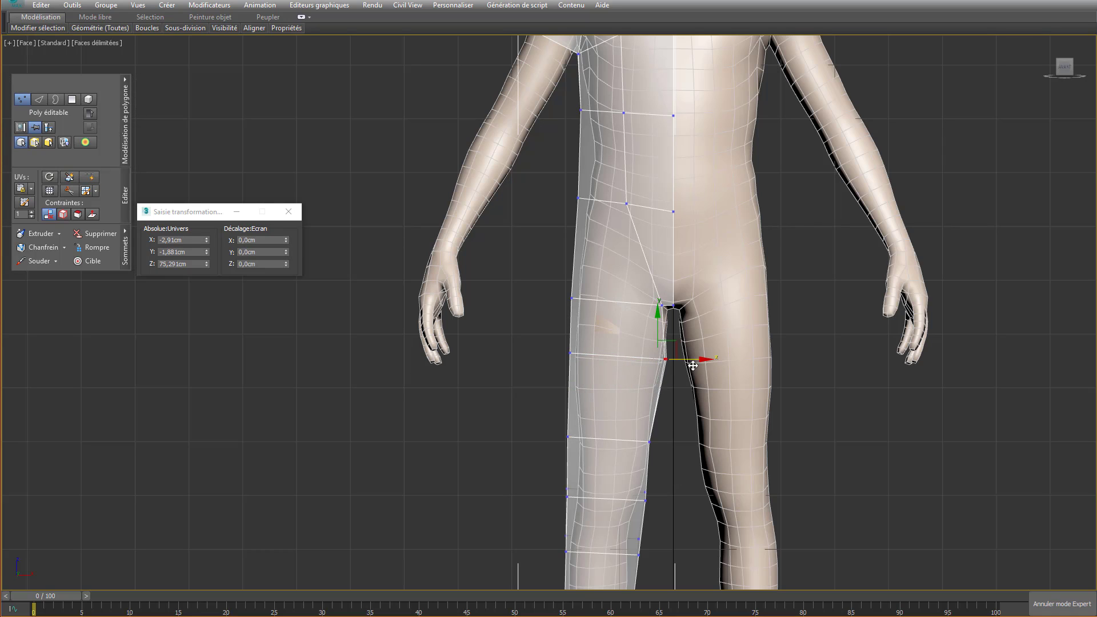
drag(564, 361, 582, 358)
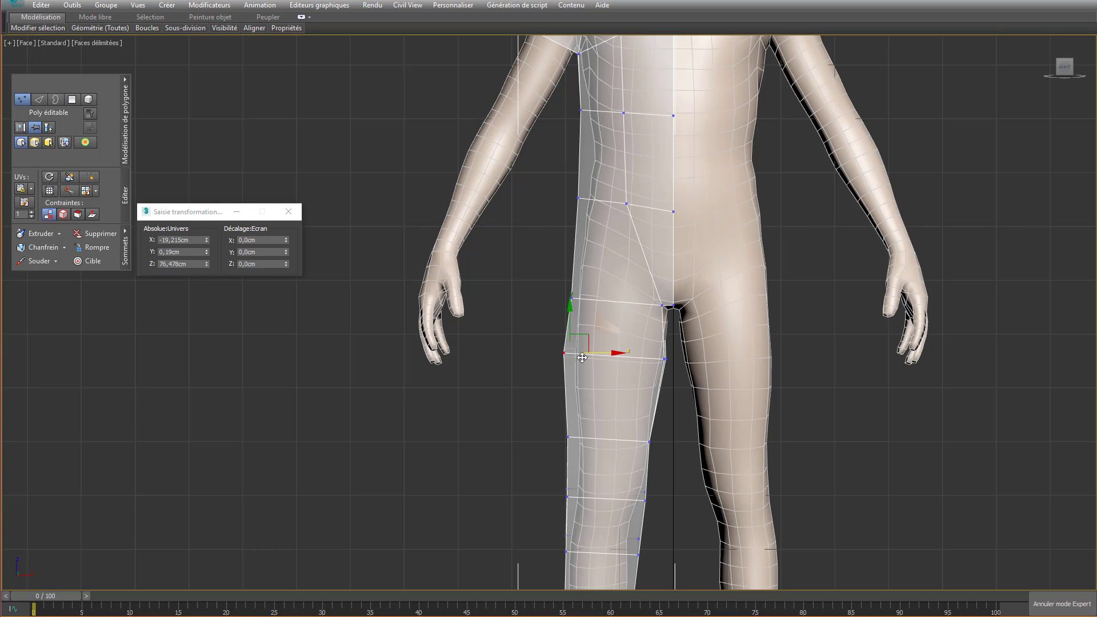
- Shift the lower thigh's outer vertices slightly inward and the crotch-level outer vertices slightly outward
click(568, 438)
drag(591, 436, 595, 438)
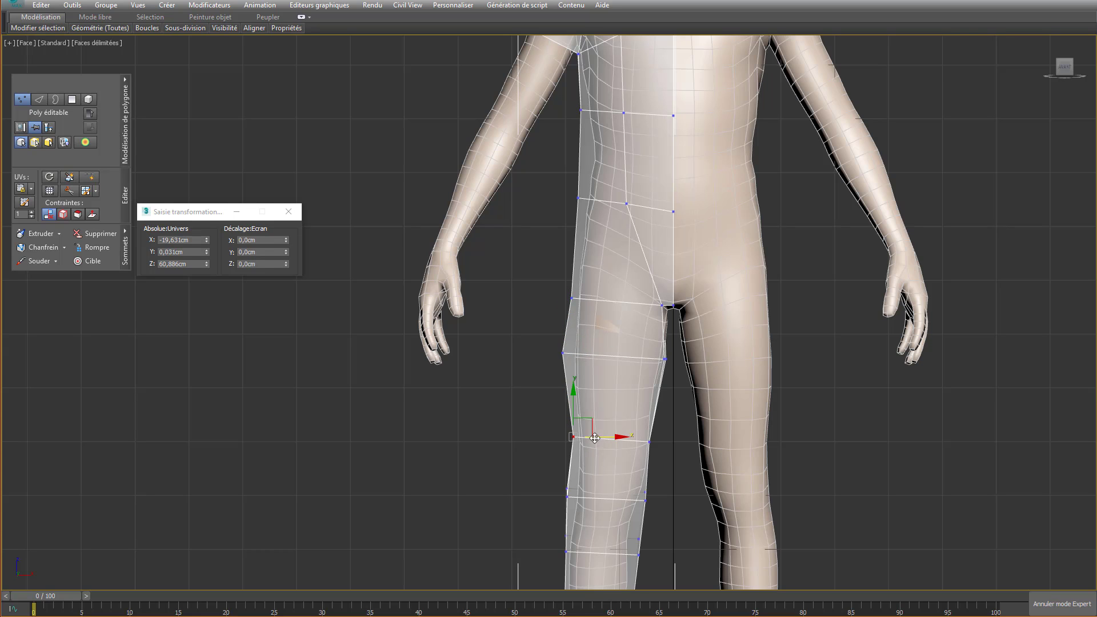
click(572, 298)
drag(602, 297, 596, 297)
- Move the outer calf vertex below the knee outward to X about -22.16 cm
middle_drag(618, 328, 625, 256)
click(572, 481)
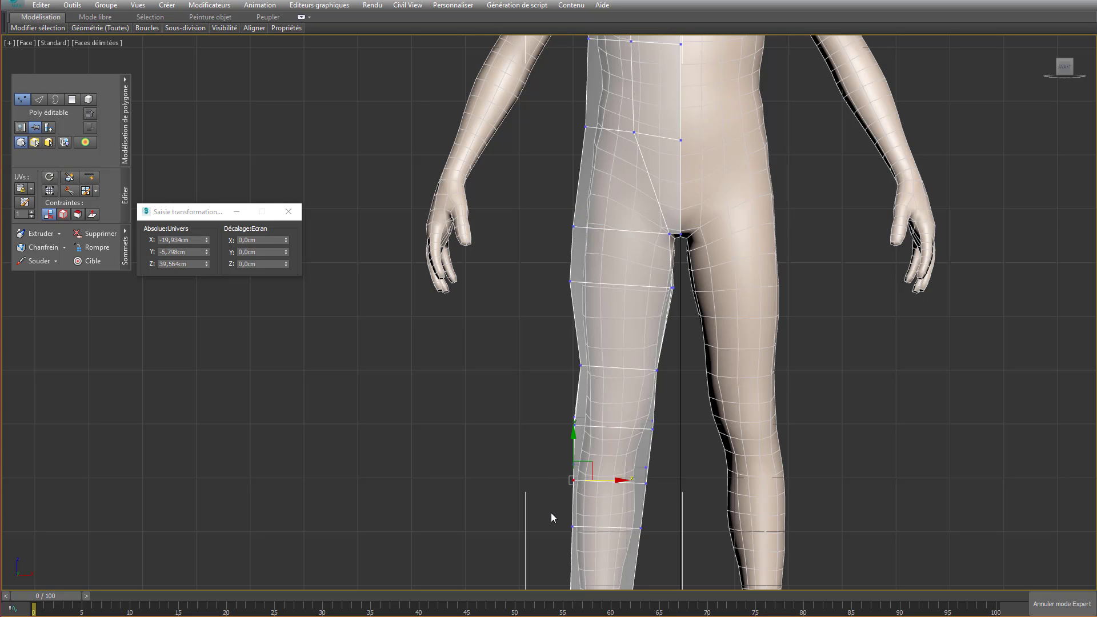
click(572, 527)
middle_drag(589, 530, 568, 486)
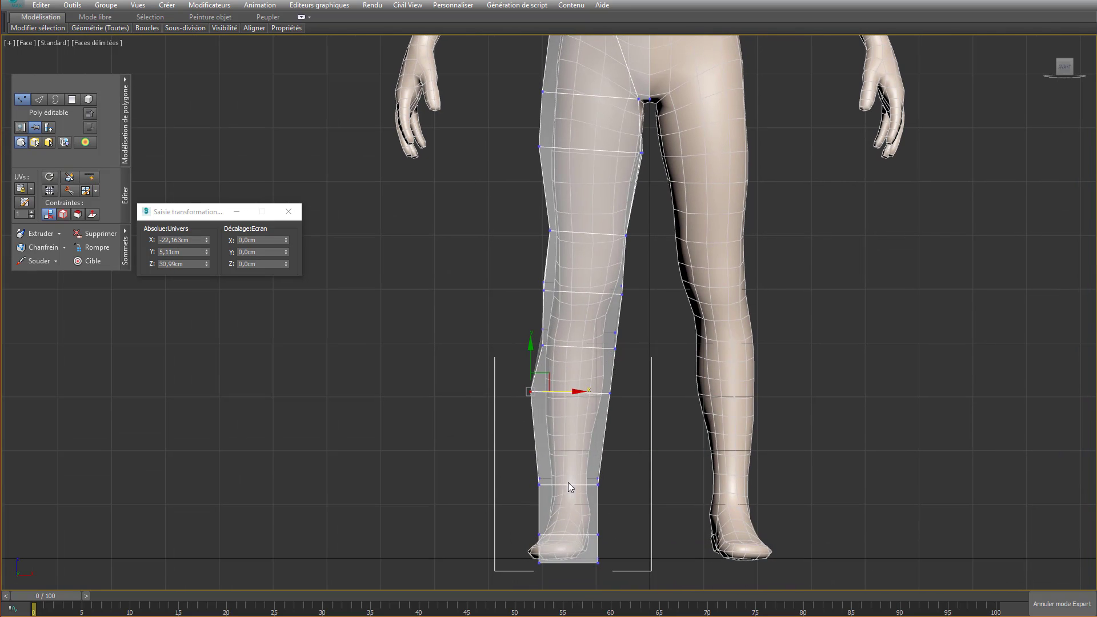
- Scale the ankle's vertices inward to narrow the mesh around the ankle
drag(608, 519, 615, 450)
right_click(629, 493)
click(670, 472)
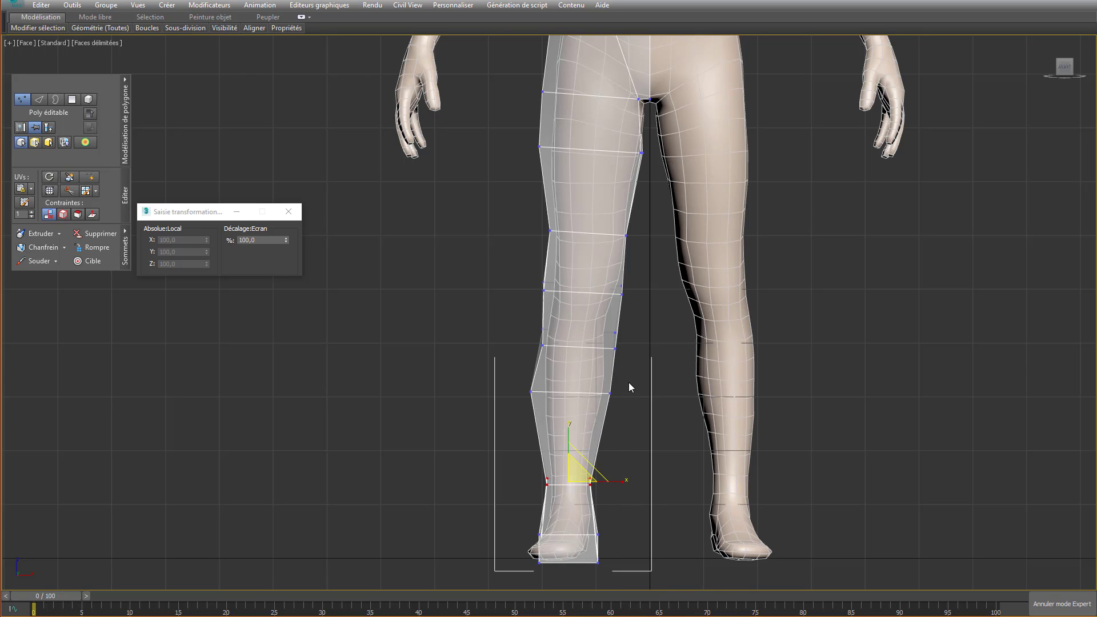
- Pull the inner vertices just below the knee toward the leg, placing the back one at X about -7.94 cm
click(614, 348)
right_click(646, 350)
click(686, 358)
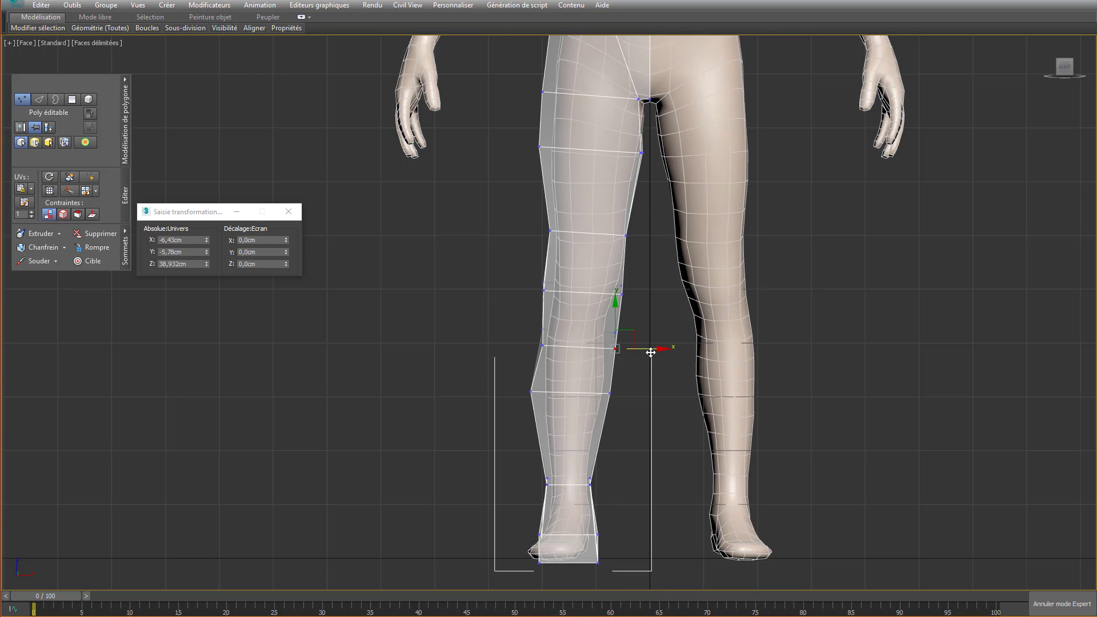
drag(650, 349, 637, 333)
click(616, 333)
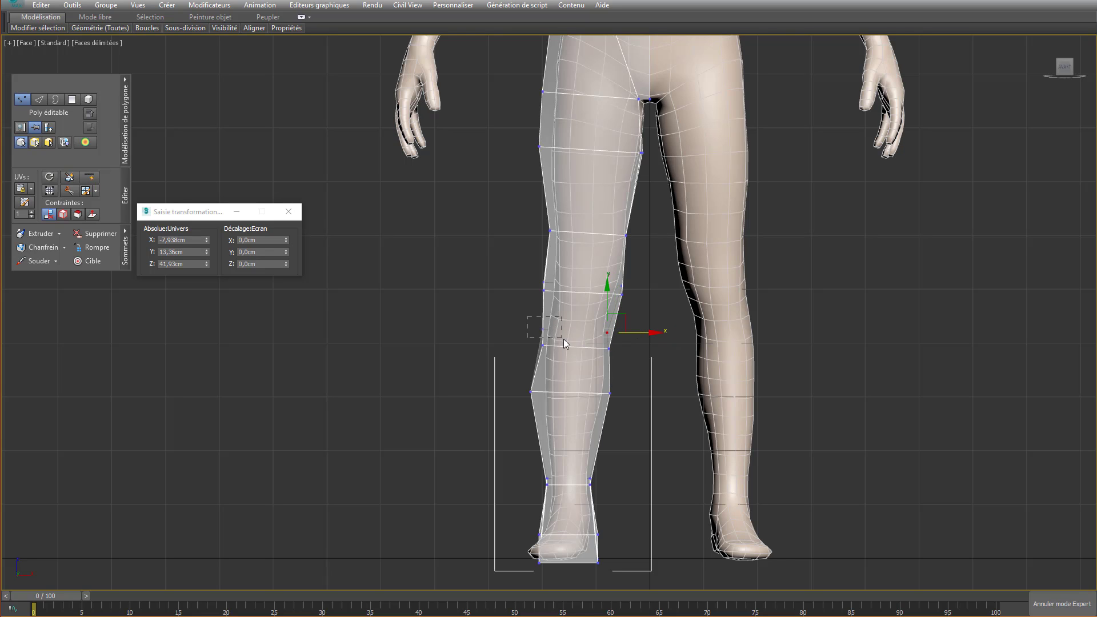
drag(563, 343, 566, 342)
- Raise the outer hip vertices to Z about 91.2 cm in the perspective view
scroll(584, 337, down, 2)
middle_drag(584, 337, 739, 342)
key(p)
middle_drag(581, 384, 434, 305)
scroll(595, 291, down, 3)
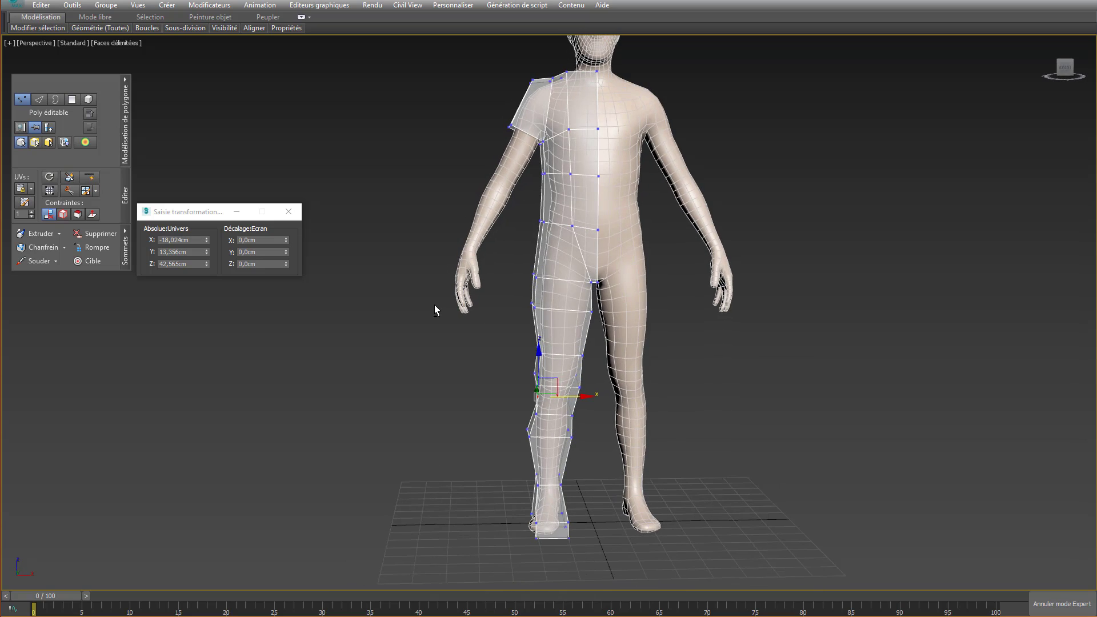
click(537, 278)
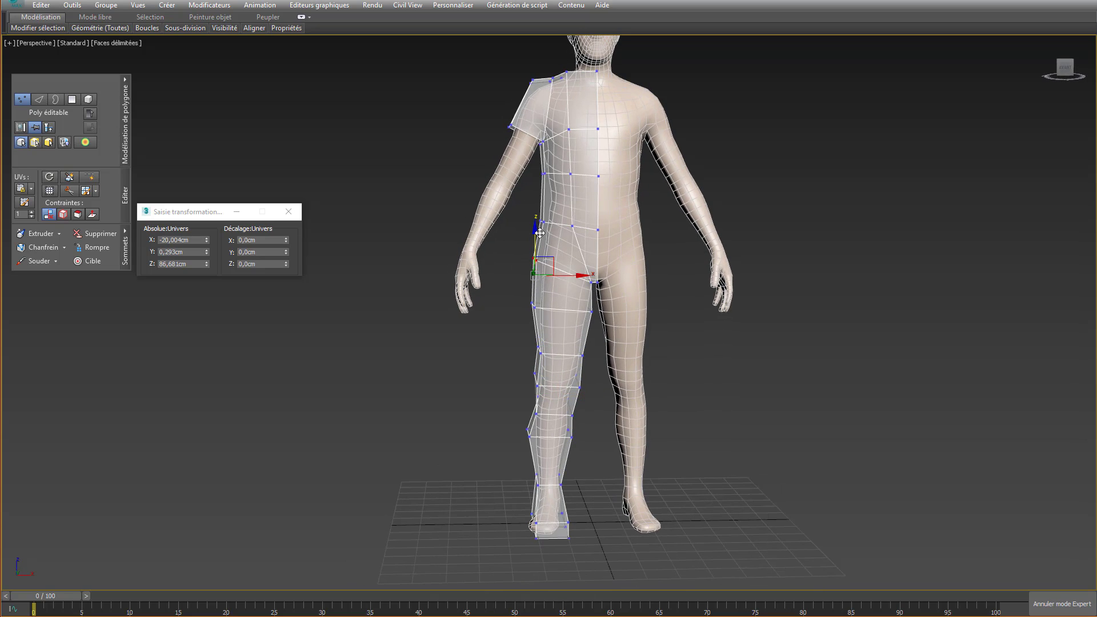
drag(540, 236, 539, 222)
middle_drag(516, 298, 512, 295)
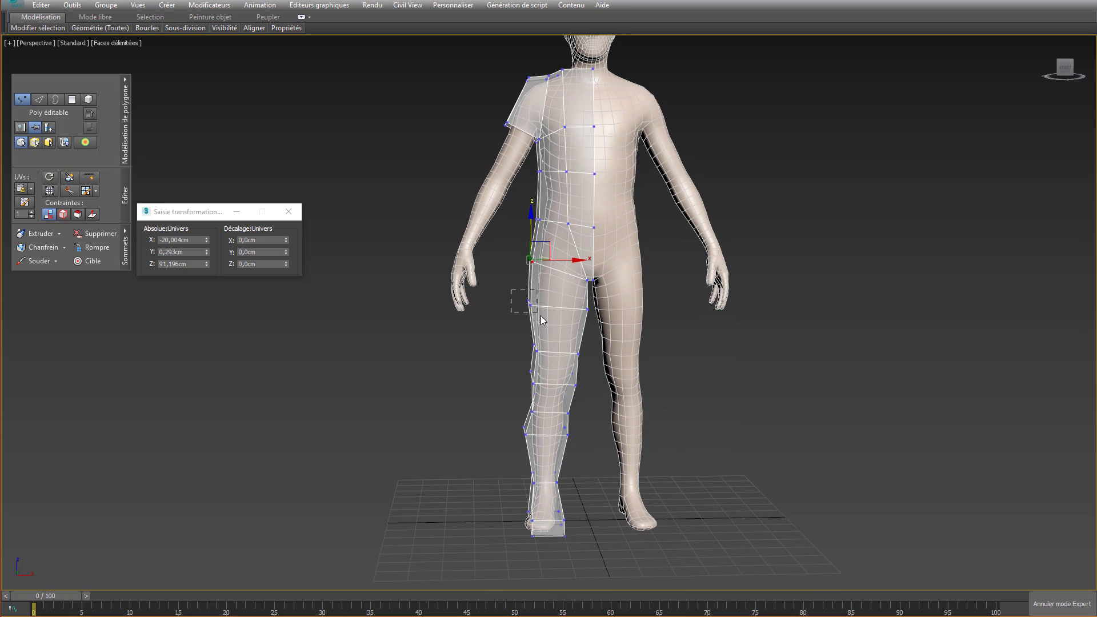
drag(541, 319, 541, 320)
alt+middle_drag(584, 335, 548, 264)
- Lower the central waist vertices to Z about 100.1 cm and the central mid-torso vertices to Z about 117.5 cm
click(534, 233)
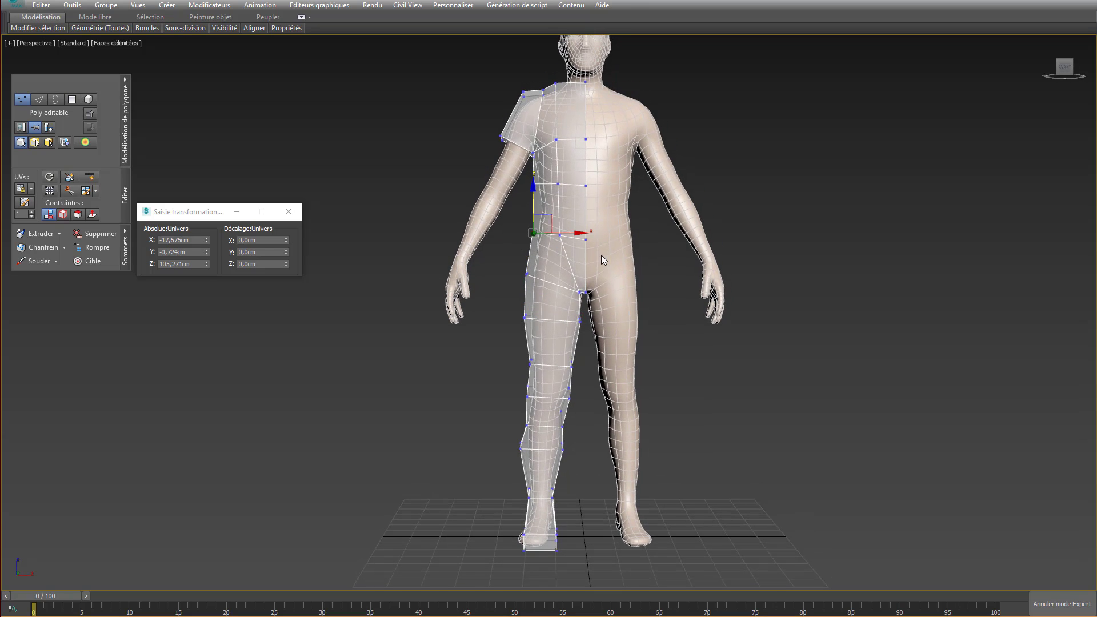
drag(549, 216, 553, 230)
middle_drag(542, 198, 545, 215)
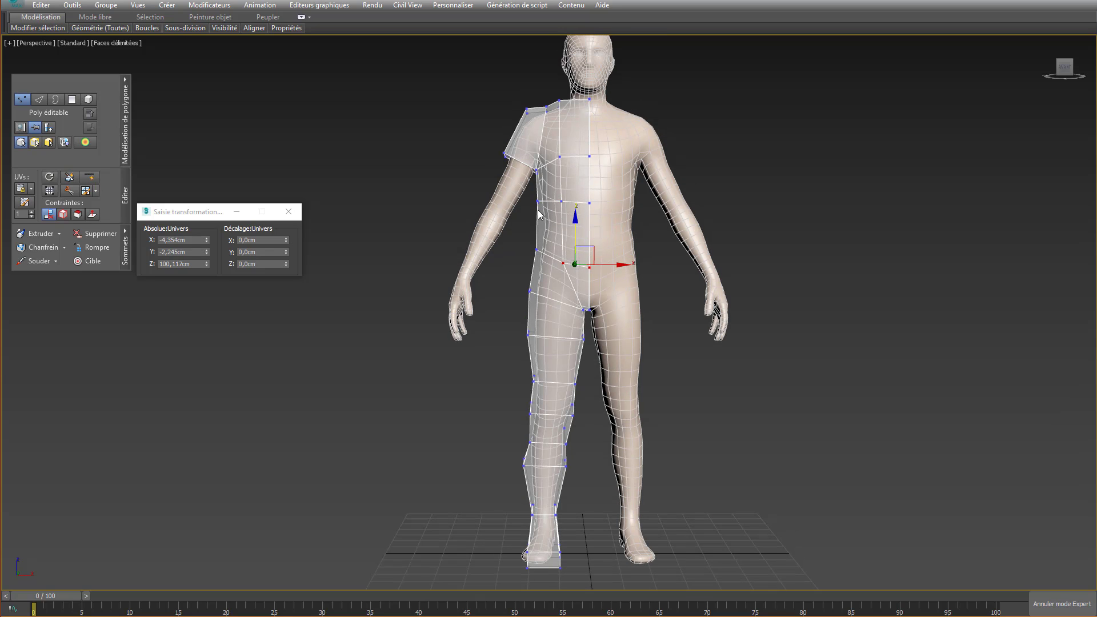
click(537, 201)
drag(537, 175, 575, 185)
alt+middle_drag(572, 215, 748, 198)
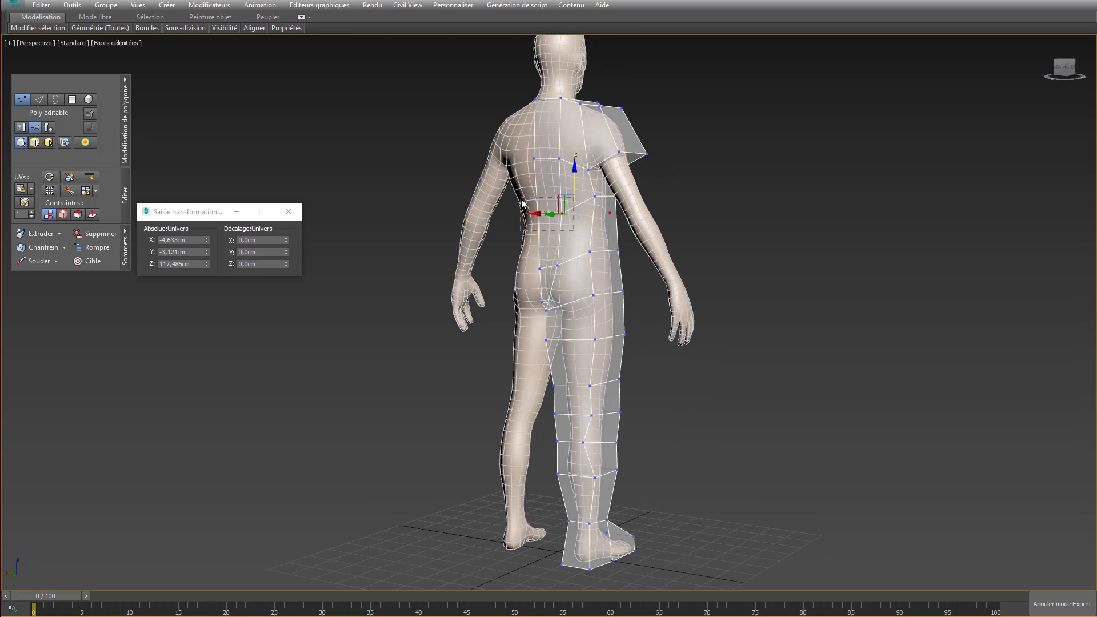
alt+middle_drag(522, 203, 472, 215)
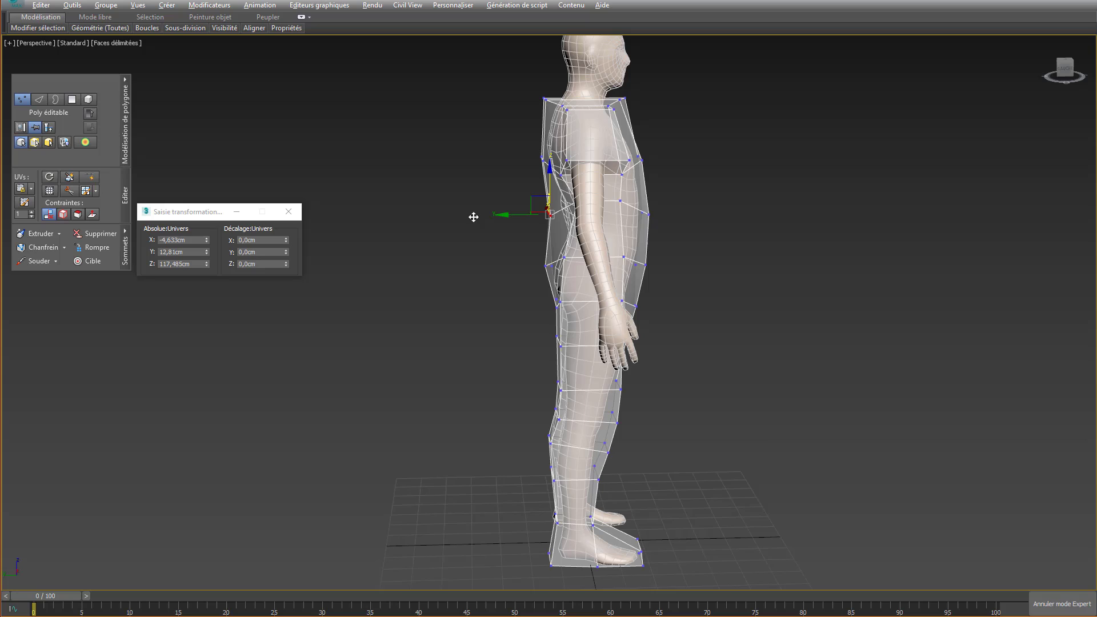
- Move the central back waist vertex toward the body and the outer back mid-torso vertex to Y about 8.21 cm, Z about 118.83 cm
click(545, 267)
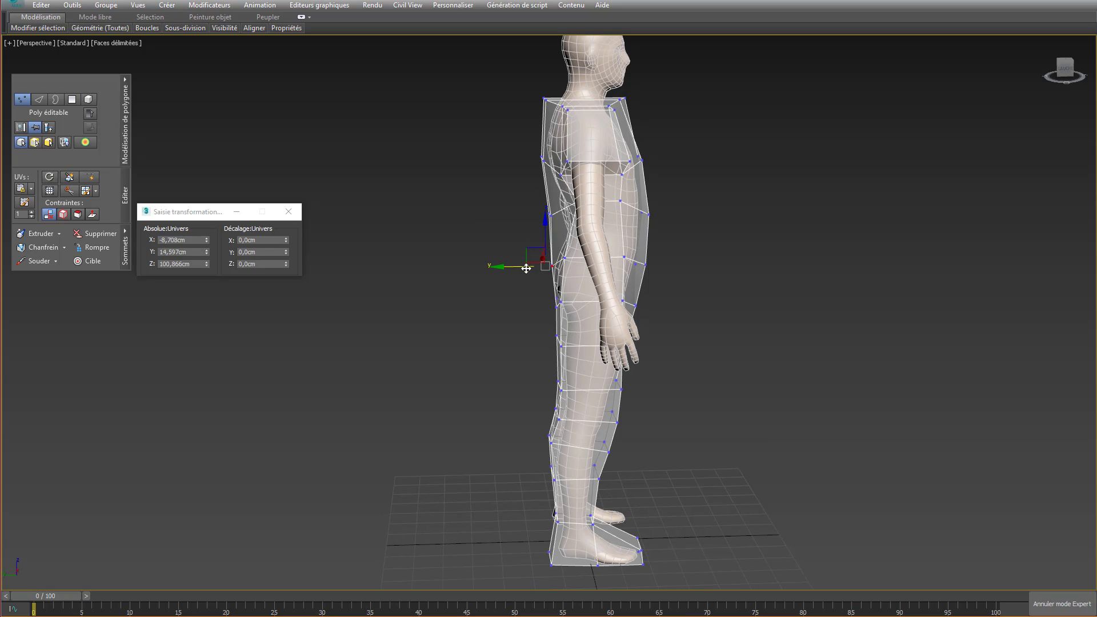
click(562, 261)
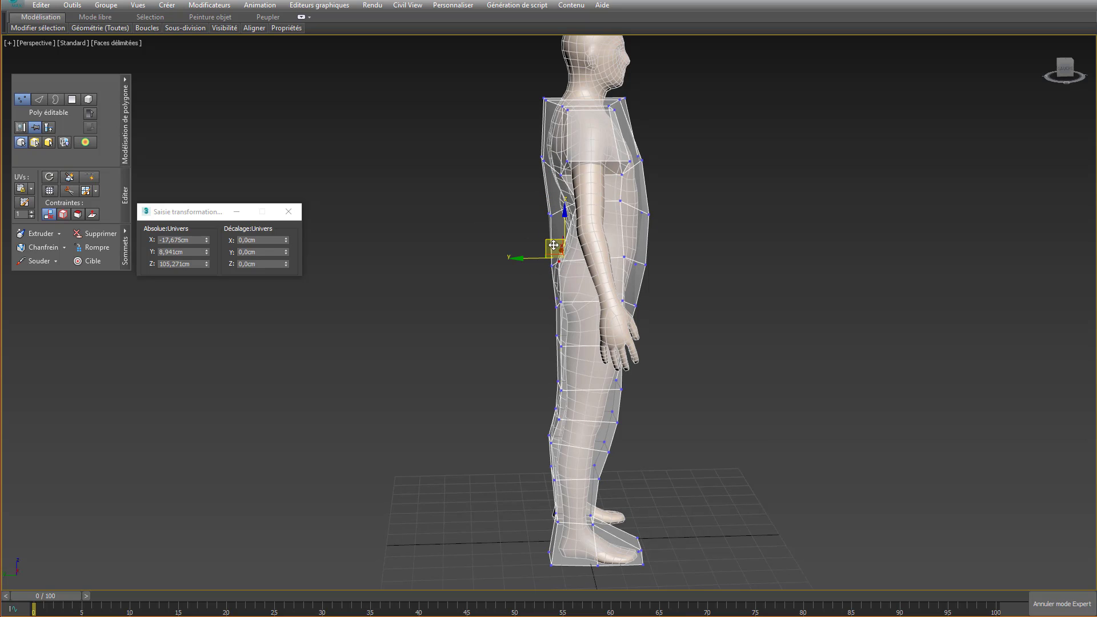
alt+middle_drag(555, 251, 532, 254)
click(578, 198)
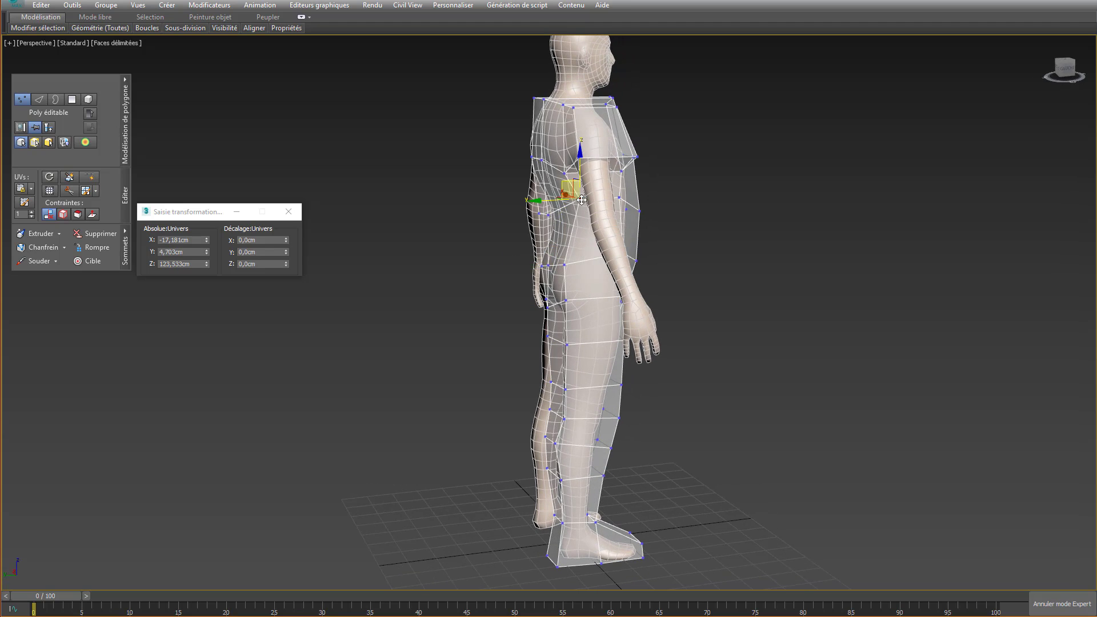
drag(571, 182, 560, 197)
- Extrude the end polygon of the short sleeve down the upper arm to the elbow
alt+middle_drag(560, 196, 394, 255)
alt+middle_drag(444, 308, 477, 259)
scroll(564, 153, up, 6)
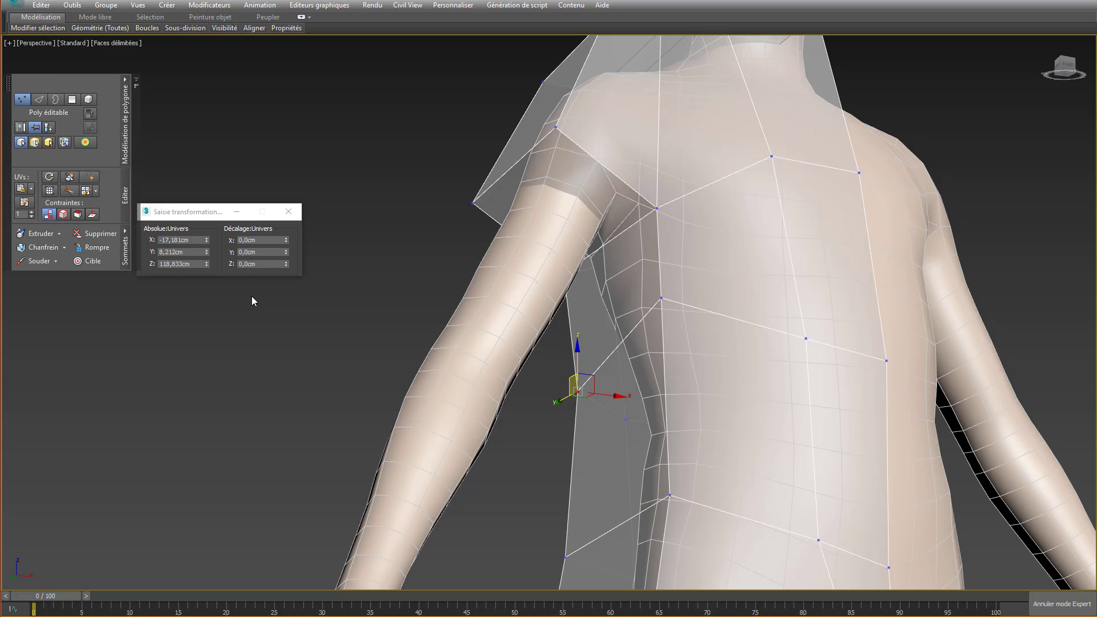
key(4)
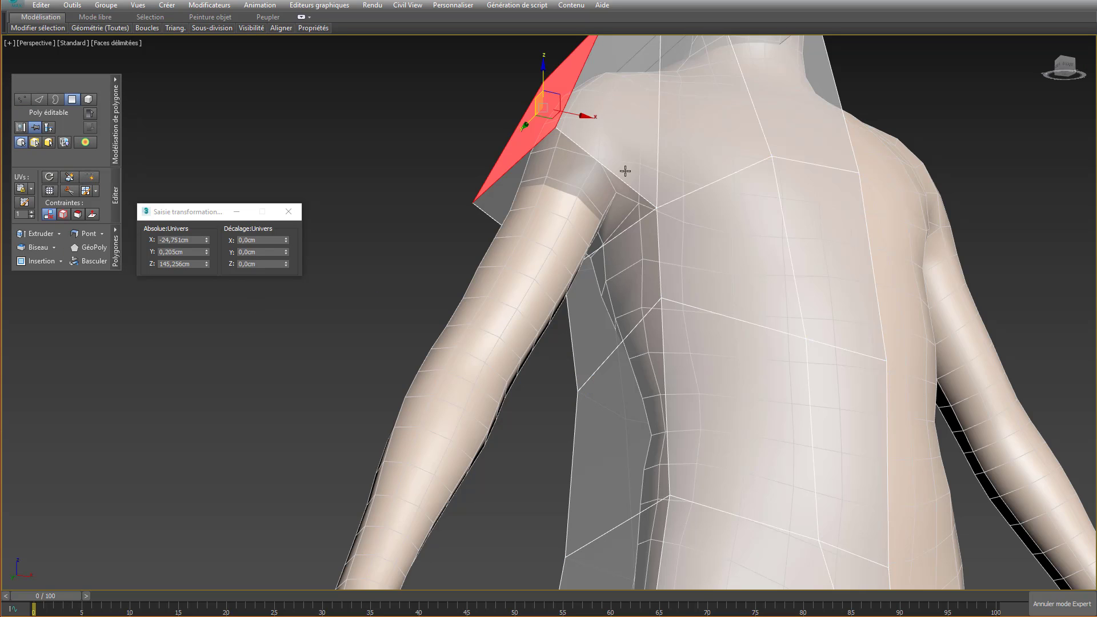
click(582, 185)
right_click(580, 184)
click(541, 215)
drag(577, 188, 645, 55)
middle_drag(511, 404, 530, 312)
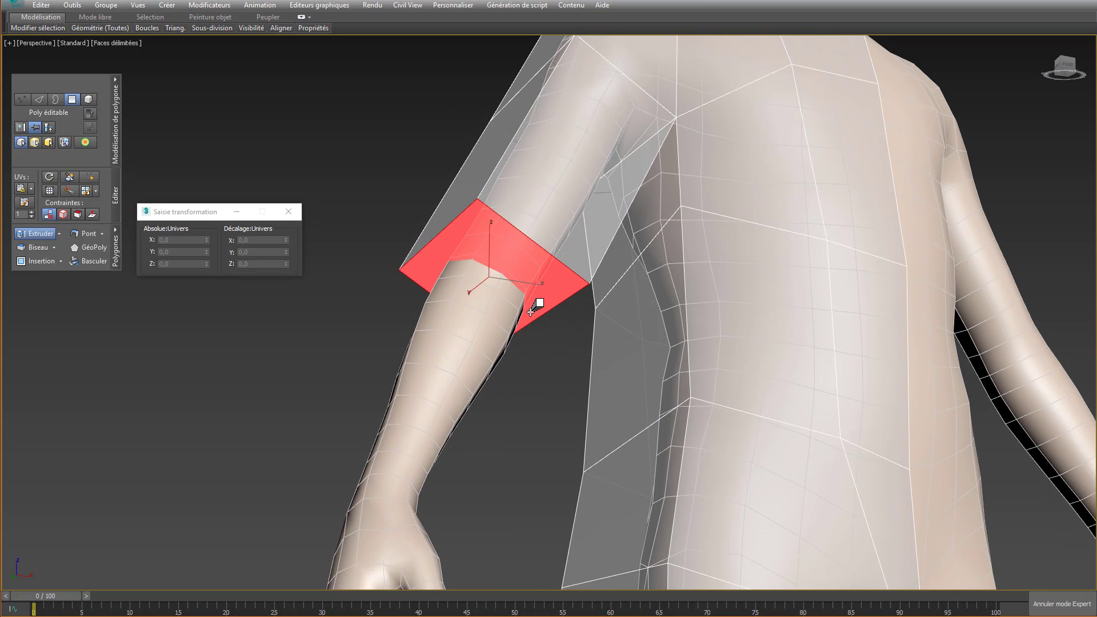
- Extrude the arm's end polygon a second time, from the elbow to the wrist
scroll(534, 306, down, 3)
drag(529, 286, 630, 125)
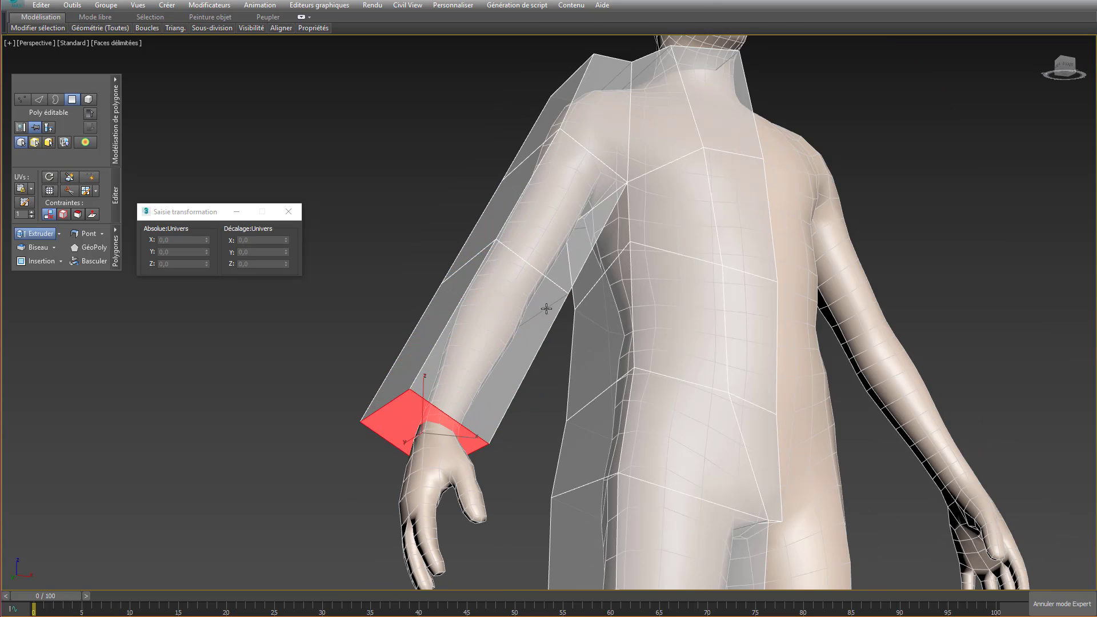
alt+middle_drag(546, 309, 551, 391)
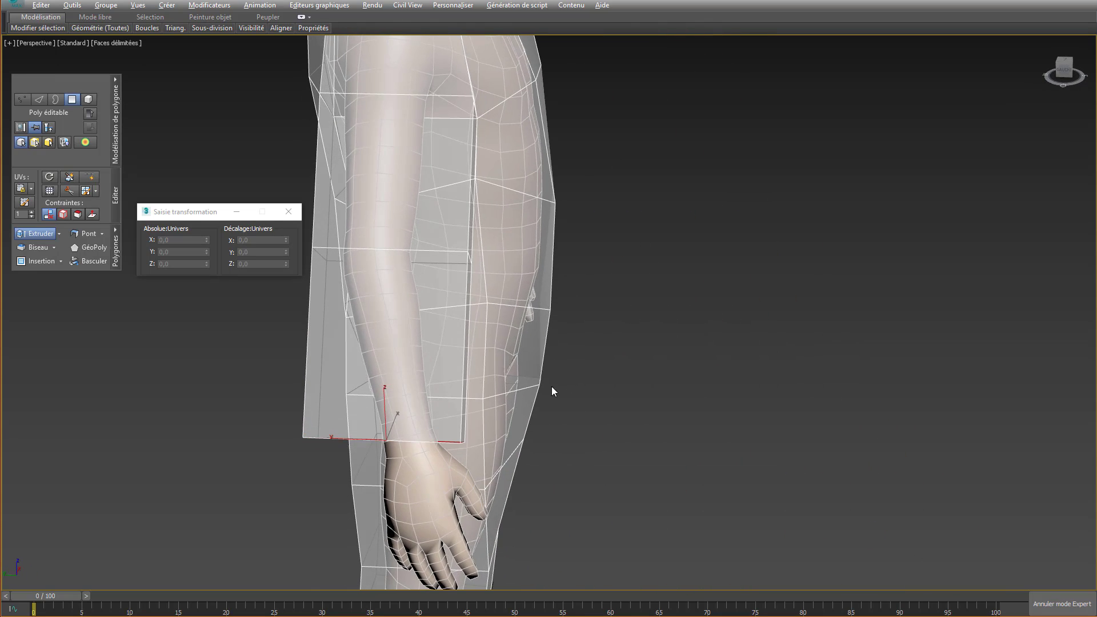
scroll(446, 390, down, 3)
alt+middle_drag(435, 393, 418, 395)
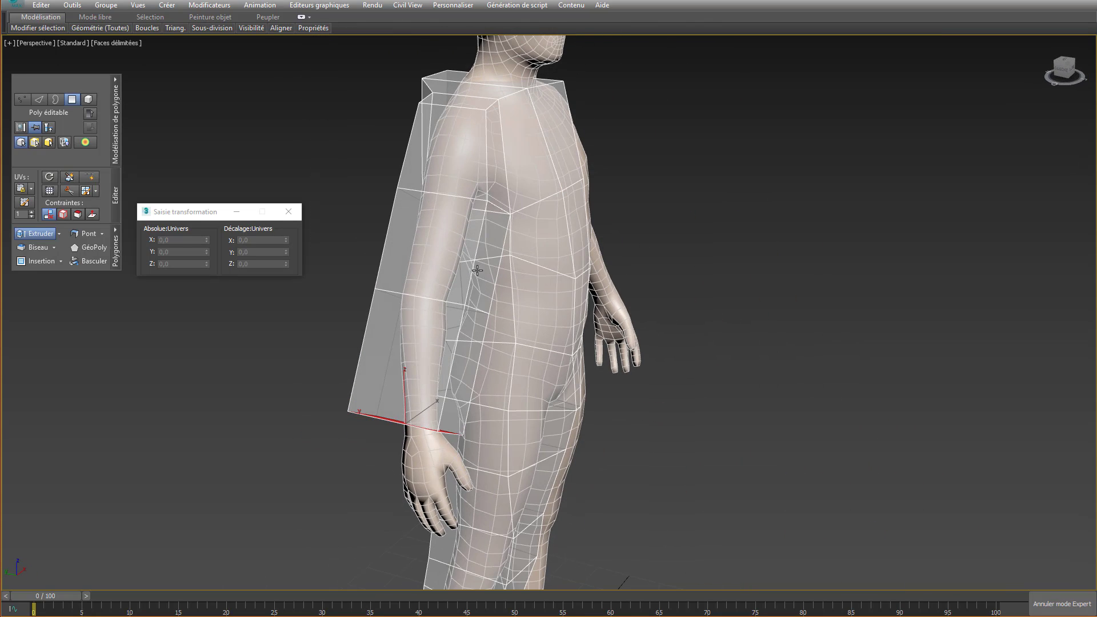
key(w)
- Shift the underarm edge where the arm meets the torso slightly to fit the armpit
alt+middle_drag(455, 320, 478, 353)
key(2)
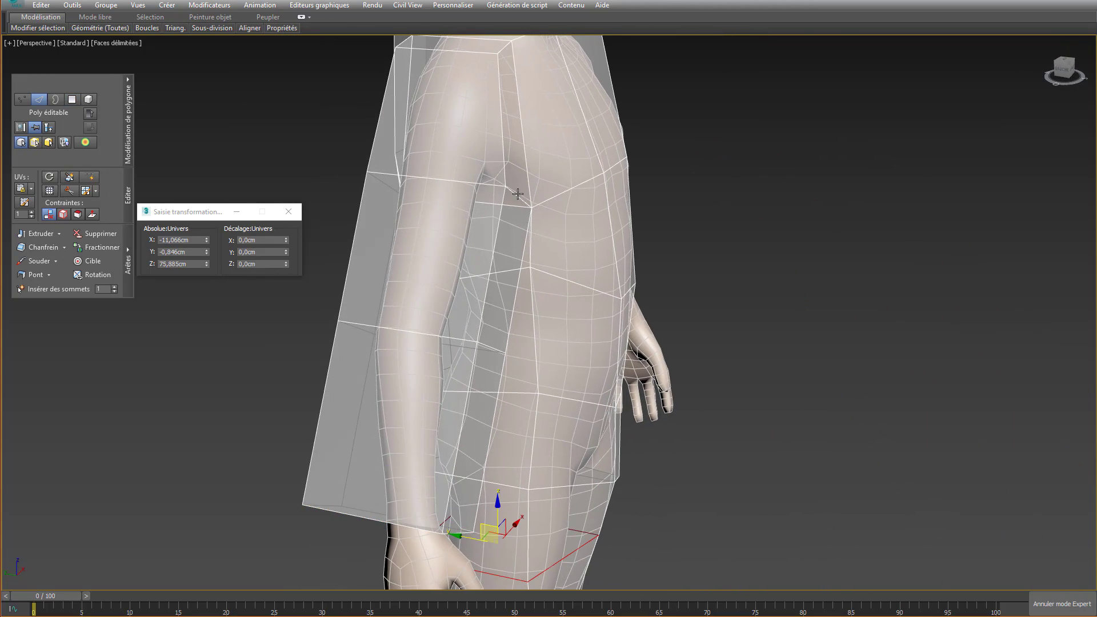
click(517, 196)
drag(496, 196, 480, 194)
alt+middle_drag(537, 195, 443, 194)
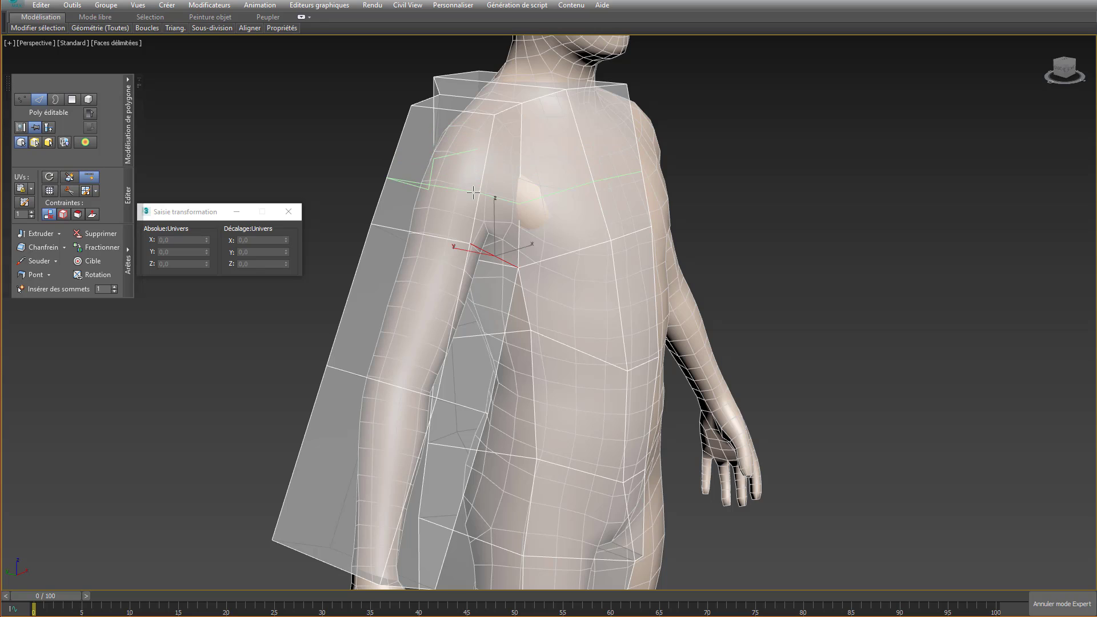
- Insert an edge loop around the upper chest and shoulder, and shift its front chest edges to Y about -14.56 cm
double_click(420, 171)
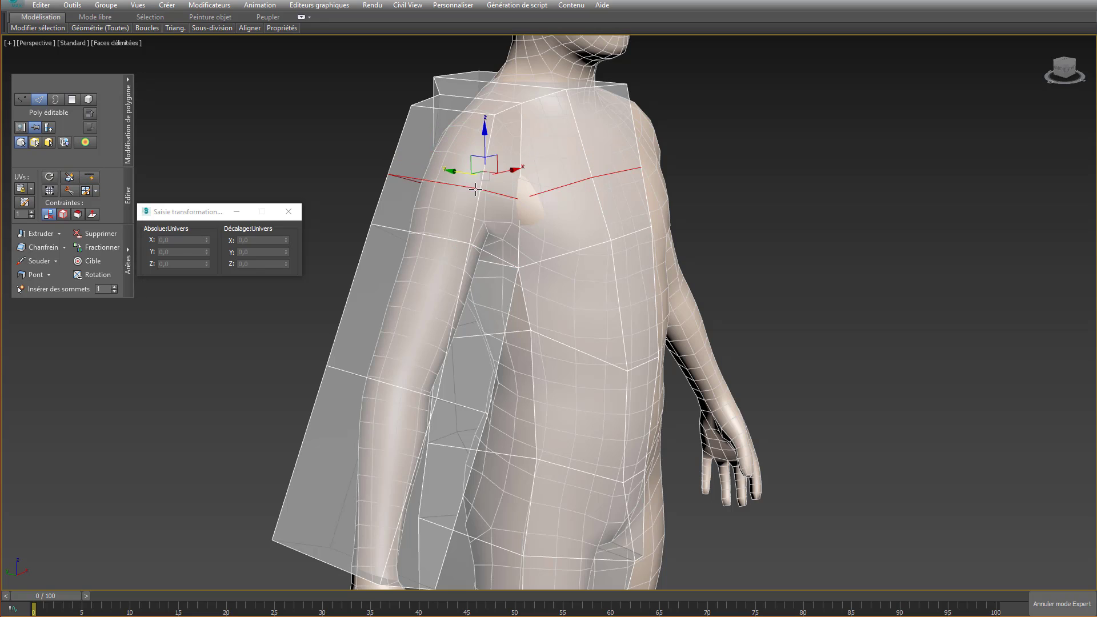
ctrl+click(611, 174)
drag(564, 178, 579, 180)
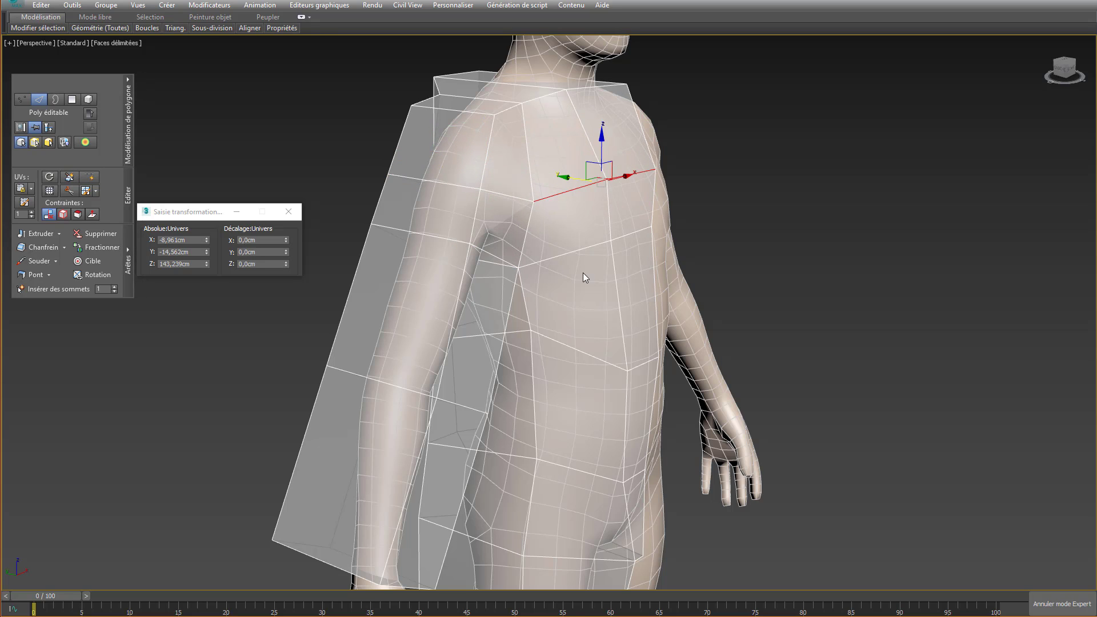
- Move the front chest edge beside the centre line forward and down to Y about -18.72 cm, Z about 132.08 cm
click(579, 255)
click(625, 238)
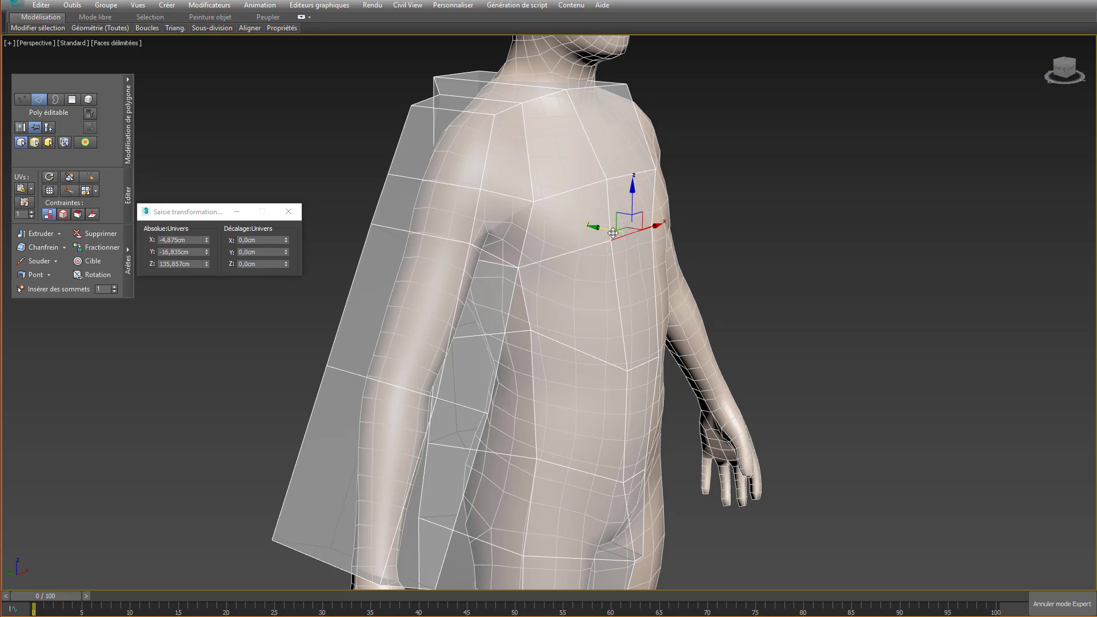
drag(621, 237, 655, 234)
alt+middle_drag(655, 230, 686, 237)
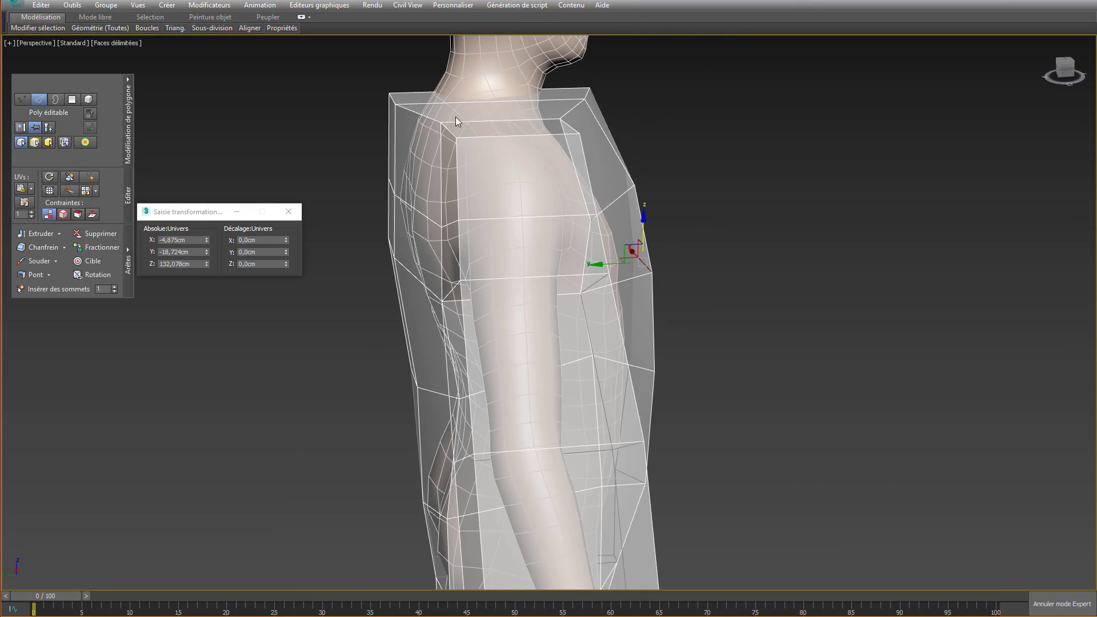
- Move the suit mesh's rear neckline edge inward and raise the upper-back edge just below it to follow the body
click(405, 101)
drag(364, 100, 378, 106)
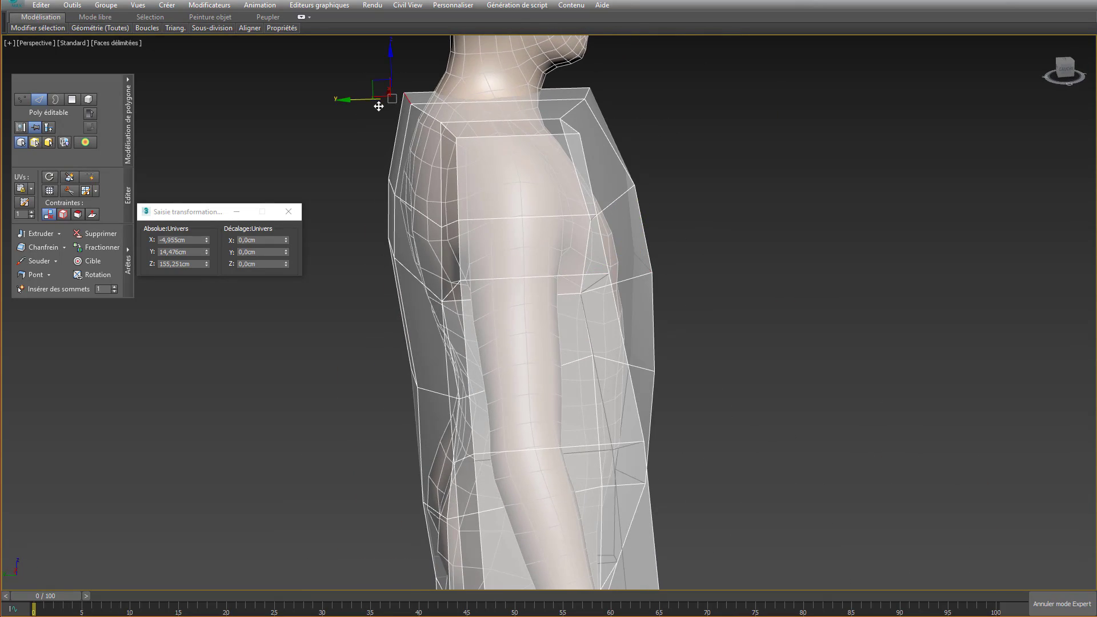
click(389, 179)
drag(390, 149, 395, 120)
- Raise the vertex behind the shoulder blade on the suit mesh and pull it backward, away from the body
alt+middle_drag(416, 137, 477, 225)
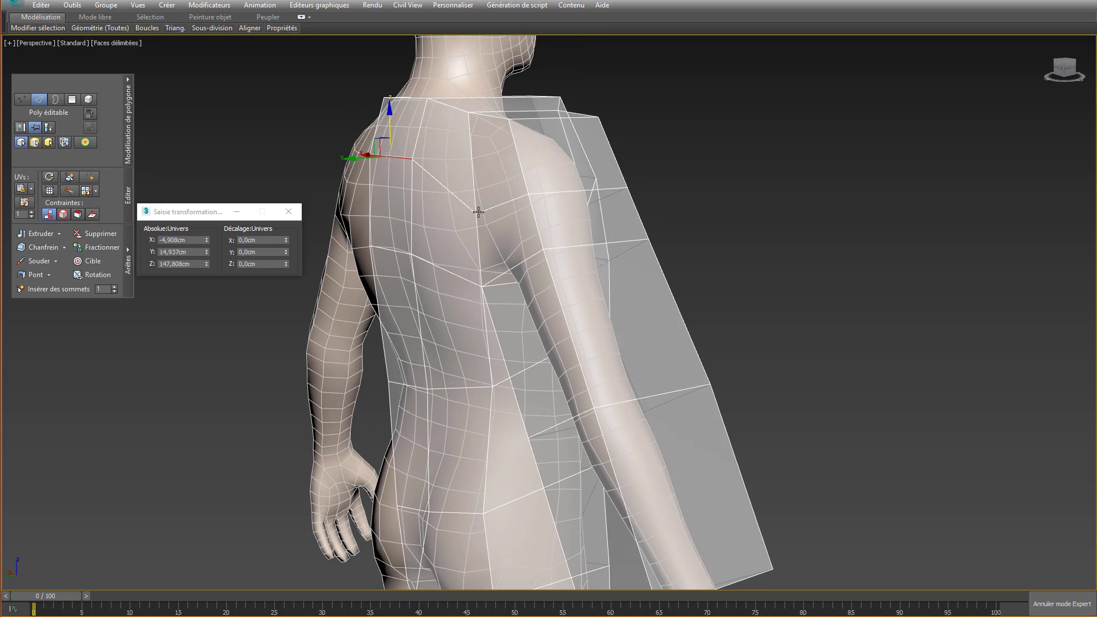
key(1)
click(477, 214)
drag(476, 173, 478, 138)
alt+middle_drag(478, 139, 450, 203)
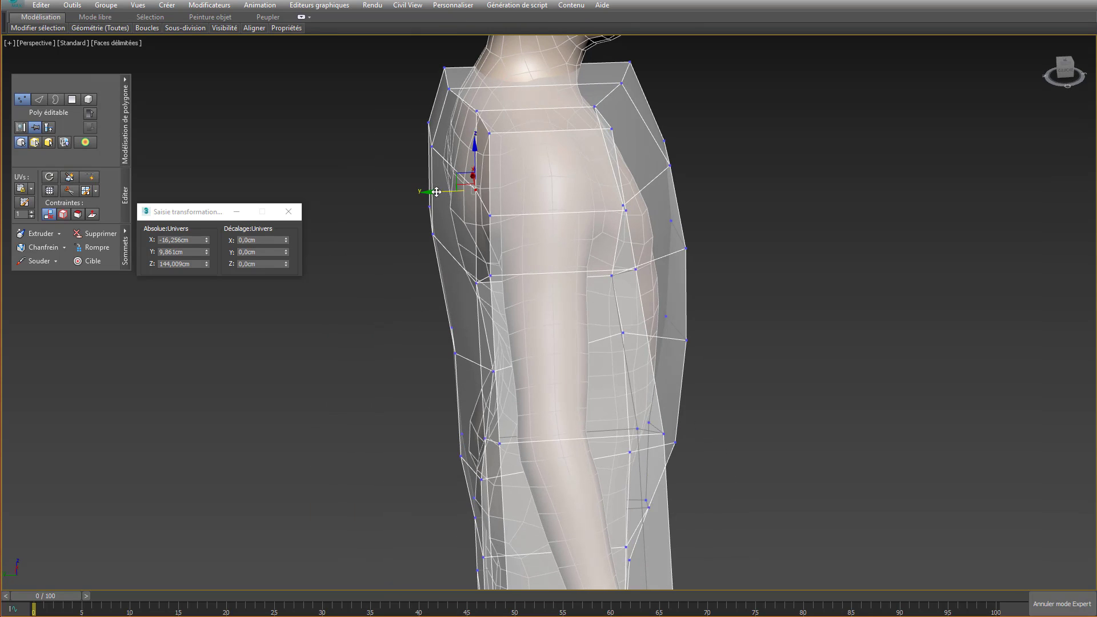
drag(436, 191, 400, 188)
alt+middle_drag(400, 188, 515, 101)
drag(510, 208, 523, 165)
- Shift the front shoulder, armpit and upper-sleeve vertices backward along Y, closer to the arm
alt+middle_drag(558, 181, 546, 215)
click(607, 125)
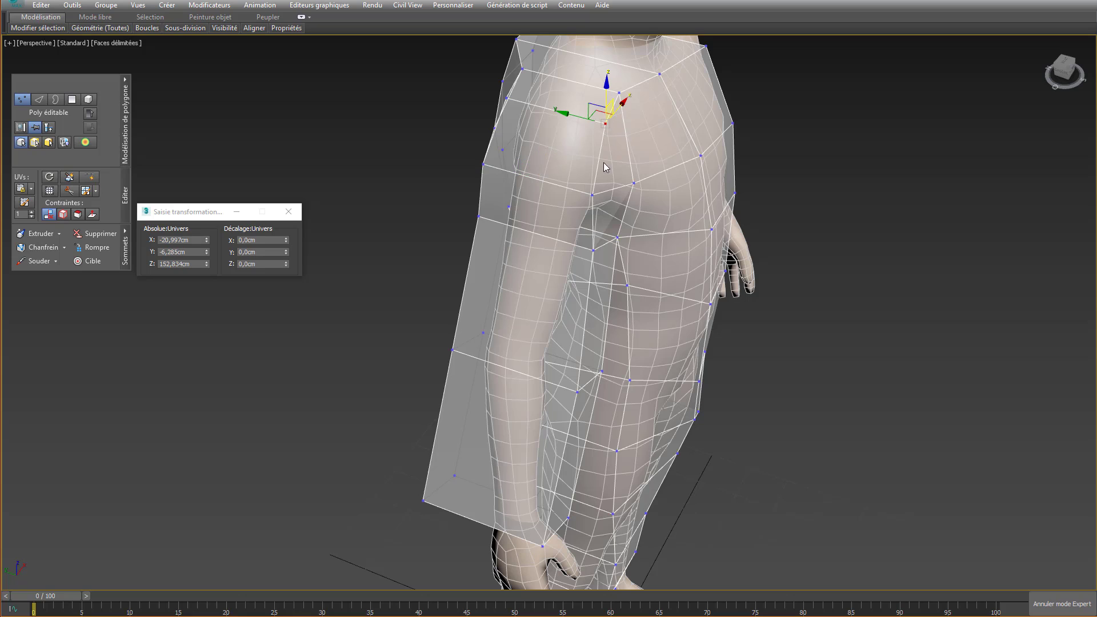
ctrl+click(590, 197)
drag(565, 151, 555, 147)
click(602, 232)
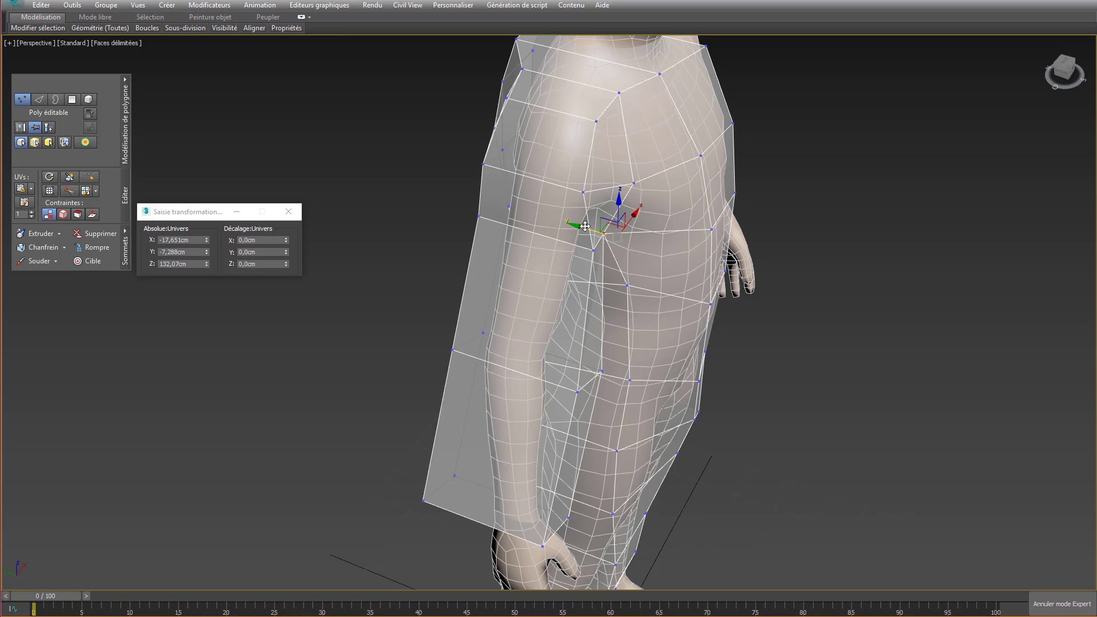
click(593, 252)
mouse_move(591, 274)
alt+middle_down()
mouse_move(548, 248)
mouse_move(586, 267)
alt+middle_up()
drag(569, 242, 550, 237)
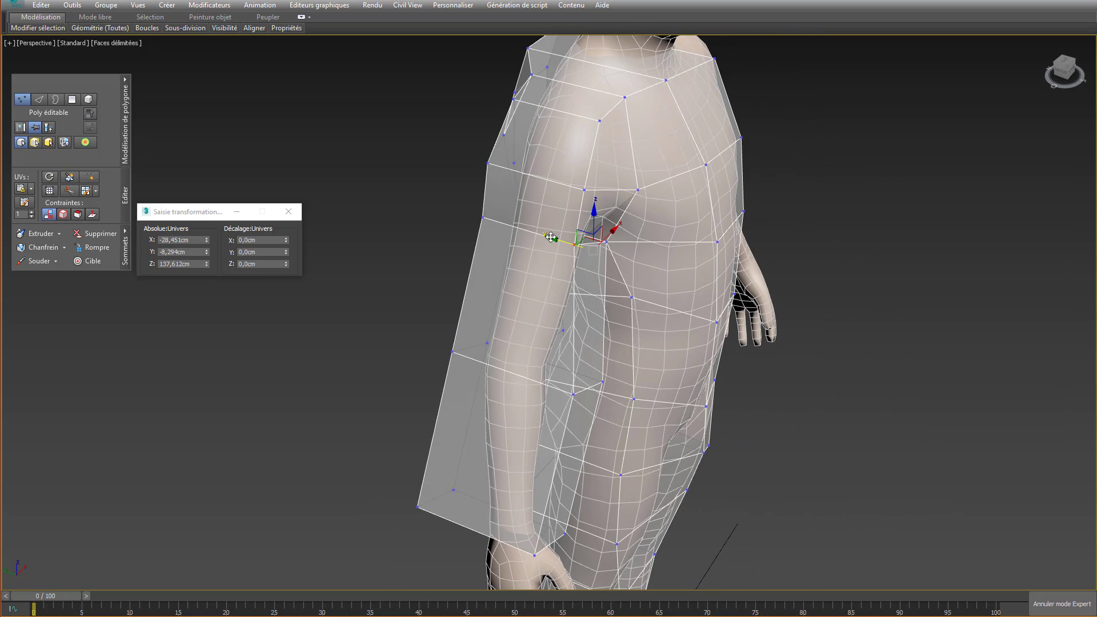
- Move the front edge of the sleeve at the elbow backward along Y, closer to the arm
alt+middle_drag(578, 240, 548, 394)
key(2)
click(559, 398)
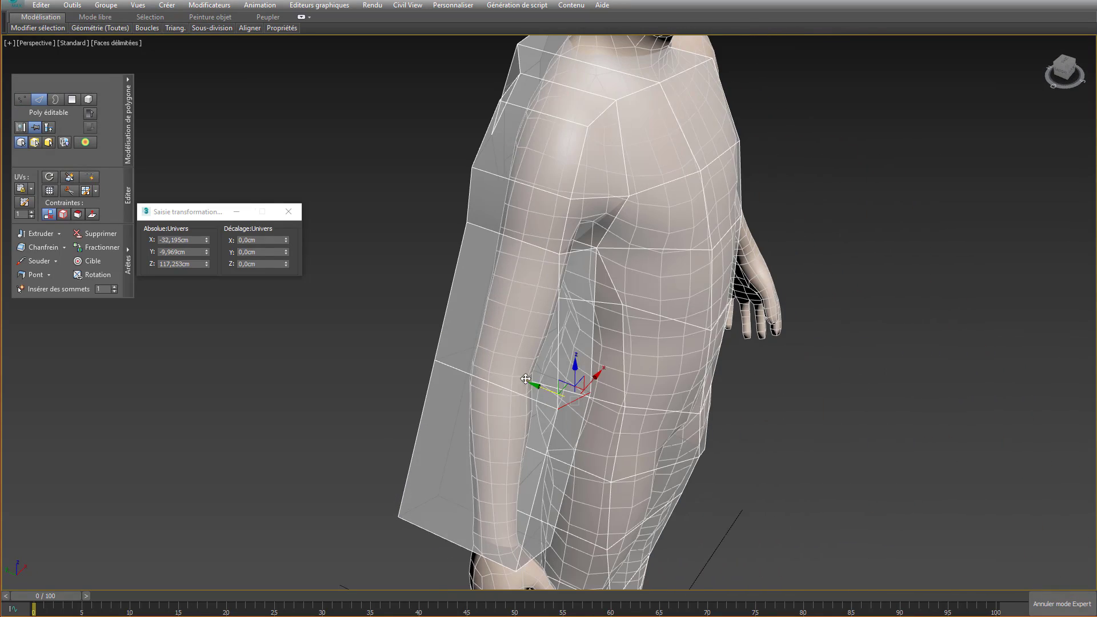
drag(525, 379, 504, 368)
- Move the rear edge of the sleeve's cuff forward along Y and its outer edge in toward the wrist
alt+middle_drag(505, 368, 567, 335)
click(495, 461)
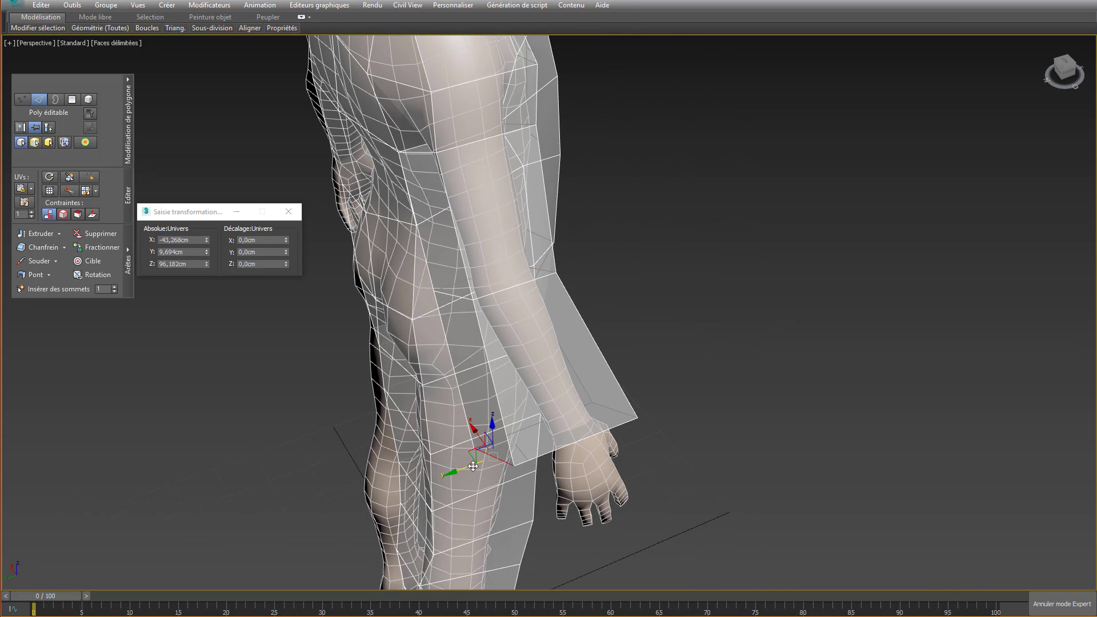
drag(473, 466, 570, 427)
alt+middle_drag(570, 426, 644, 404)
click(629, 395)
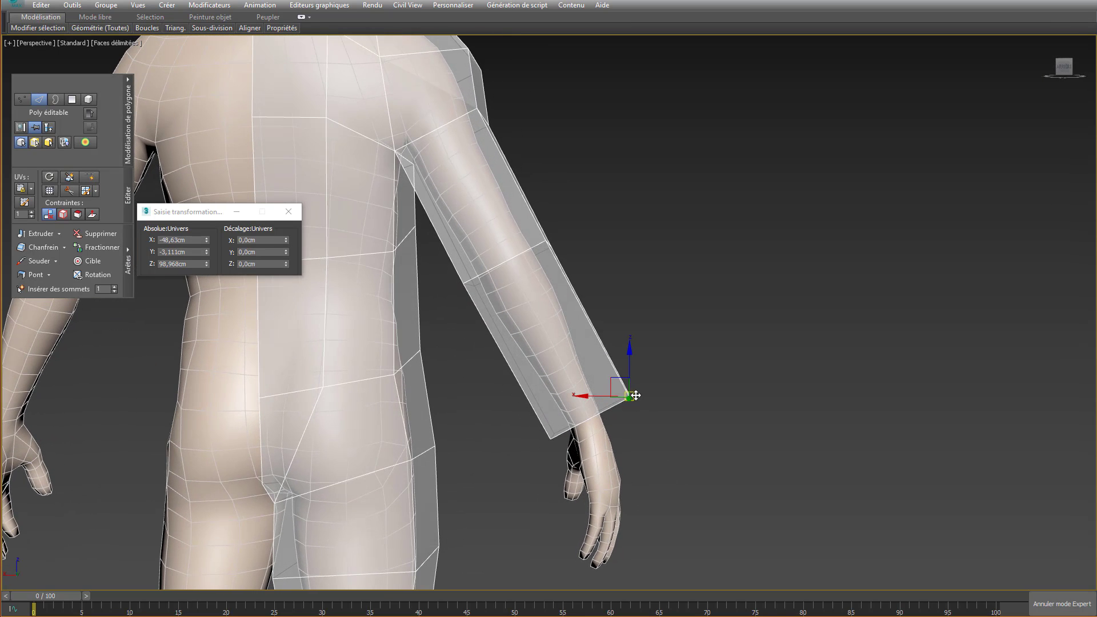
drag(635, 395, 614, 409)
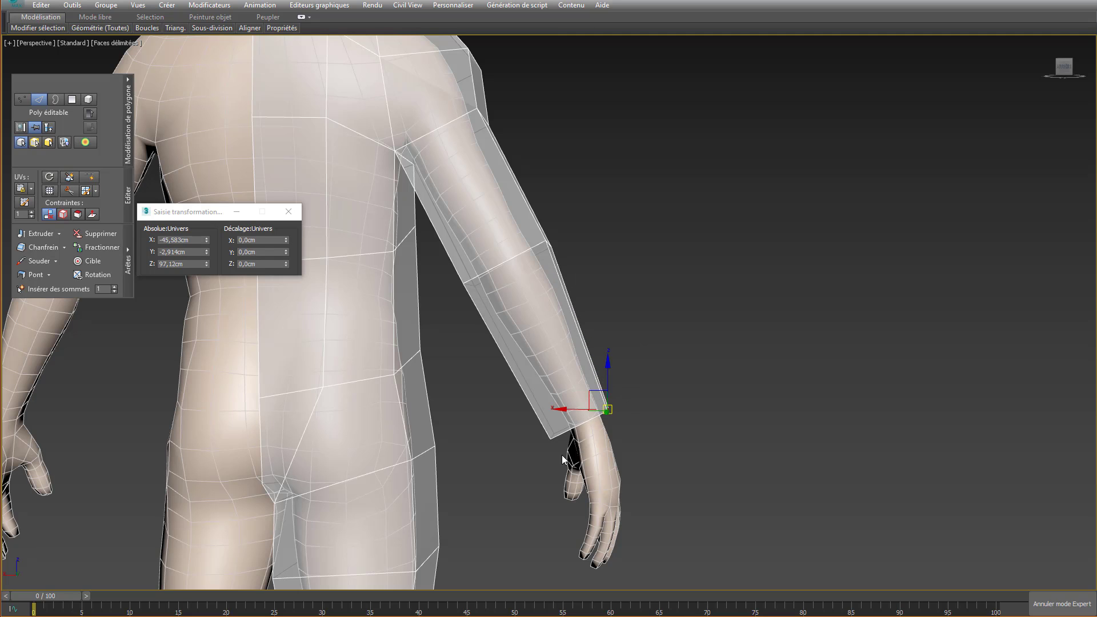
- Move the inner edge of the cuff closer to the wrist
alt+middle_drag(563, 459, 558, 461)
click(551, 437)
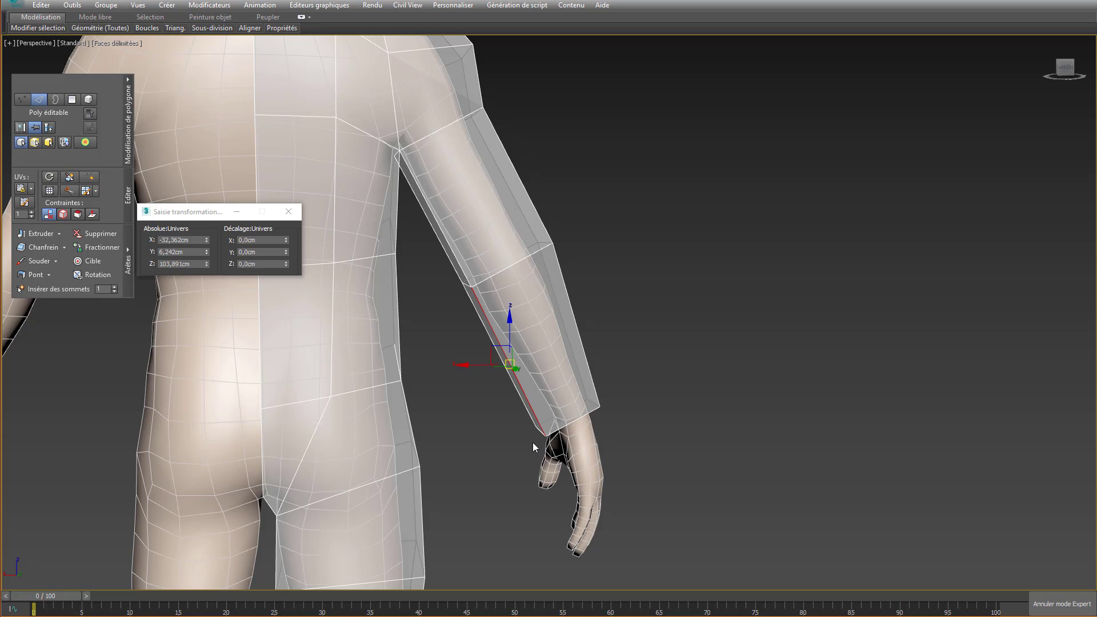
click(533, 443)
click(541, 432)
alt+middle_drag(536, 462, 523, 454)
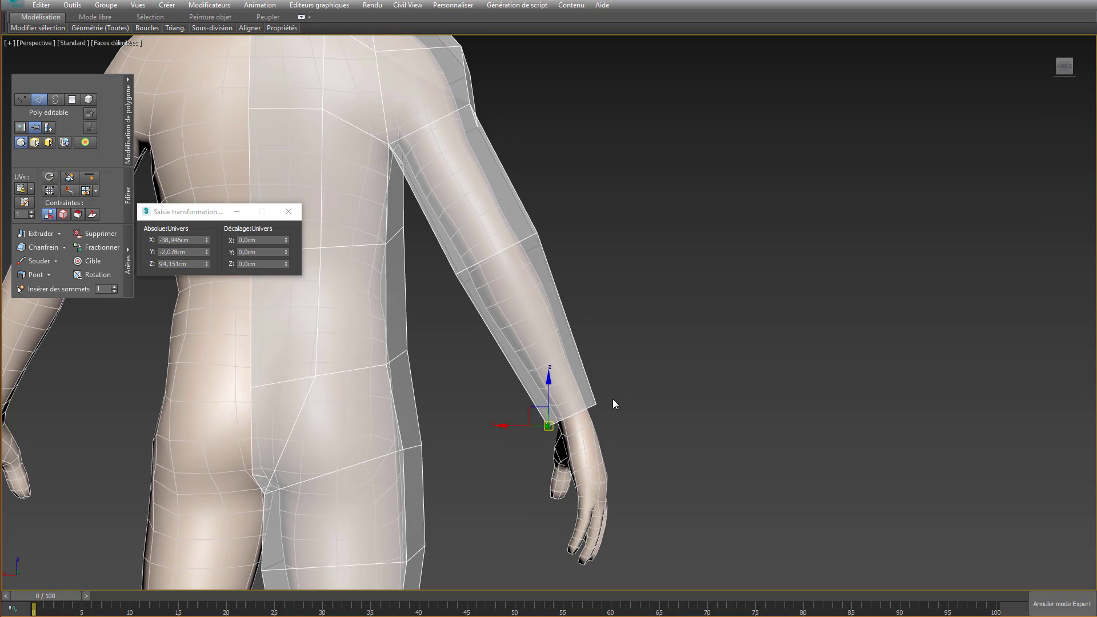
- Chamfer the edge loop around the sleeve's elbow into two loops
alt+middle_drag(625, 314, 495, 303)
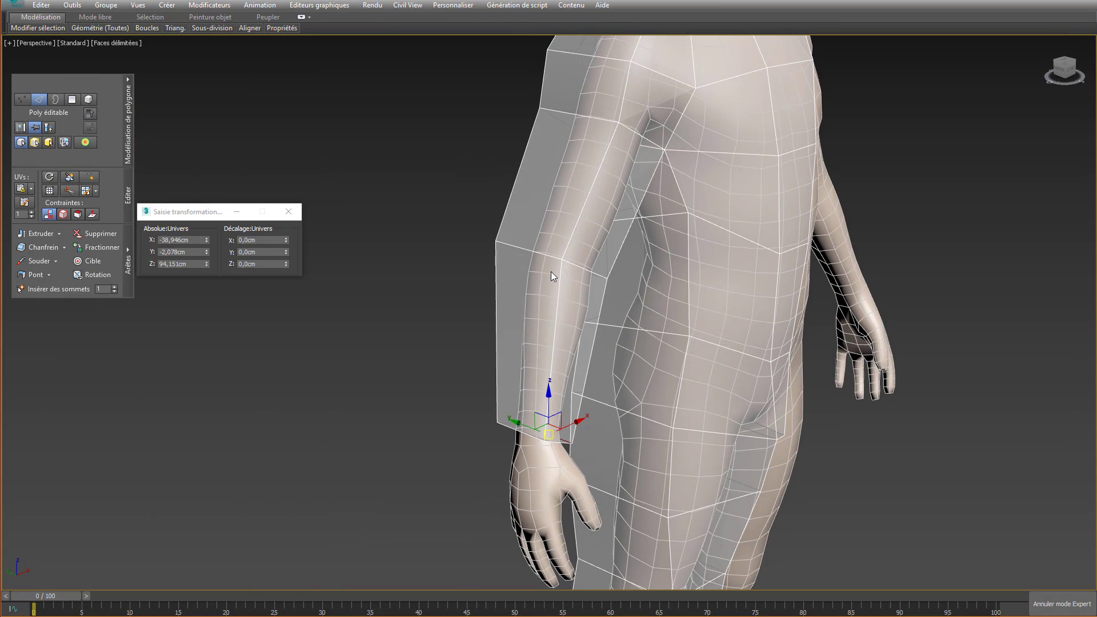
alt+middle_drag(551, 272, 563, 284)
click(500, 265)
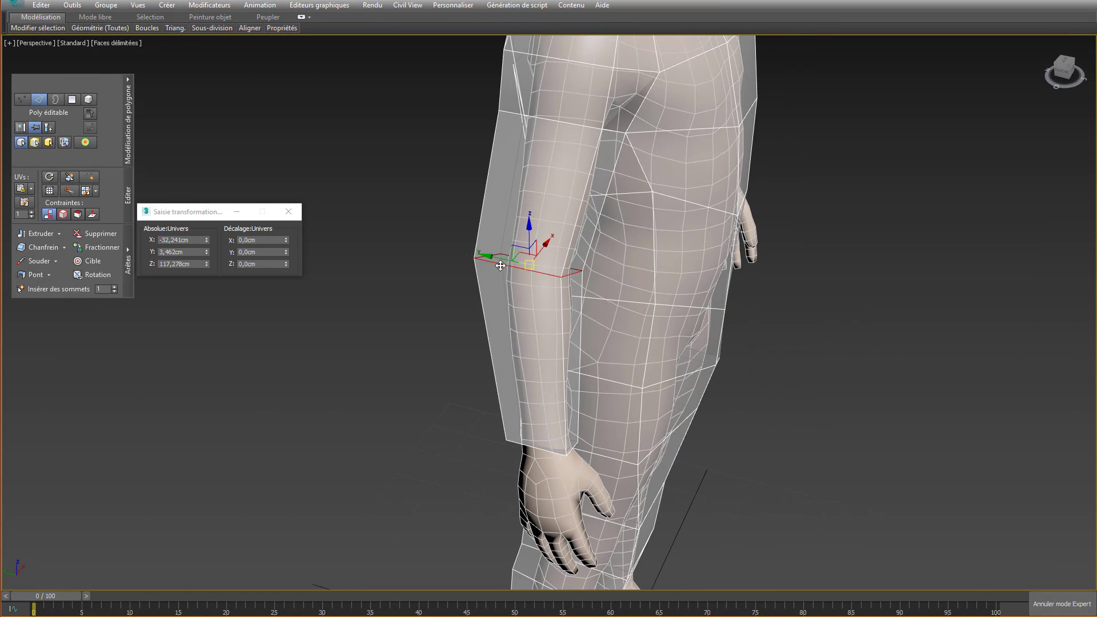
right_click(499, 263)
click(480, 322)
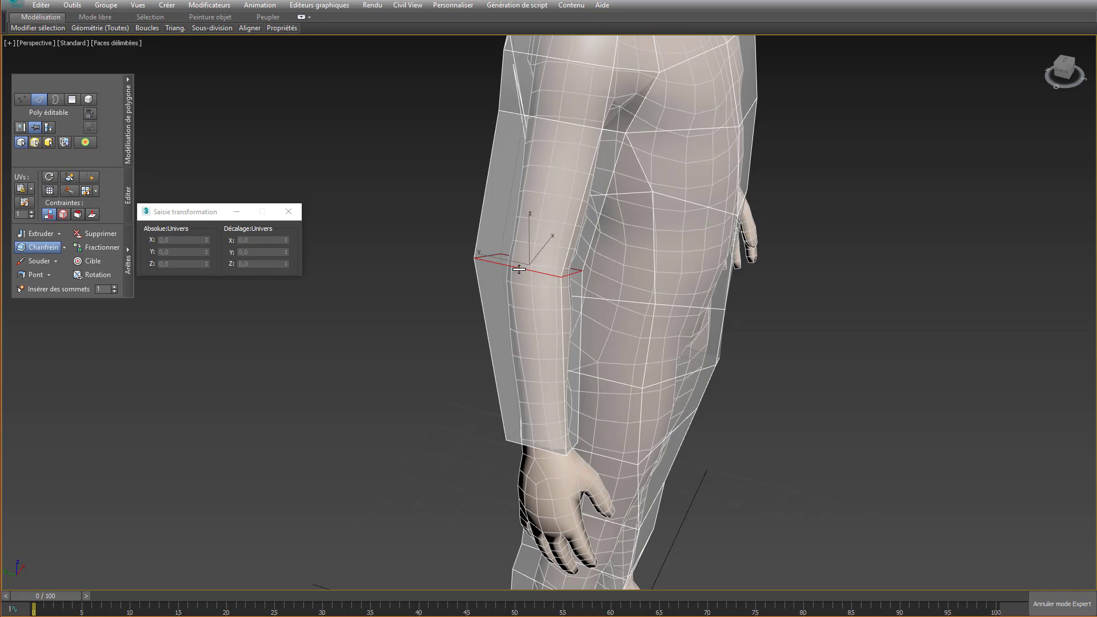
drag(520, 266, 534, 253)
- Lower the upper front elbow edge and raise the lower one, bringing the two chamfered edges closer at the bend
alt+middle_drag(578, 257, 629, 278)
key(w)
click(578, 280)
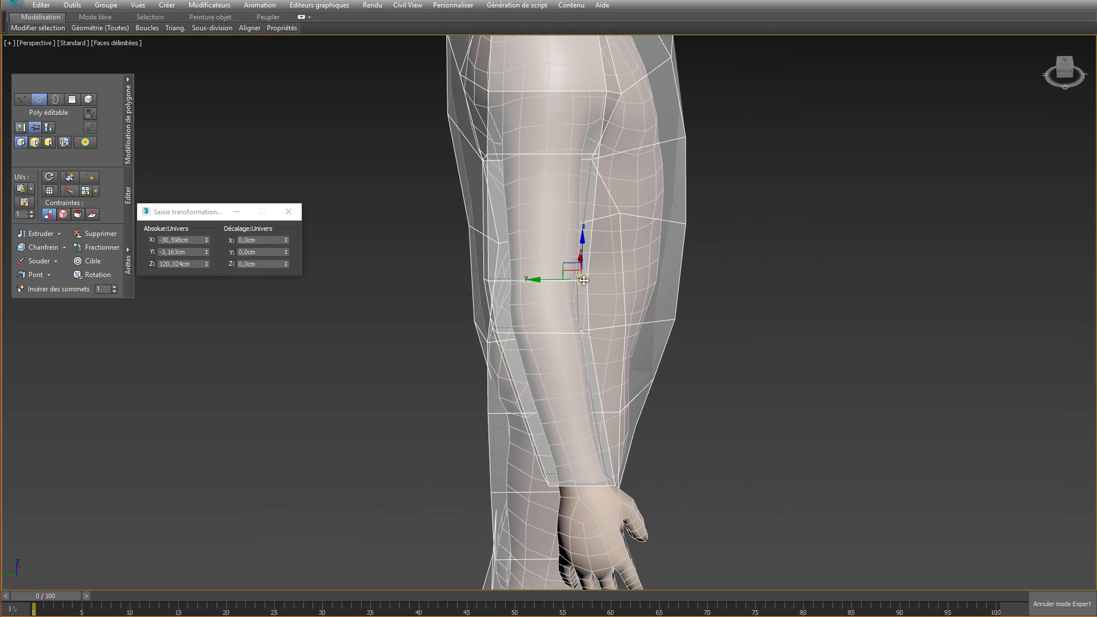
drag(584, 280, 581, 309)
alt+middle_drag(579, 349, 598, 327)
click(578, 331)
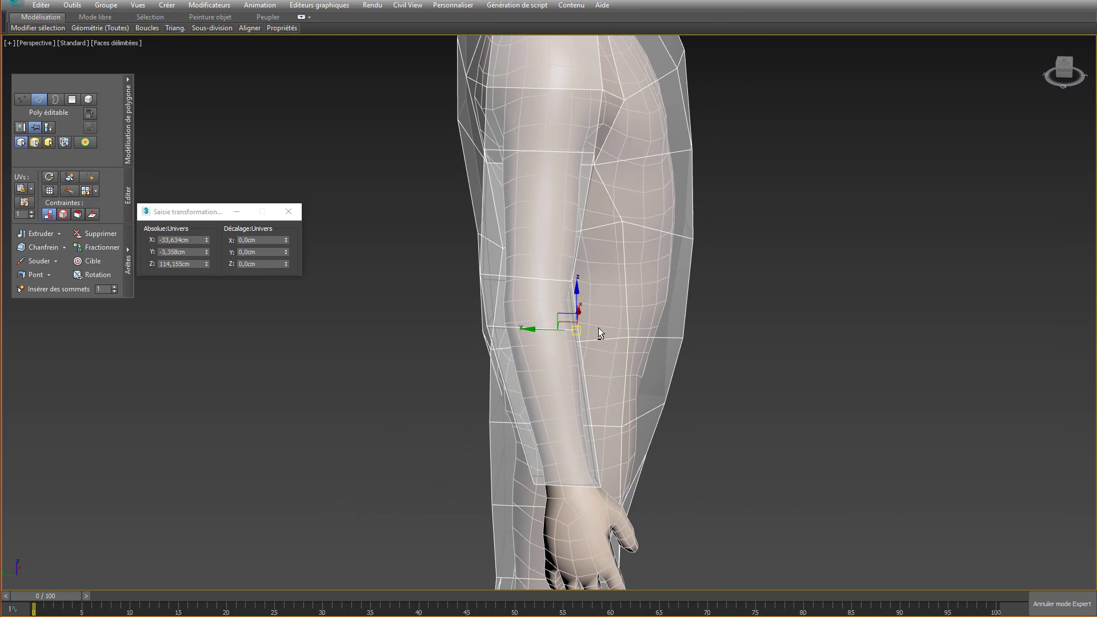
drag(580, 334, 580, 320)
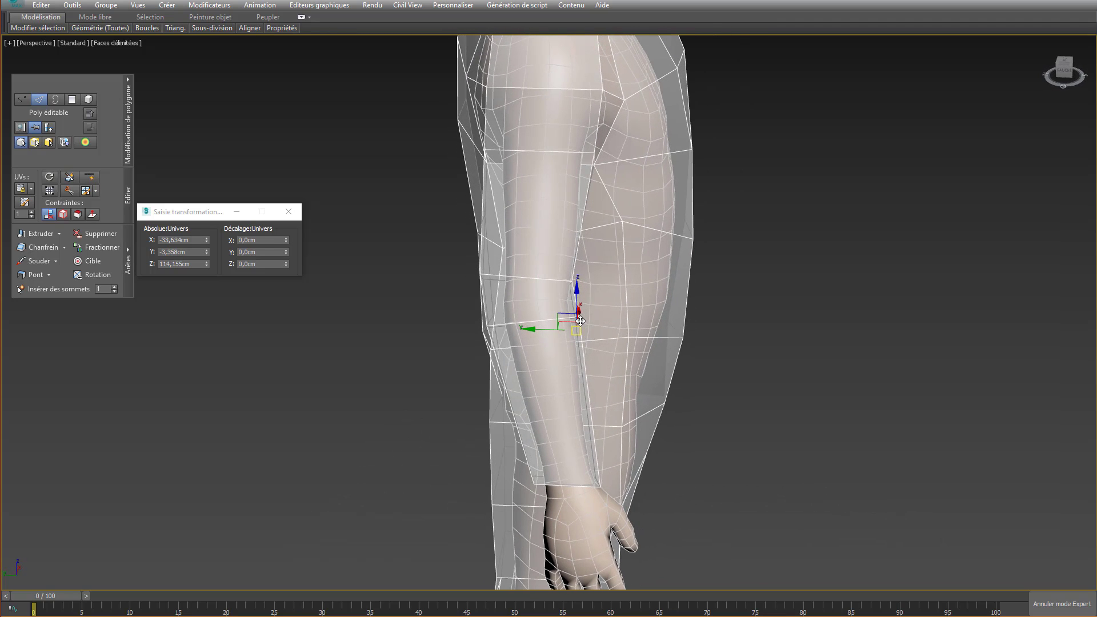
- Insert an edge loop around the upper forearm and move its outer and inner edges outward to round the sleeve
click(89, 177)
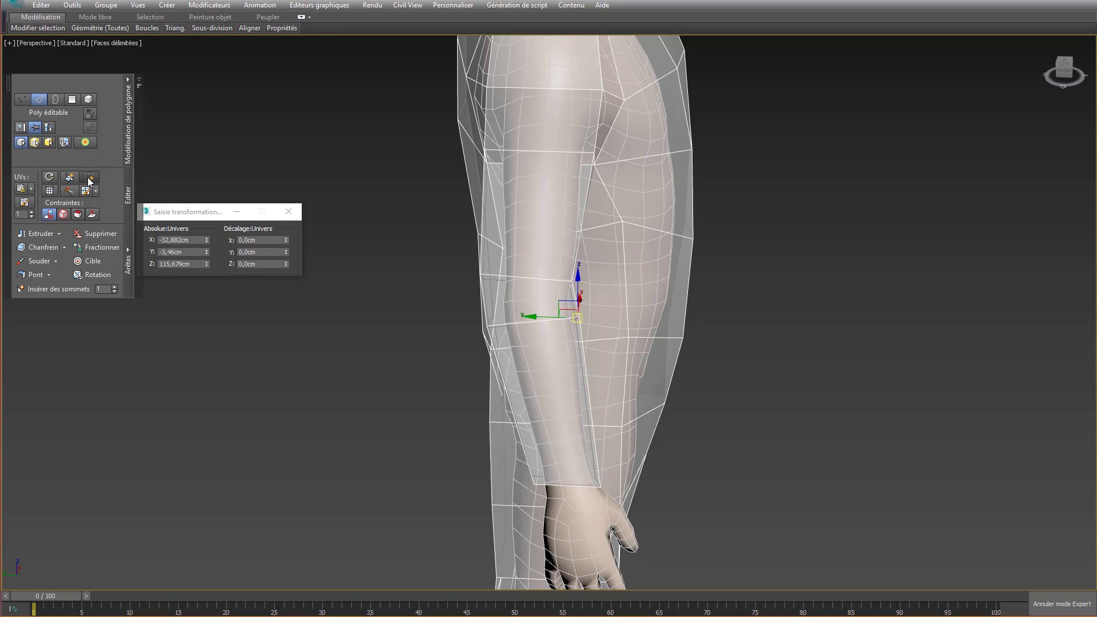
click(516, 372)
right_click(516, 372)
alt+middle_drag(516, 372, 582, 402)
click(509, 364)
click(499, 361)
click(580, 400)
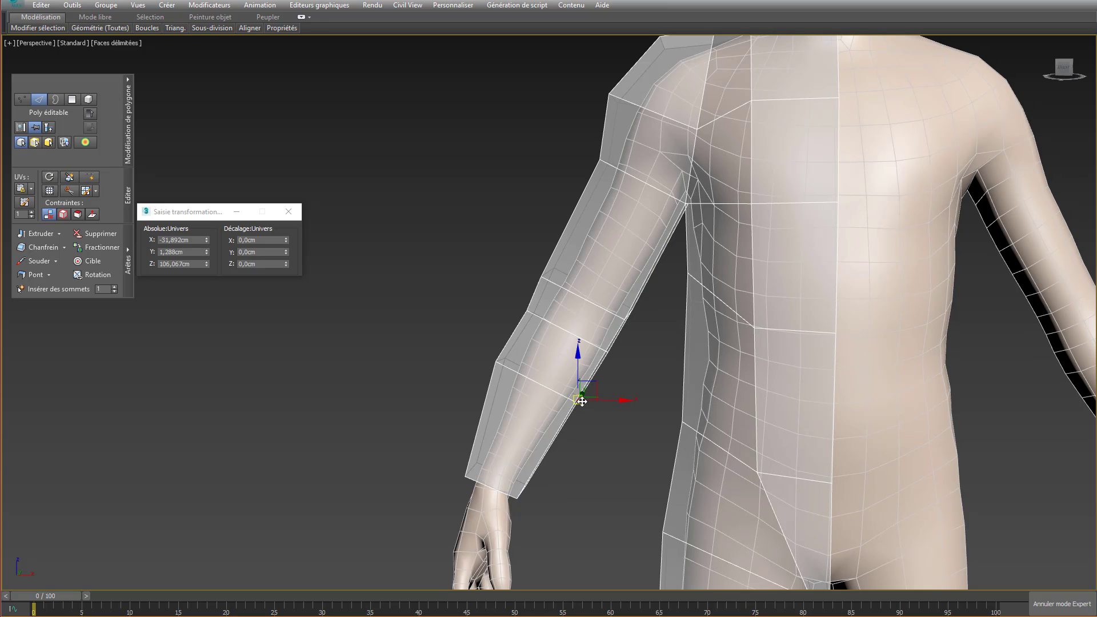
drag(584, 406, 590, 411)
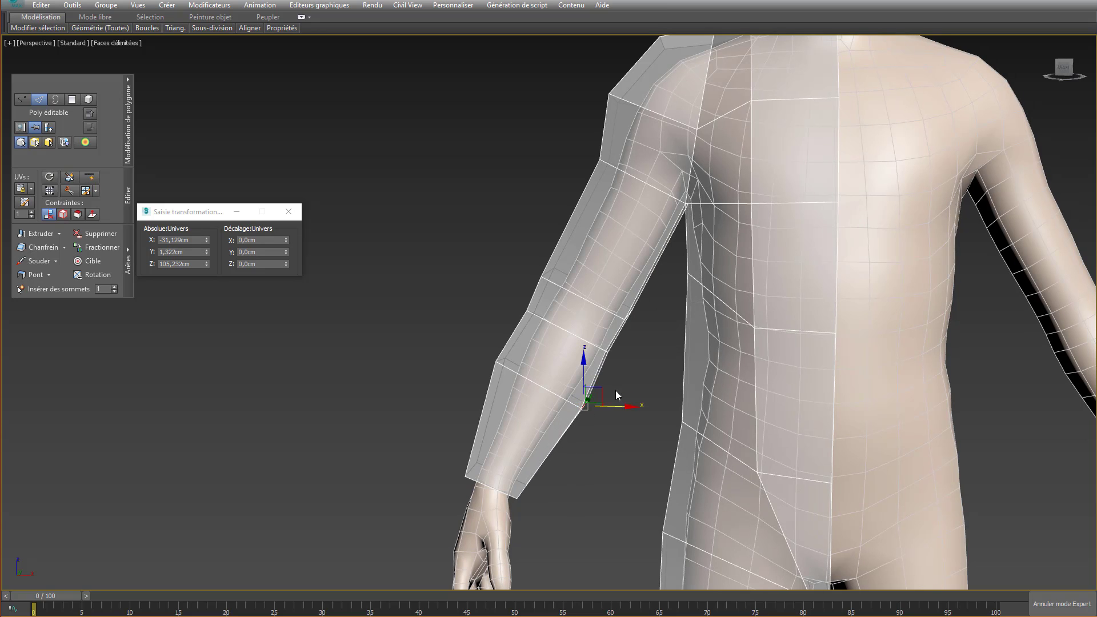
- Move the polygon at the front of the elbow and the front forearm polygon forward along Y, away from the arm
middle_drag(664, 335, 653, 392)
alt+middle_drag(600, 316, 602, 387)
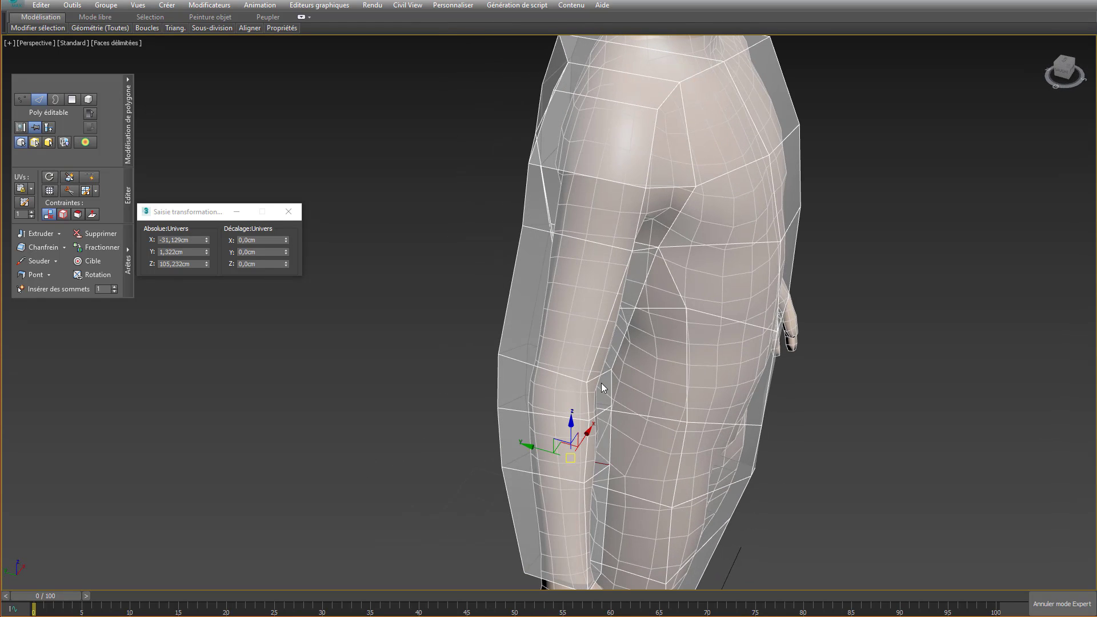
key(4)
click(599, 393)
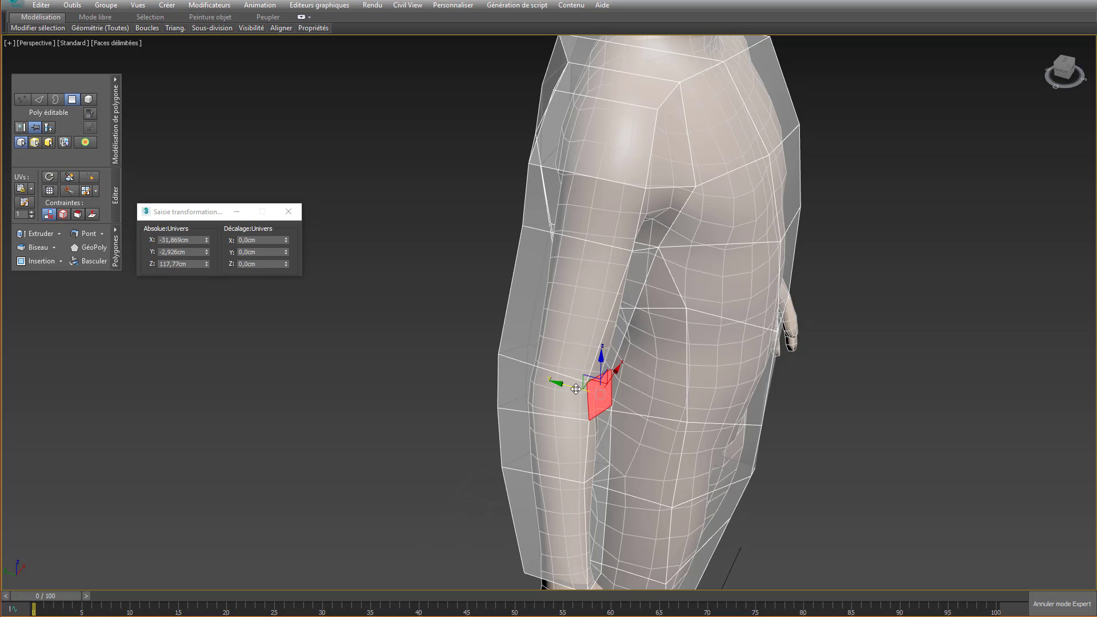
drag(584, 393, 593, 464)
click(599, 498)
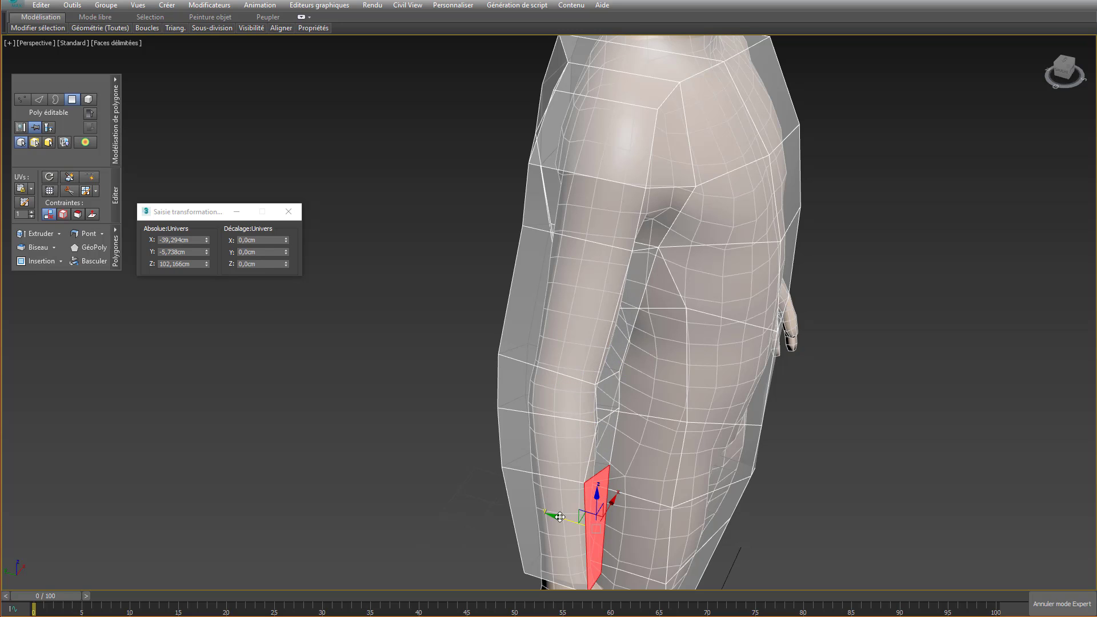
drag(567, 521, 571, 524)
- Move the polygon at the back of the elbow forward along Y, closer to the arm
alt+middle_drag(573, 523, 523, 395)
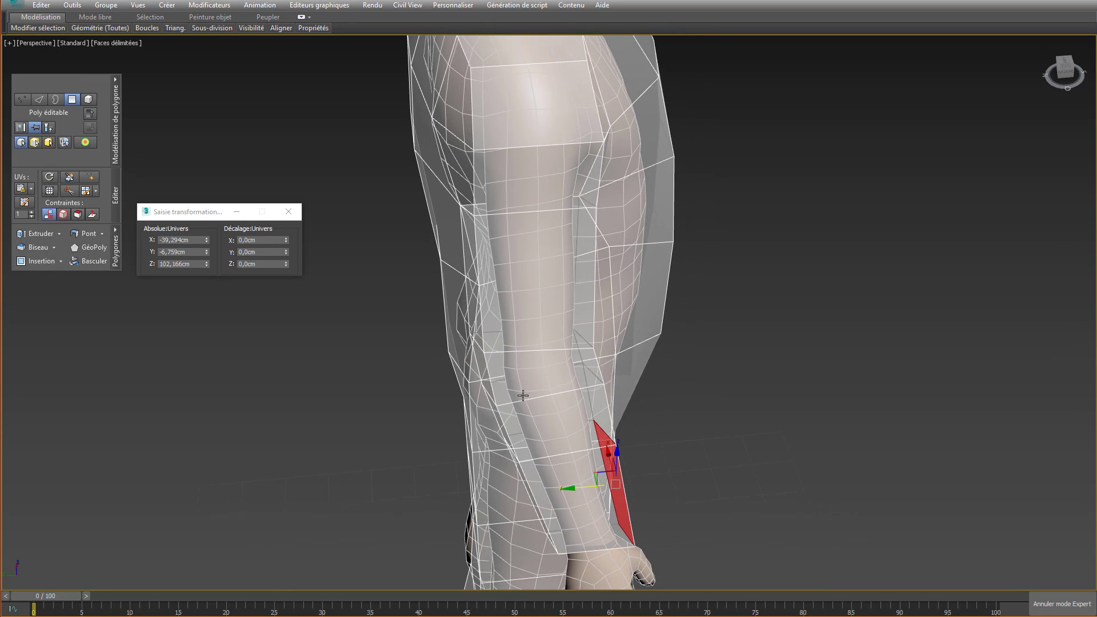
click(474, 373)
click(478, 380)
drag(454, 372, 462, 381)
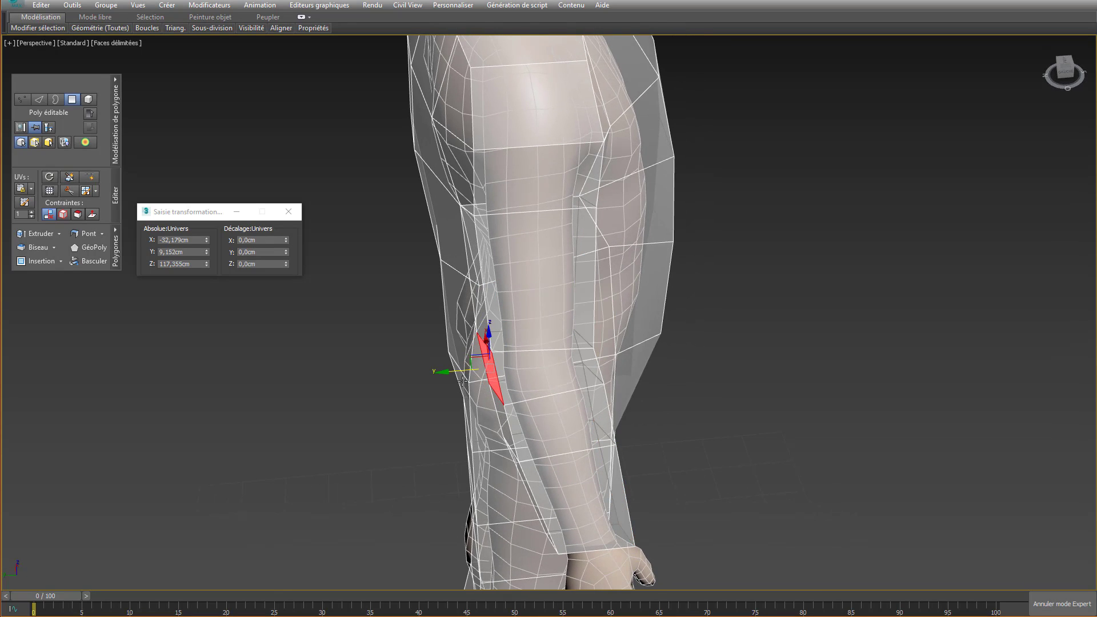
- Show the end result of the modifier stack on both sides and move up to the Symétrie modifier
alt+middle_drag(512, 473, 413, 429)
scroll(413, 429, down, 8)
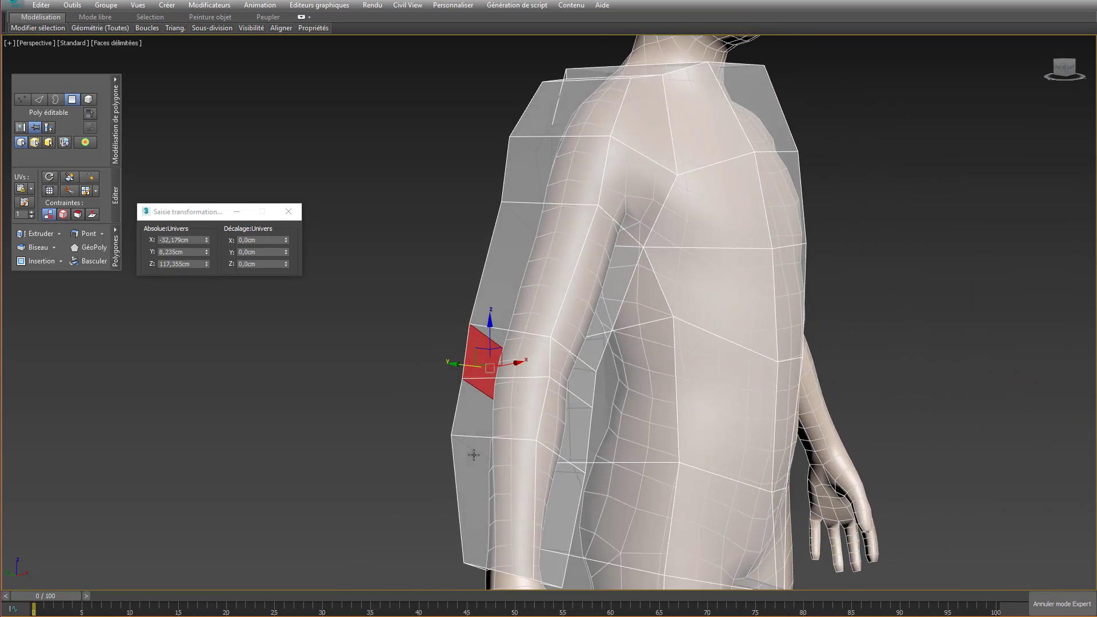
middle_drag(553, 321, 439, 338)
scroll(419, 348, up, 2)
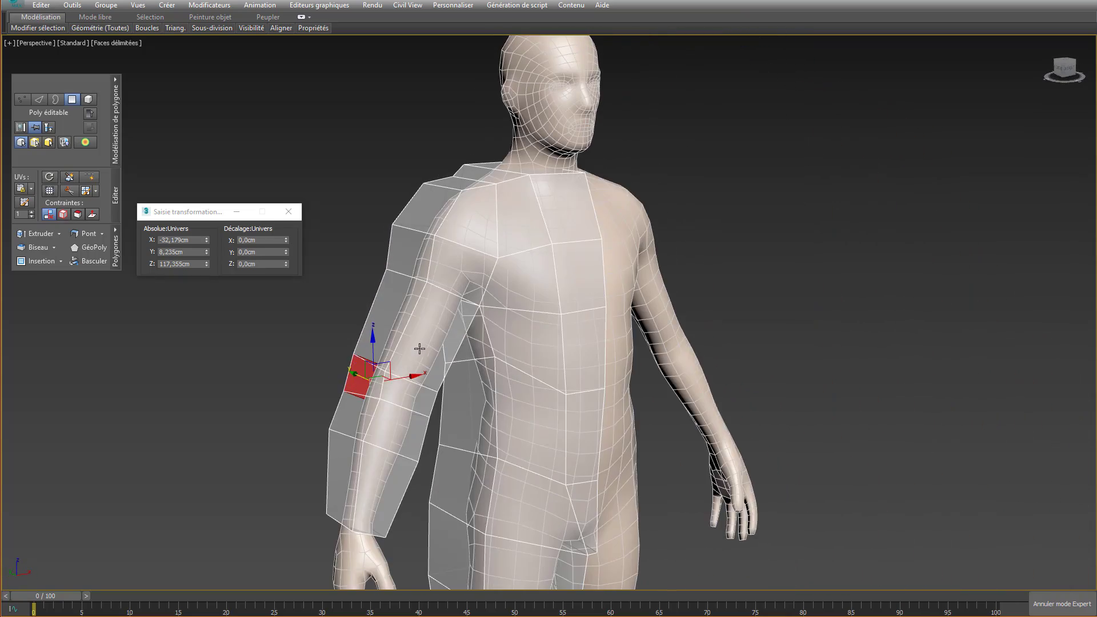
click(50, 128)
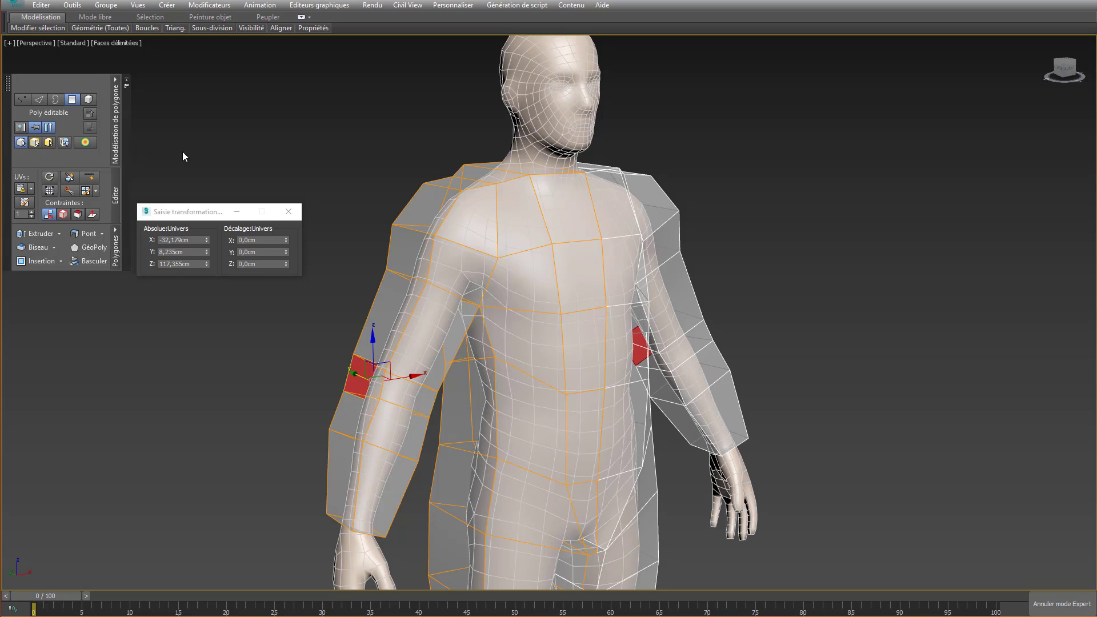
click(91, 113)
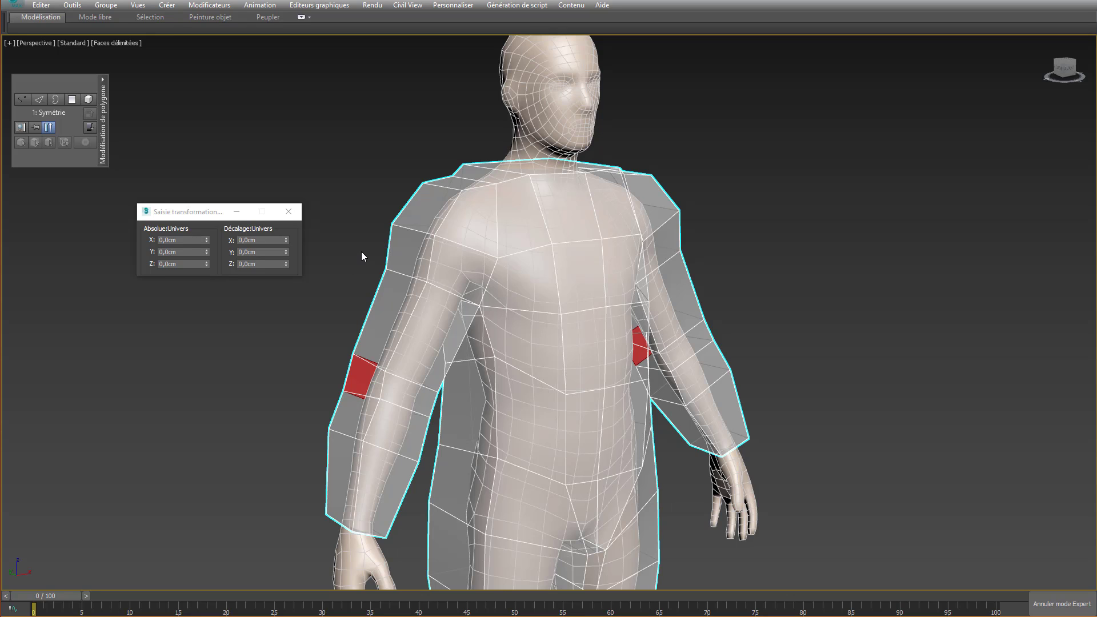
- Find the Lissage rapide modifier with the search term "liss" and apply it to the mirrored suit mesh
text(x)
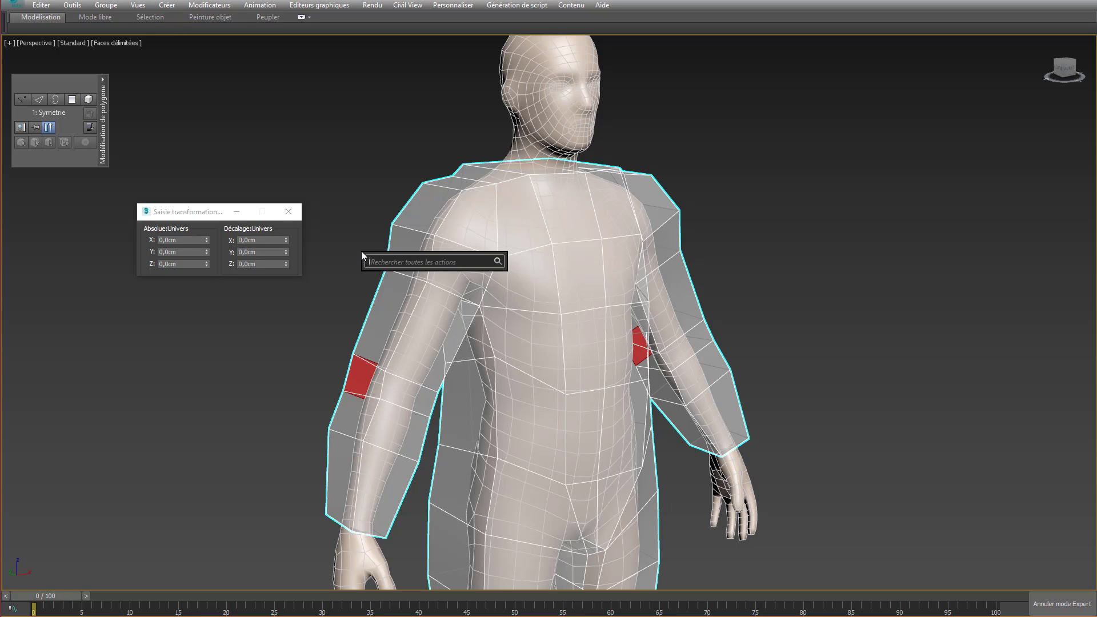
text(li)
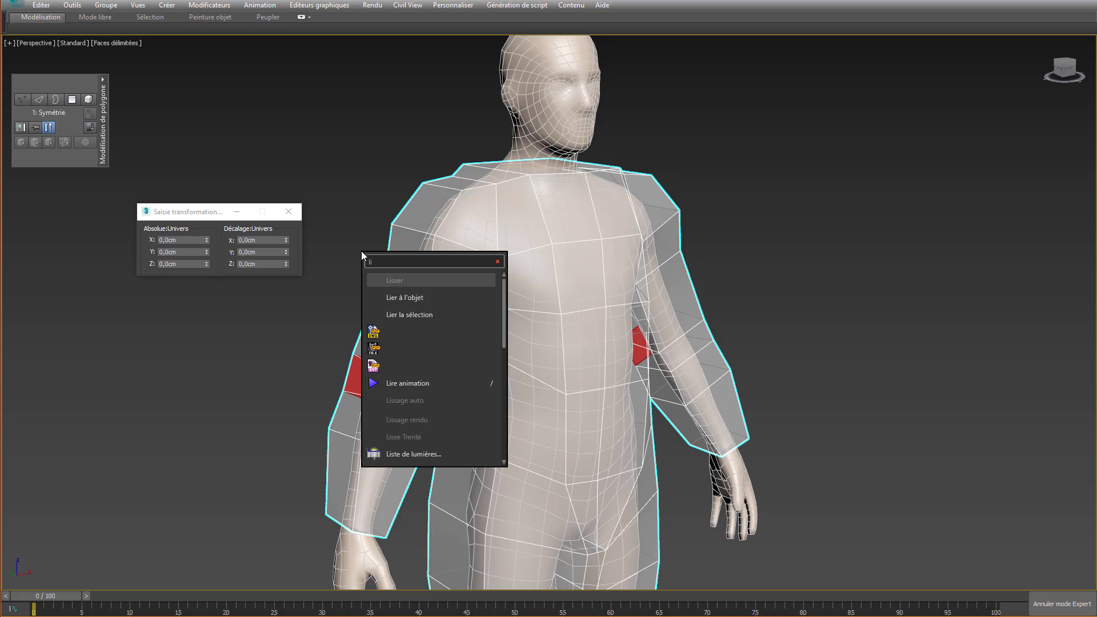
text(ss)
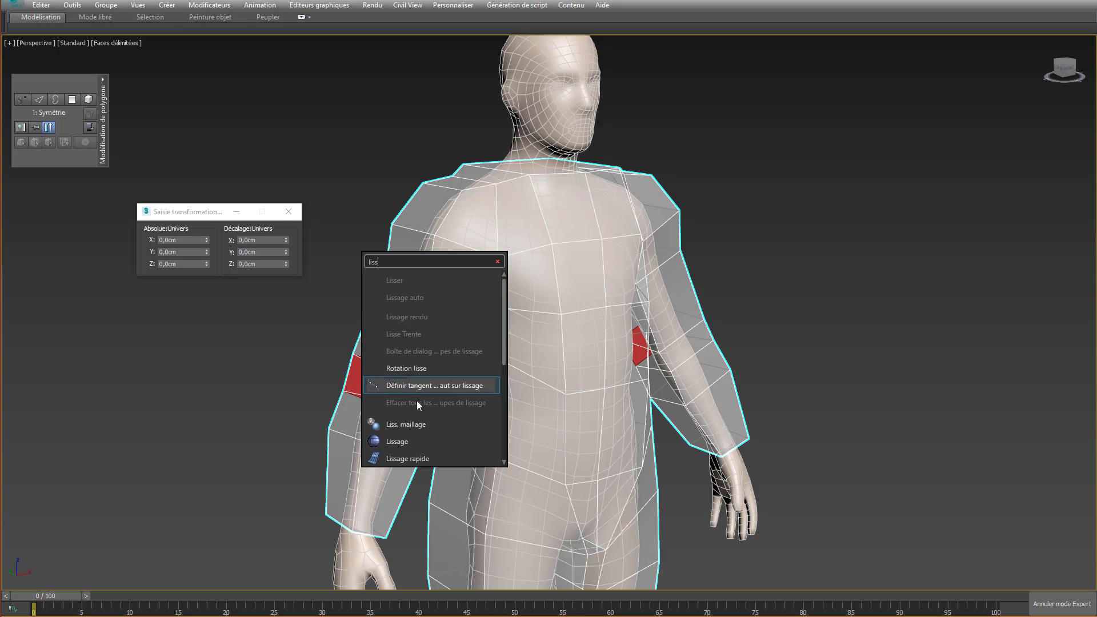
click(420, 460)
mouse_move(400, 387)
middle_down()
mouse_move(382, 364)
mouse_move(406, 366)
middle_up()
scroll(382, 364, down, 3)
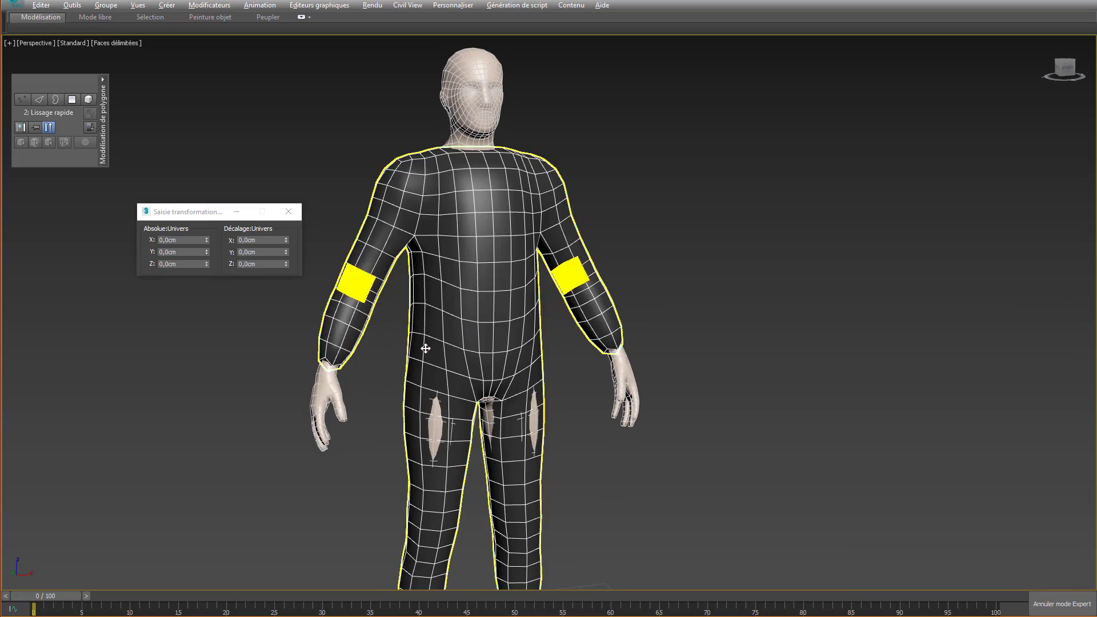
alt+middle_drag(426, 348, 509, 162)
alt+middle_drag(537, 375, 423, 308)
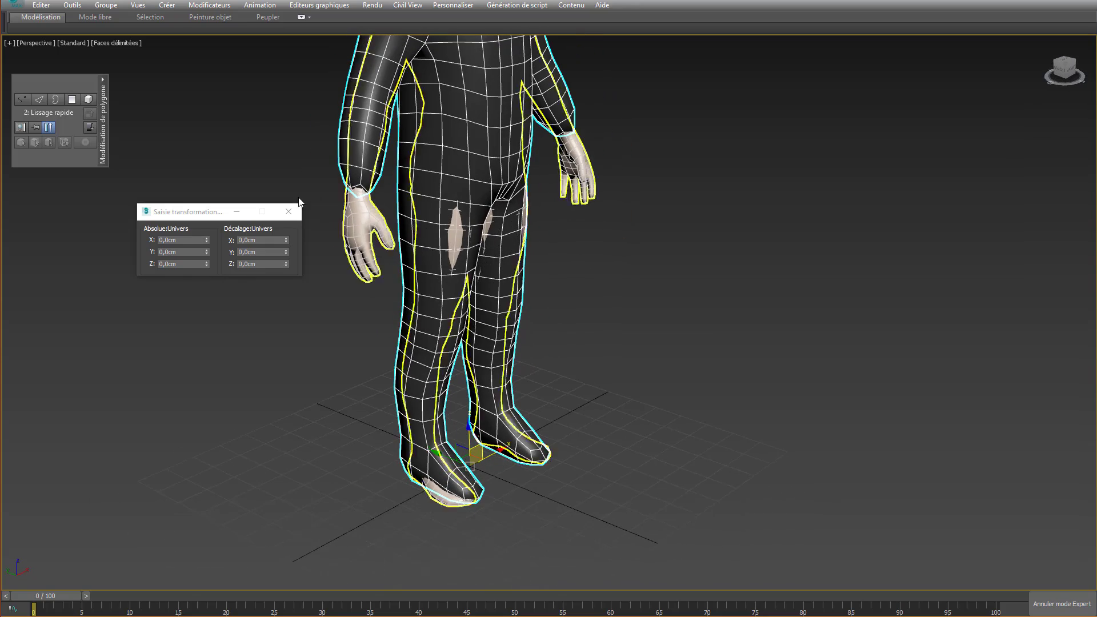
- Return to the Poly éditable level with the end result shown and make the suit see-through
click(88, 128)
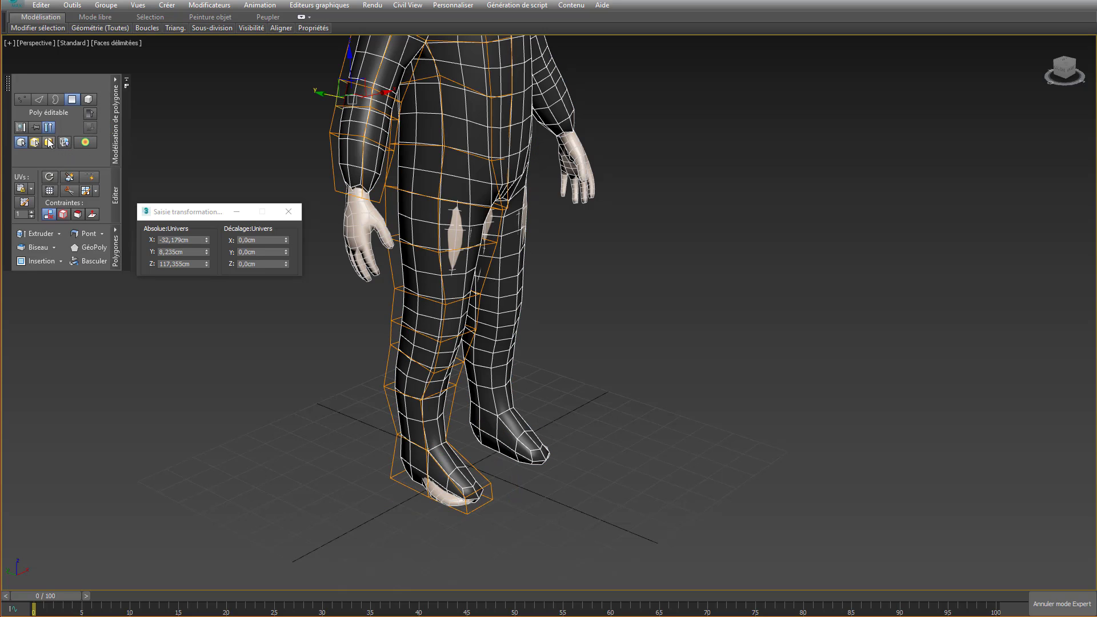
middle_drag(356, 296, 358, 369)
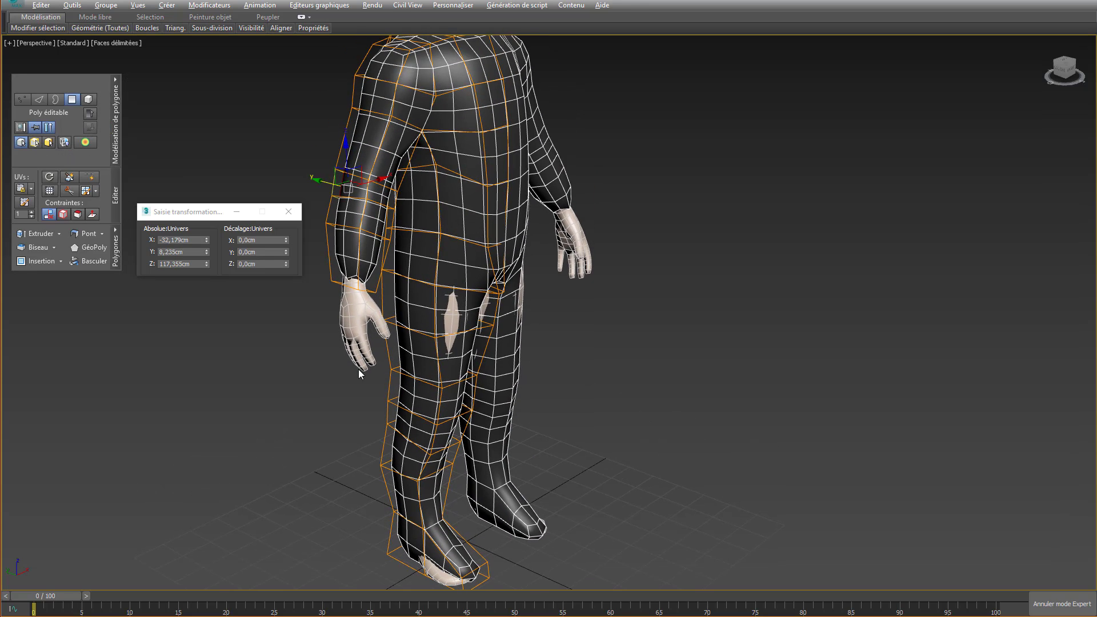
key(alt+x)
alt+middle_drag(434, 352, 418, 339)
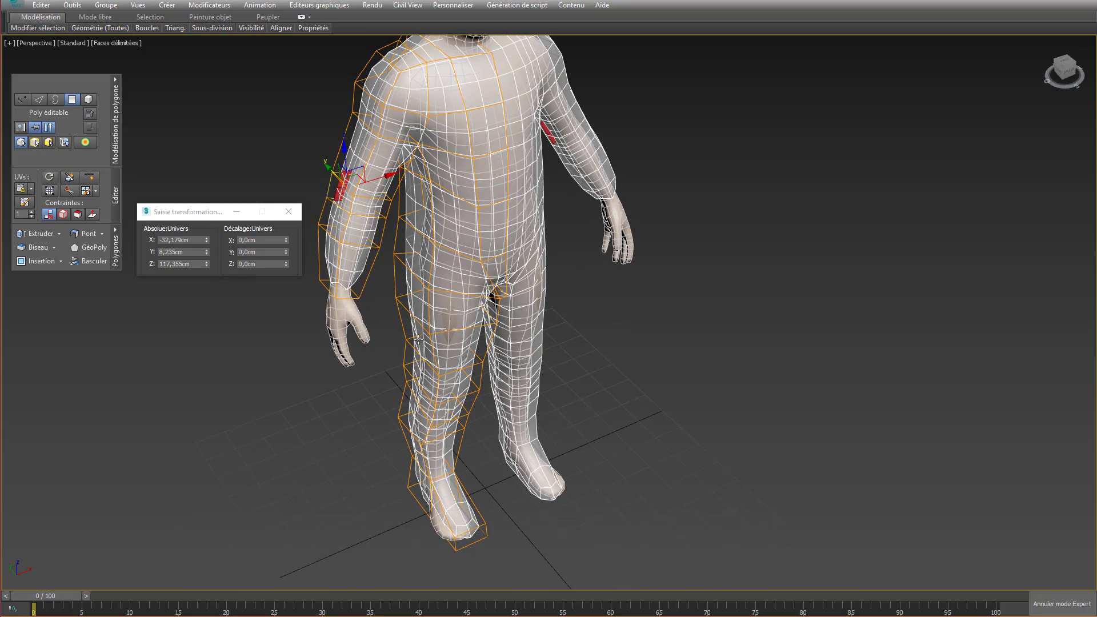
- Move the two vertices at the front of the outer thigh forward along Y, away from the leg, the lower one to Y about -11.6 cm
scroll(459, 341, up, 6)
right_click(457, 298)
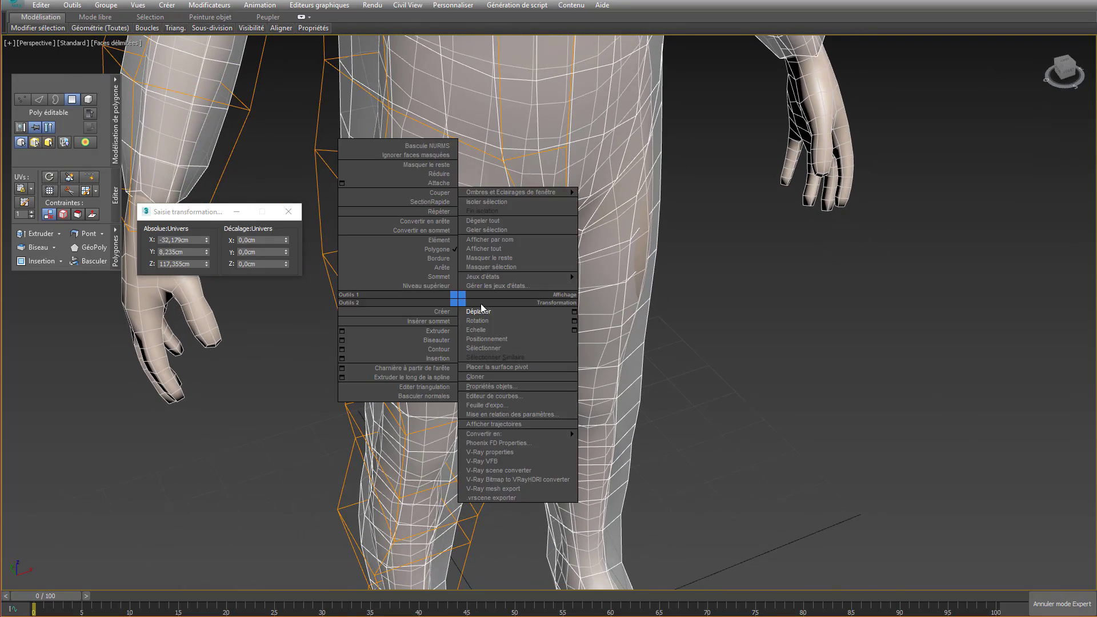
click(483, 314)
right_click(484, 316)
click(502, 326)
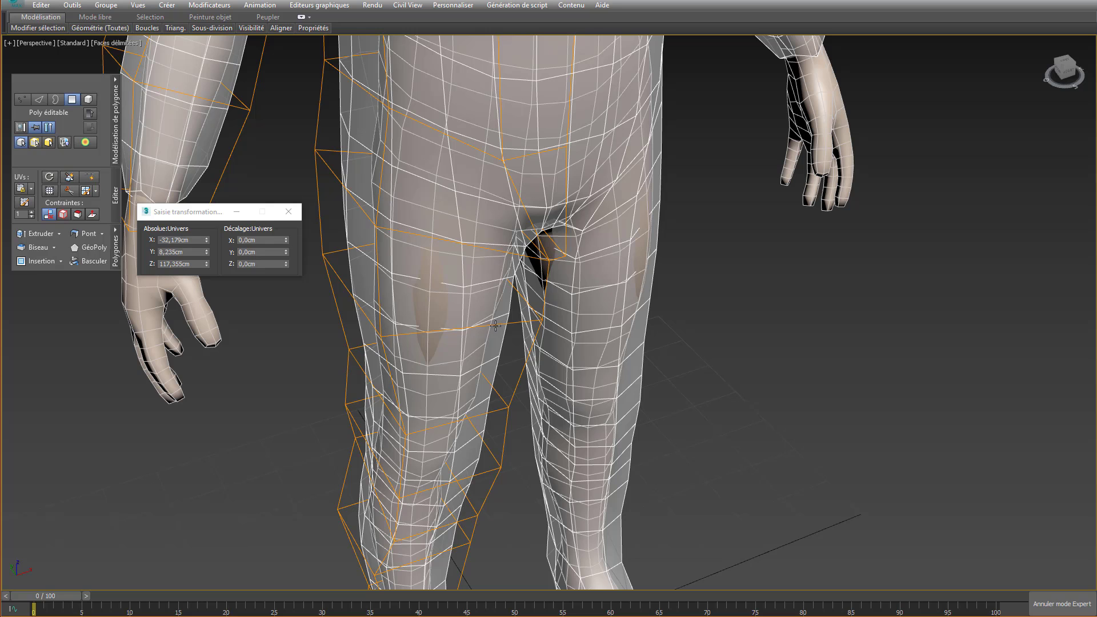
key(1)
click(382, 335)
mouse_move(382, 335)
alt+middle_down()
mouse_move(407, 355)
mouse_move(381, 337)
alt+middle_up()
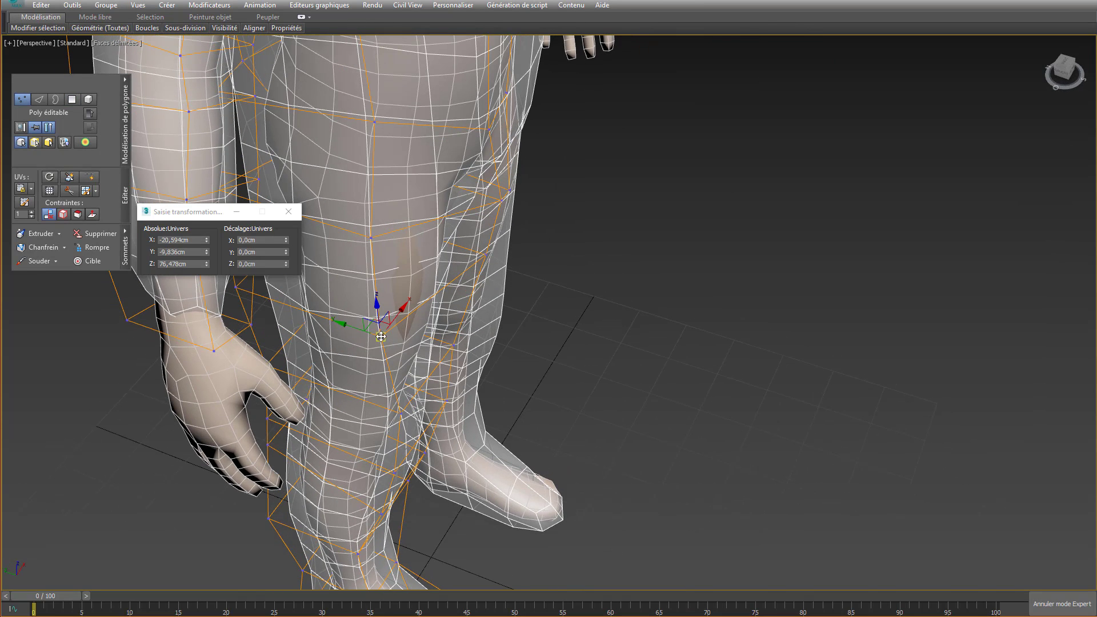
drag(354, 329, 368, 332)
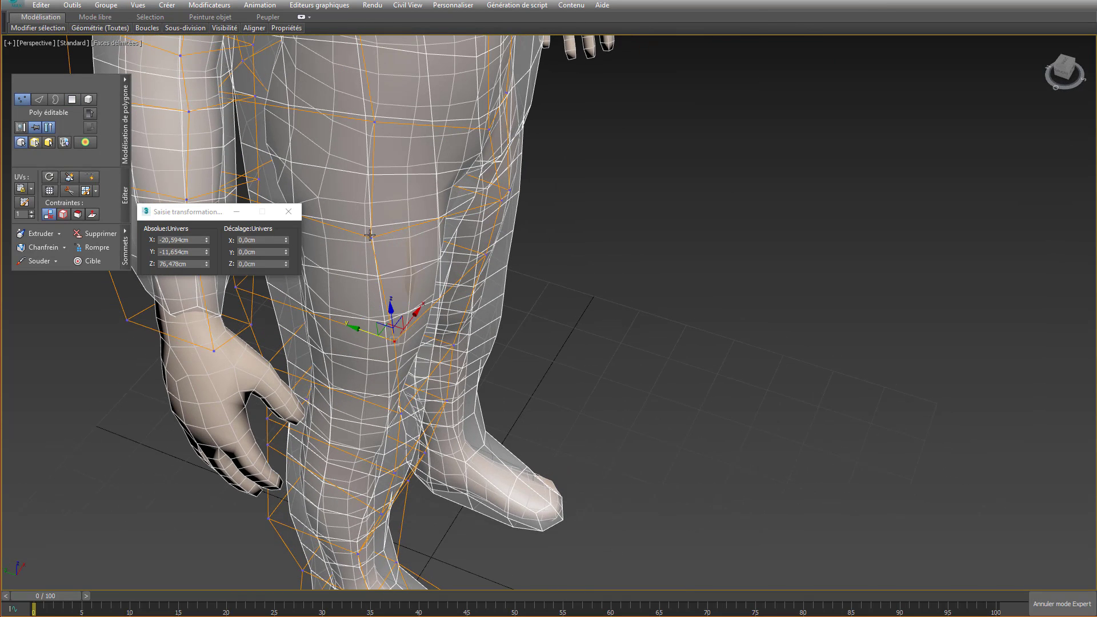
click(370, 235)
drag(353, 232, 374, 239)
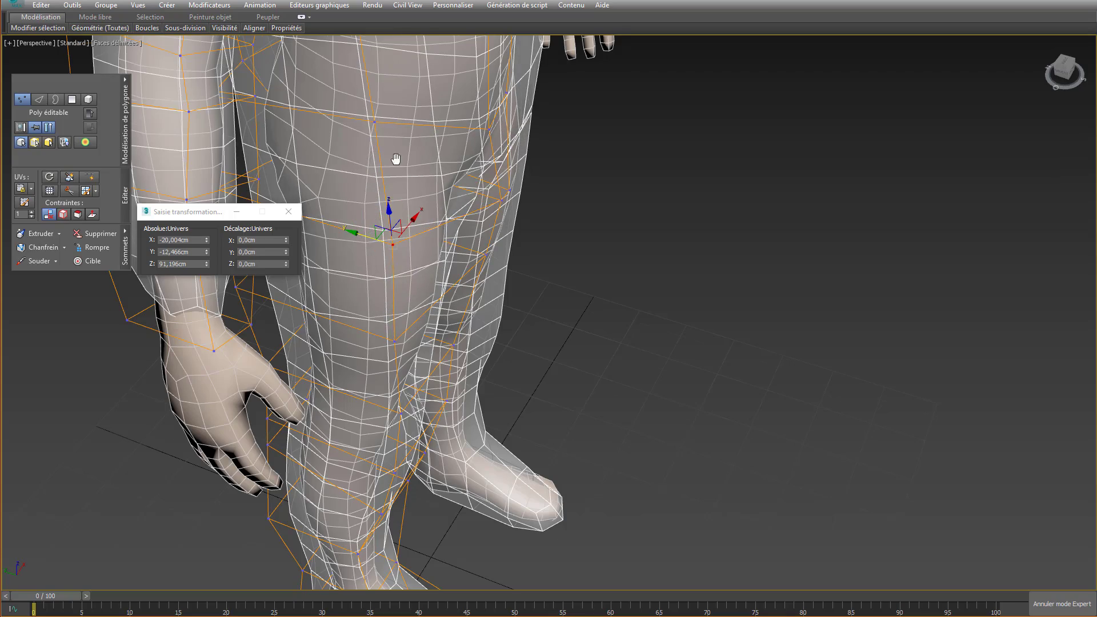
- Lower the vertex at the front side of the torso, below the armpit, to Z about 119.8 cm
mouse_move(396, 159)
middle_down()
mouse_move(399, 286)
mouse_move(359, 234)
mouse_move(393, 139)
middle_up()
click(408, 146)
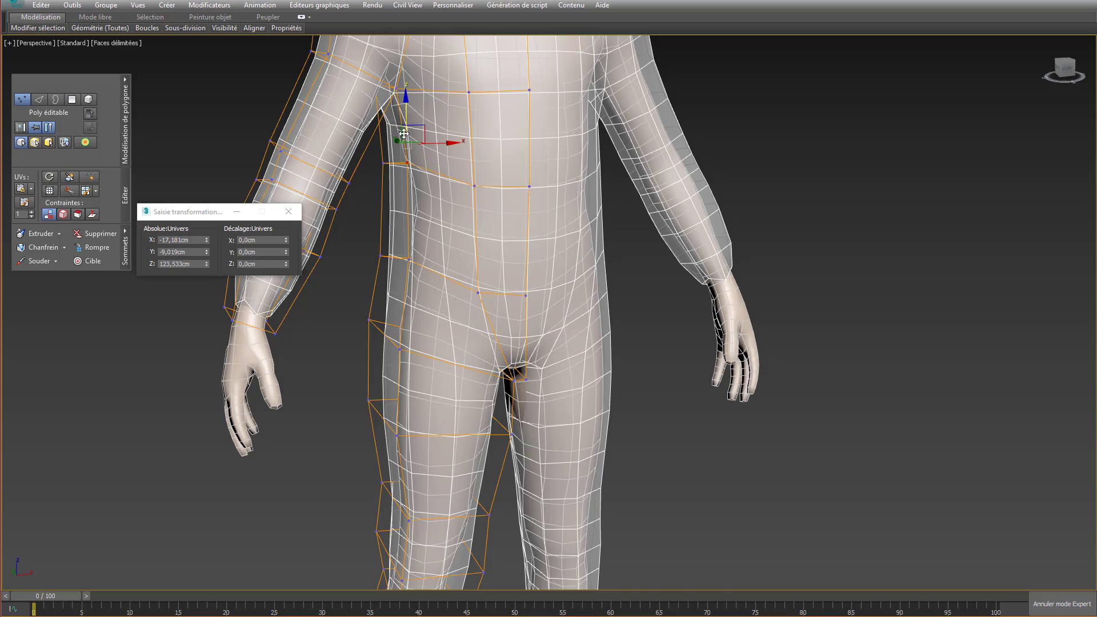
scroll(430, 213, down, 2)
alt+middle_drag(430, 210, 407, 234)
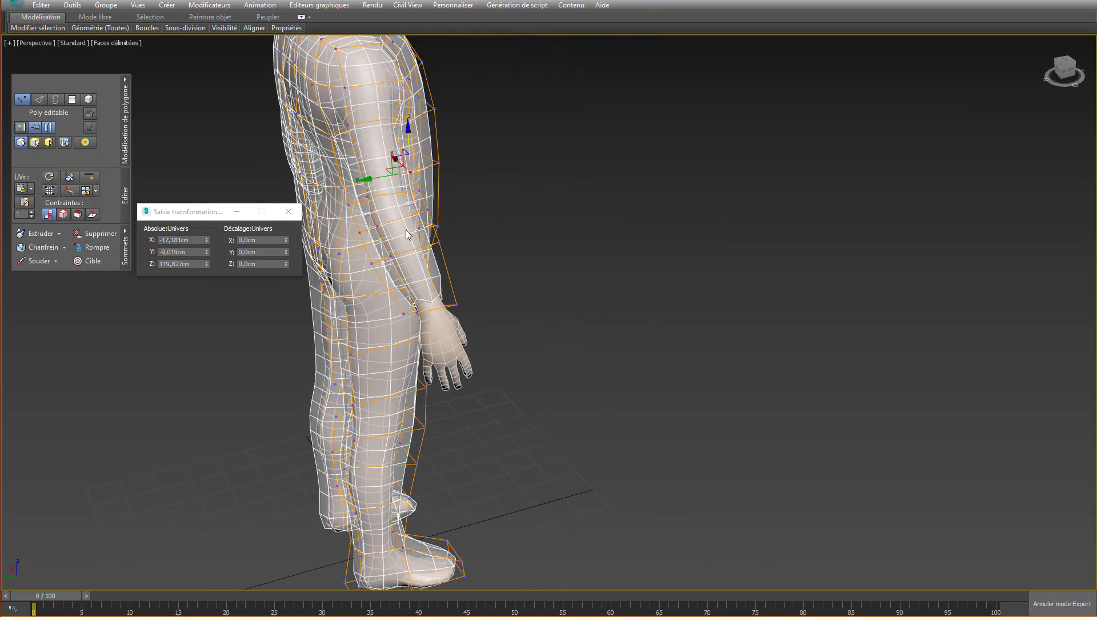
- Insert edge loops with SwiftLoop around the sleeve near the wrist, around the ankle and around the forefoot
click(91, 180)
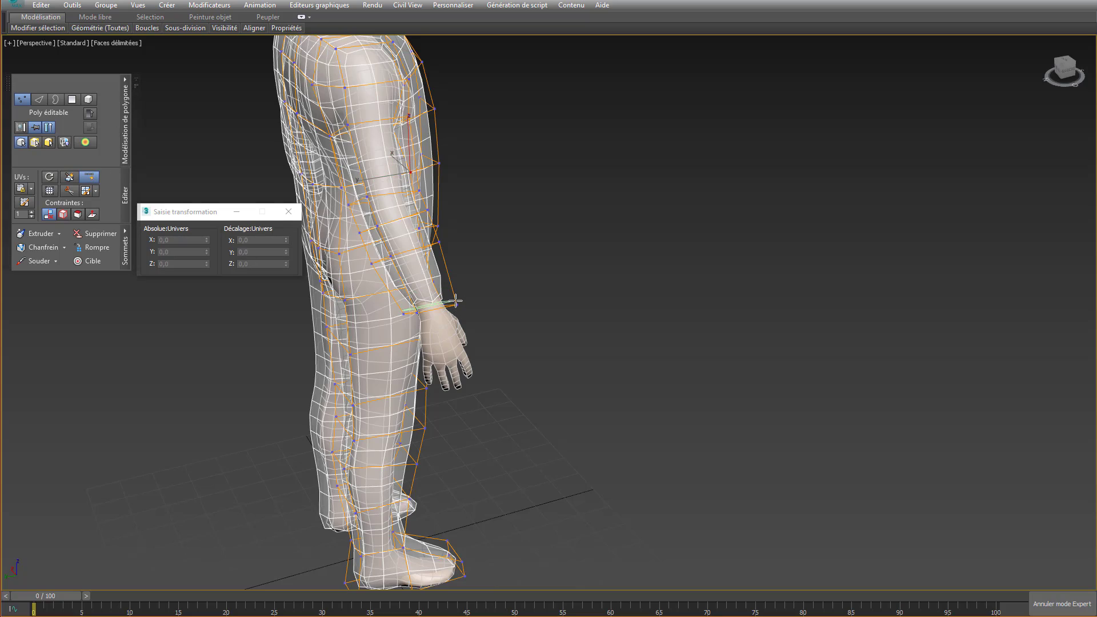
alt+middle_drag(465, 299, 418, 273)
scroll(384, 262, down, 5)
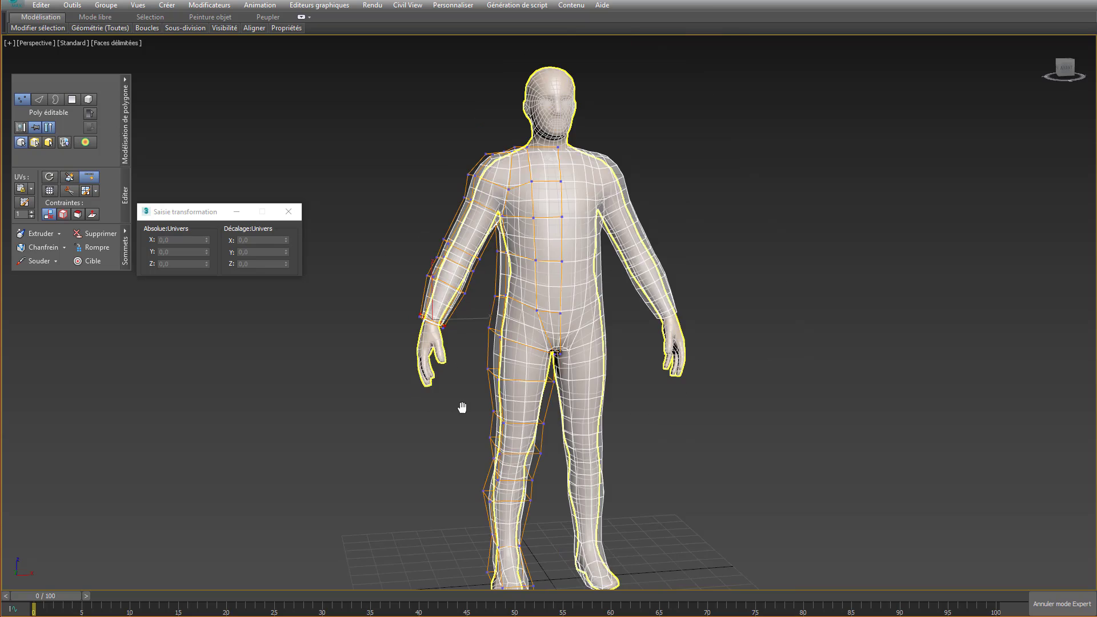
scroll(460, 365, up, 8)
scroll(457, 345, up, 2)
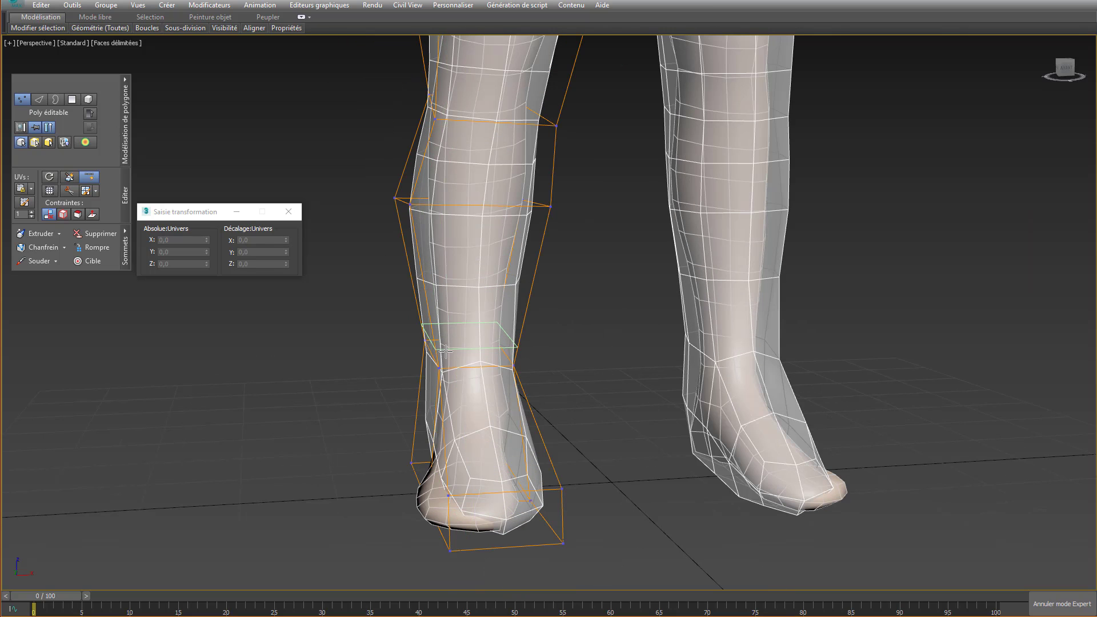
click(449, 546)
- Move the sole vertices under the middle of the foot and under the forefoot back toward the heel, the forefoot ones to Y about -6.1 cm
alt+middle_drag(449, 545, 466, 515)
click(474, 441)
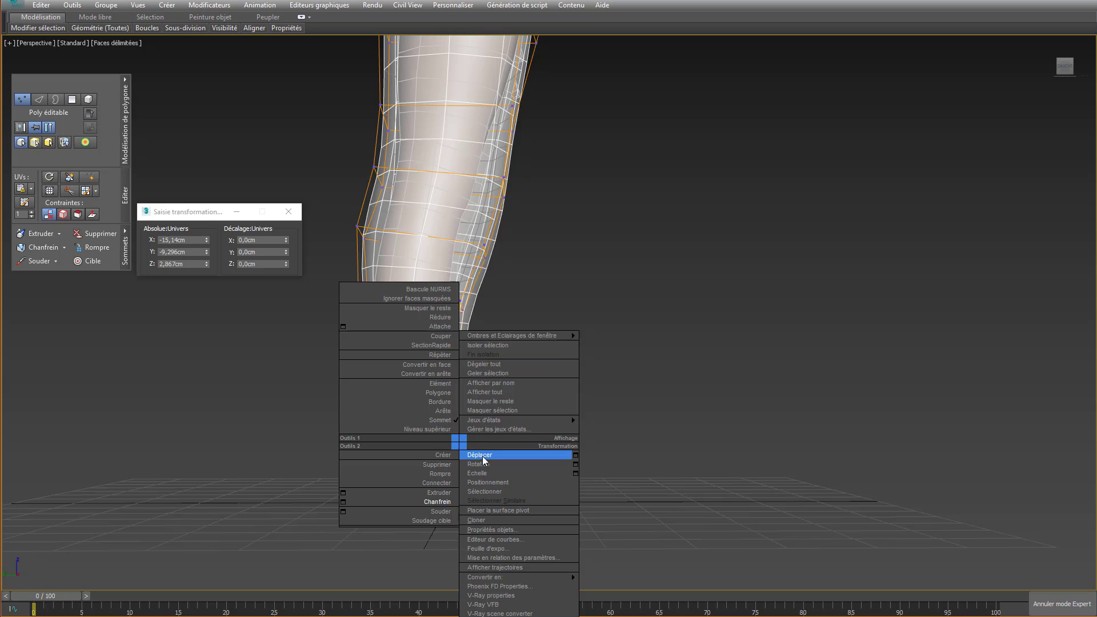
click(482, 455)
click(458, 508)
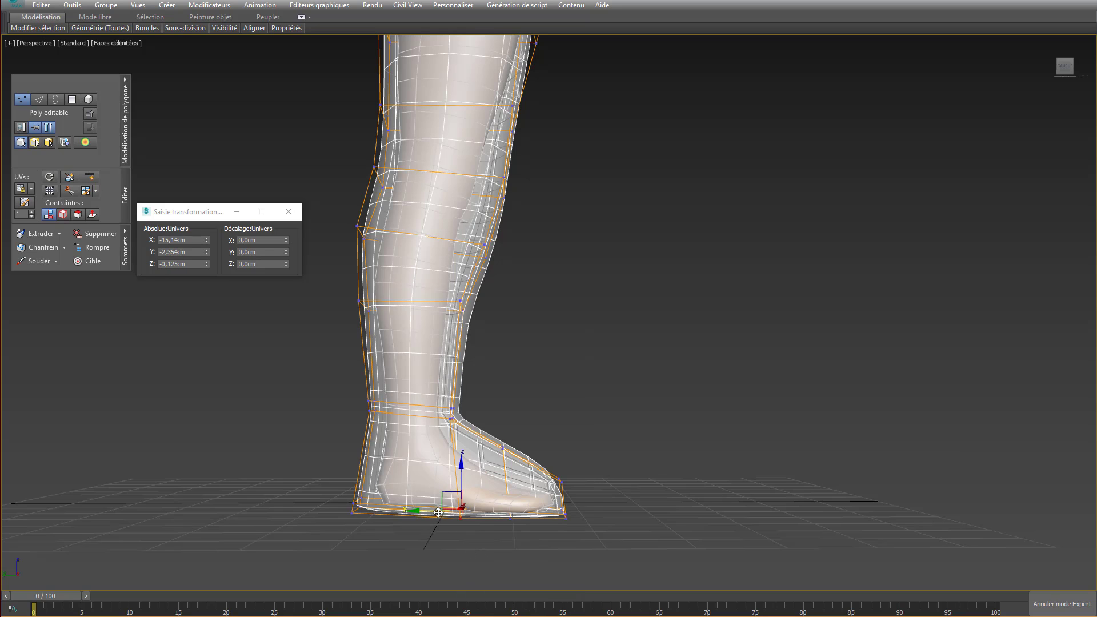
drag(438, 512, 399, 507)
click(507, 517)
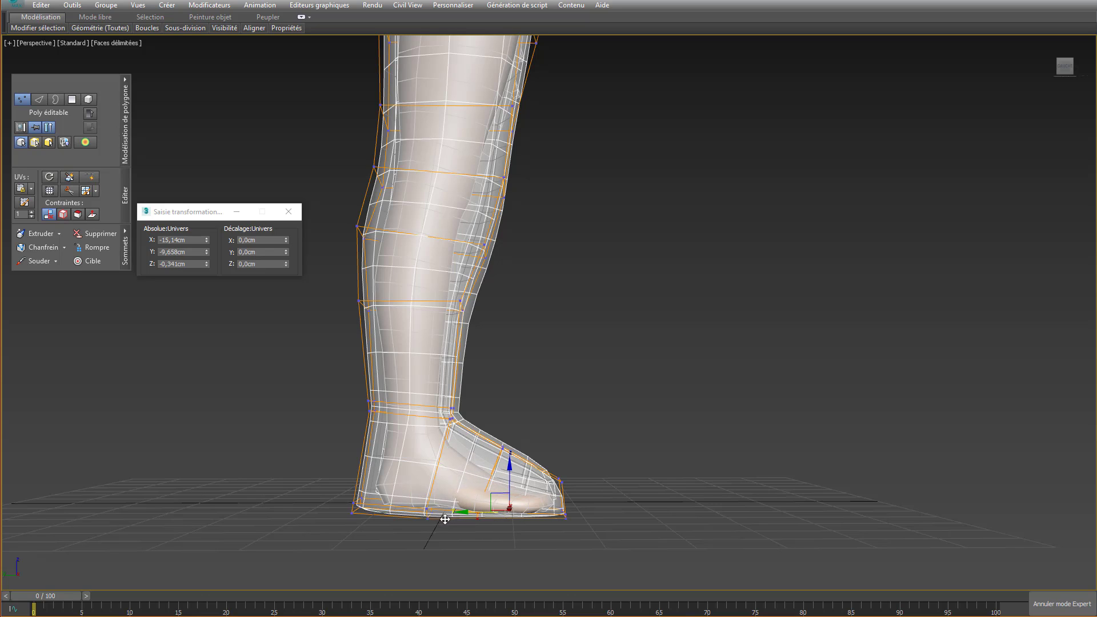
drag(437, 519, 454, 527)
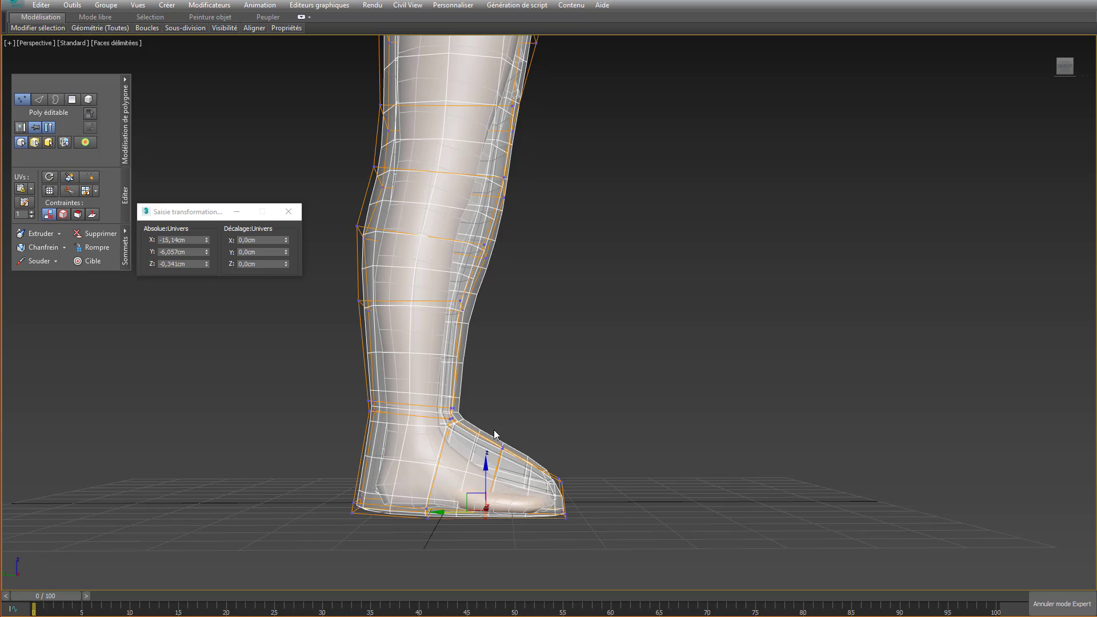
- Lower the vertices on top of the forefoot so the suit follows the foot more closely
click(503, 448)
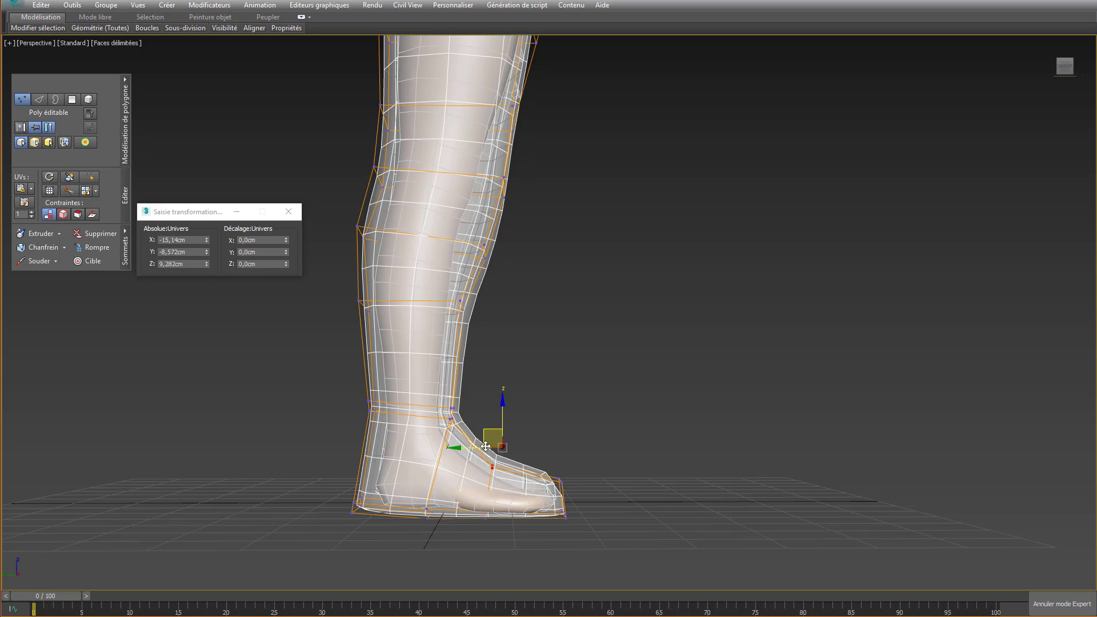
drag(479, 451, 479, 452)
alt+middle_drag(505, 474, 461, 470)
drag(404, 434, 400, 420)
drag(471, 471, 437, 476)
- Select the vertices around the ankle and rotate them with Rotation
alt+middle_drag(437, 476, 440, 395)
drag(411, 369, 312, 385)
right_click(312, 385)
click(341, 408)
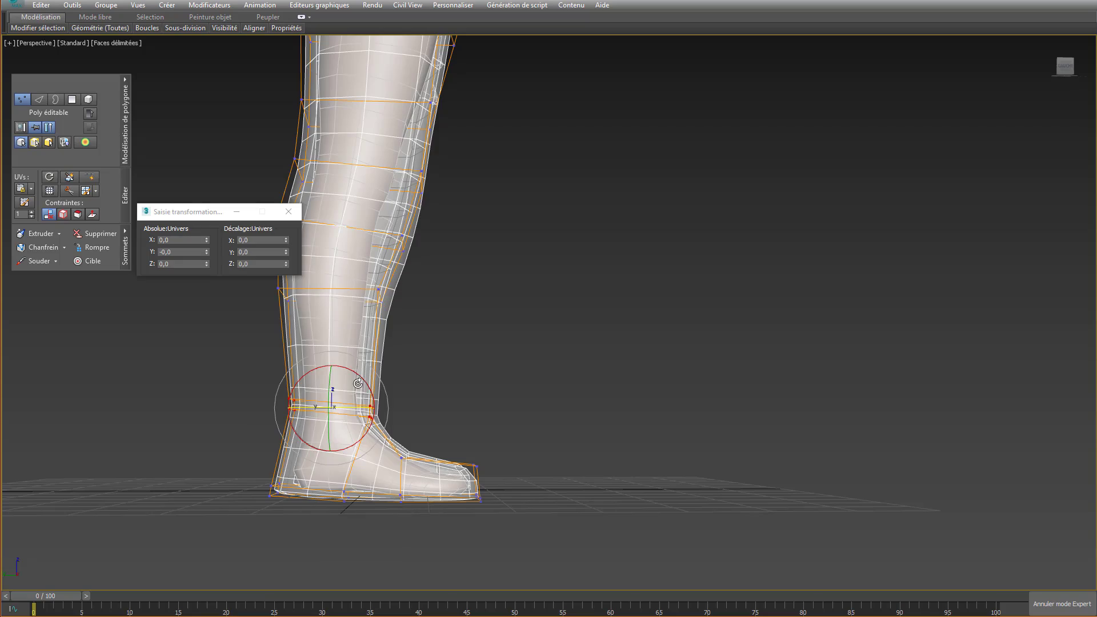
- Move the sole's inner arch vertex and inner heel vertex toward the foot along X, the heel one to about -10.8 cm
alt+middle_drag(319, 395, 310, 509)
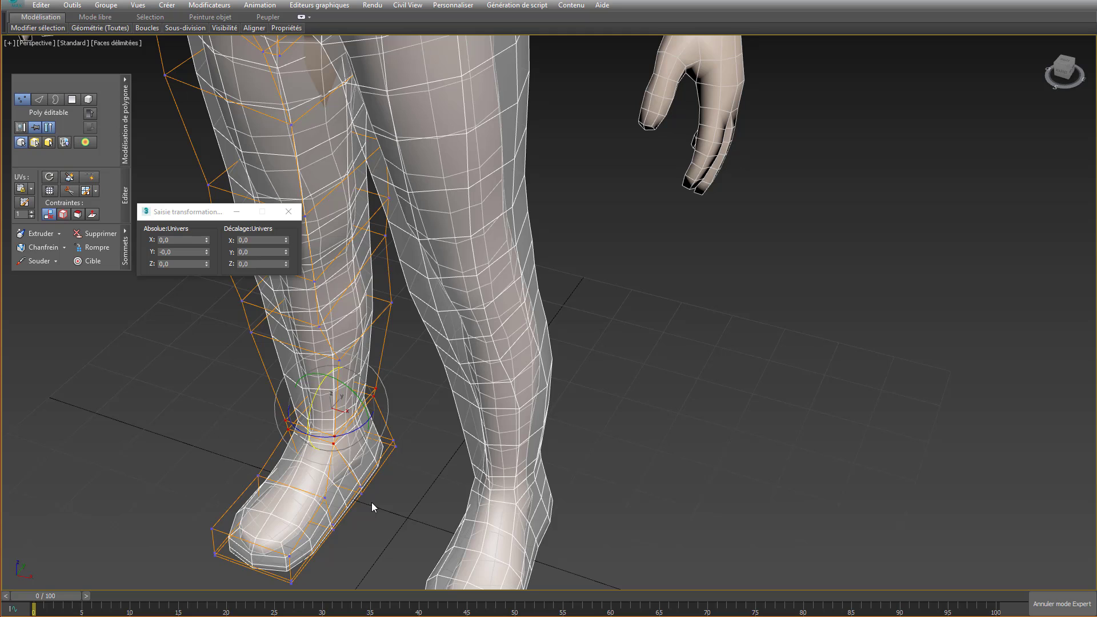
mouse_move(372, 502)
mouse_down()
mouse_move(347, 483)
mouse_move(374, 487)
mouse_up()
right_click(347, 484)
click(372, 457)
drag(384, 443, 375, 541)
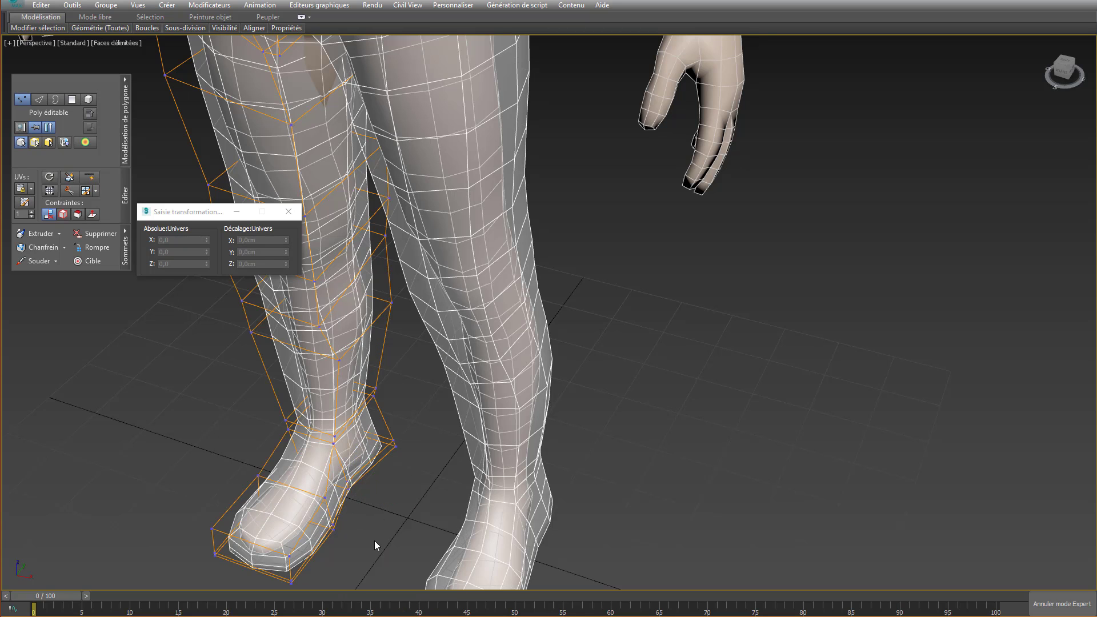
mouse_move(375, 540)
alt+middle_down()
mouse_move(413, 518)
mouse_move(376, 539)
alt+middle_up()
drag(334, 511, 332, 506)
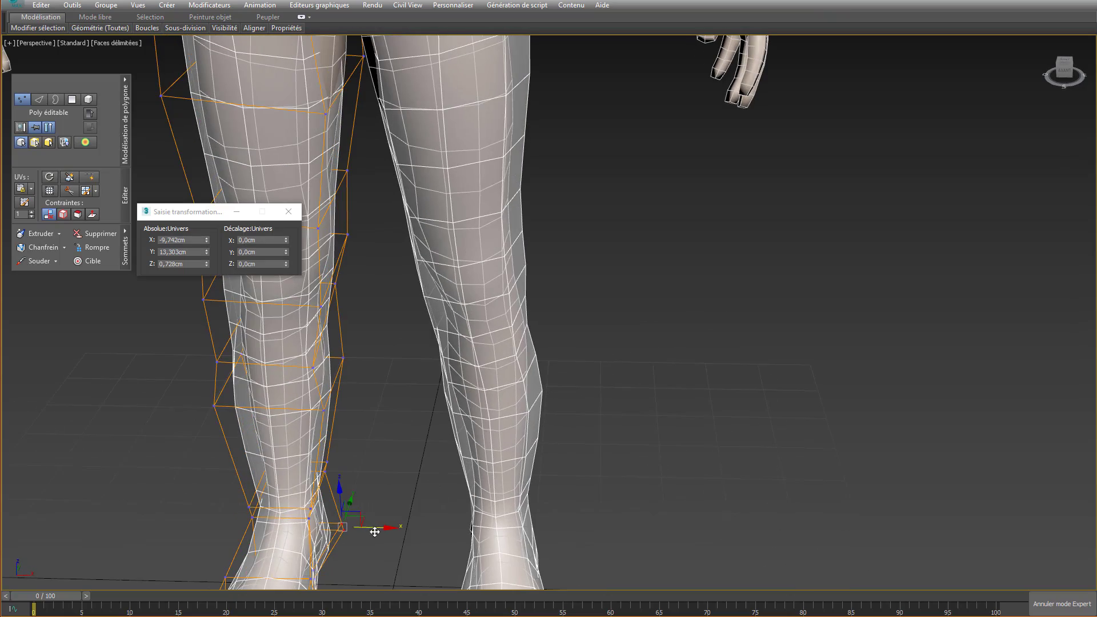
alt+middle_drag(333, 506, 103, 546)
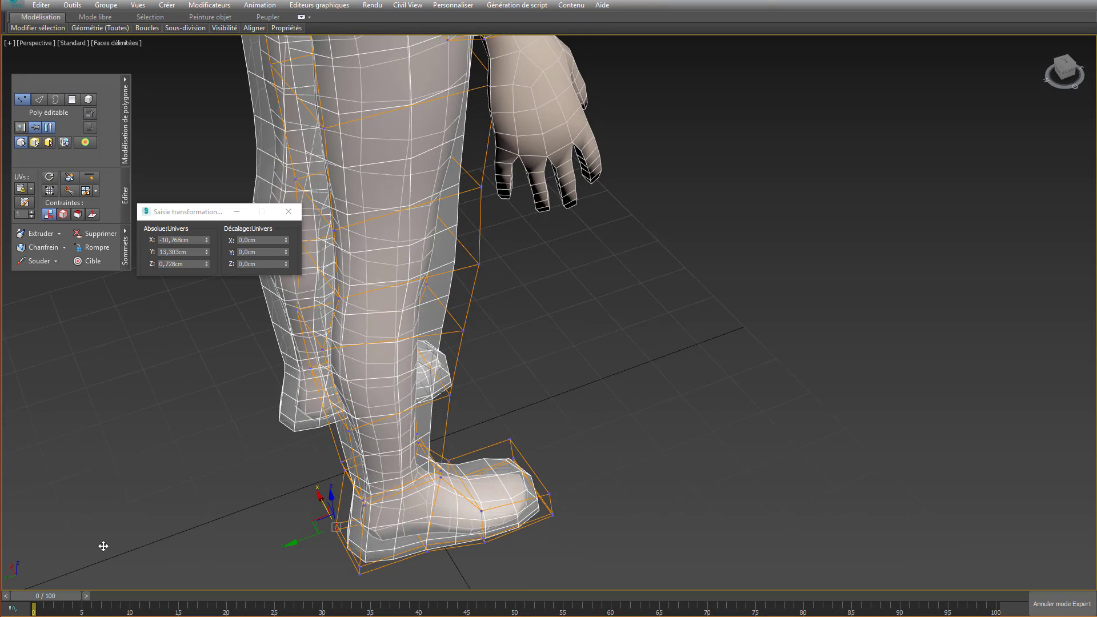
- Insert an edge loop with SwiftLoop around the lower leg just above the ankle, at Z about 15.3 cm
middle_drag(407, 483, 385, 421)
alt+middle_drag(385, 421, 359, 383)
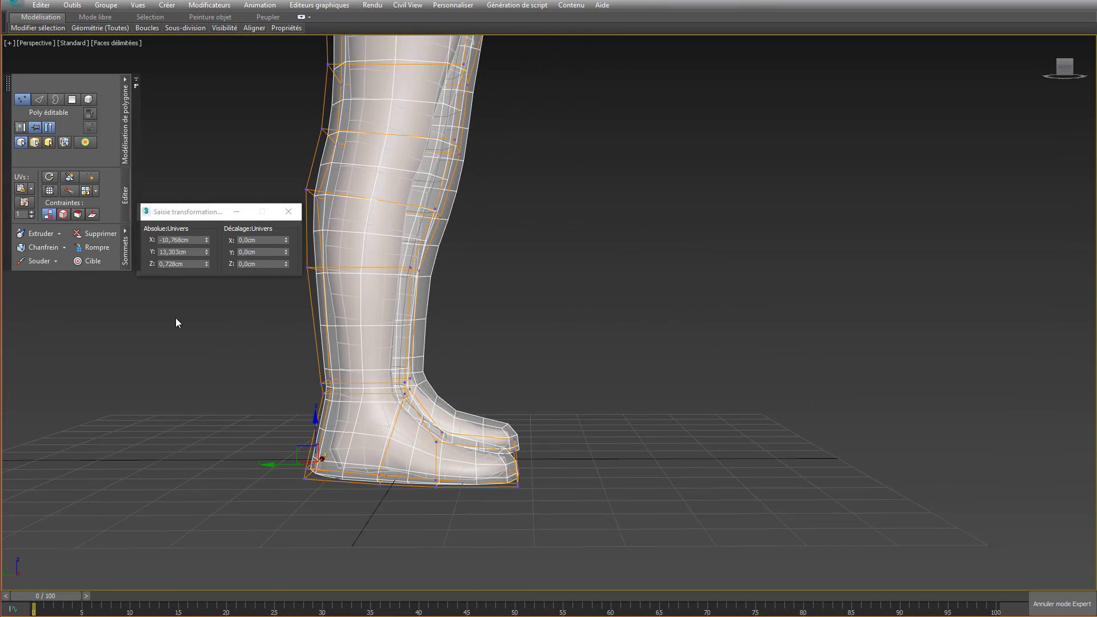
click(92, 177)
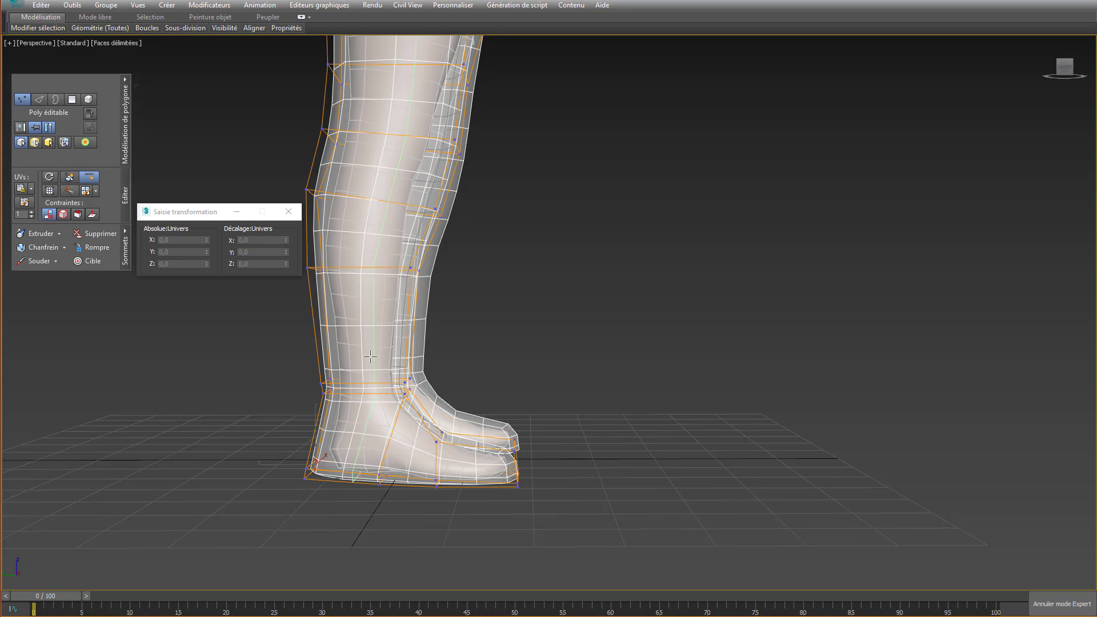
click(335, 361)
alt+middle_drag(335, 361, 345, 355)
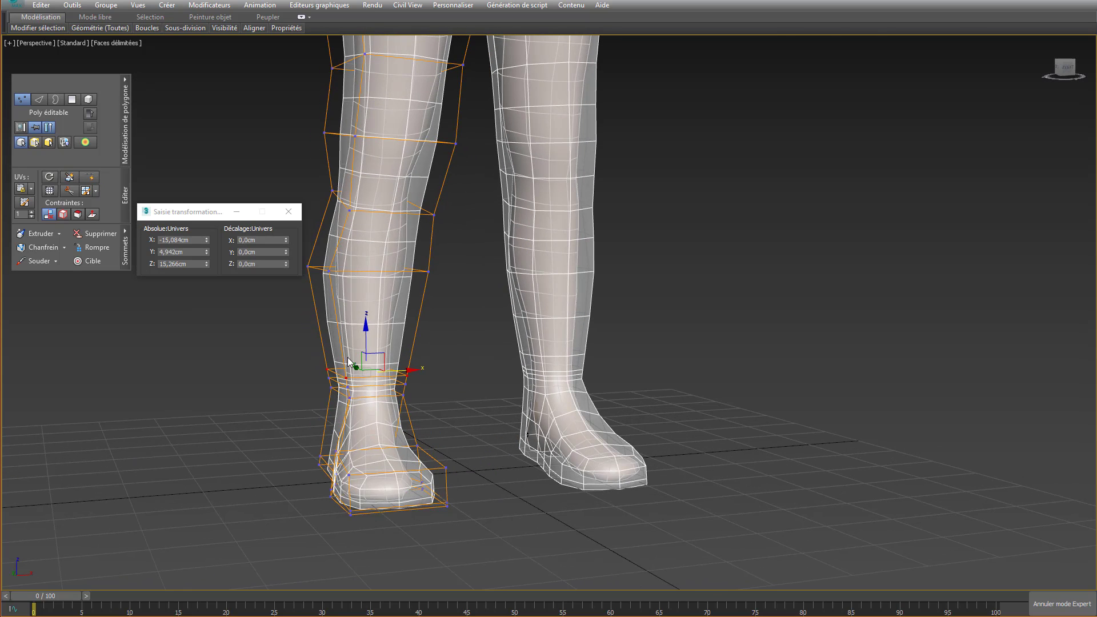
- Scale up the edge loop above the ankle to widen the bottom of the trouser leg
right_click(344, 354)
click(375, 386)
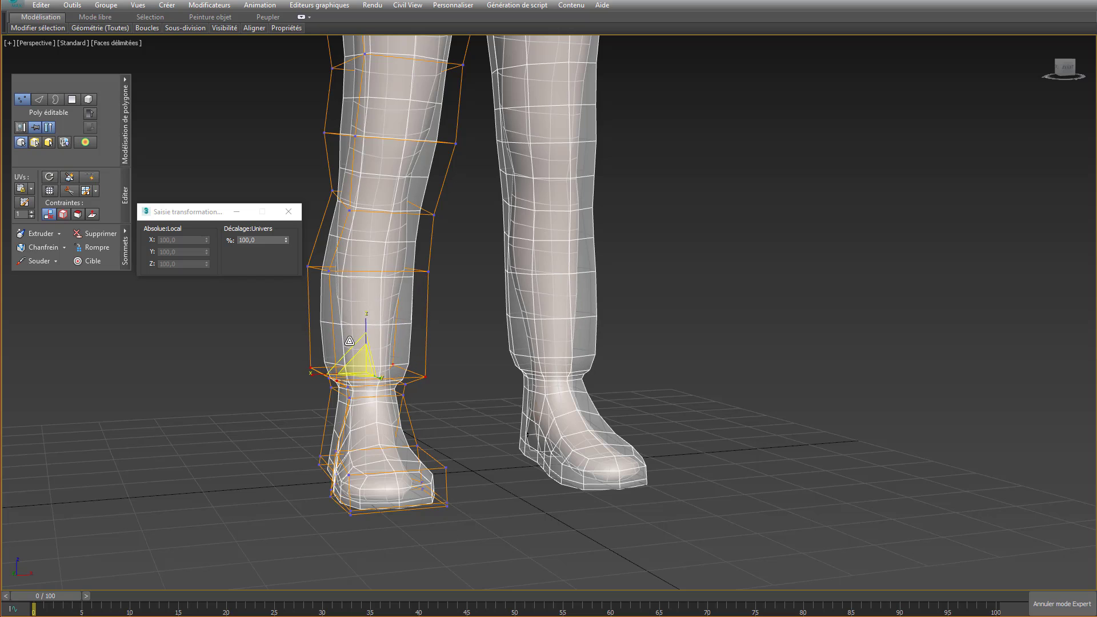
drag(350, 331, 346, 329)
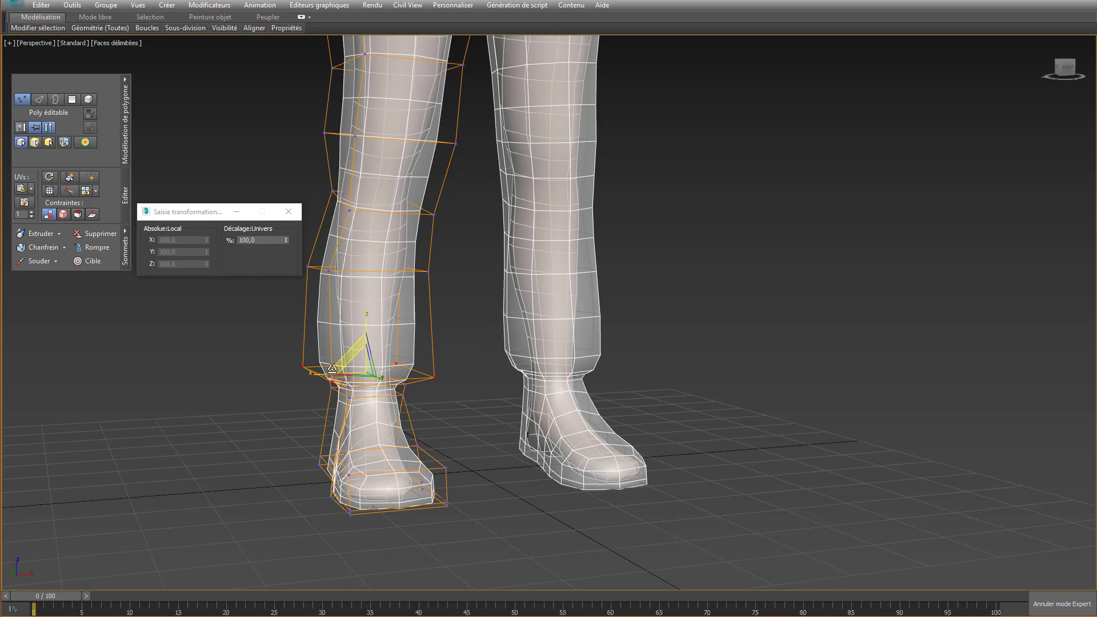
mouse_move(326, 324)
alt+middle_down()
mouse_move(319, 310)
mouse_move(335, 343)
alt+middle_up()
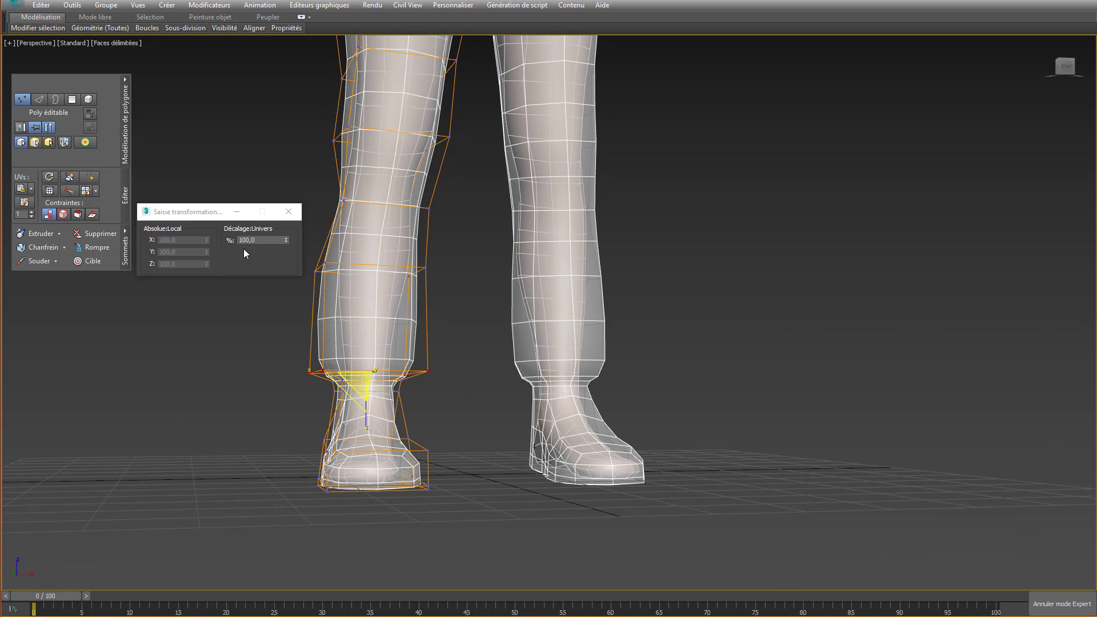
- Insert another edge loop just below the widened hem, at Z about 14.6 cm, and scale it down toward the ankle
click(89, 176)
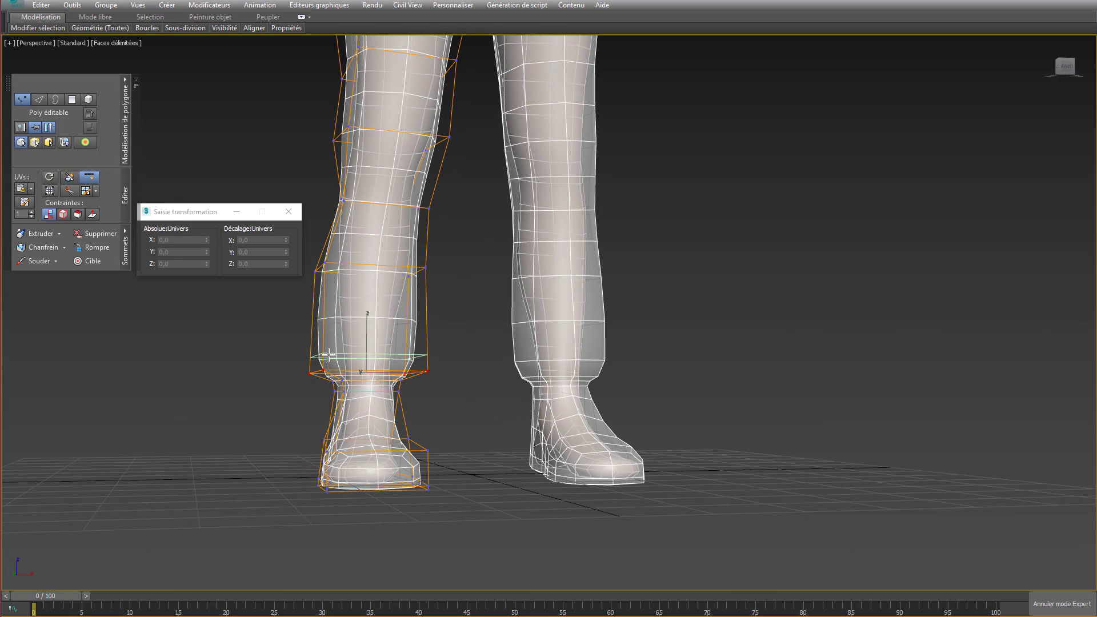
click(333, 373)
scroll(348, 371, up, 4)
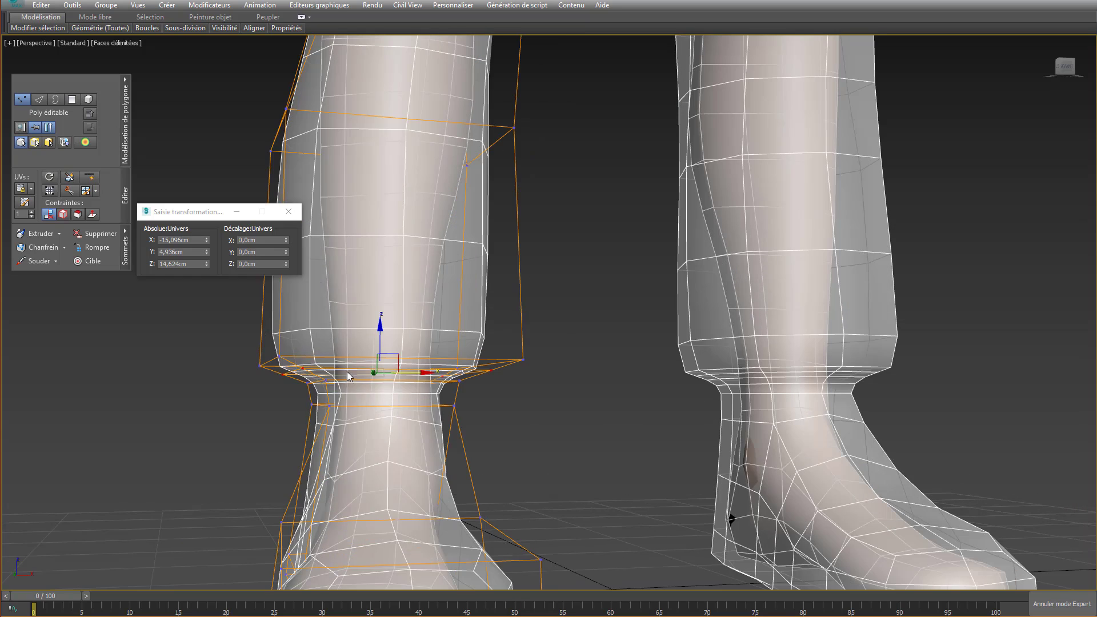
right_click(345, 370)
click(377, 401)
drag(370, 382, 374, 407)
scroll(373, 384, down, 5)
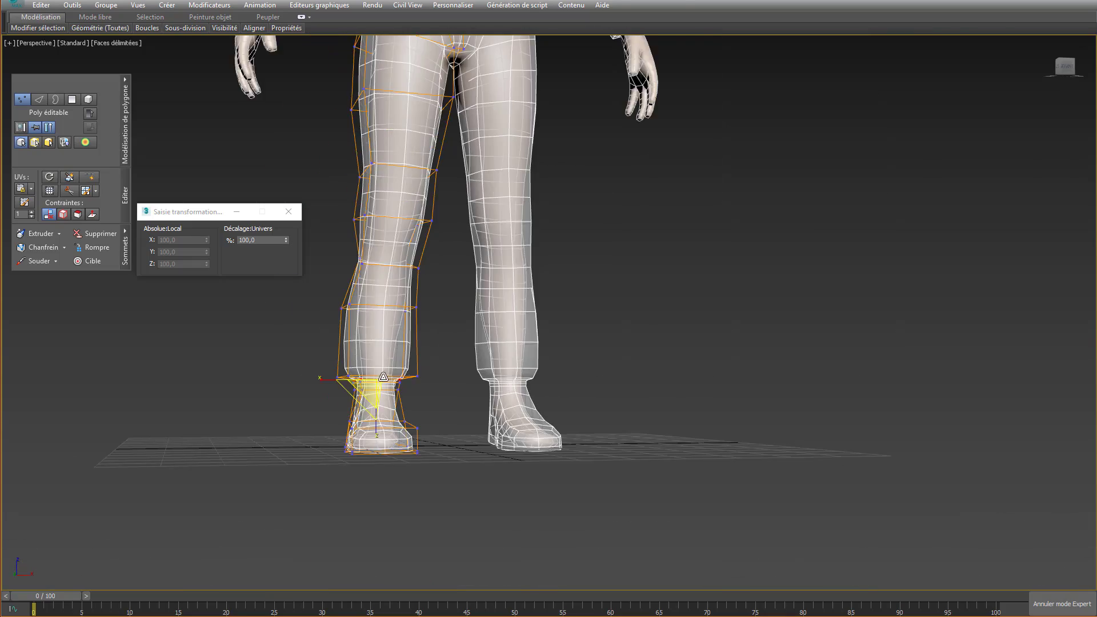
- Turn off the see-through display of the suit and activate the Move tool for the inner foot vertices
alt+middle_drag(374, 384, 407, 445)
key(alt+x)
scroll(448, 433, down, 3)
scroll(440, 474, up, 3)
scroll(440, 475, up, 3)
right_click(406, 445)
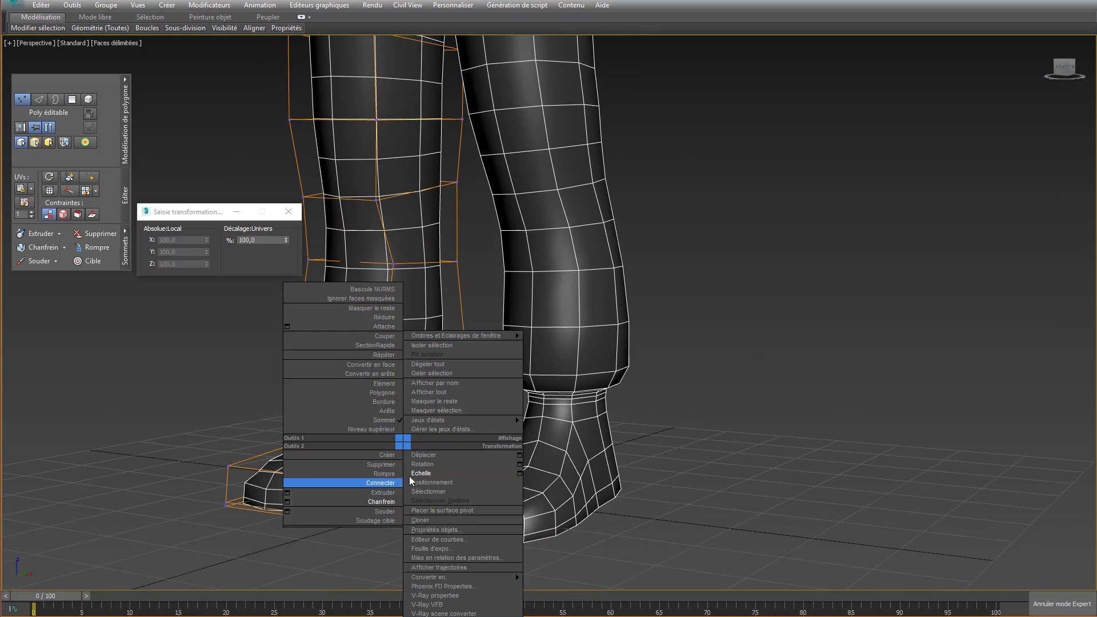
click(429, 457)
drag(386, 443, 390, 446)
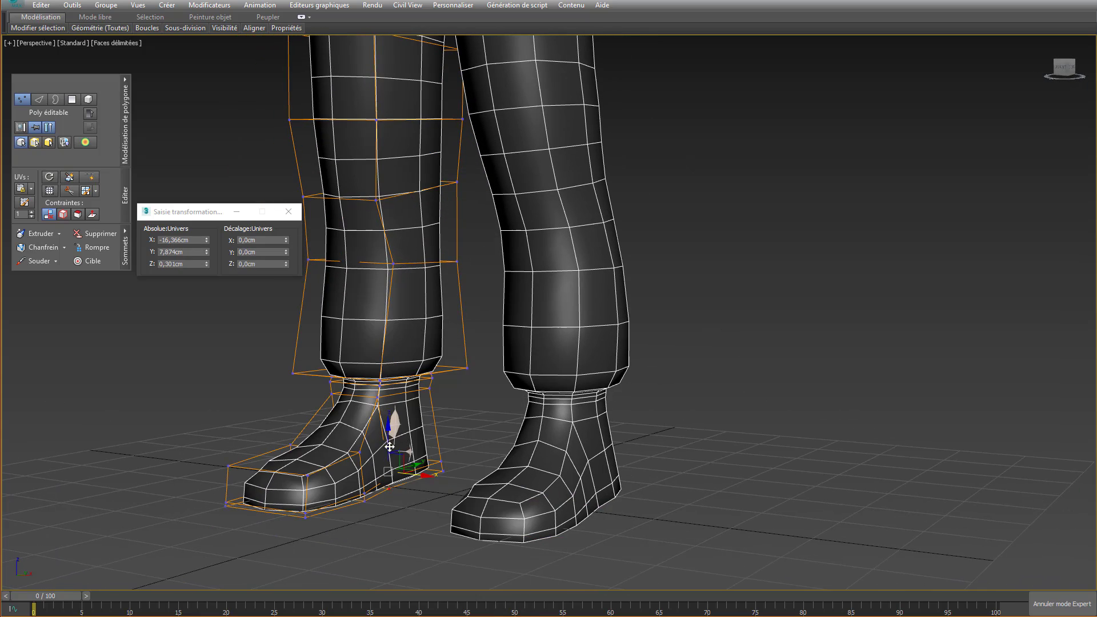
click(384, 444)
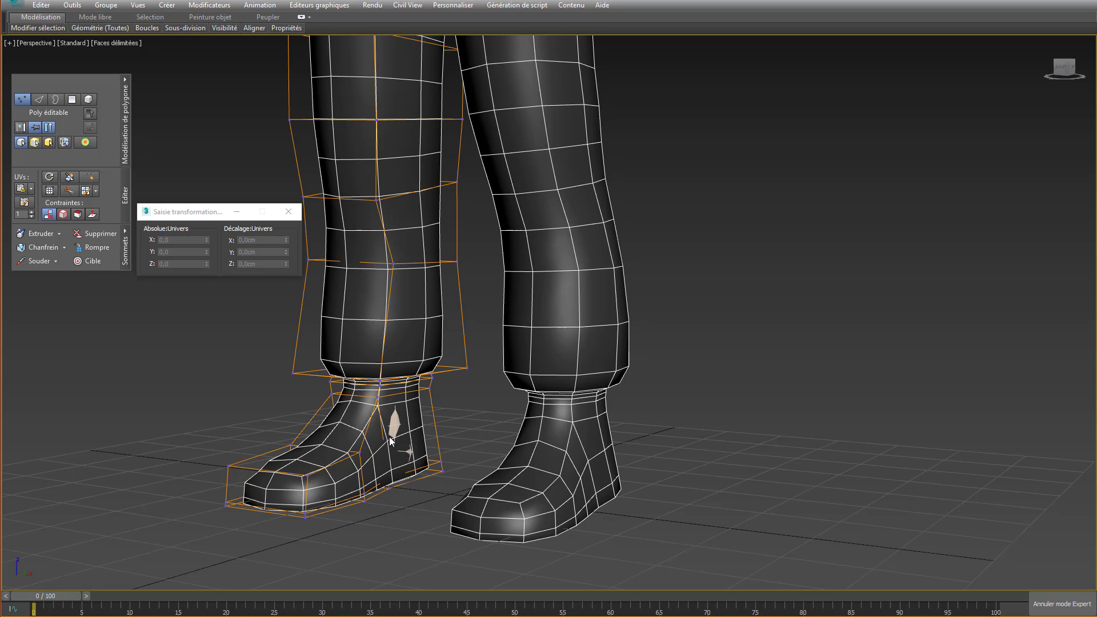
click(388, 488)
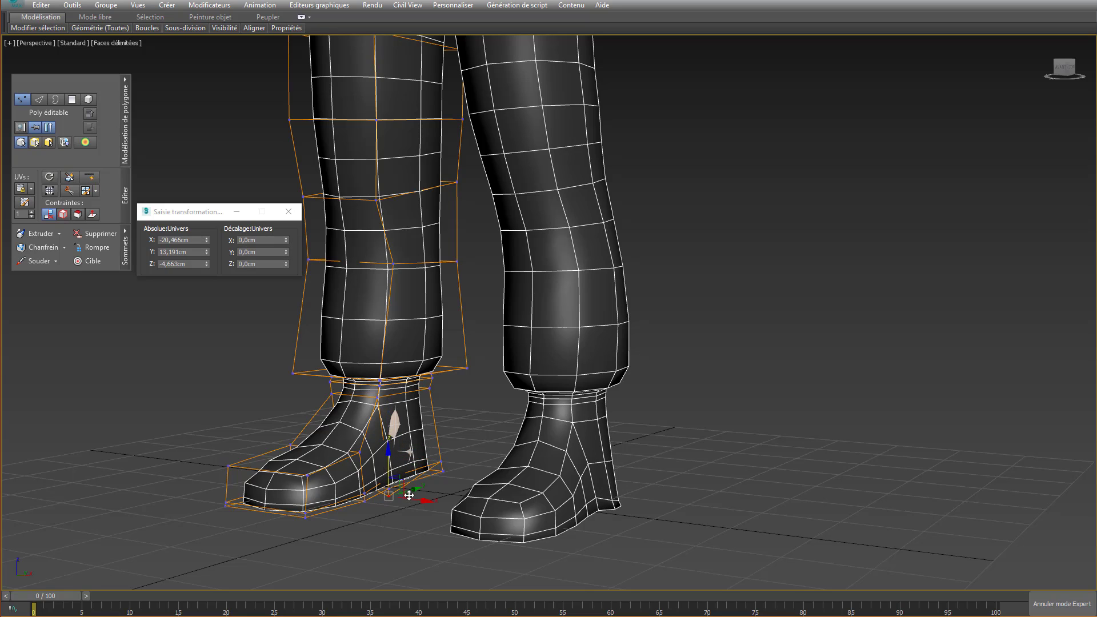
right_click(403, 442)
click(382, 502)
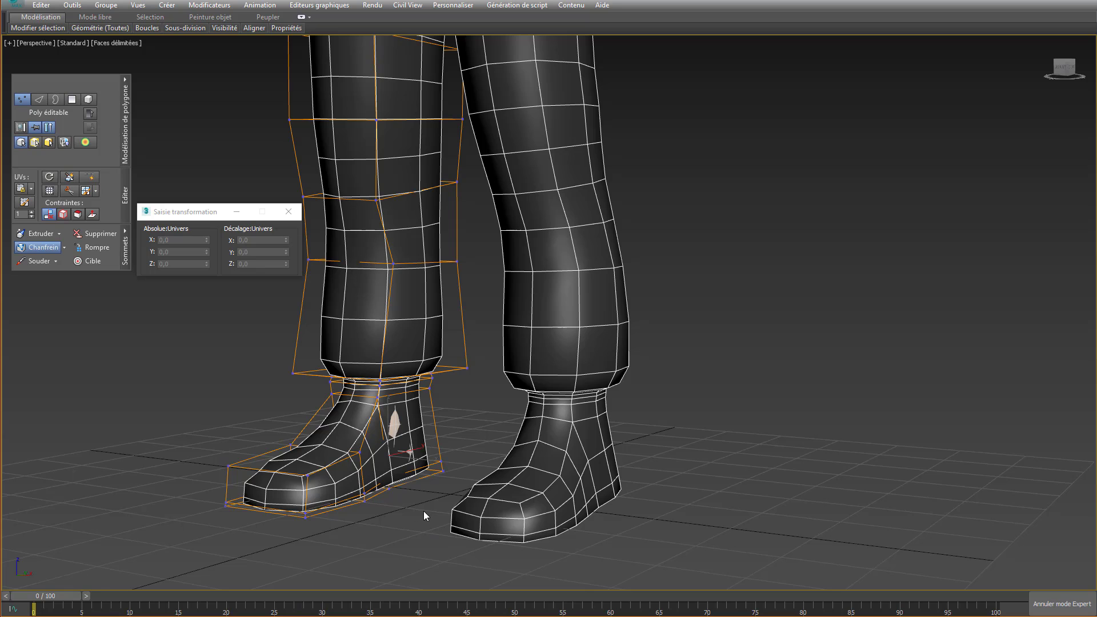
right_click(410, 485)
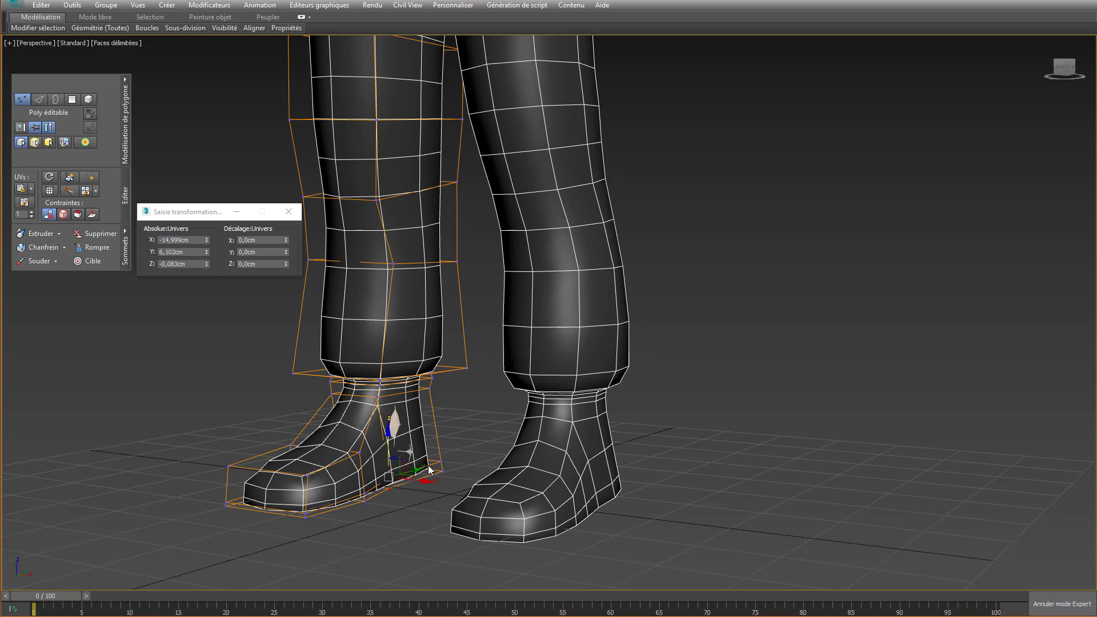
- Shift the inner sole vertex and the inner, outer and rear vertices of the ankle loop along X to fit the ankle
drag(423, 481, 425, 481)
alt+middle_drag(418, 420, 458, 416)
drag(431, 399, 405, 388)
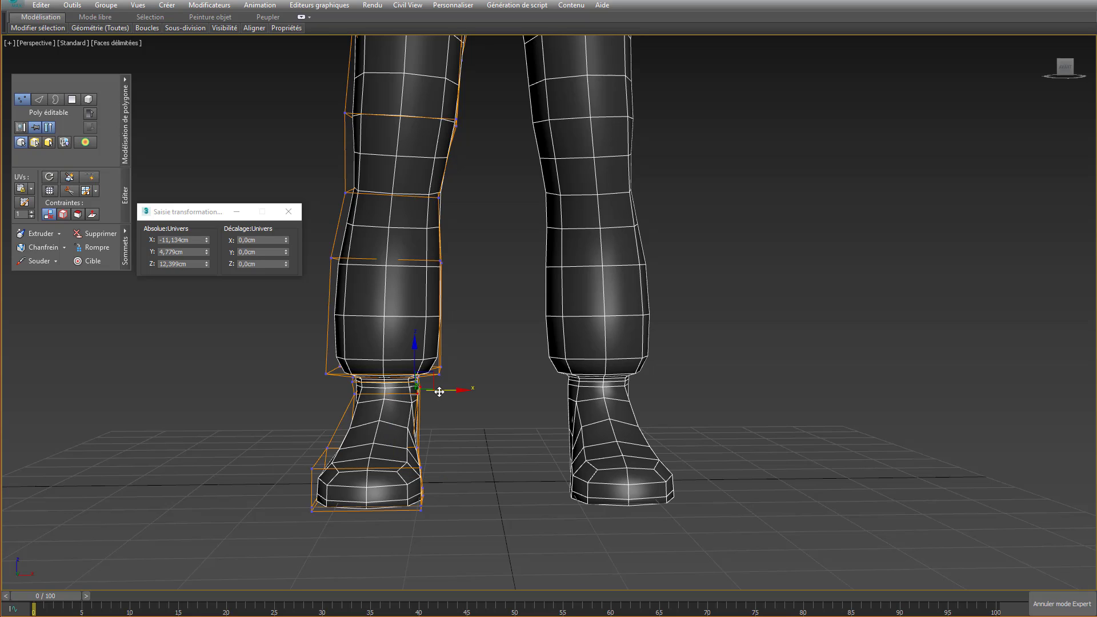
click(356, 394)
drag(375, 398, 382, 398)
alt+middle_drag(382, 398, 326, 423)
click(293, 404)
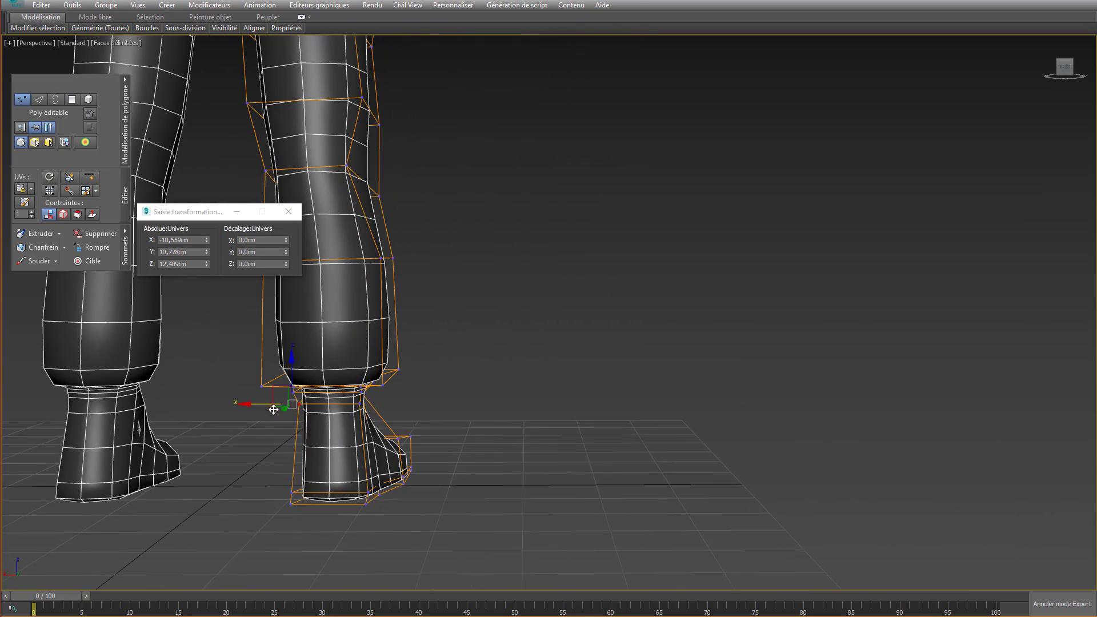
click(360, 402)
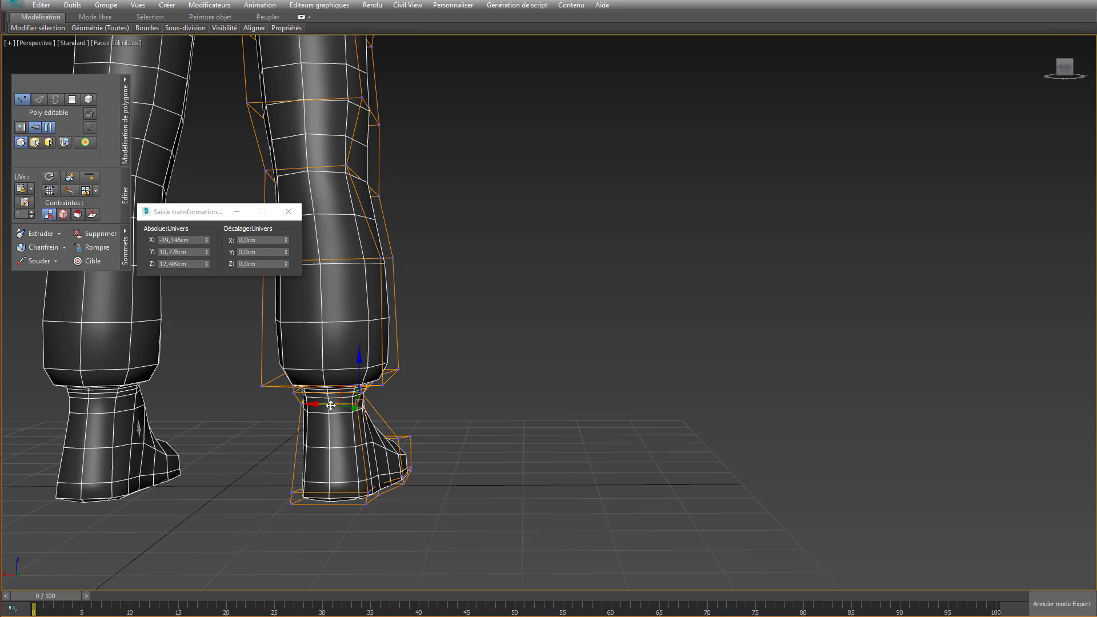
- Insert an edge loop with SwiftLoop around the foot between the ankle and the sole
click(89, 177)
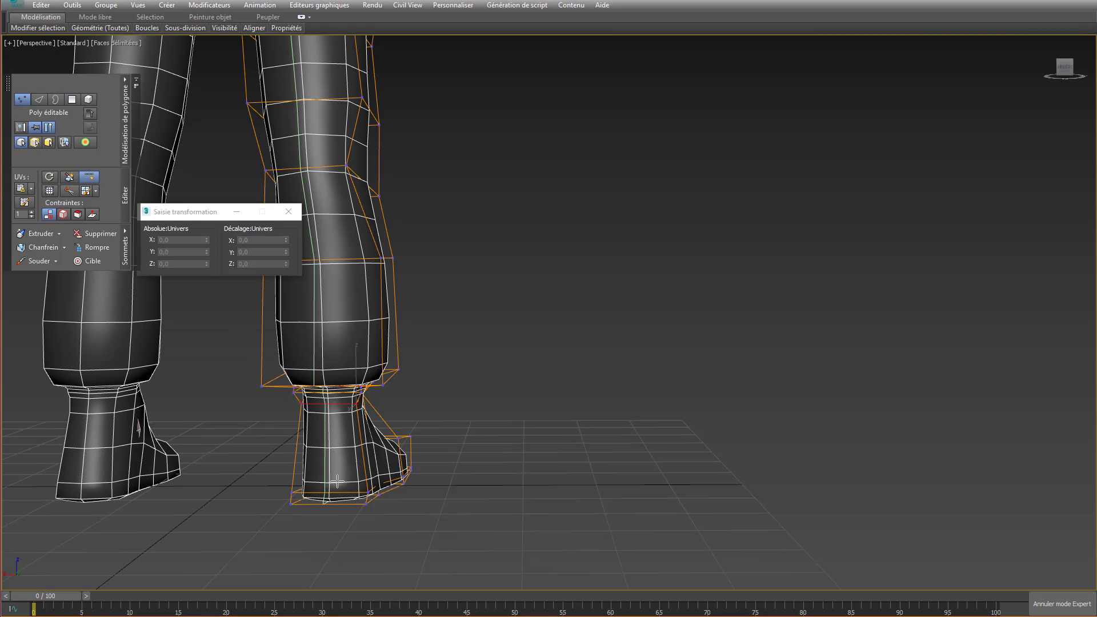
click(295, 460)
right_click(314, 468)
- Move the new loop's vertex at the back of the heel in the YZ plane to round the heel
alt+middle_drag(314, 468, 271, 451)
click(228, 451)
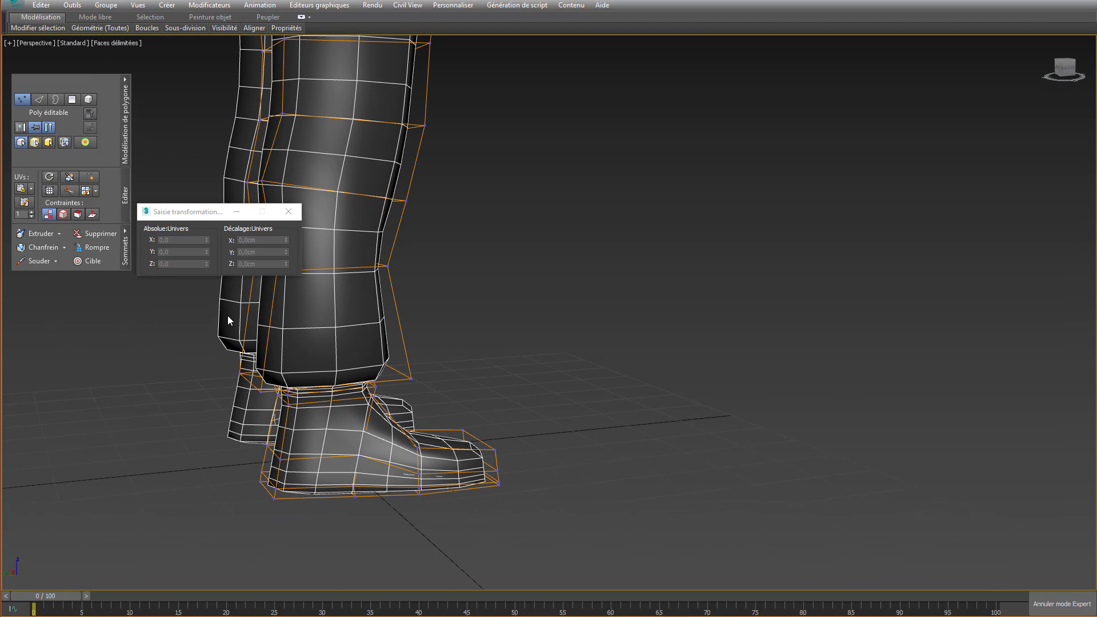
click(286, 465)
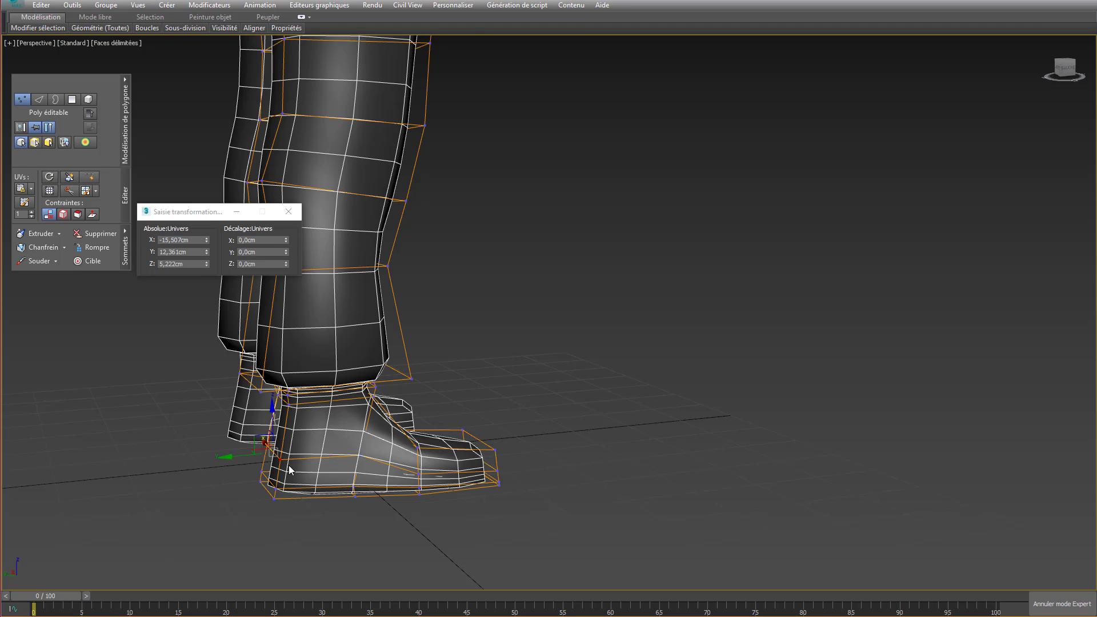
alt+middle_drag(289, 465, 262, 436)
drag(251, 418, 255, 423)
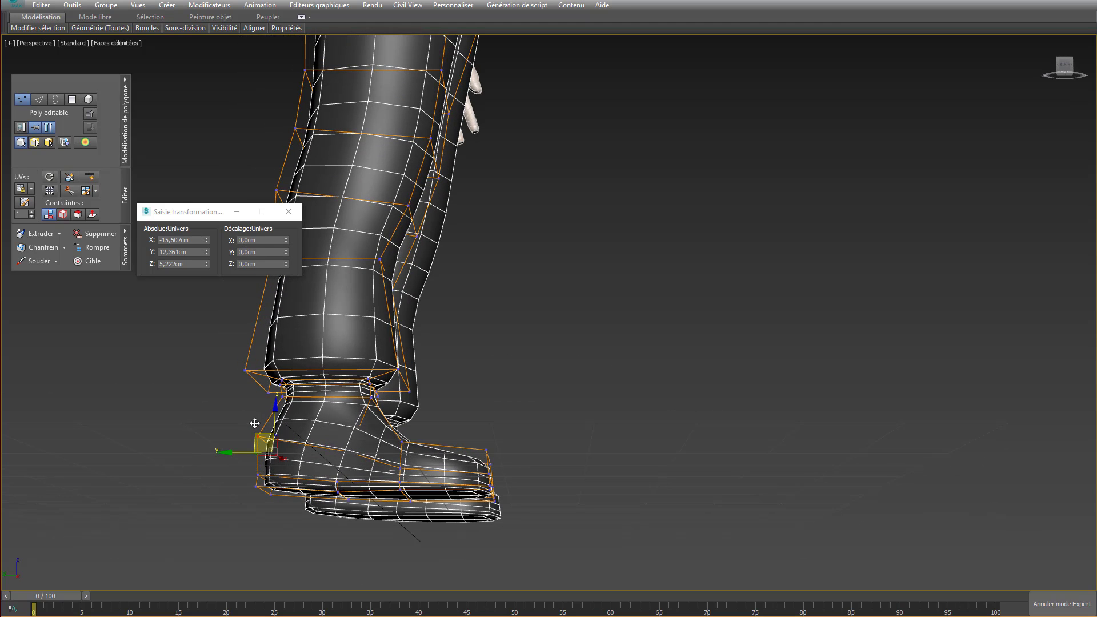
- Adjust the new loop's vertices around the foot and pull its toe vertex forward along Y to about -18.6 cm
alt+middle_drag(226, 441, 312, 502)
click(300, 496)
drag(317, 499, 354, 493)
alt+middle_drag(354, 493, 343, 514)
click(376, 540)
drag(396, 552, 383, 556)
alt+middle_drag(383, 556, 346, 478)
click(312, 465)
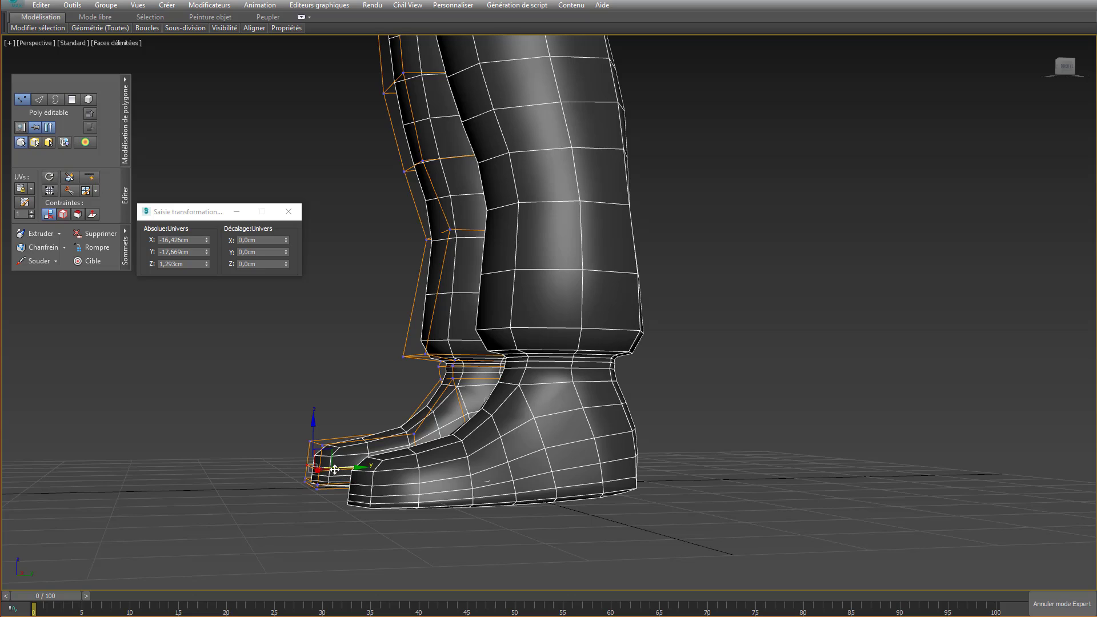
drag(335, 469, 328, 470)
- Reposition the new loop's vertices on the outer side of the foot along X to follow the shoe's contour
alt+middle_drag(328, 470, 499, 496)
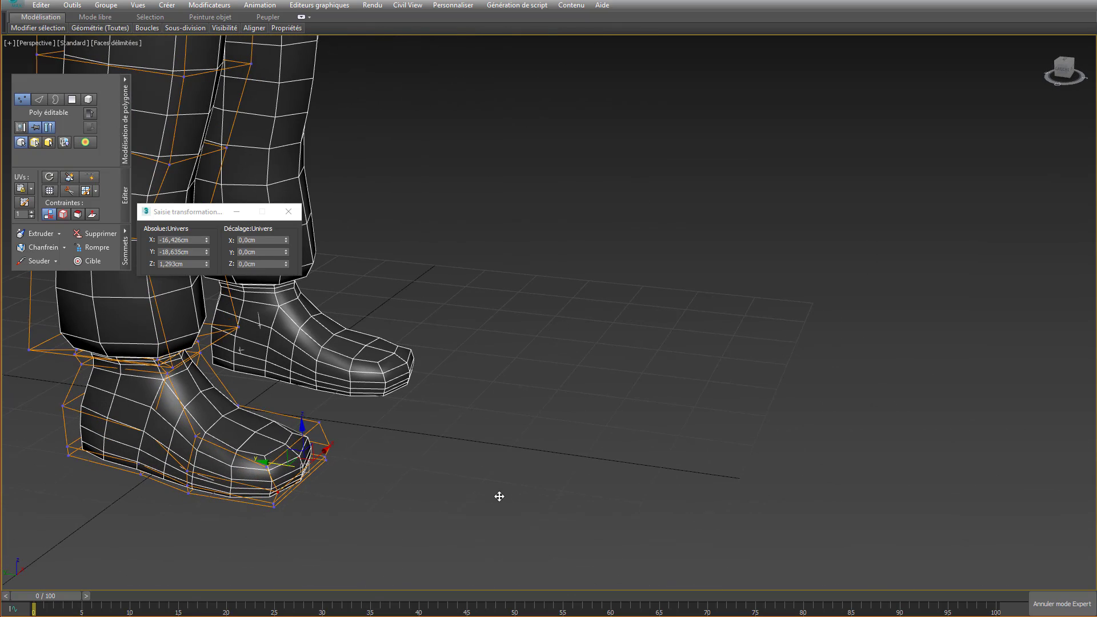
click(188, 472)
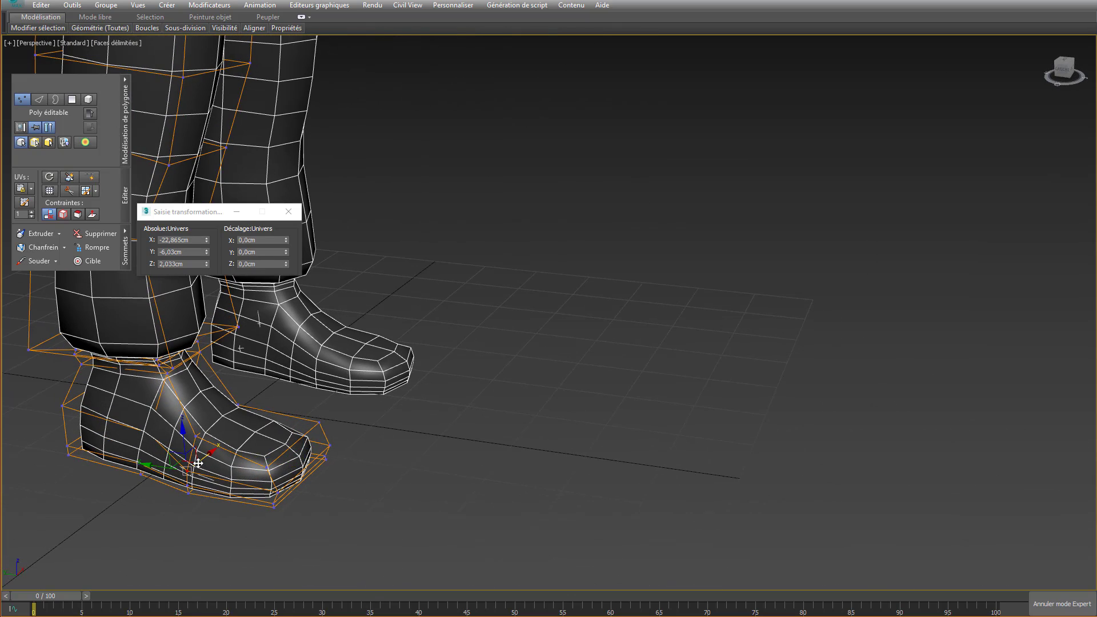
drag(199, 463, 172, 452)
mouse_move(172, 451)
alt+middle_down()
mouse_move(145, 413)
mouse_move(168, 439)
alt+middle_up()
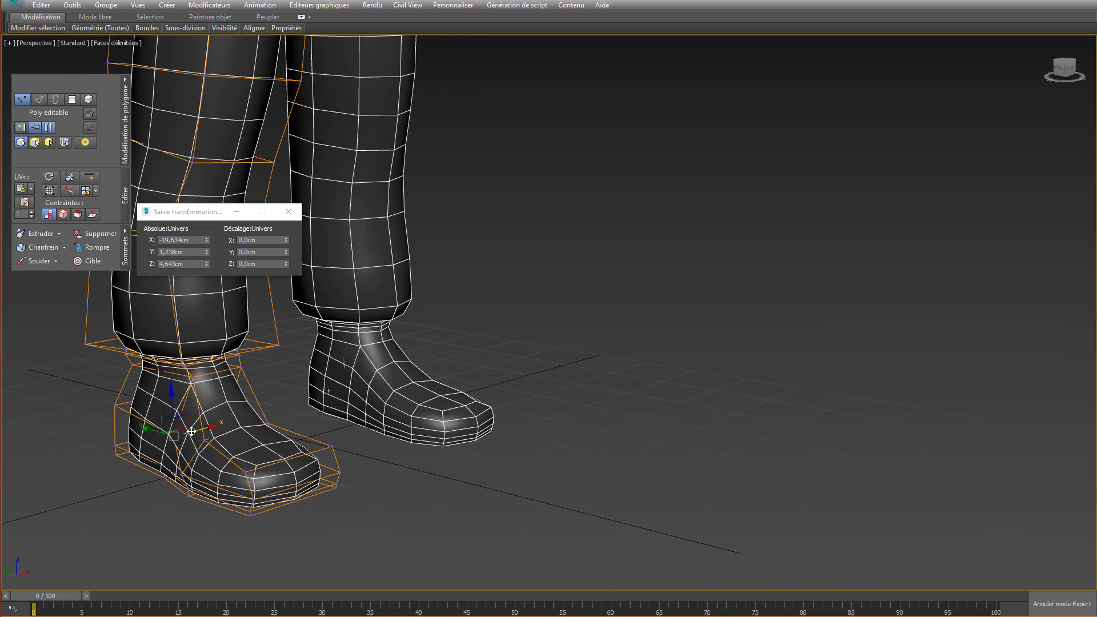
click(164, 438)
alt+middle_drag(217, 428, 208, 400)
- Move the ankle loop's front inner vertex along X to about -11 cm
click(246, 378)
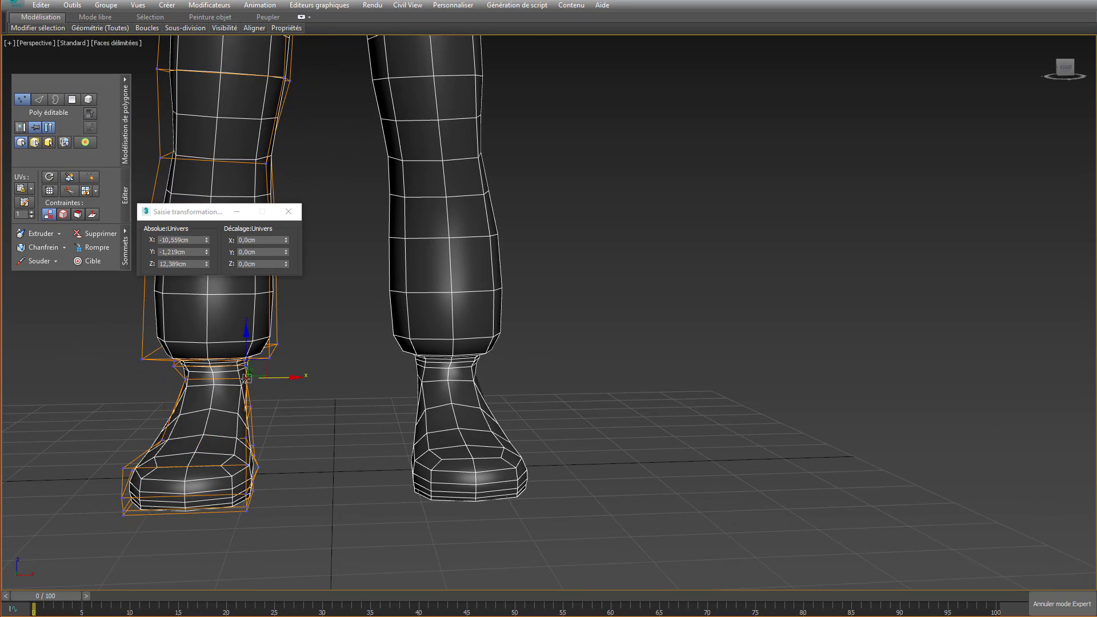
drag(267, 380, 255, 379)
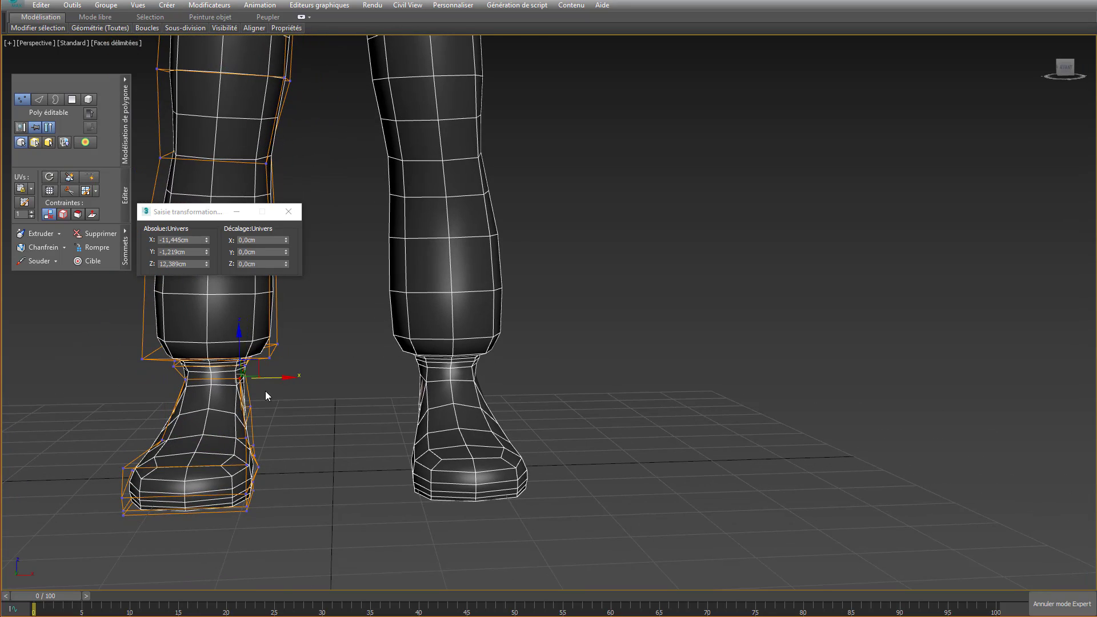
mouse_move(255, 379)
alt+middle_down()
mouse_move(209, 404)
mouse_move(267, 385)
alt+middle_up()
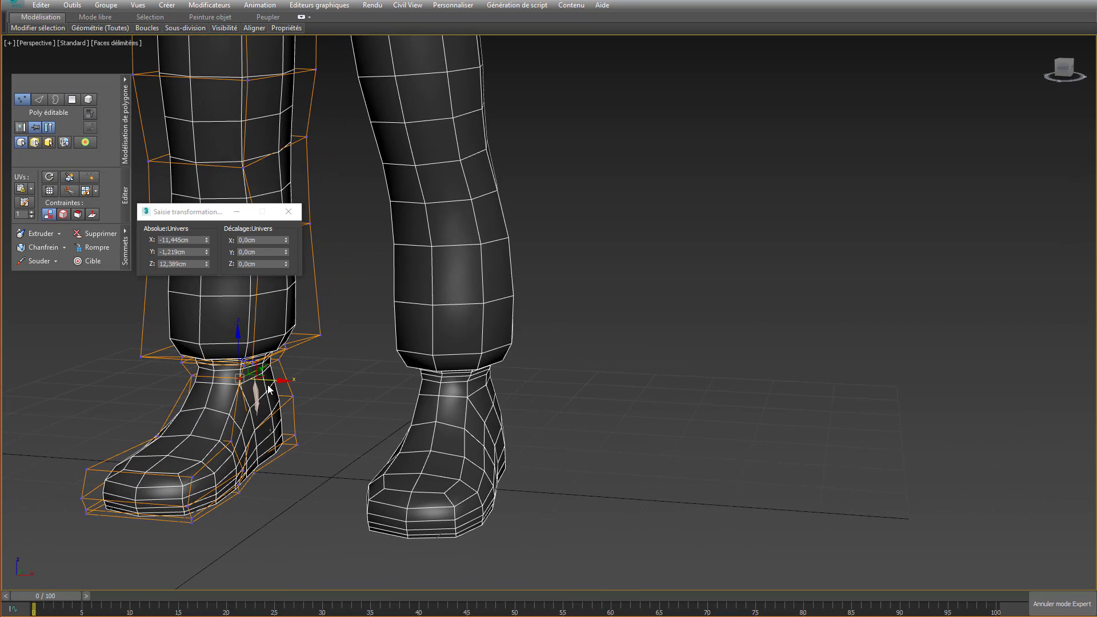
drag(275, 382, 276, 393)
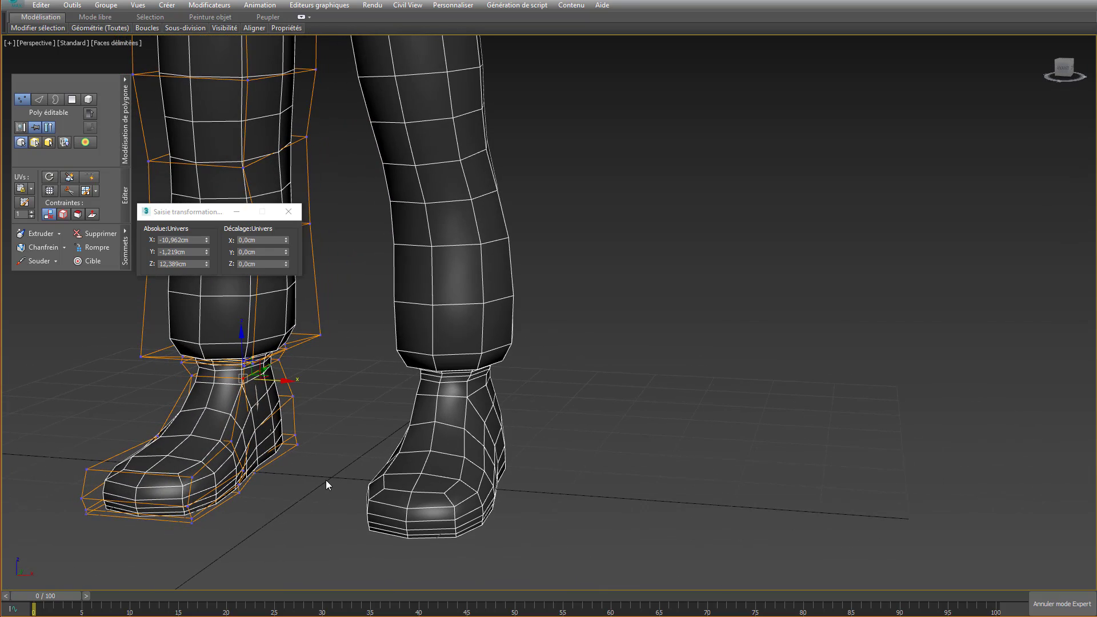
- Select the vertices of the front part of the foot and shift them along X to reshape the shoe
alt+middle_drag(318, 497, 332, 514)
drag(339, 546, 92, 450)
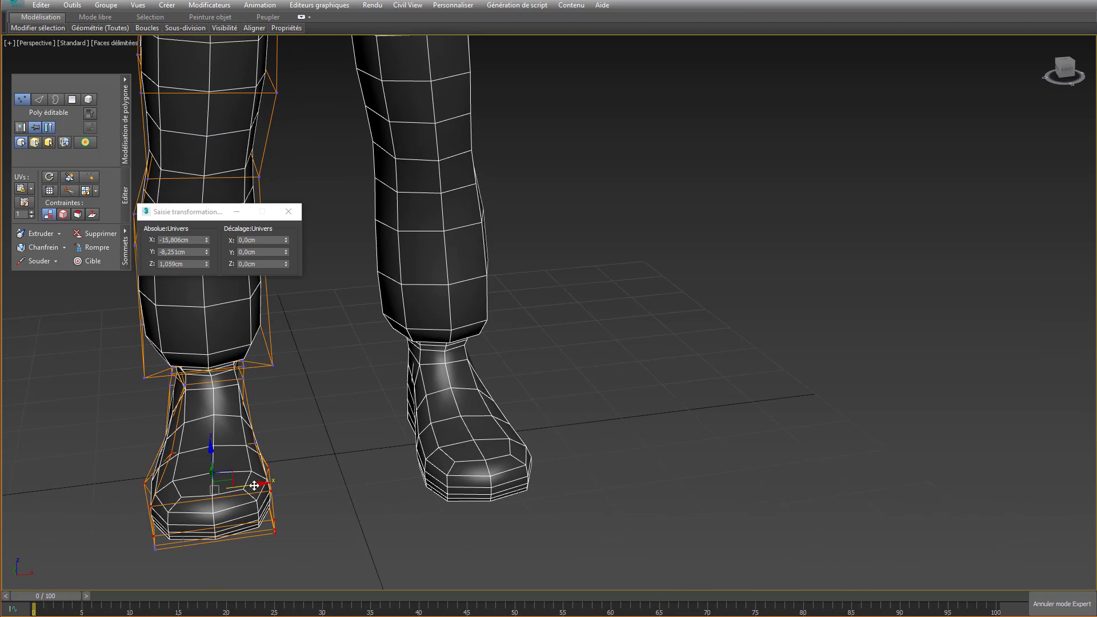
drag(255, 485, 261, 488)
right_click(261, 488)
drag(67, 444, 67, 444)
drag(235, 493, 242, 495)
- Lower the front collar vertices to Z about 152.8 cm and raise the back collar vertices around the neck
alt+middle_drag(243, 495, 267, 465)
scroll(267, 465, down, 4)
middle_drag(323, 250, 391, 372)
scroll(465, 276, up, 6)
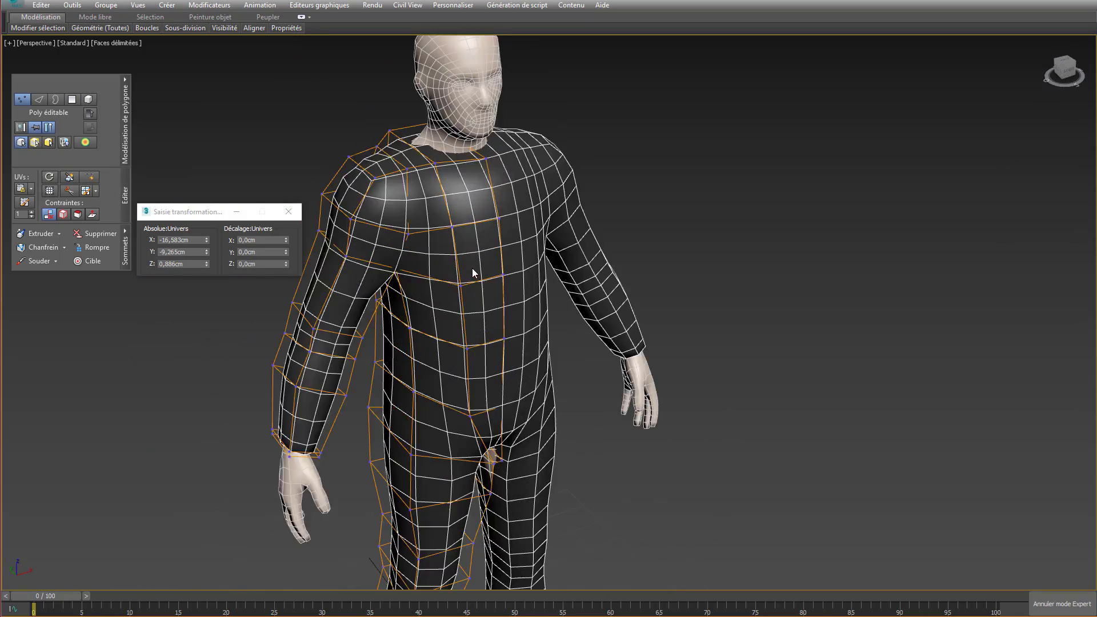
alt+middle_drag(494, 277, 511, 167)
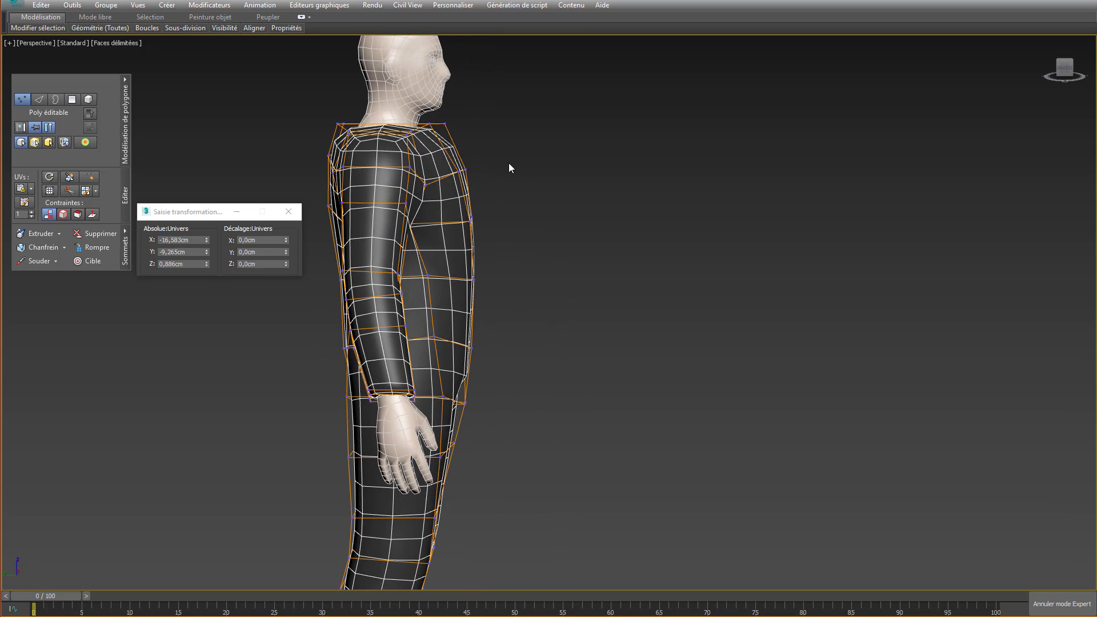
mouse_move(477, 120)
alt+middle_down()
mouse_move(492, 139)
mouse_move(470, 109)
alt+middle_up()
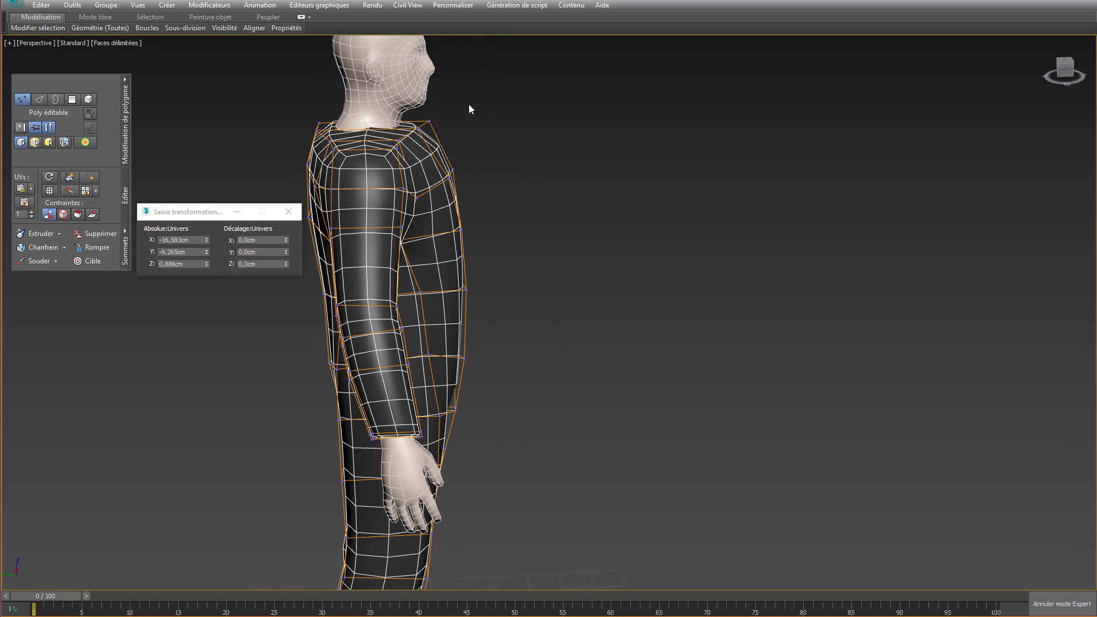
drag(411, 141, 421, 121)
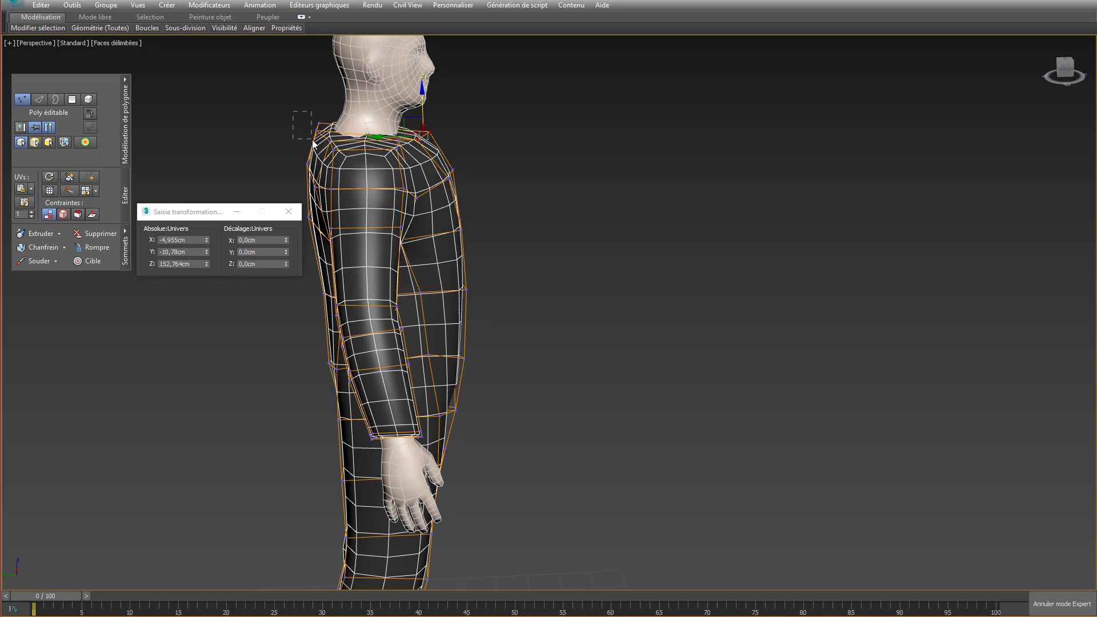
drag(313, 141, 313, 141)
mouse_move(307, 102)
mouse_down()
mouse_move(326, 139)
mouse_move(318, 95)
mouse_up()
- Move the upper chest vertex to Y about -15.7 cm and Z about 141.4 cm, and adjust the chest vertex below along Y
alt+middle_drag(337, 129, 488, 178)
drag(466, 185, 421, 231)
alt+middle_drag(421, 230, 457, 194)
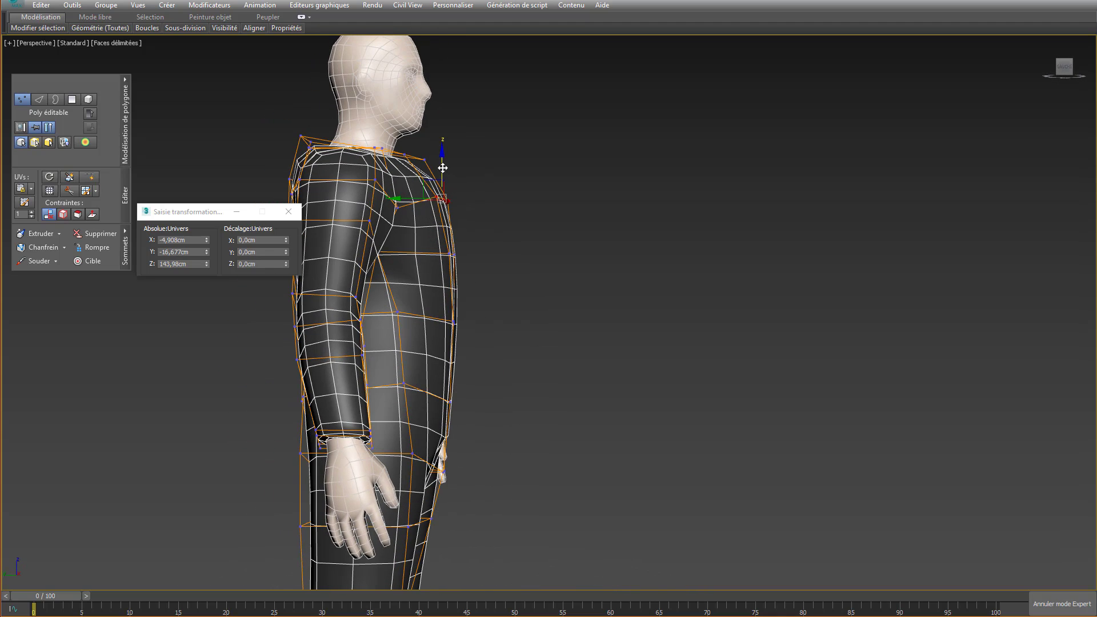
drag(443, 168, 422, 255)
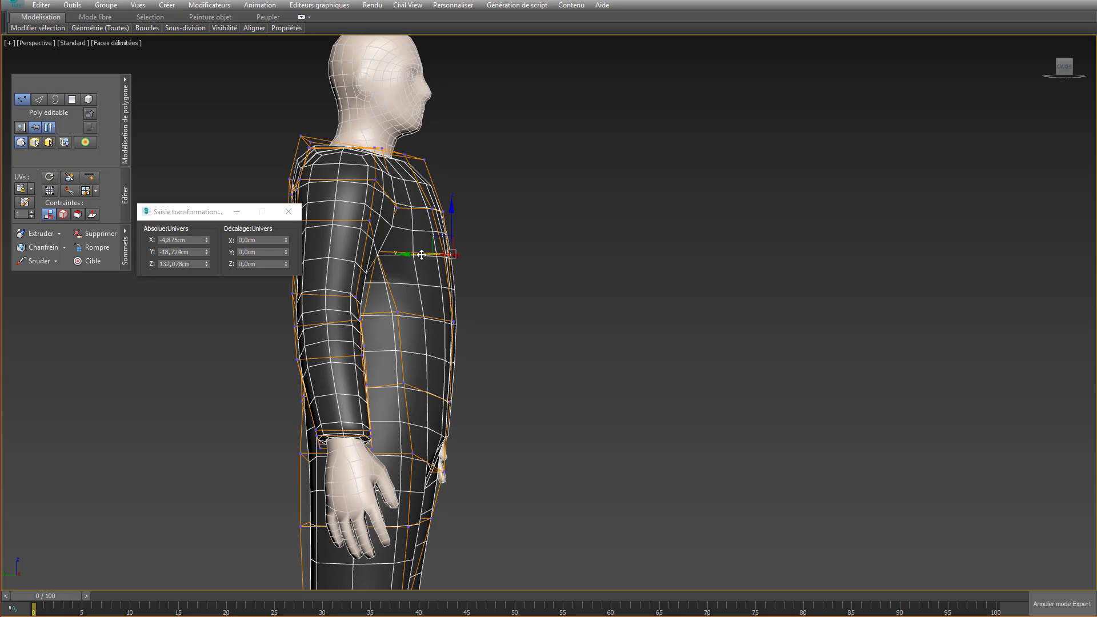
drag(434, 343, 421, 323)
alt+middle_drag(475, 290, 474, 283)
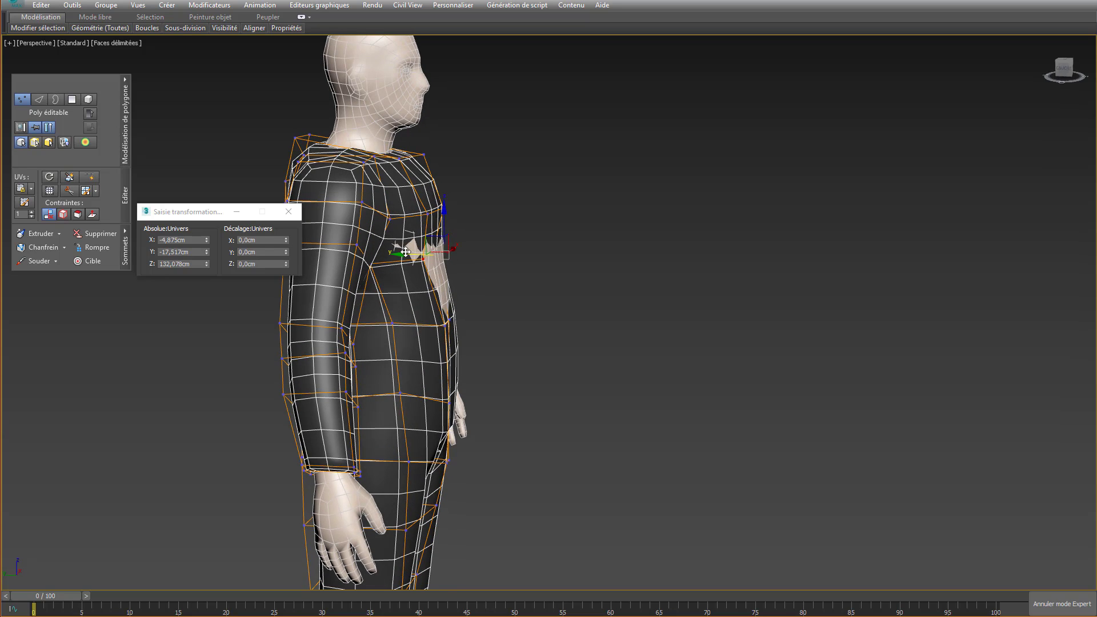
drag(417, 254, 413, 255)
alt+middle_drag(452, 233, 460, 191)
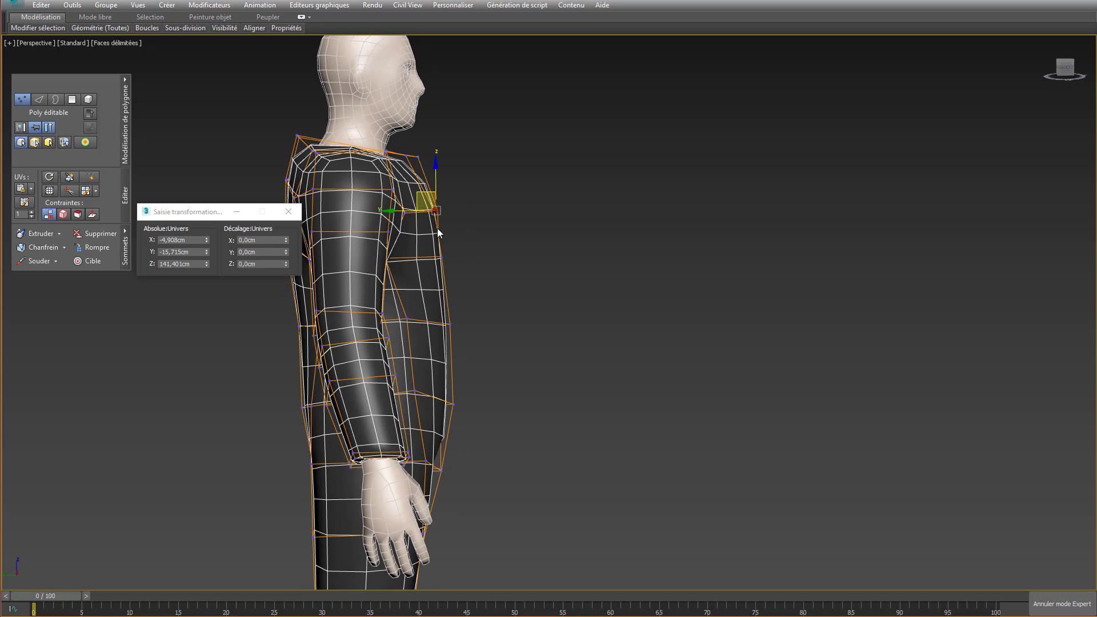
- Move the crotch vertices beside the centre line to X about -0.7 cm to close the gap over the body
alt+middle_drag(437, 228, 400, 233)
middle_drag(352, 489, 350, 348)
scroll(355, 349, down, 5)
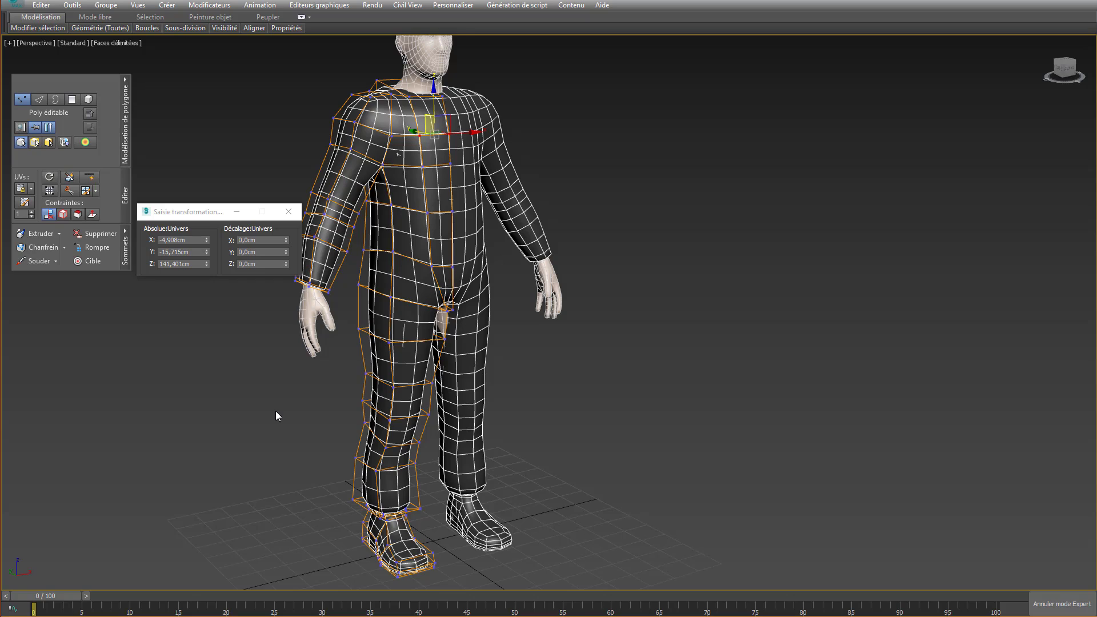
scroll(518, 346, up, 5)
middle_drag(398, 350, 545, 429)
scroll(474, 423, down, 3)
alt+middle_drag(474, 423, 439, 390)
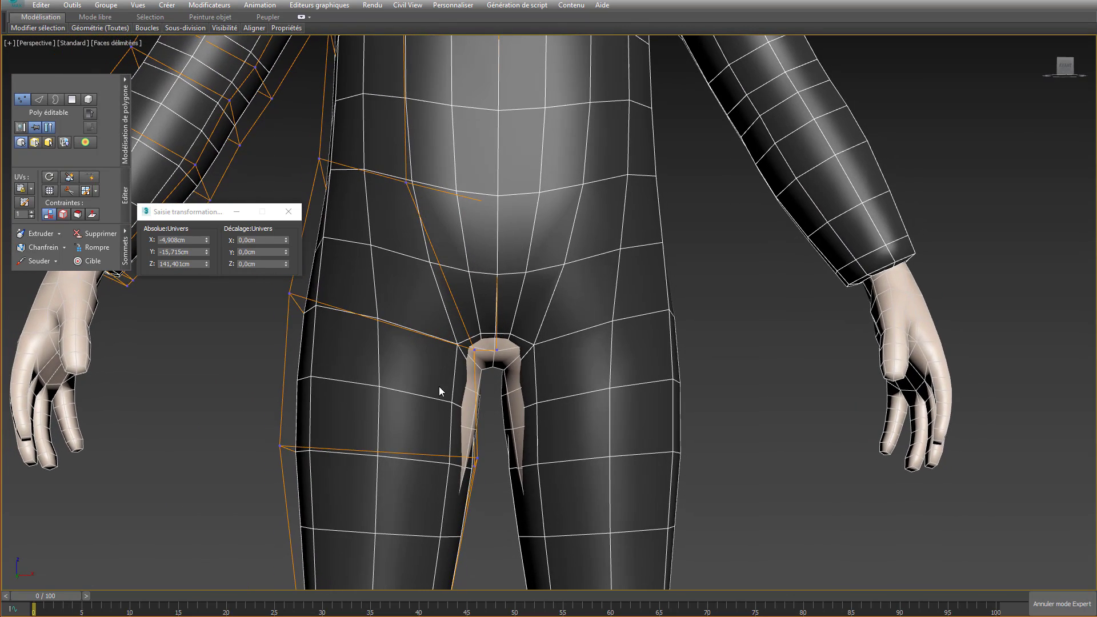
drag(502, 373, 484, 337)
scroll(471, 386, up, 3)
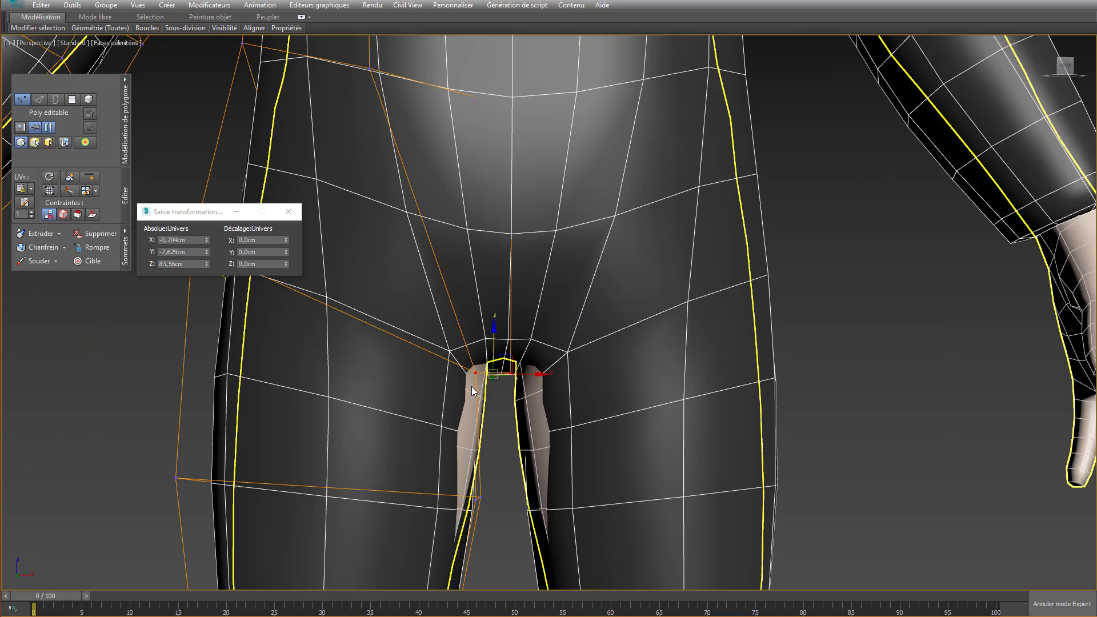
scroll(471, 386, up, 2)
mouse_move(489, 370)
alt+middle_down()
mouse_move(524, 386)
mouse_move(515, 385)
alt+middle_up()
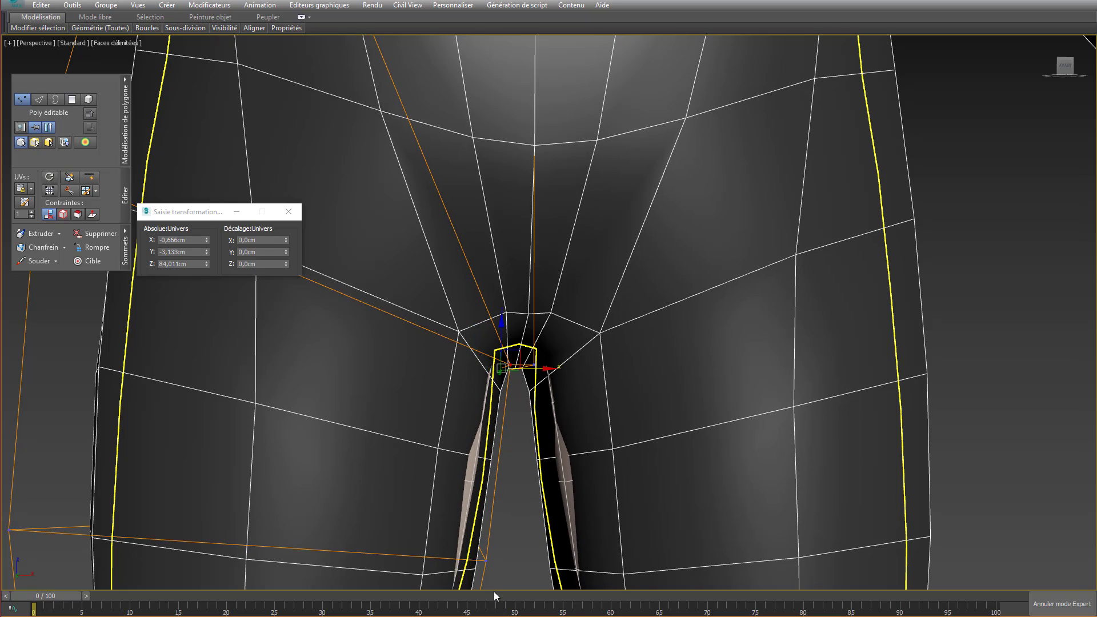
- Move the upper inner thigh vertices toward the centre, to X about -0.9 cm, to cover the leg
drag(443, 510, 480, 536)
alt+middle_drag(501, 553, 514, 559)
scroll(503, 502, down, 5)
middle_drag(504, 500, 478, 416)
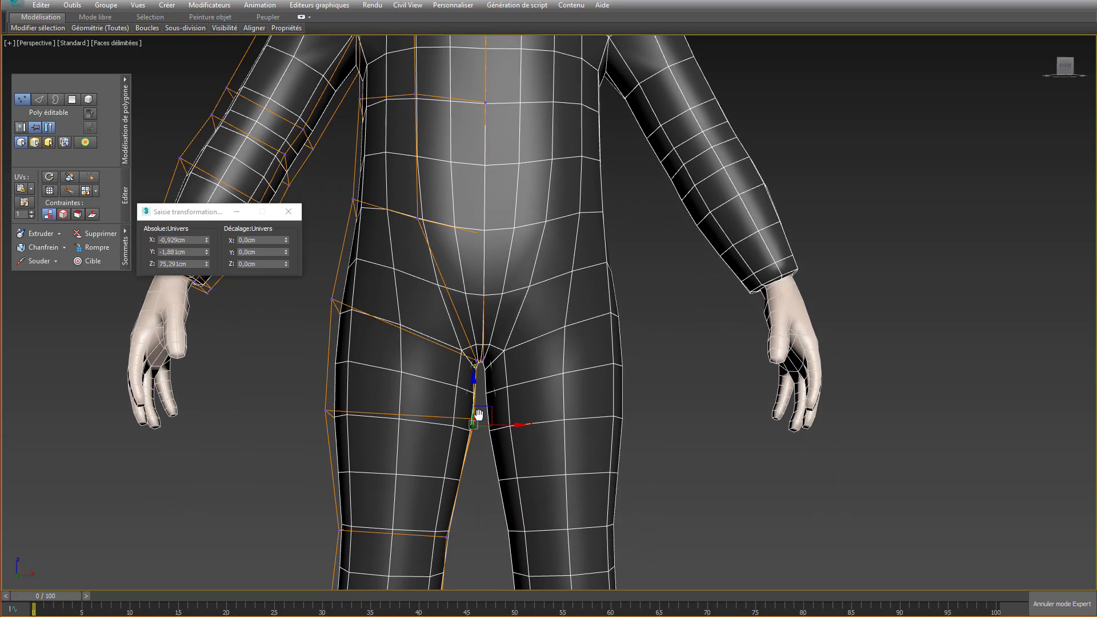
- Move the outer thigh vertex outward to X about -19.4 cm to widen the trouser leg
scroll(478, 419, down, 3)
drag(449, 491, 483, 493)
drag(404, 503, 404, 502)
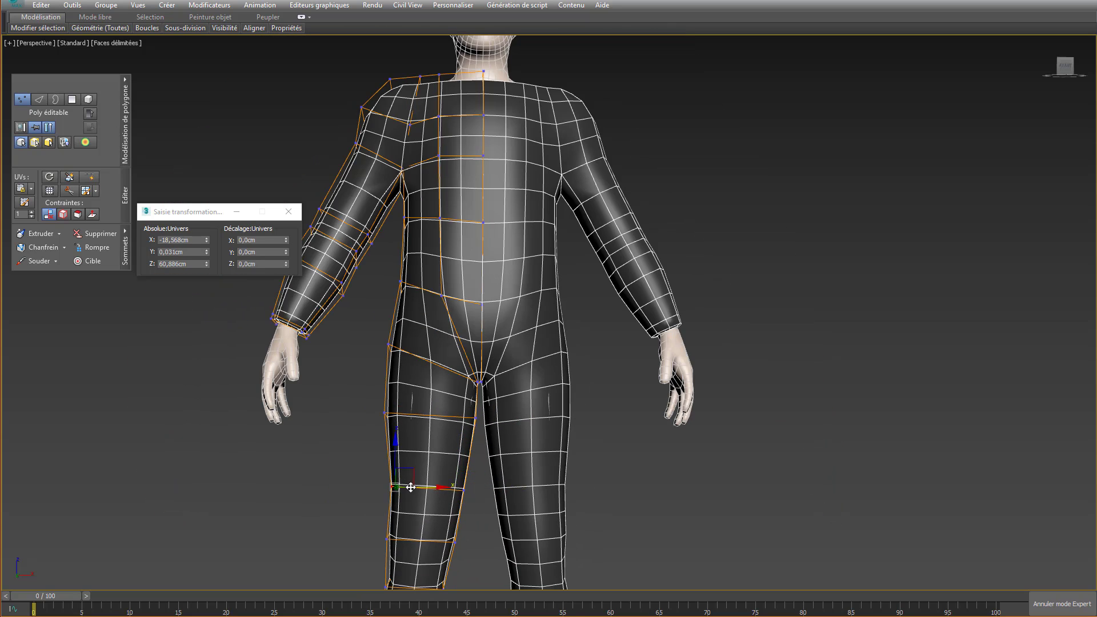
middle_drag(410, 494, 429, 401)
scroll(466, 436, down, 4)
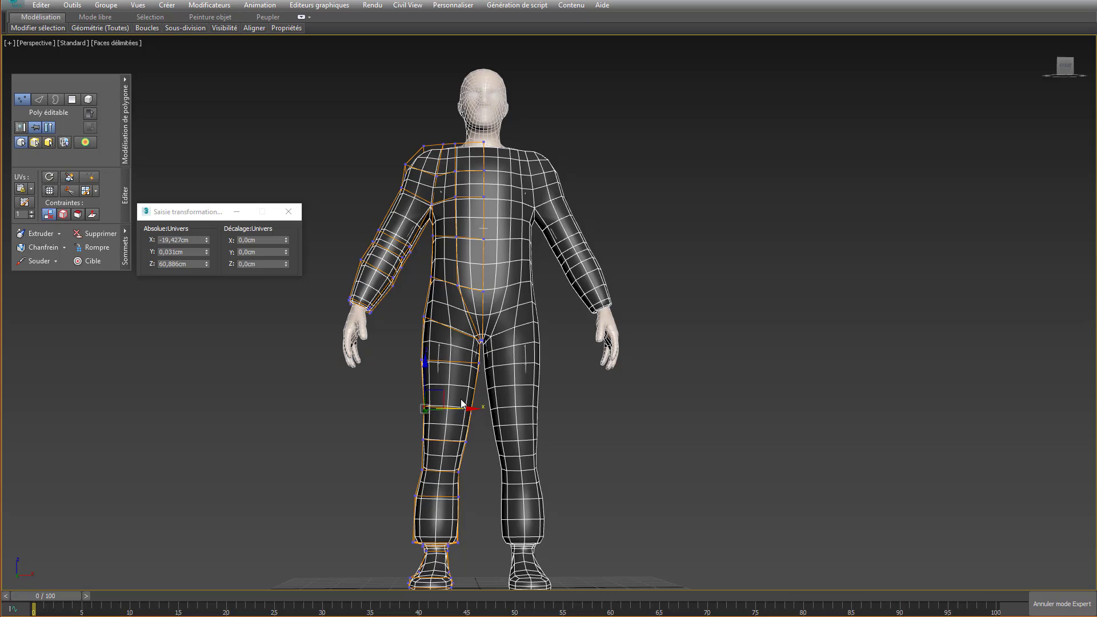
- Examine the suit's torso, sleeves, shoulders and neckline from the front and the side
alt+middle_drag(452, 184, 424, 226)
scroll(454, 201, up, 4)
scroll(429, 194, up, 2)
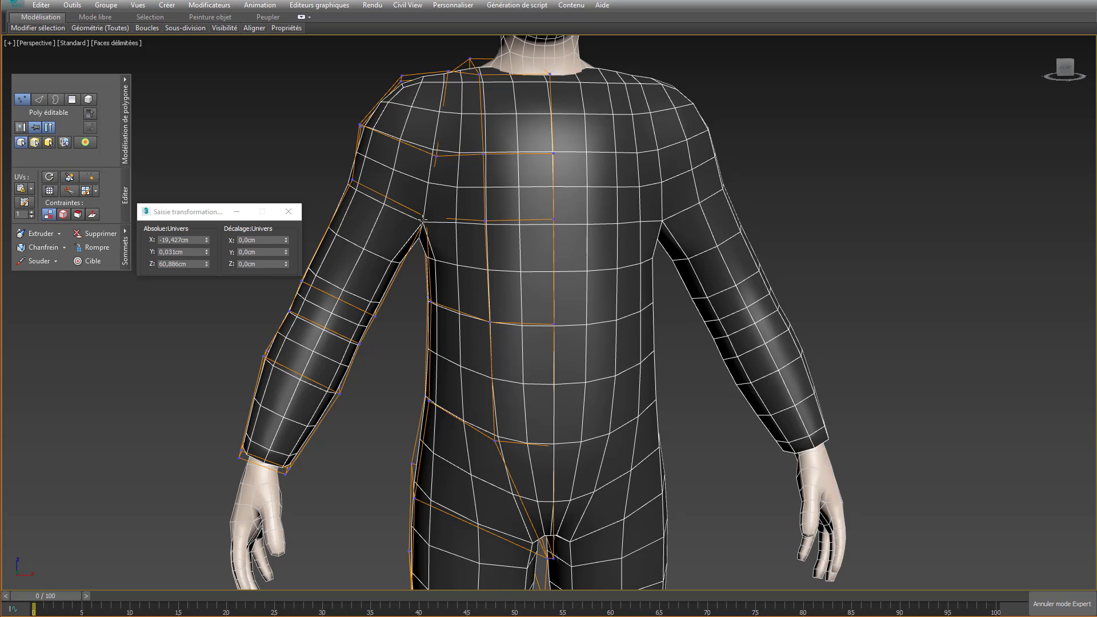
middle_drag(423, 195, 421, 224)
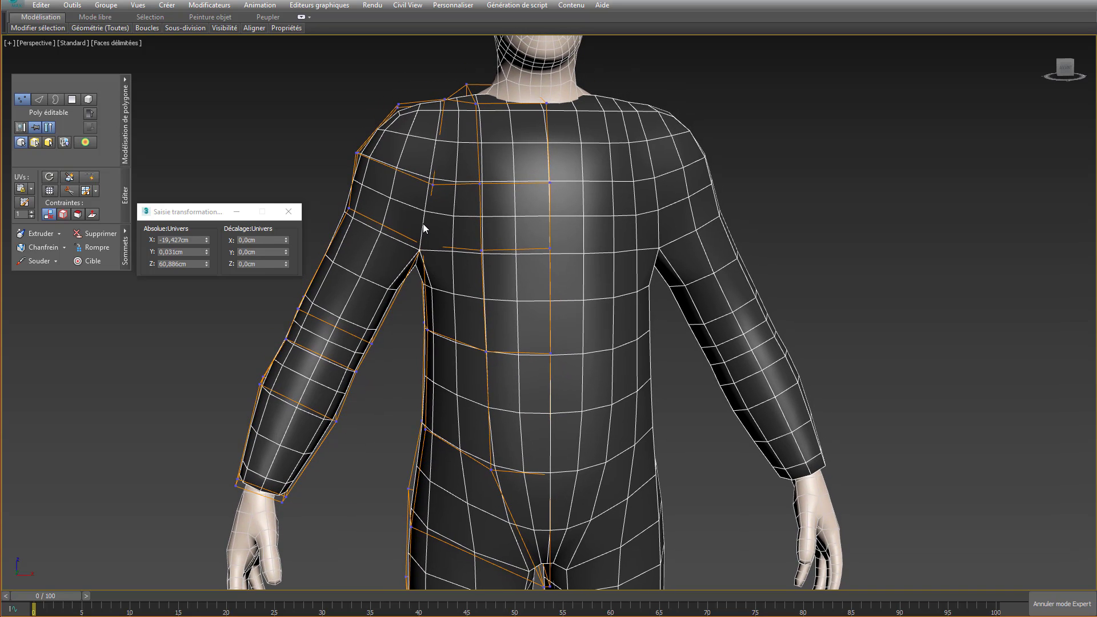
mouse_move(423, 224)
alt+middle_down()
mouse_move(417, 204)
mouse_move(429, 221)
mouse_move(445, 209)
mouse_move(423, 213)
mouse_move(427, 222)
mouse_move(462, 200)
mouse_move(594, 220)
mouse_move(526, 240)
mouse_move(418, 242)
alt+middle_up()
scroll(418, 240, down, 5)
scroll(473, 194, up, 2)
alt+middle_drag(473, 194, 505, 206)
scroll(457, 201, up, 4)
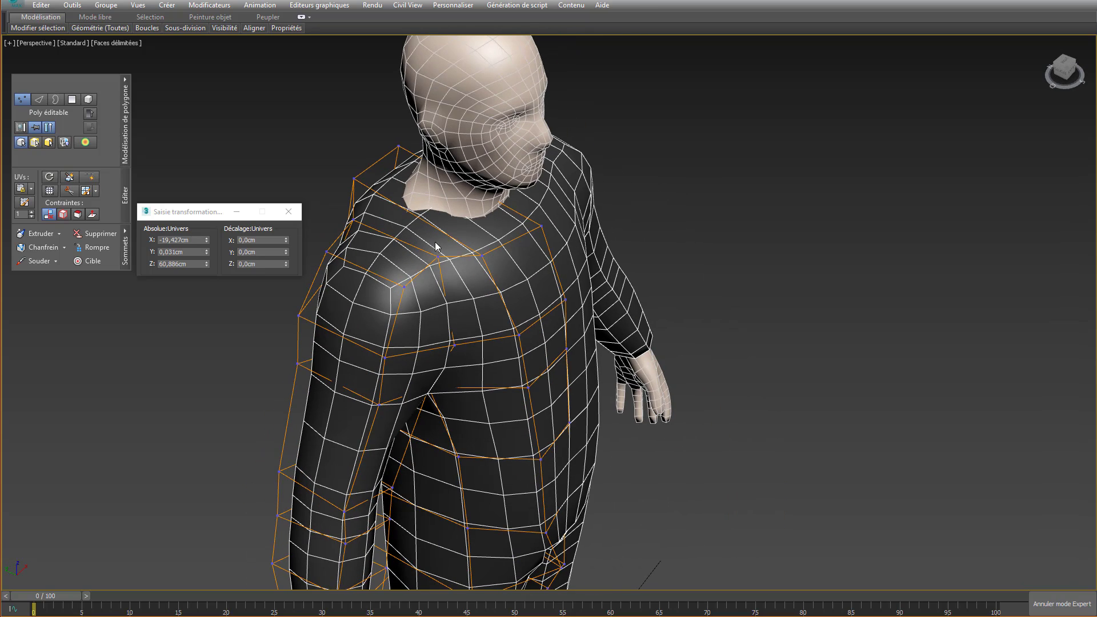
- Cut new edges around the neckline from back to front over the shoulder, and connect them to the shoulder edge
right_click(388, 171)
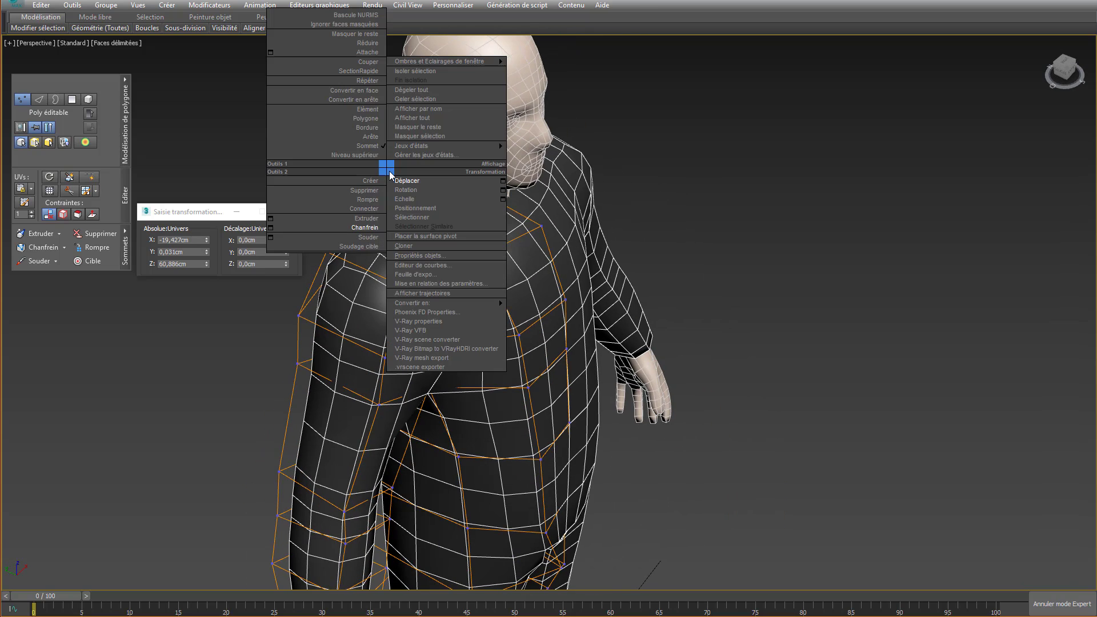
click(371, 64)
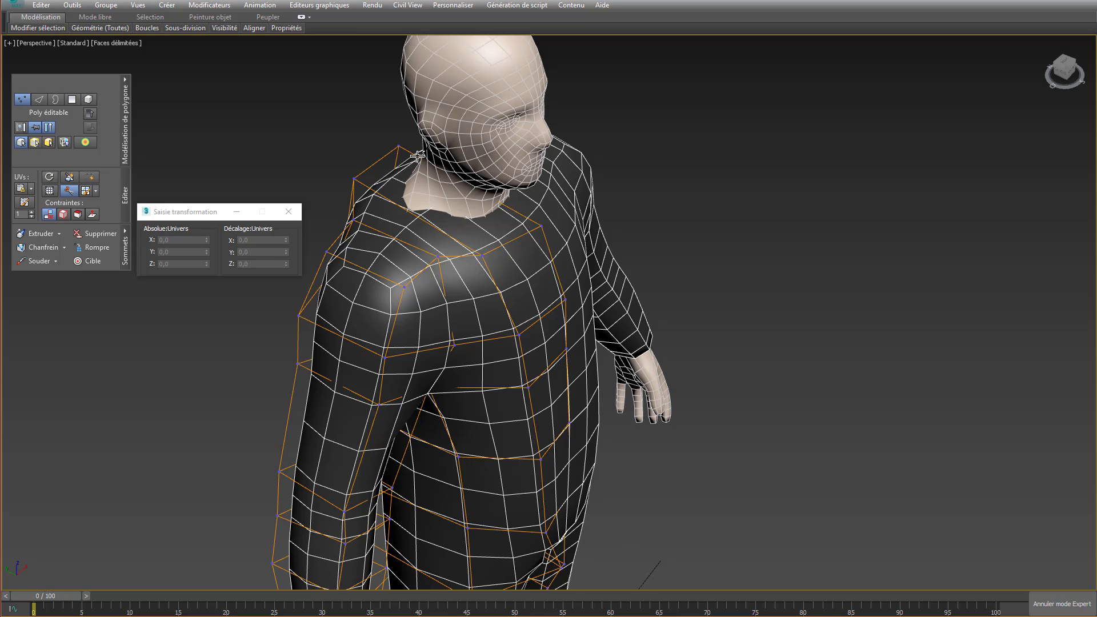
drag(417, 155, 378, 213)
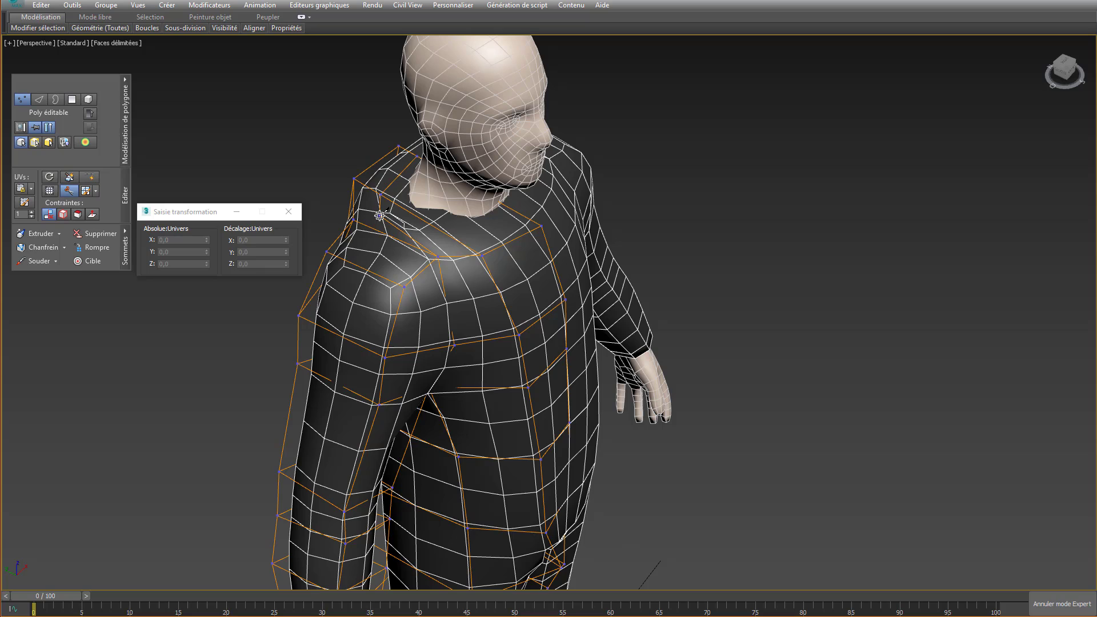
click(423, 240)
drag(452, 236, 439, 254)
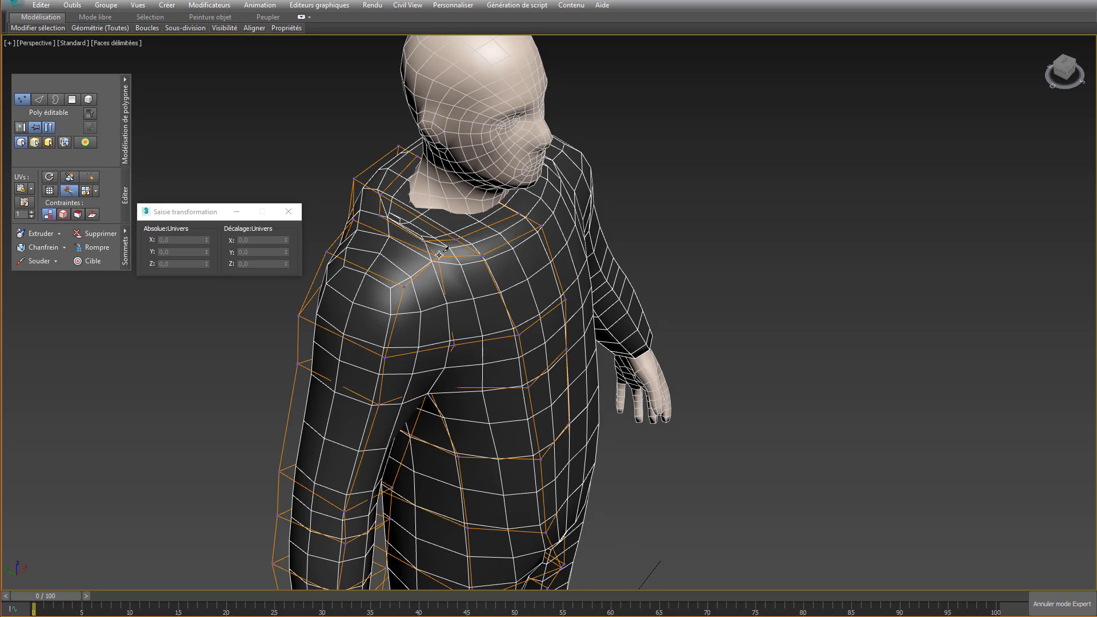
click(380, 216)
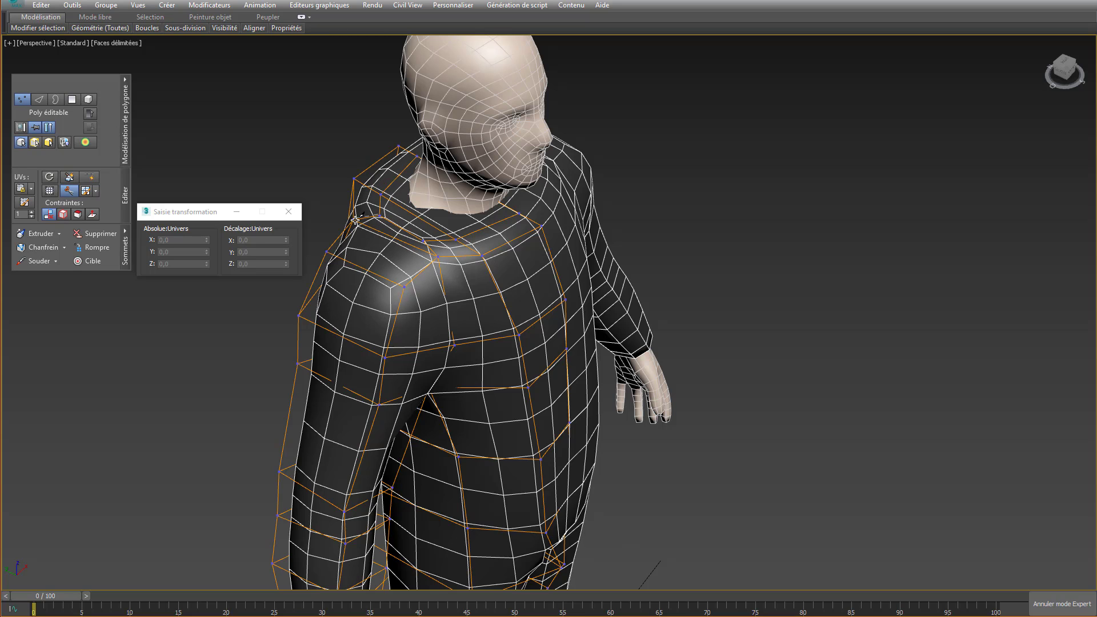
right_click(363, 223)
- Delete the inner polygons around the neck inside the newly cut edges to widen the collar opening
alt+middle_drag(457, 234, 413, 269)
key(4)
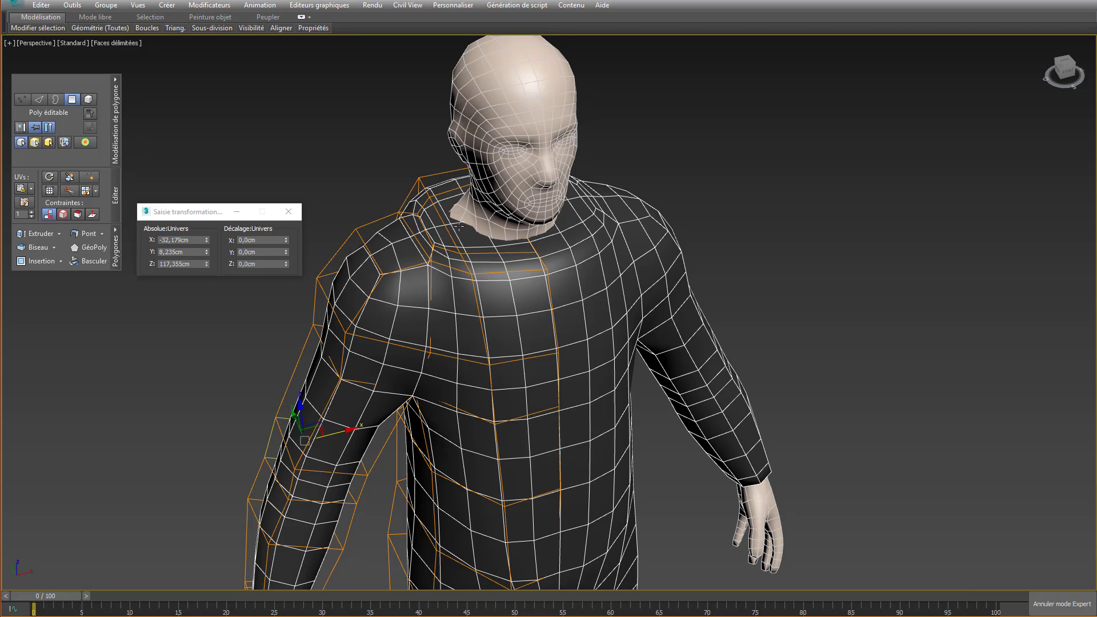
click(465, 228)
key(Delete)
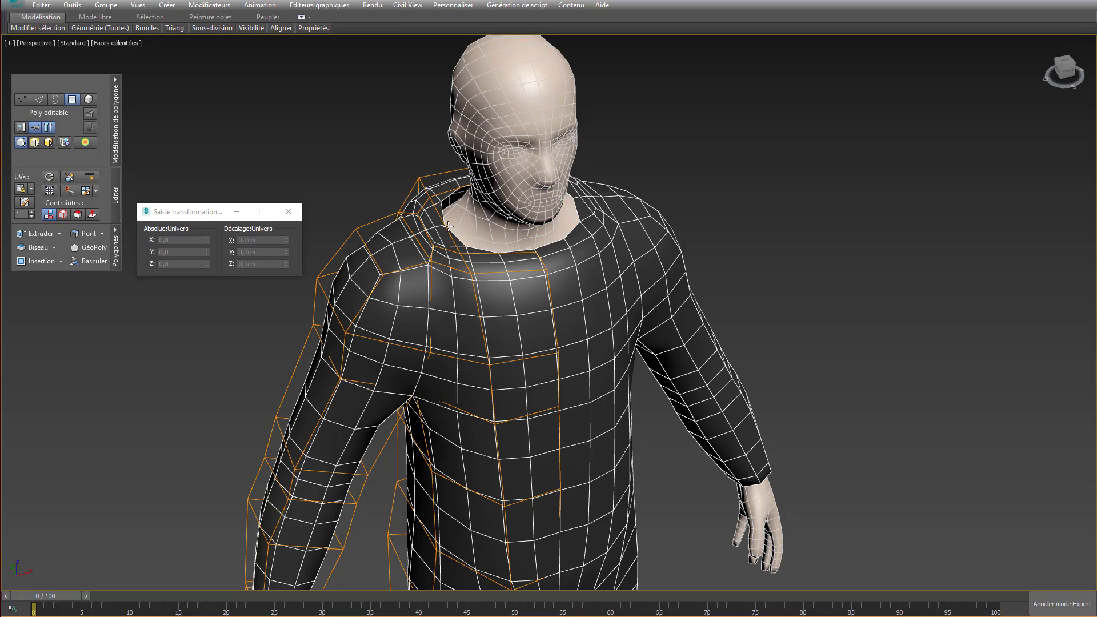
key(ctrl+z)
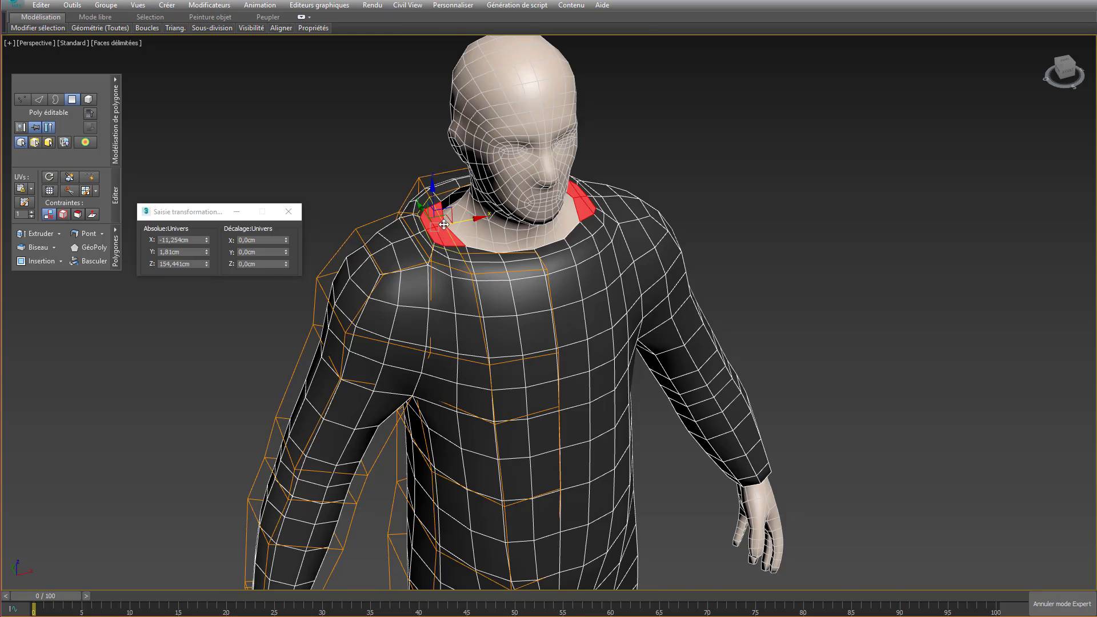
scroll(444, 224, up, 3)
key(Delete)
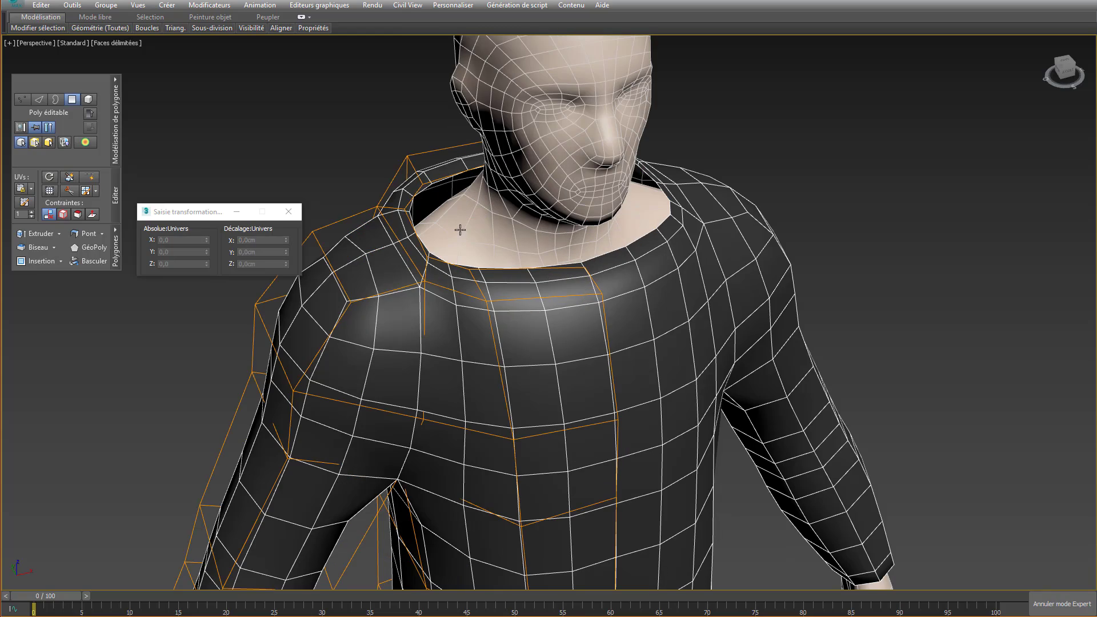
- Insert an edge loop around the collar, just outside the neck opening
alt+middle_drag(463, 221, 528, 208)
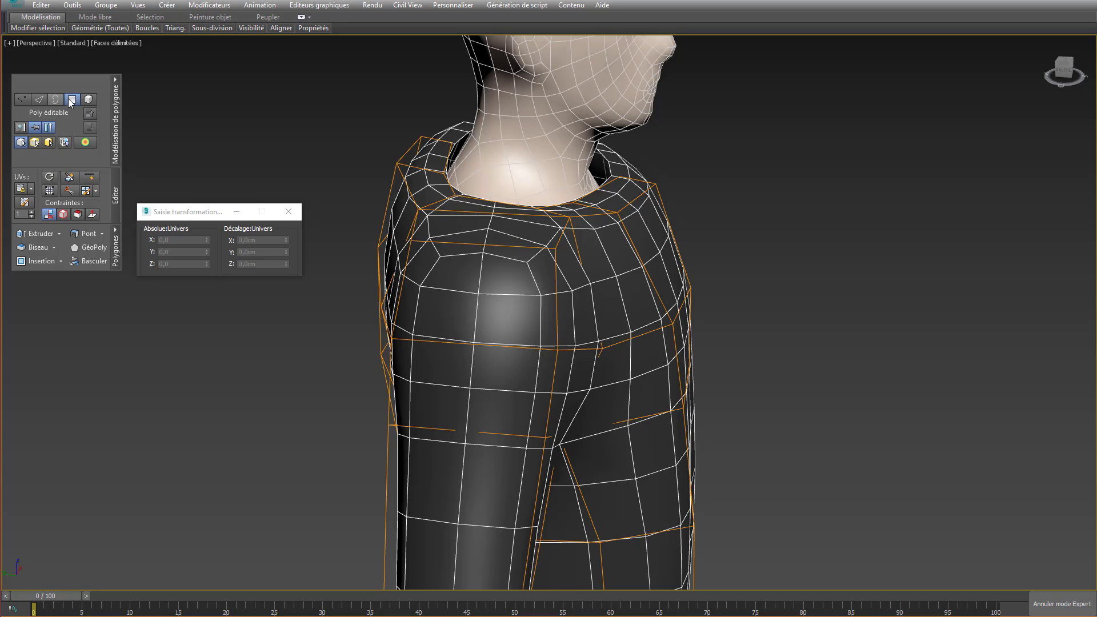
click(69, 99)
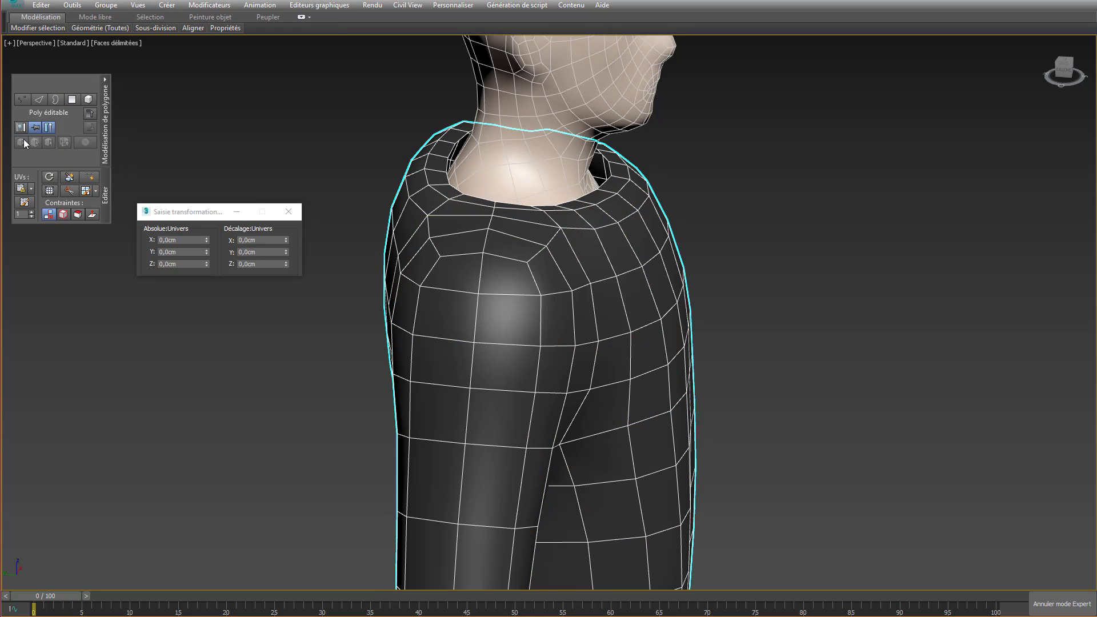
click(73, 99)
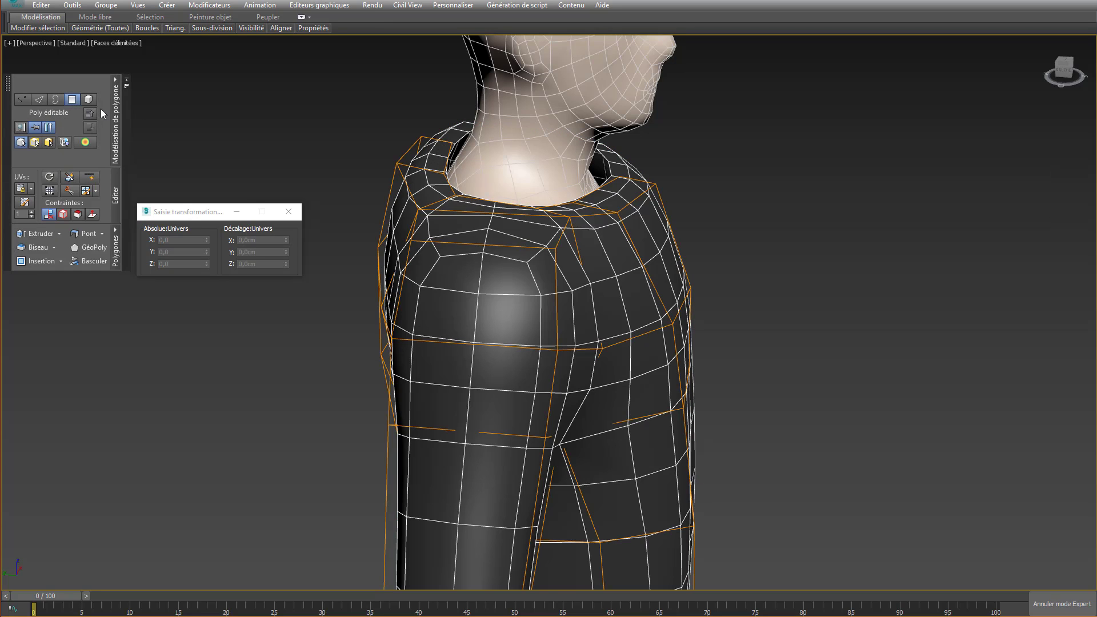
click(439, 156)
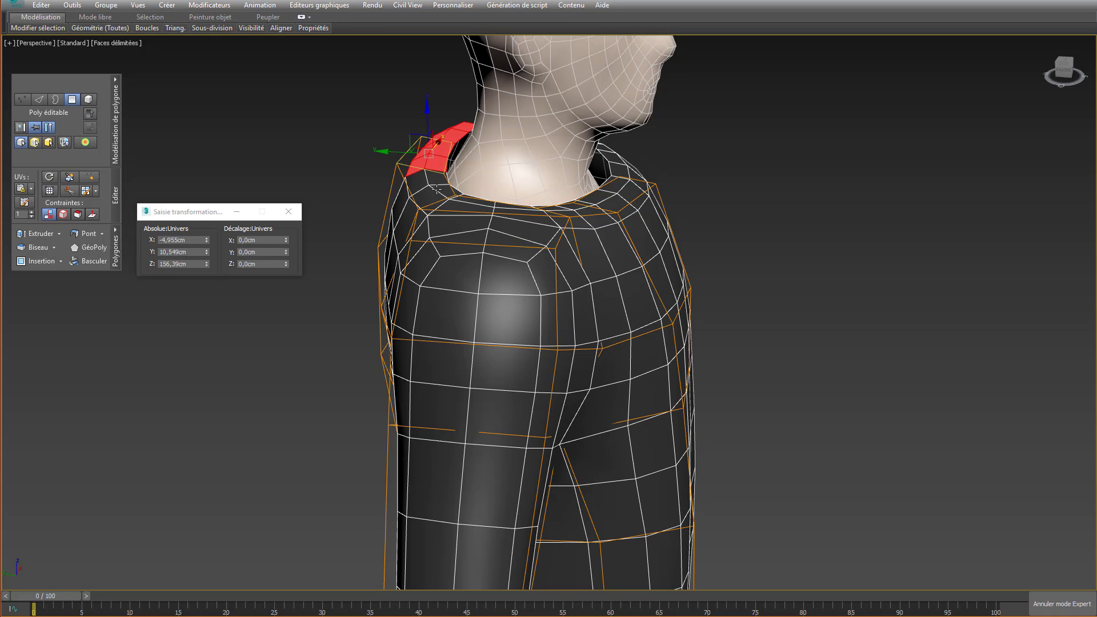
click(88, 178)
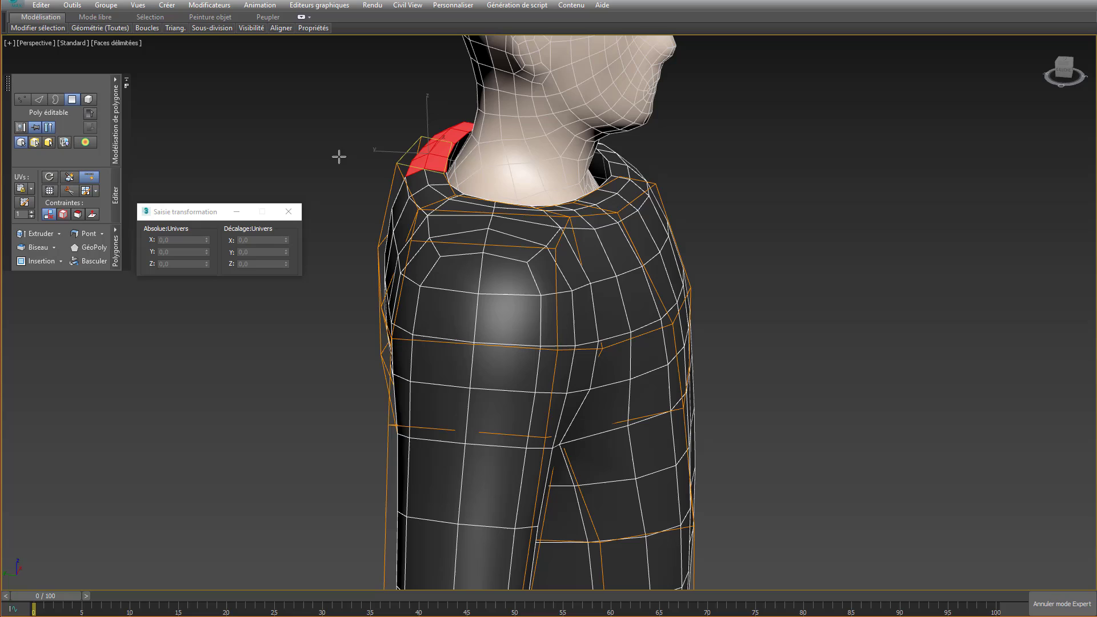
click(427, 138)
right_click(427, 139)
- Select the ring of polygons around the neck opening and raise it along Z to form a collar
drag(437, 160, 440, 181)
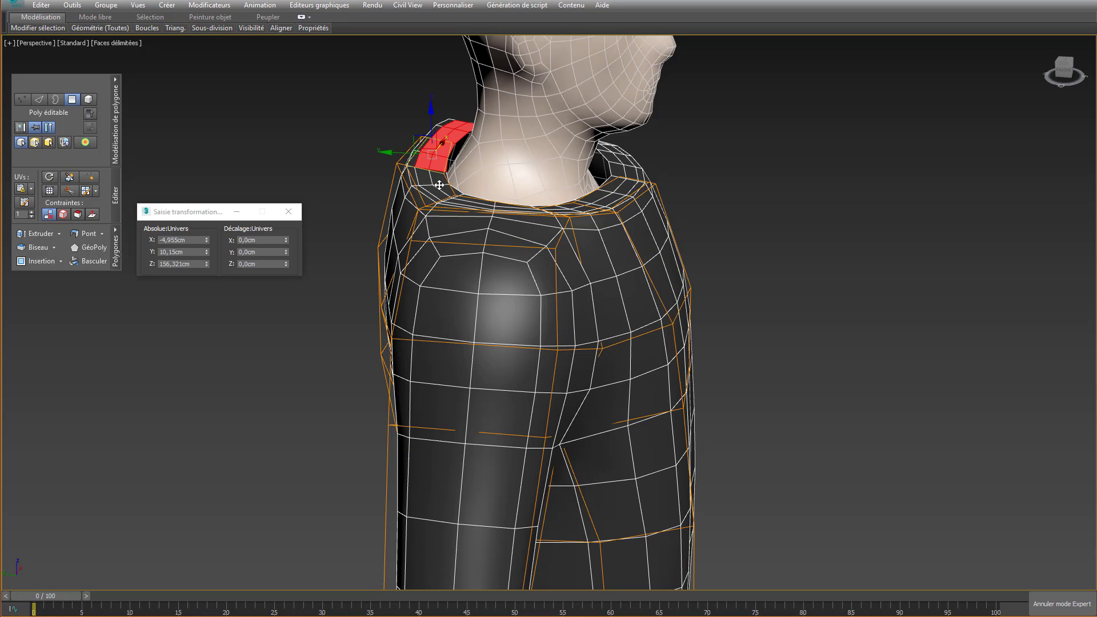
shift+click(439, 185)
drag(508, 155, 480, 80)
- Flatten the collar's polygon ring along the Z axis and clear the selection
right_click(512, 134)
click(526, 166)
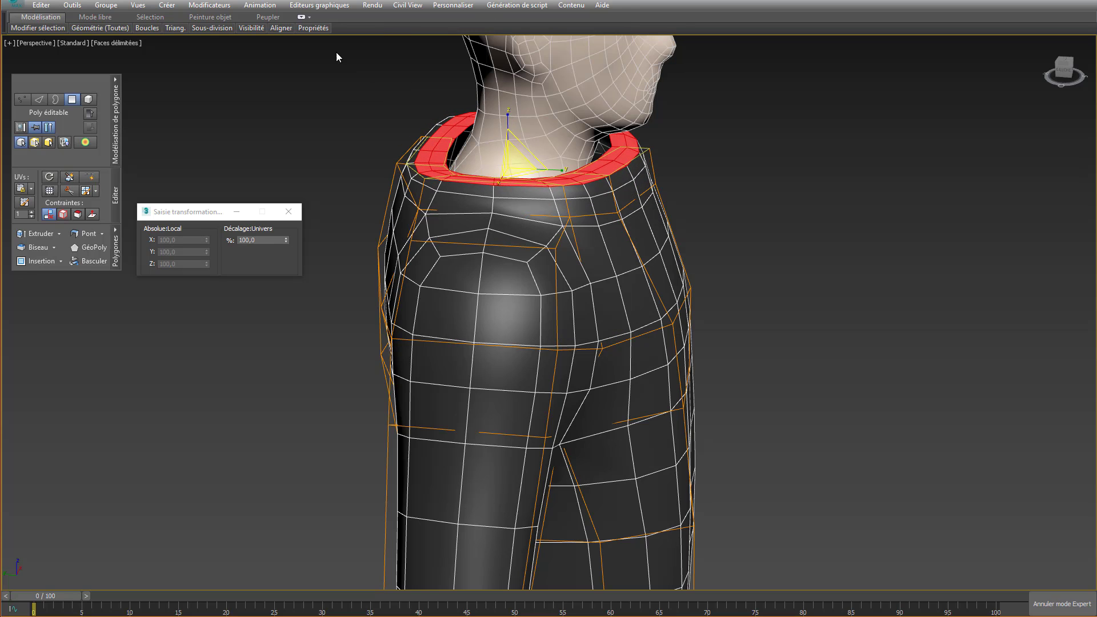
mouse_move(281, 28)
click(287, 71)
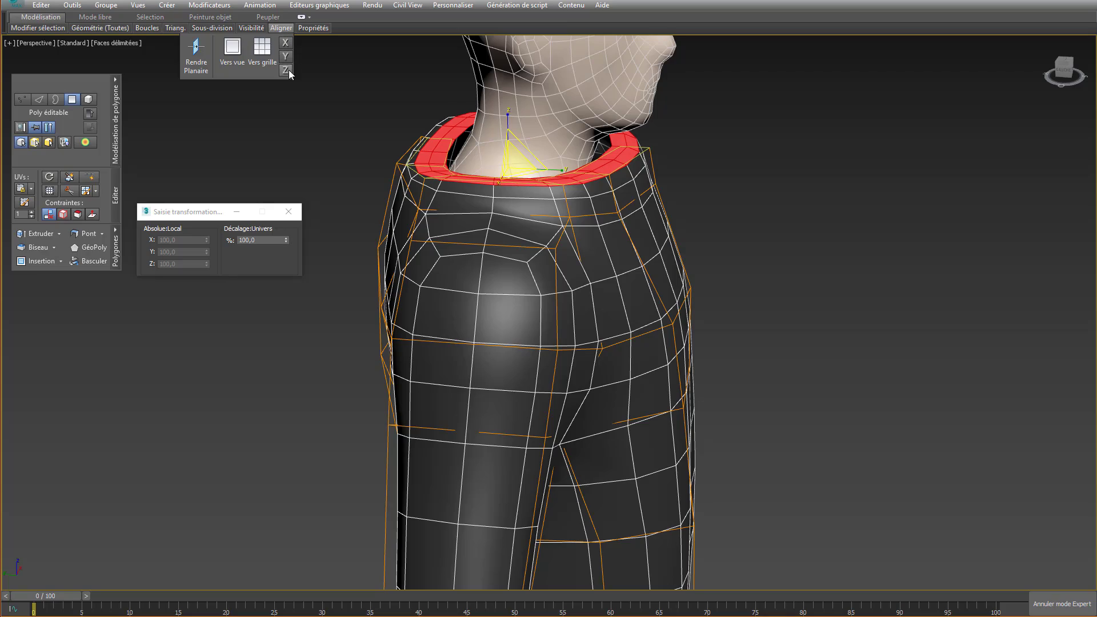
scroll(502, 245, down, 3)
middle_drag(507, 216, 497, 277)
scroll(492, 210, up, 3)
click(428, 181)
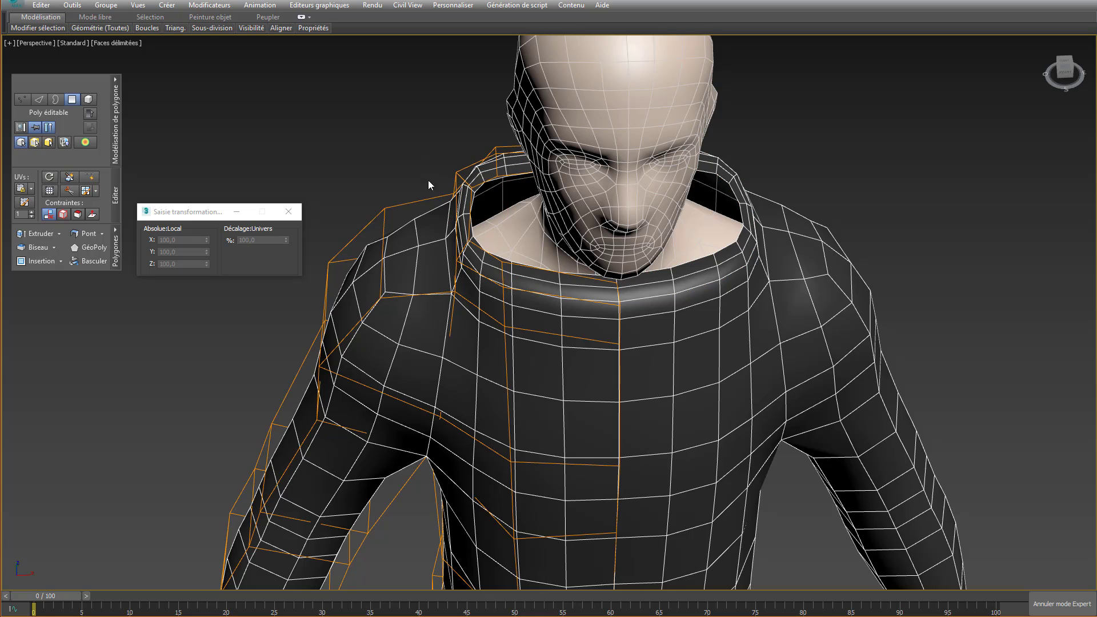
- Move the side edge of the neck opening inward to X about -10.1 cm, closer to the neck
key(2)
click(471, 217)
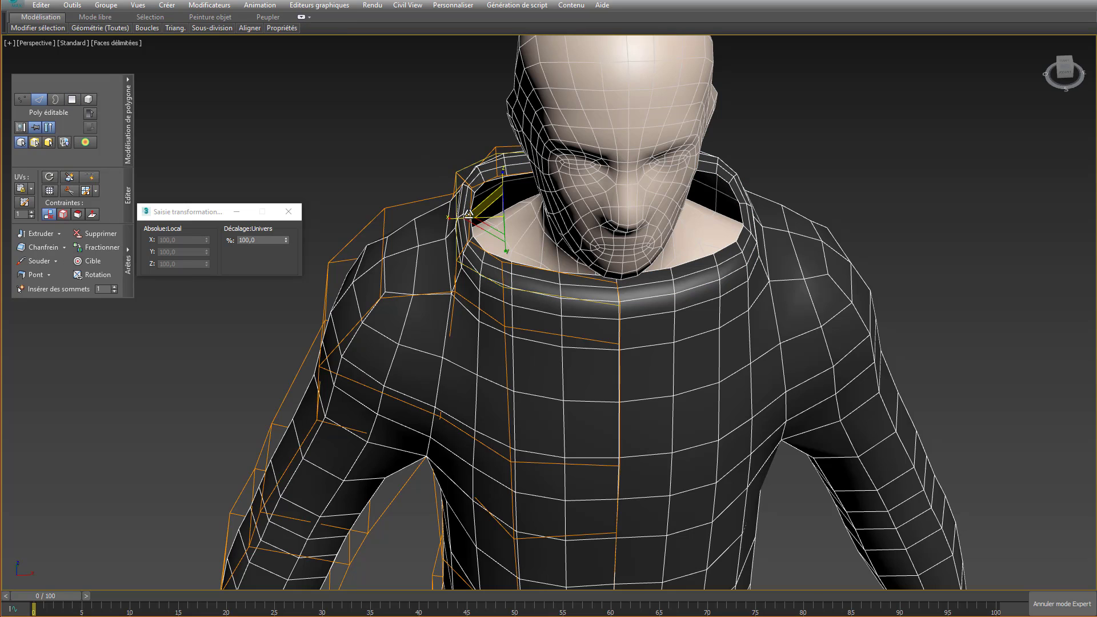
right_click(465, 213)
click(490, 225)
drag(484, 212, 563, 255)
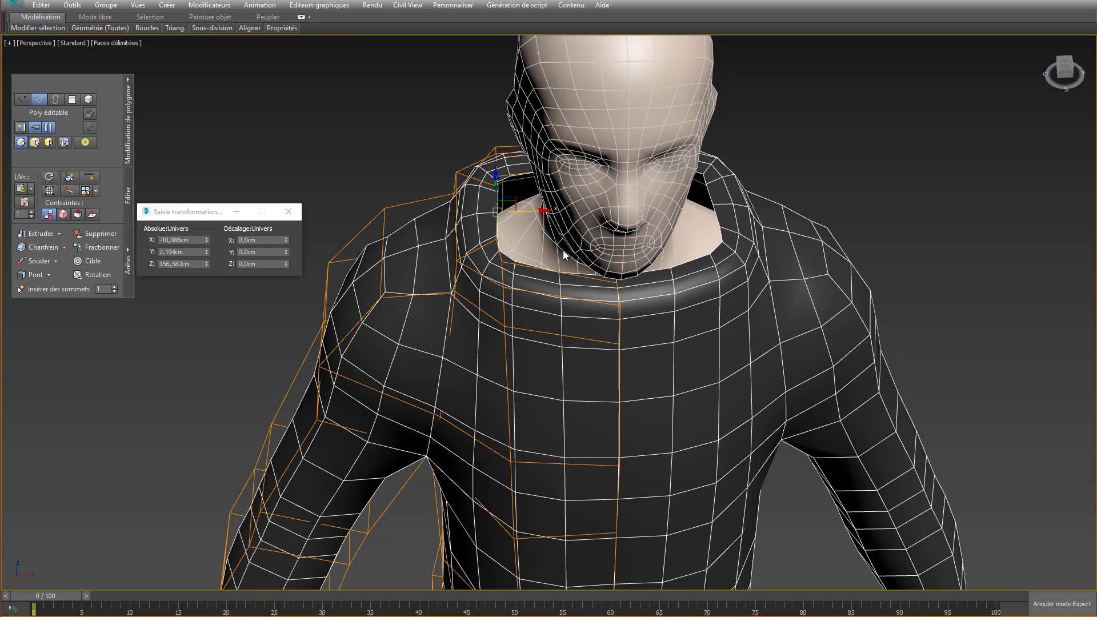
- Move the front inner collar vertex to X about -5.8 cm and Y about -5 cm, and adjust the inner vertices toward the back
key(1)
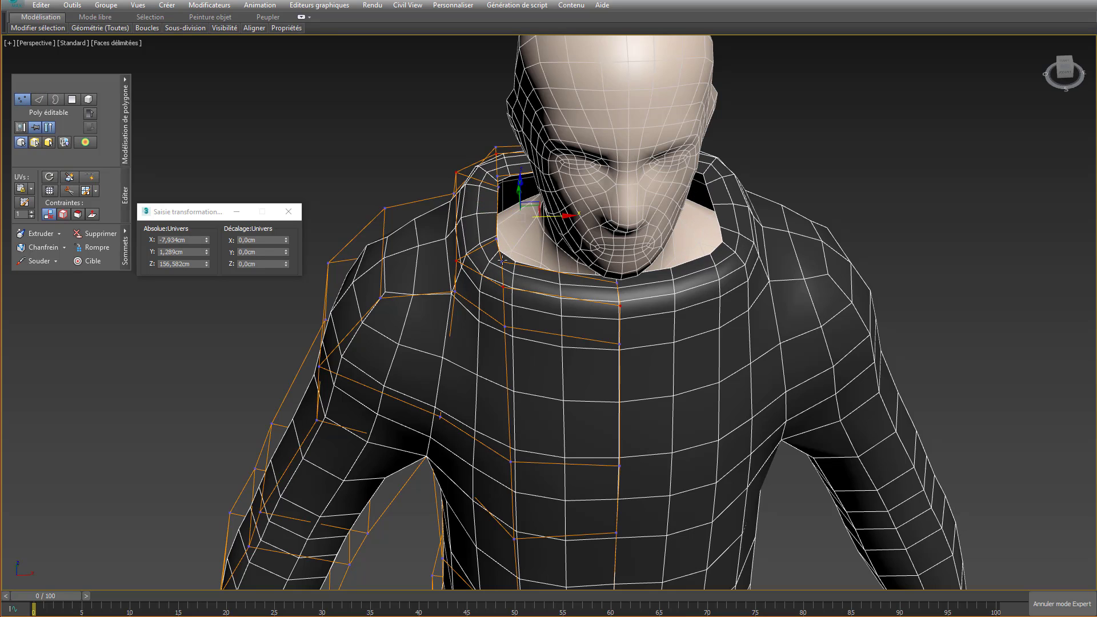
drag(529, 262, 575, 286)
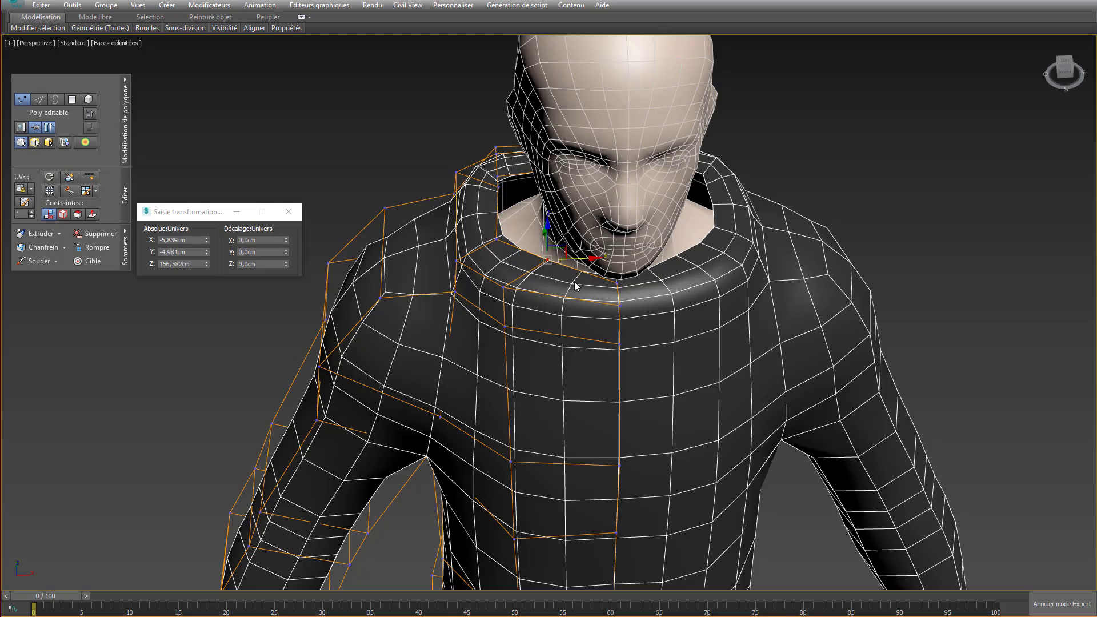
alt+middle_drag(541, 249, 624, 233)
drag(541, 249, 559, 251)
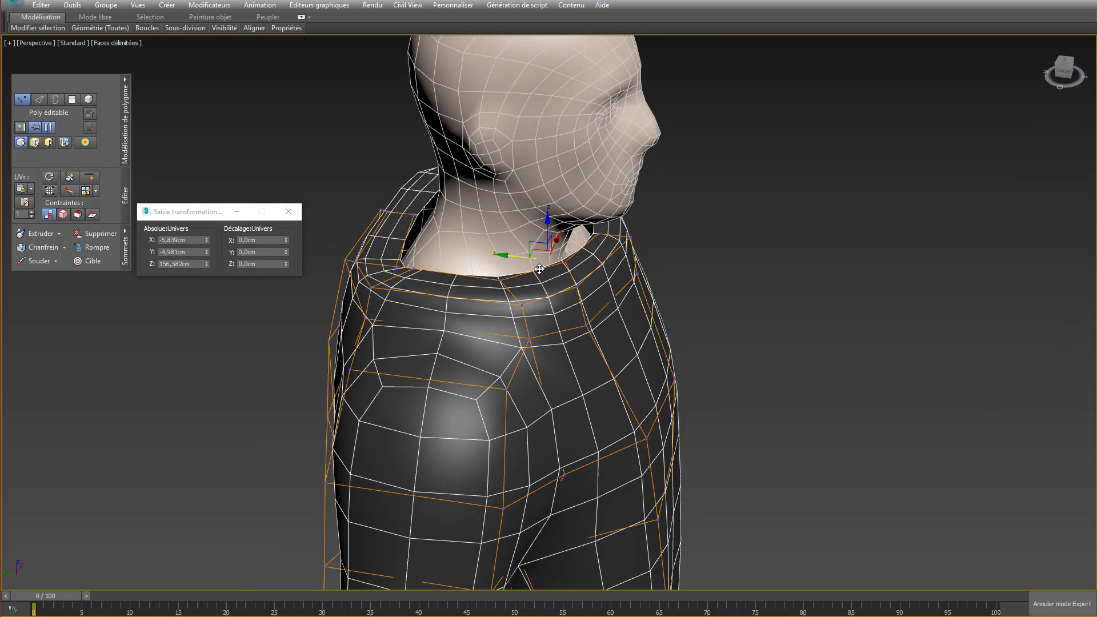
click(498, 280)
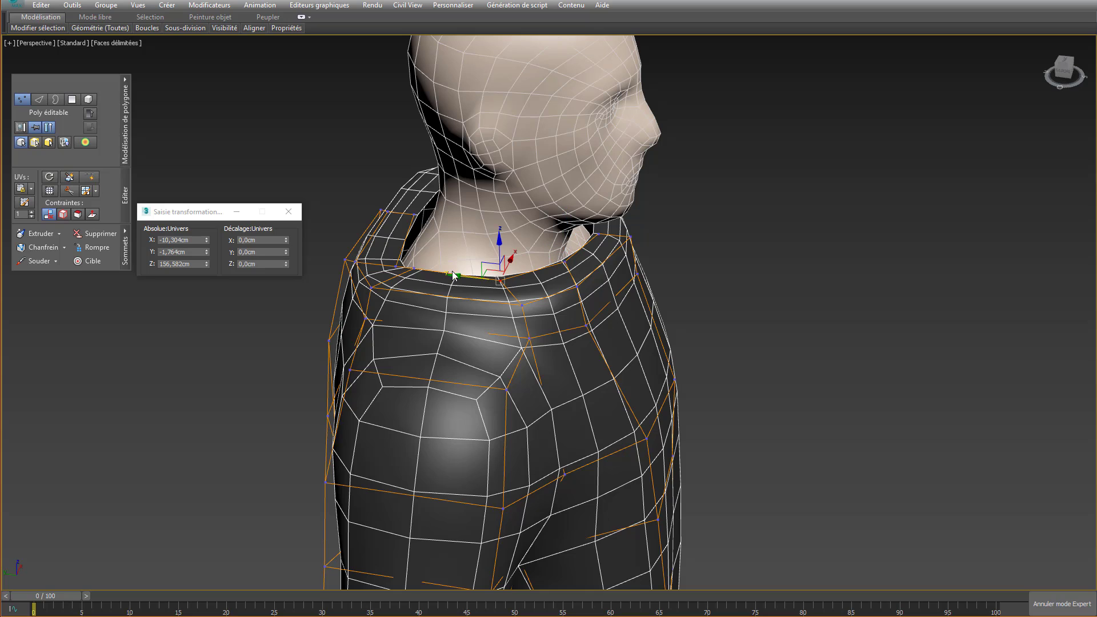
click(396, 266)
drag(409, 244, 420, 218)
mouse_move(388, 234)
alt+middle_down()
mouse_move(404, 238)
mouse_move(394, 234)
mouse_move(411, 217)
mouse_move(397, 237)
alt+middle_up()
- Lower the outer edge at the back of the collar to Z about 153.9 cm
key(2)
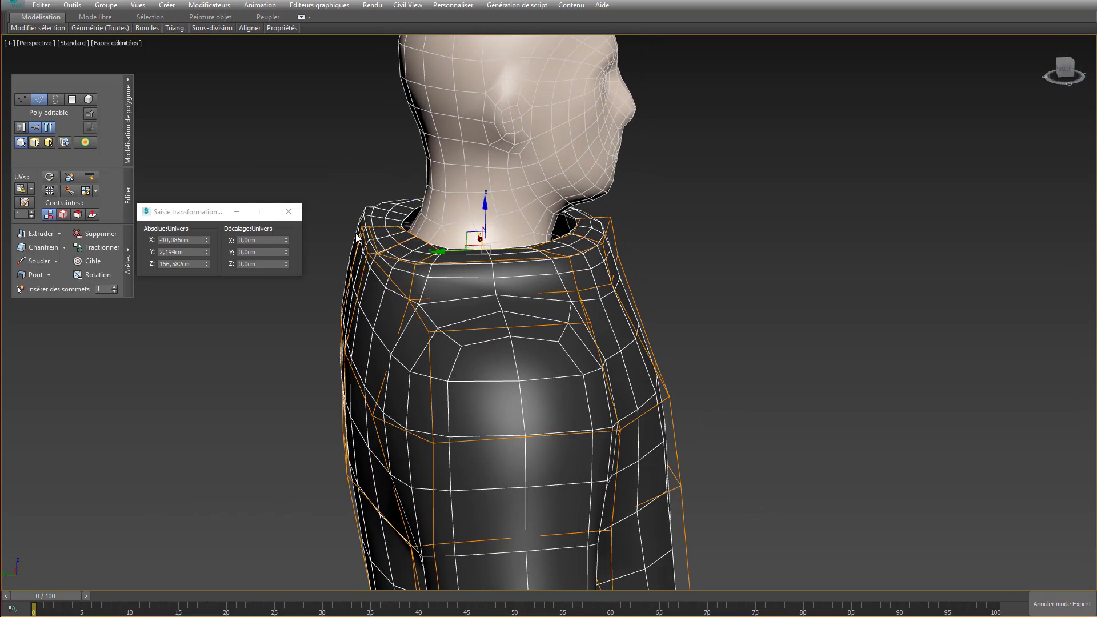
click(362, 236)
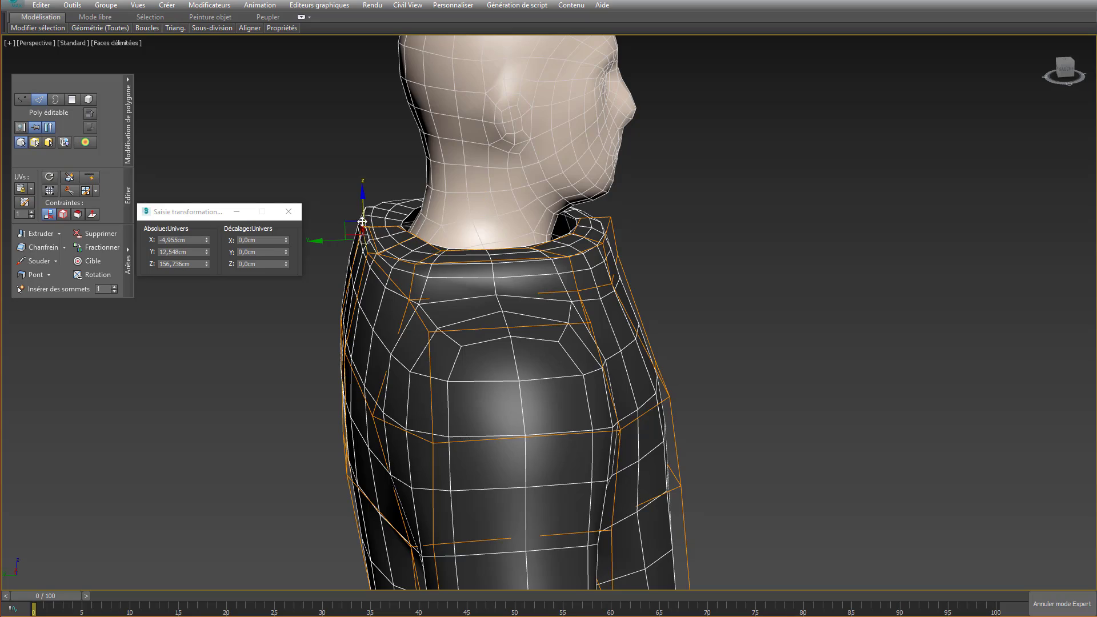
drag(362, 222, 395, 255)
alt+middle_drag(453, 286, 507, 282)
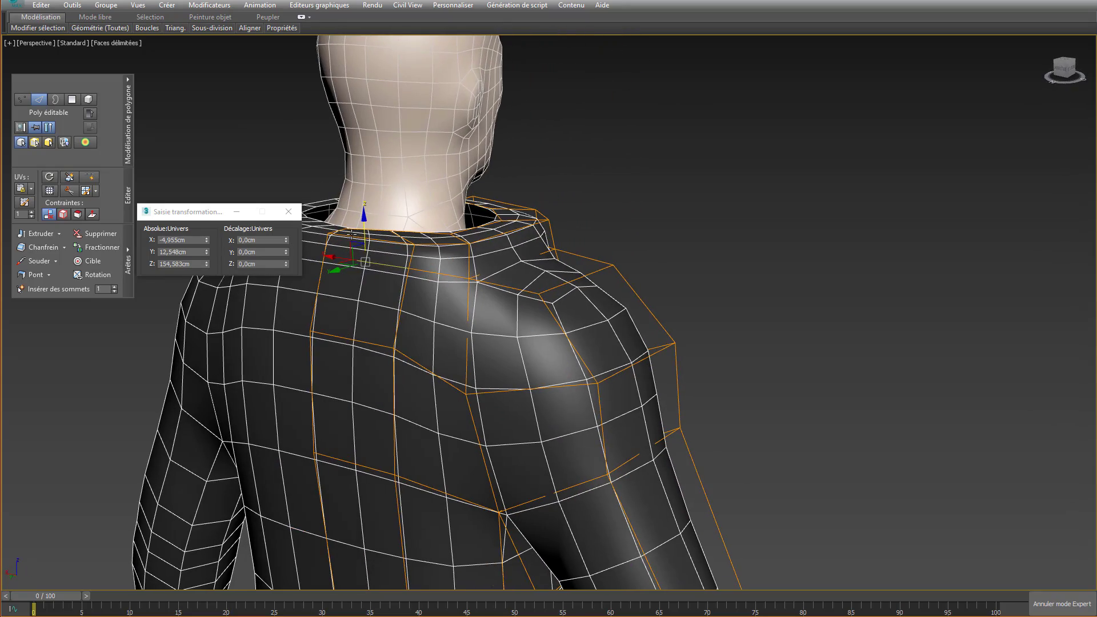
drag(365, 244, 369, 246)
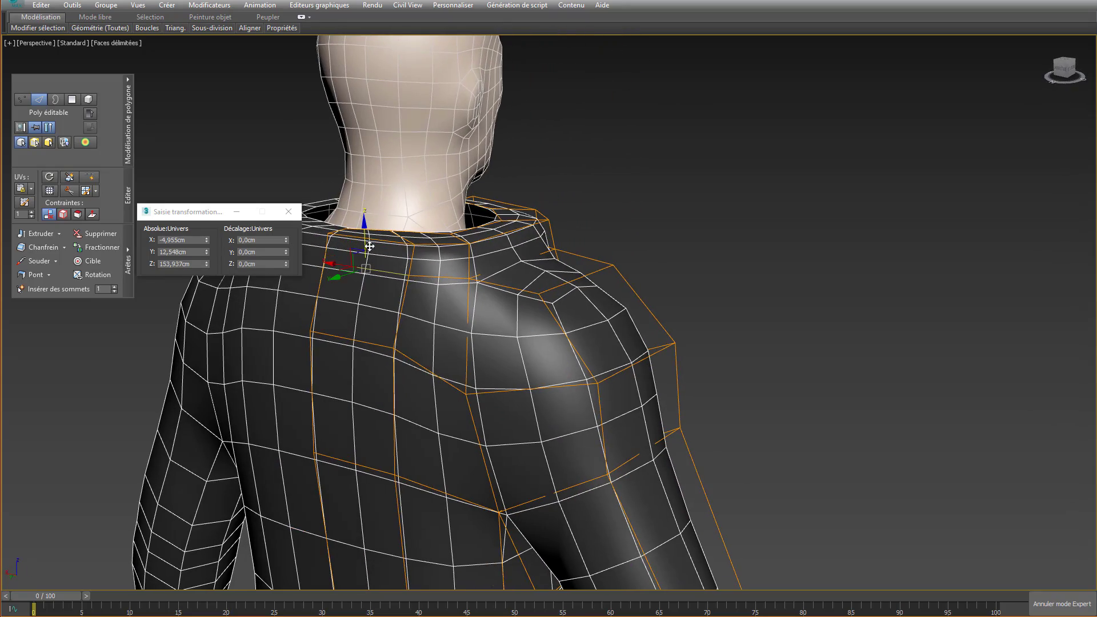
- Select the remaining outer edges around the base of the collar and scale them uniformly
ctrl+click(431, 276)
ctrl+click(507, 265)
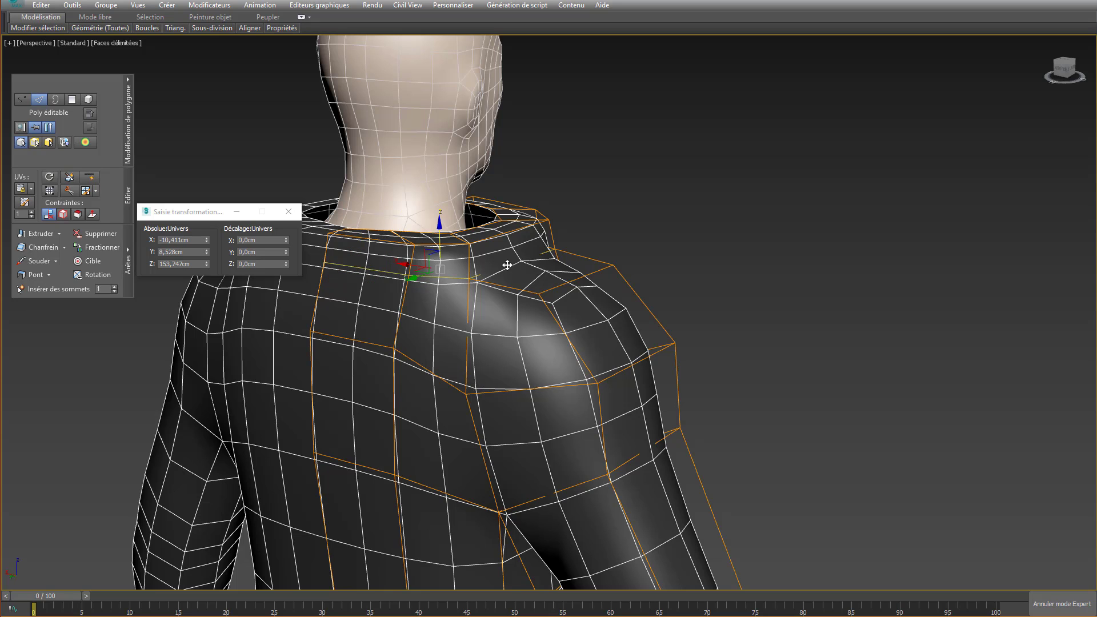
alt+middle_drag(537, 261, 503, 281)
drag(589, 308, 628, 308)
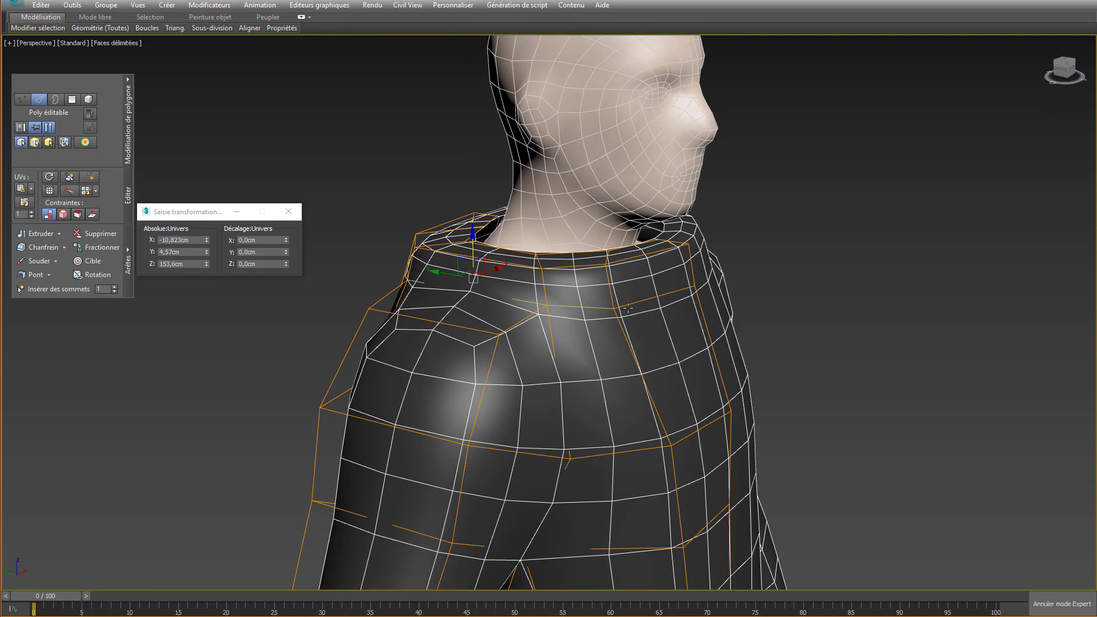
right_click(536, 246)
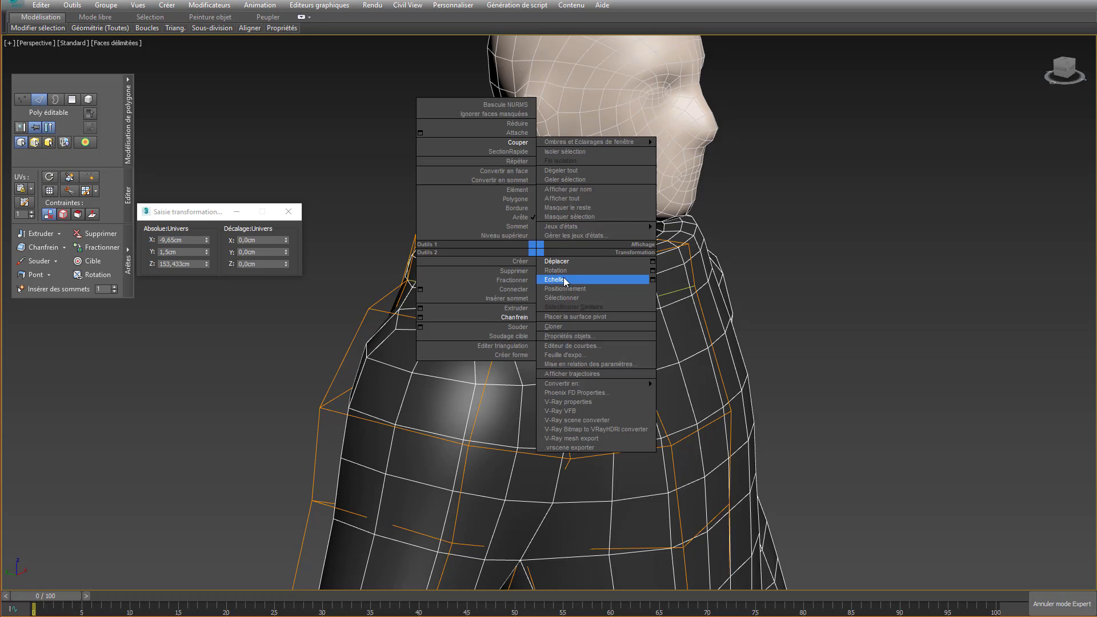
click(571, 277)
drag(507, 240, 579, 218)
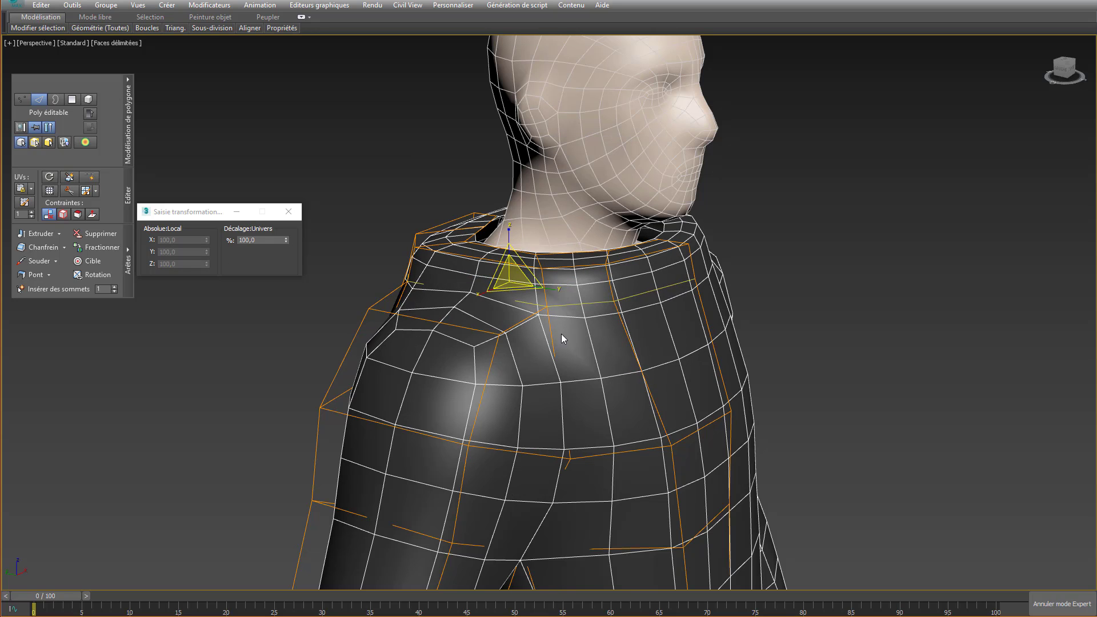
- Move the upper side vertices of the collar inward to X about -9.5 cm
alt+middle_drag(561, 334, 498, 262)
scroll(558, 285, up, 2)
key(1)
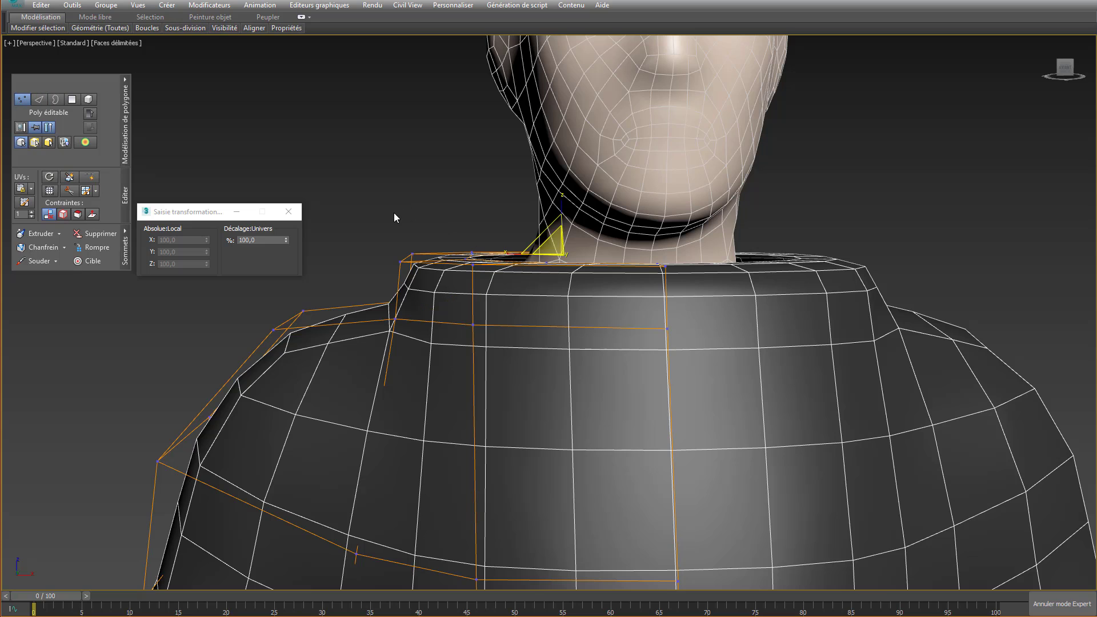
drag(496, 289, 497, 290)
right_click(449, 263)
click(467, 276)
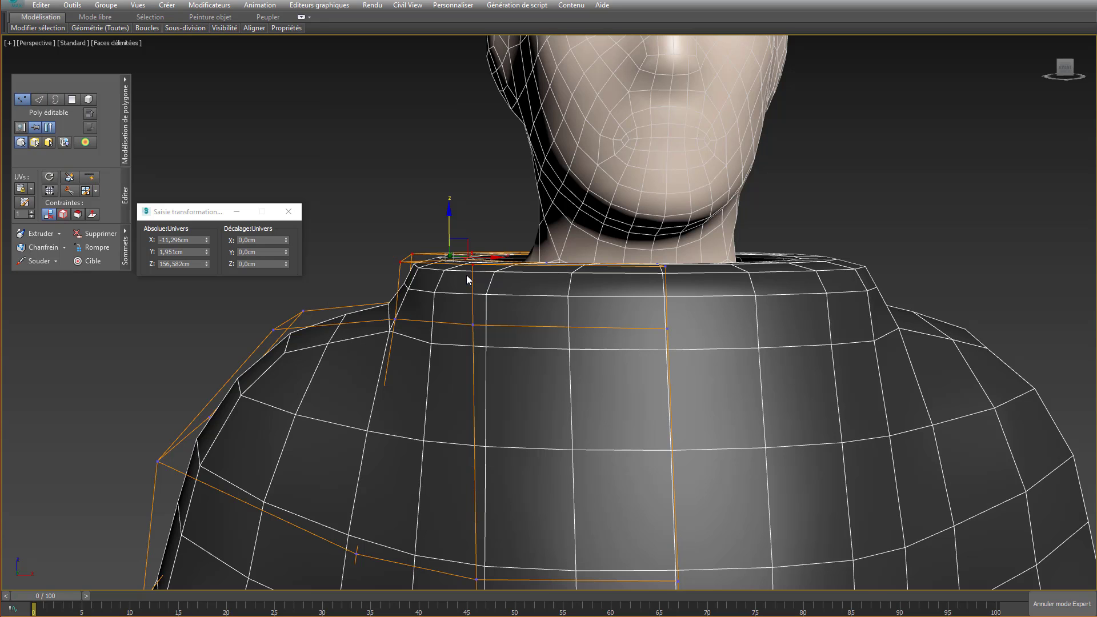
drag(487, 259, 512, 275)
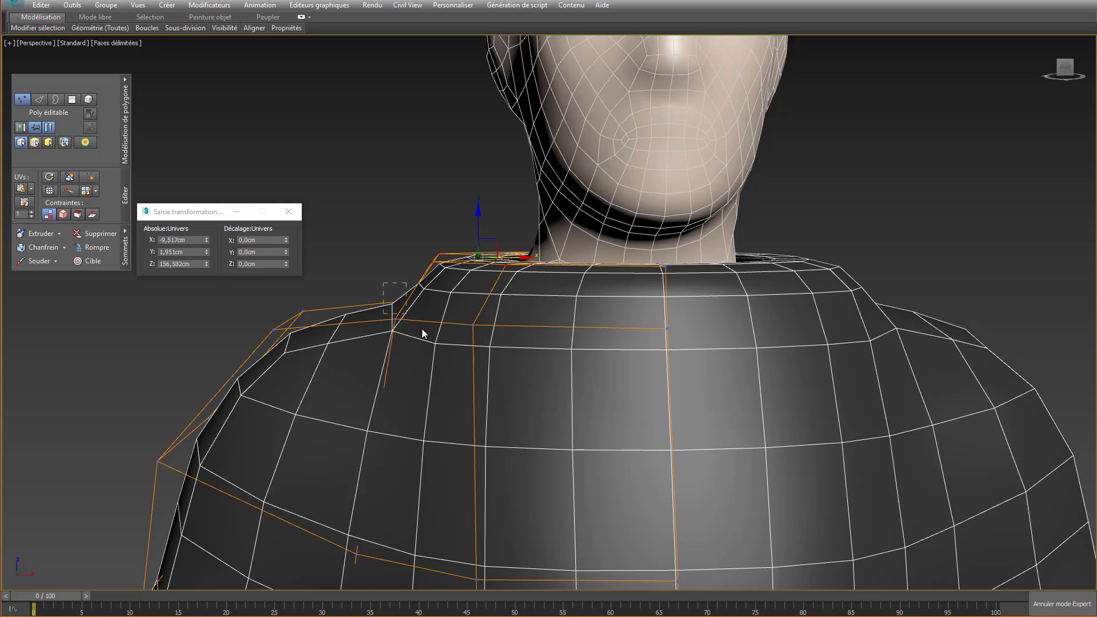
- Adjust the collar's side and back vertices, moving the inner back one to X about -5.3 cm and Y about 8.7 cm
drag(423, 334, 458, 318)
alt+middle_drag(458, 319, 685, 321)
click(307, 327)
mouse_move(276, 328)
mouse_down()
mouse_move(245, 333)
mouse_move(257, 332)
mouse_up()
alt+middle_drag(257, 331, 380, 251)
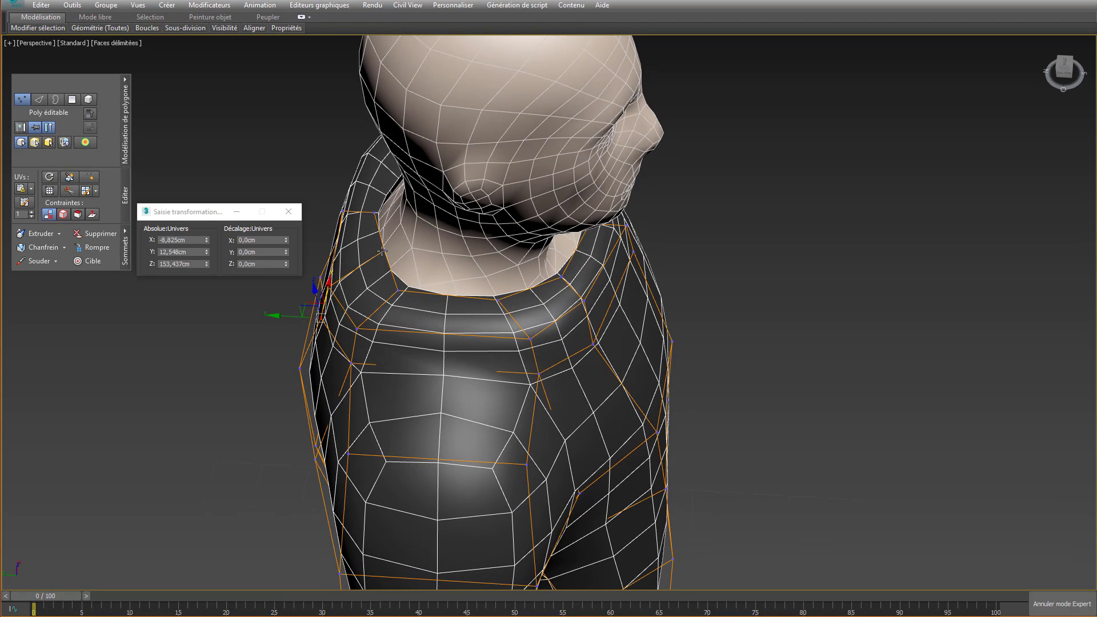
click(381, 251)
drag(362, 248, 451, 276)
- Insert three edge loops around the collar with SwiftLoop, near its upper rim and just above its base
alt+middle_drag(520, 289, 427, 265)
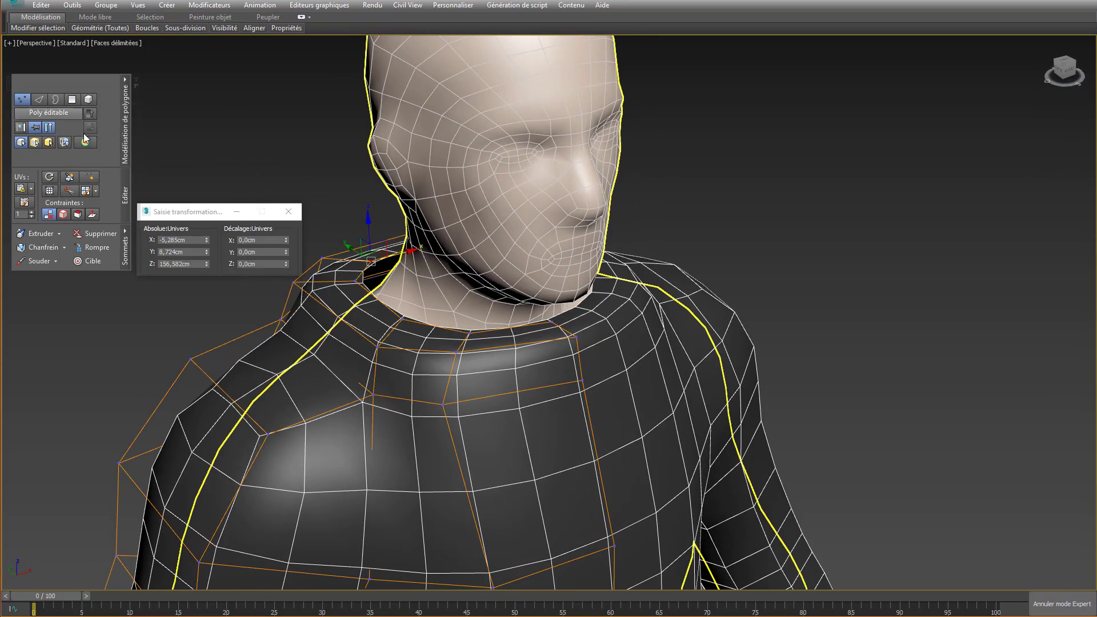
click(89, 176)
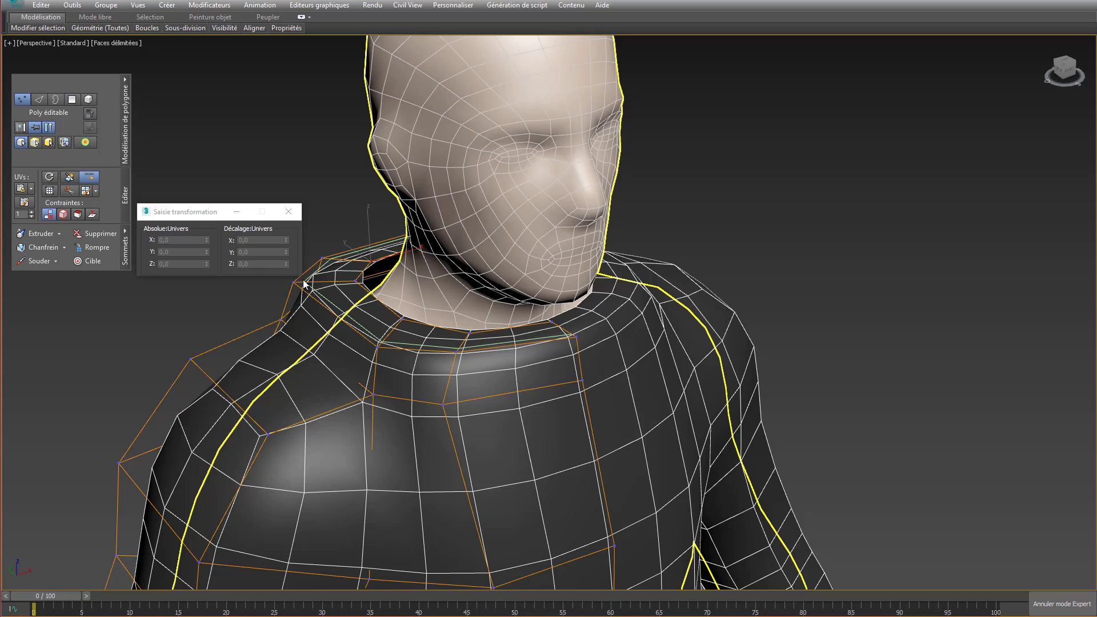
click(298, 282)
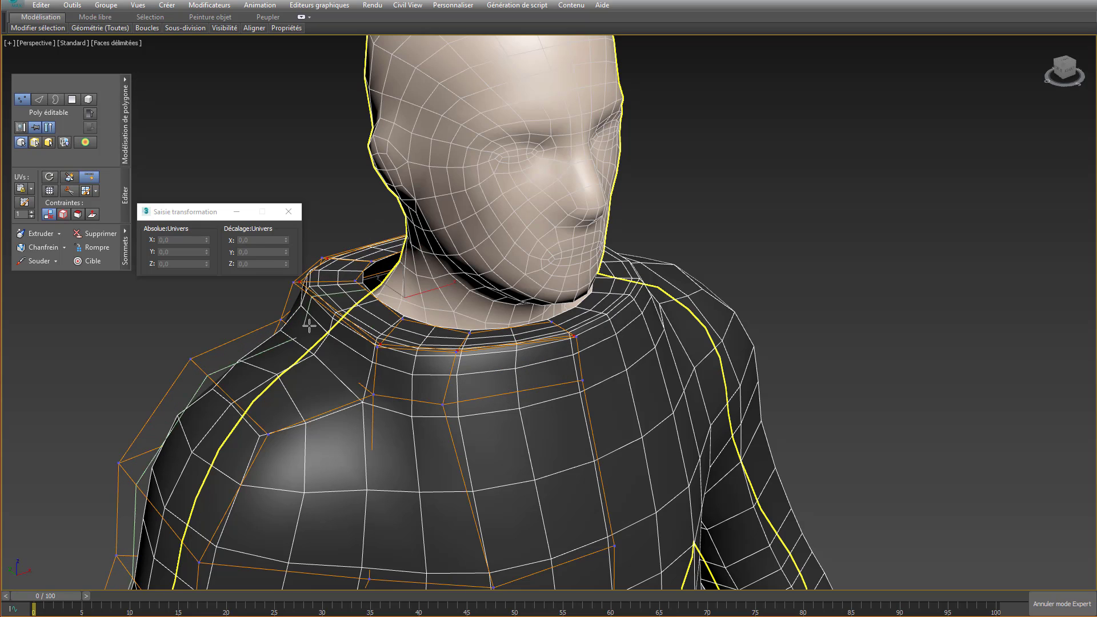
click(374, 358)
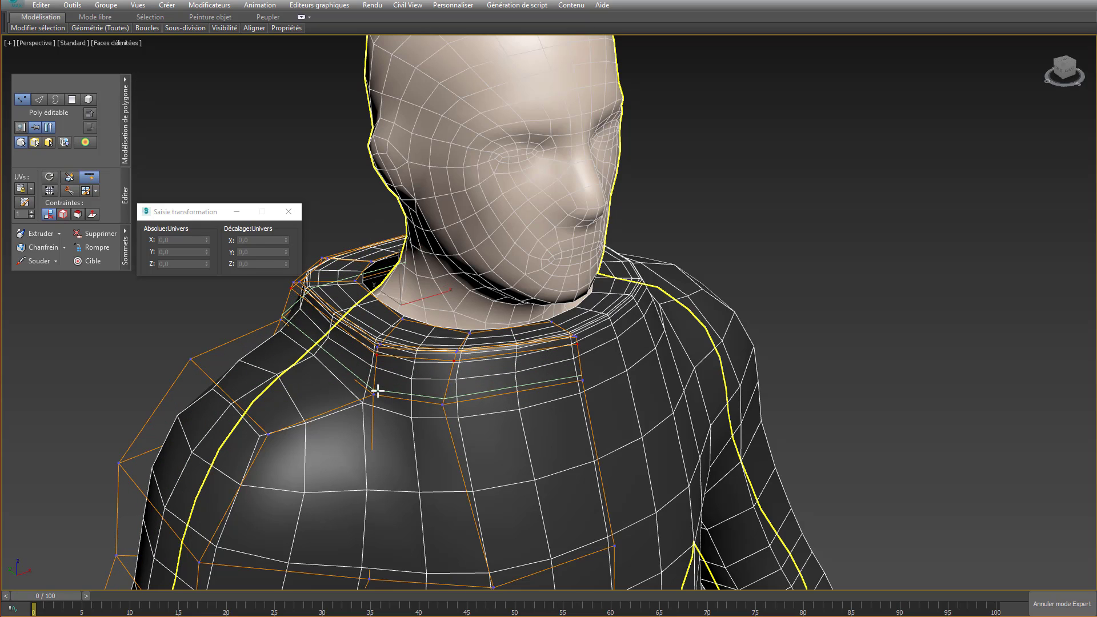
click(374, 391)
right_click(387, 382)
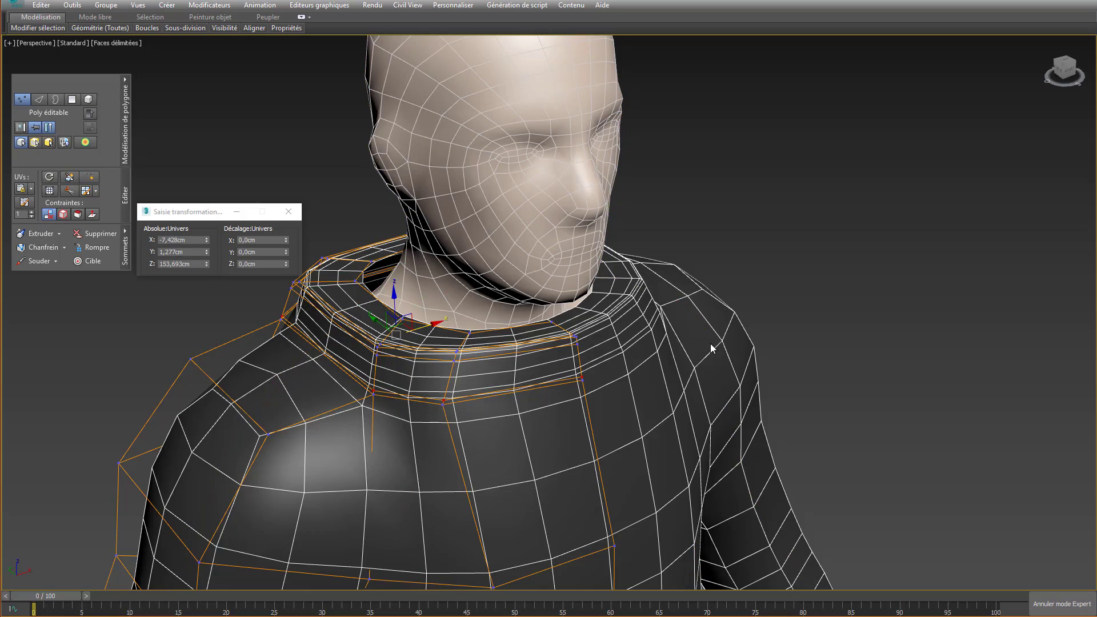
- Select all of the collar's vertices from the side and rotate them so the collar slopes down toward the front
click(758, 306)
scroll(744, 308, down, 3)
alt+middle_drag(735, 302, 505, 290)
alt+middle_drag(523, 309, 698, 238)
scroll(698, 238, up, 5)
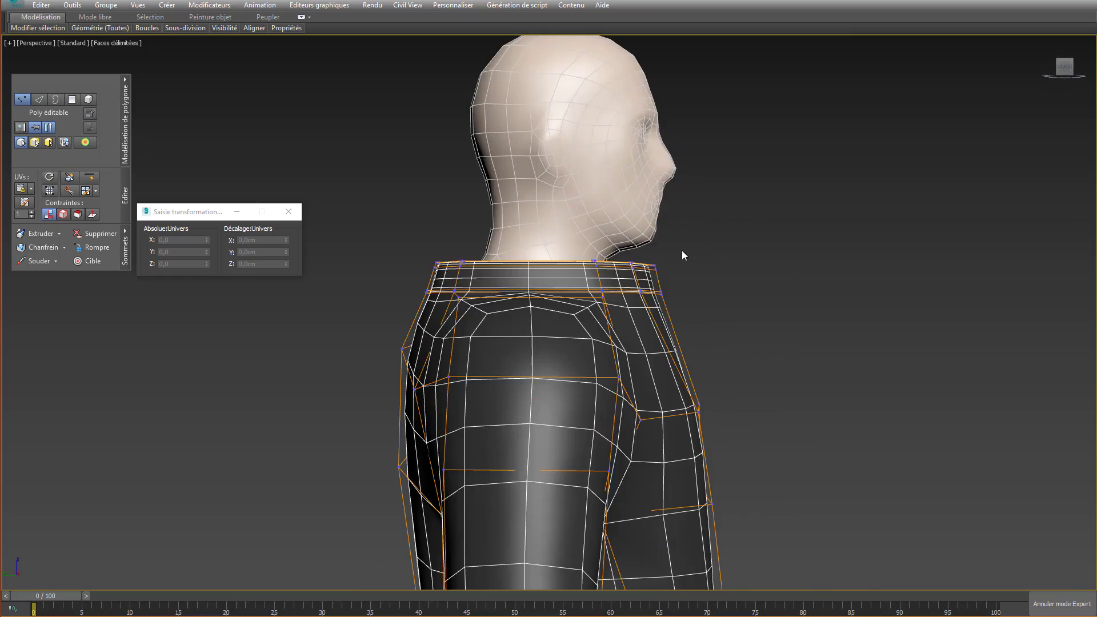
scroll(683, 257, down, 1)
drag(399, 257, 707, 306)
right_click(591, 239)
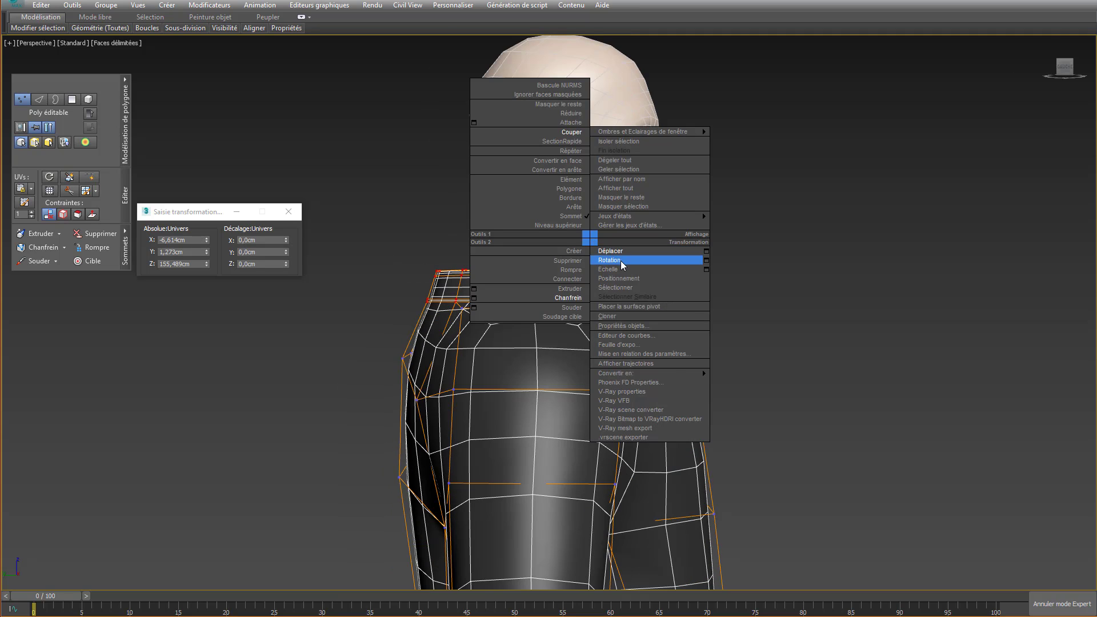
click(621, 260)
drag(564, 254, 569, 255)
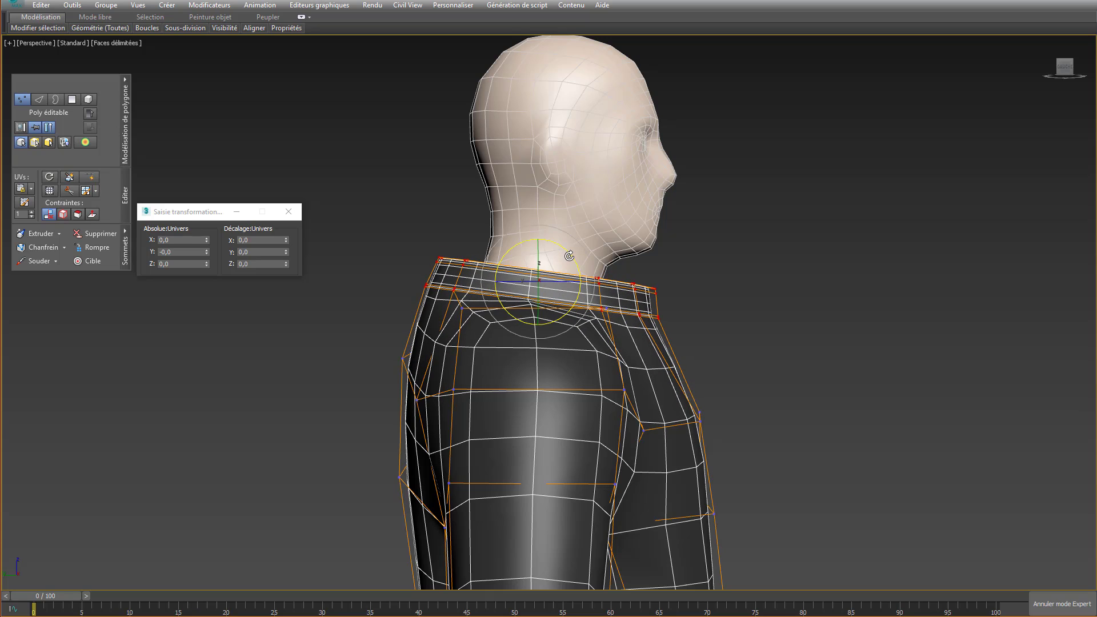
- Try to scale the tilted collar's vertices uniformly
alt+middle_drag(606, 250, 563, 243)
right_click(559, 239)
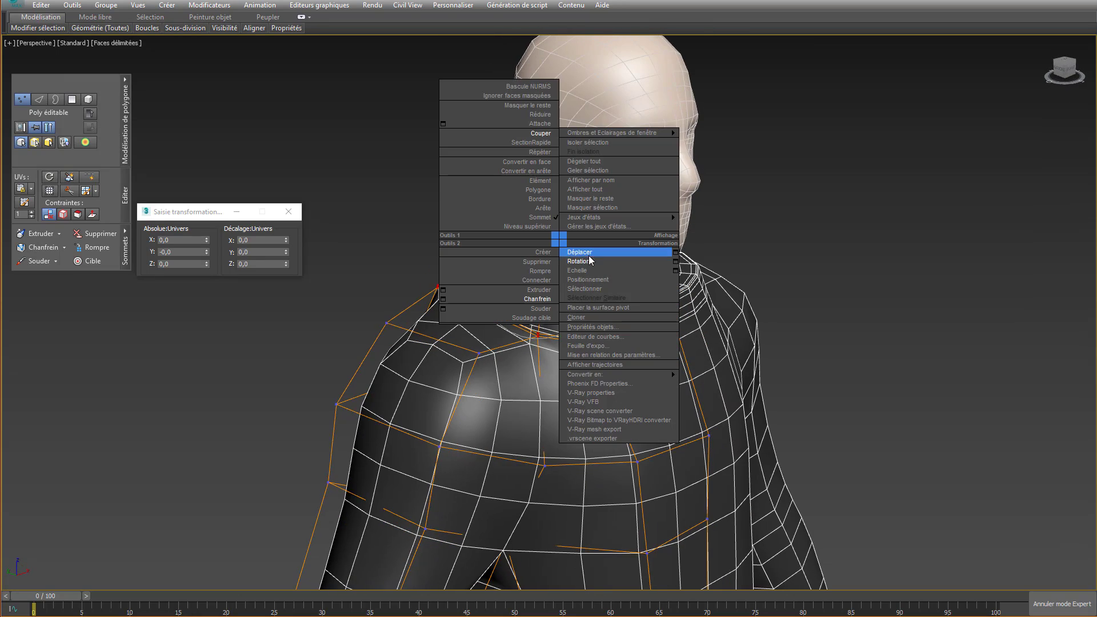
click(593, 271)
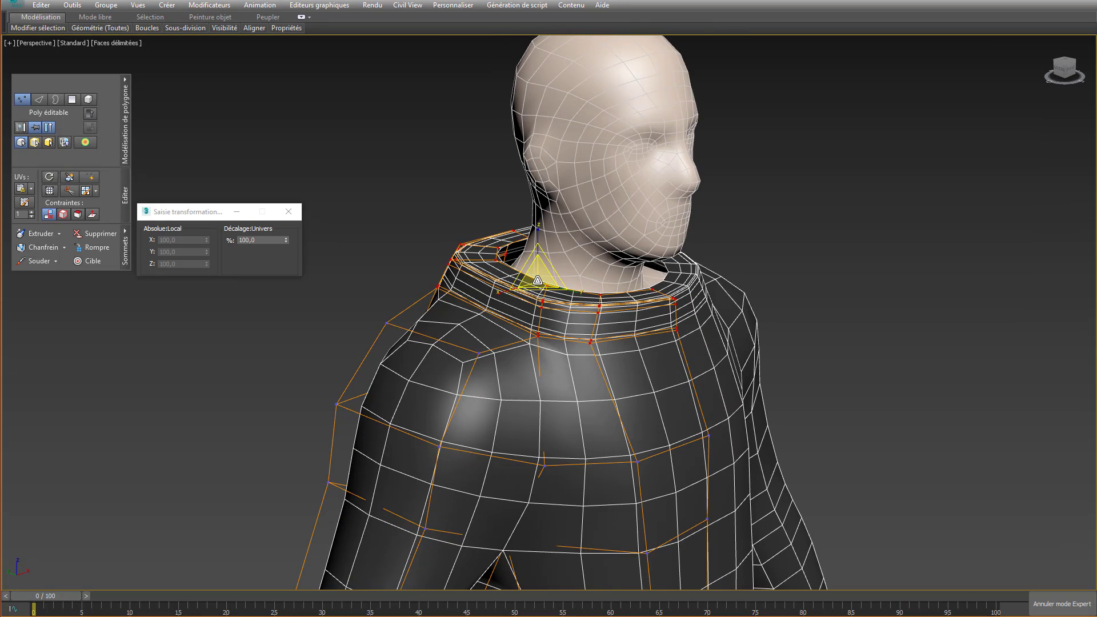
drag(537, 280, 539, 290)
key(ctrl+z)
mouse_move(550, 279)
alt+middle_down()
mouse_move(517, 279)
mouse_move(547, 280)
mouse_move(539, 282)
alt+middle_up()
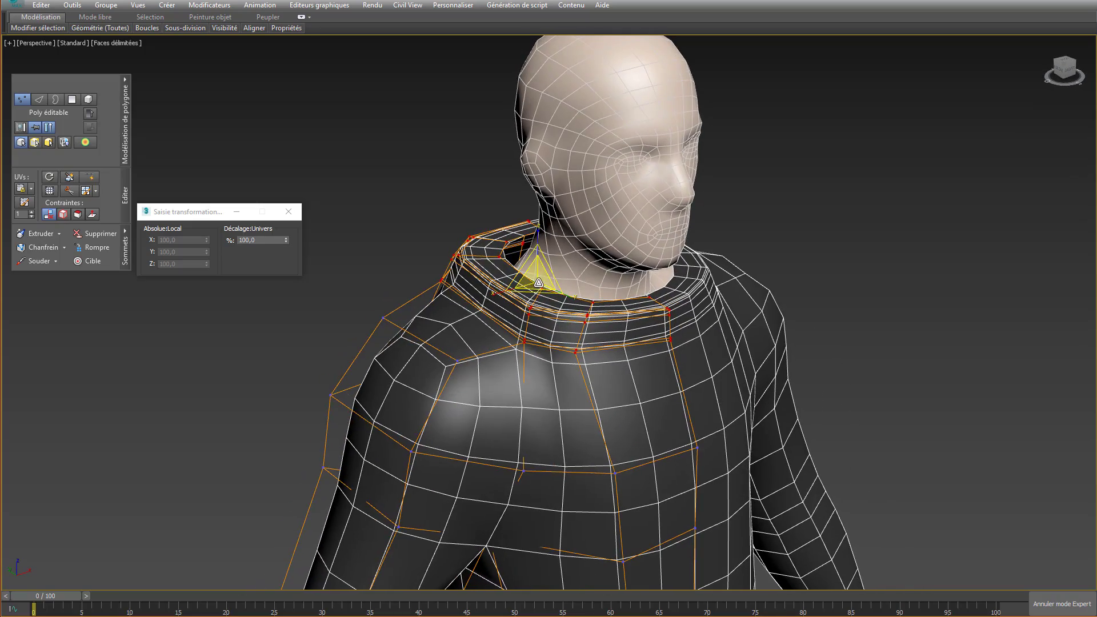
scroll(537, 280, down, 5)
scroll(537, 281, up, 5)
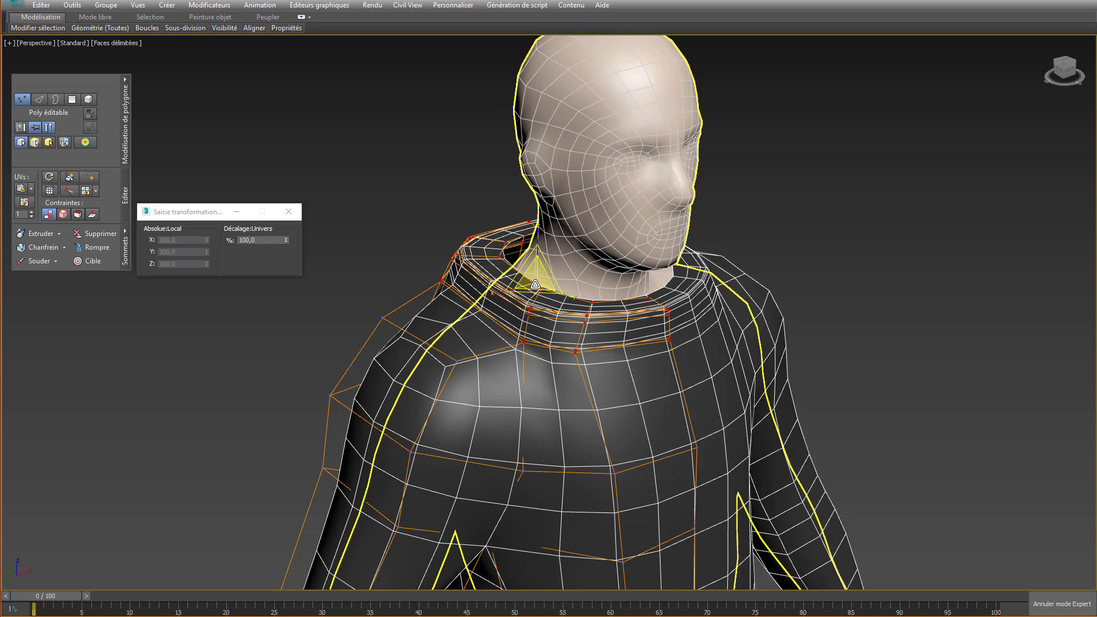
alt+middle_drag(535, 283, 497, 284)
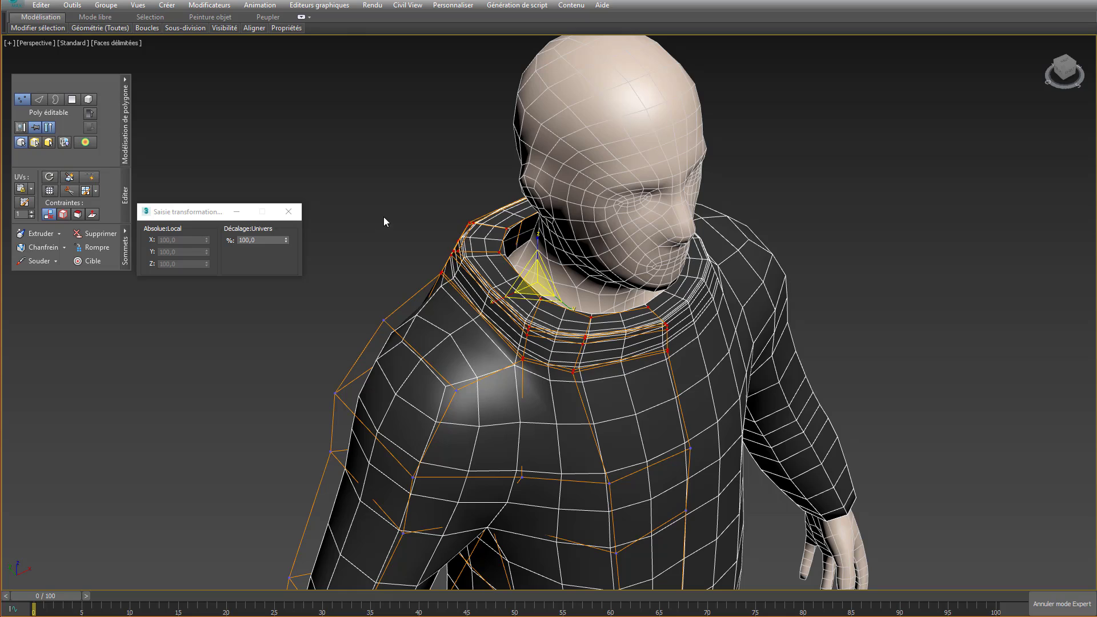
- Create a small sphere beside the shoulder and place it at the world origin
right_click(390, 192)
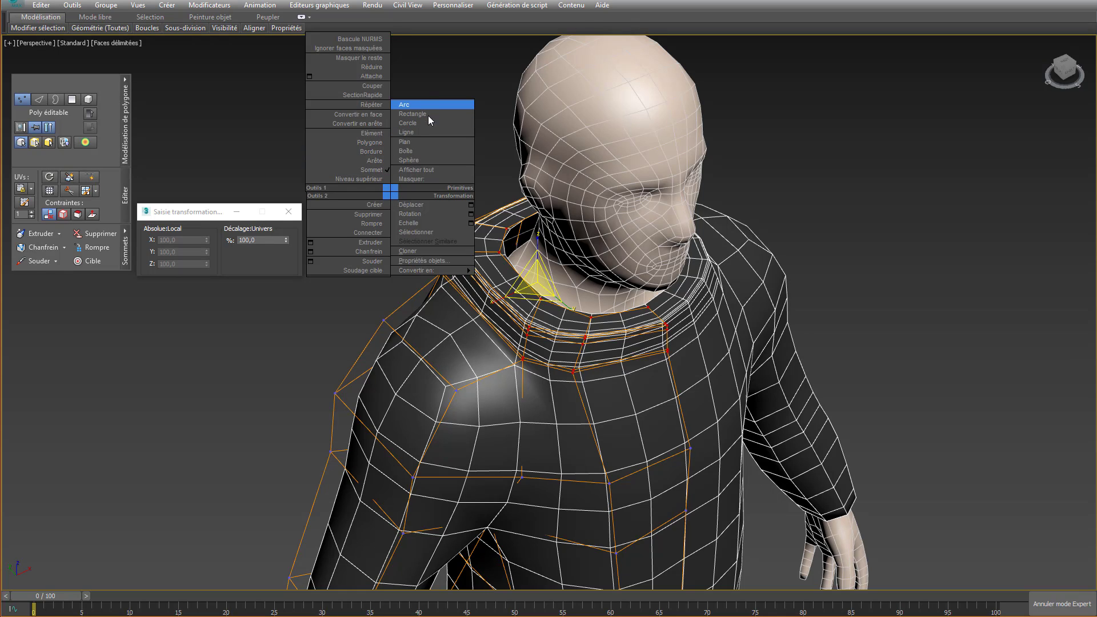
click(424, 160)
drag(348, 312, 368, 309)
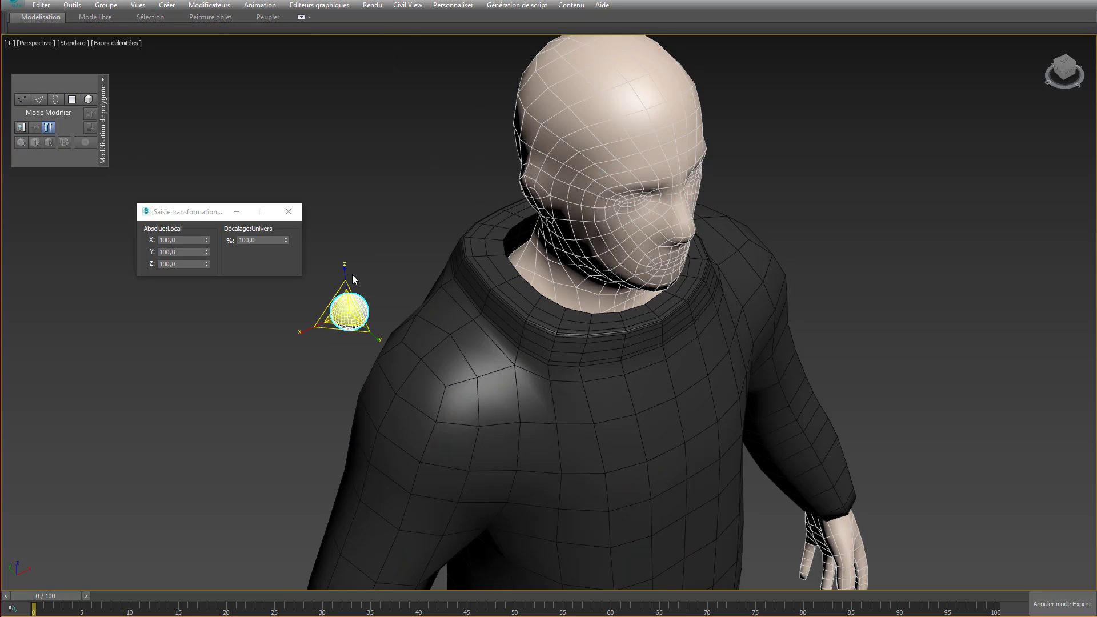
key(Delete)
click(587, 250)
scroll(570, 304, down, 10)
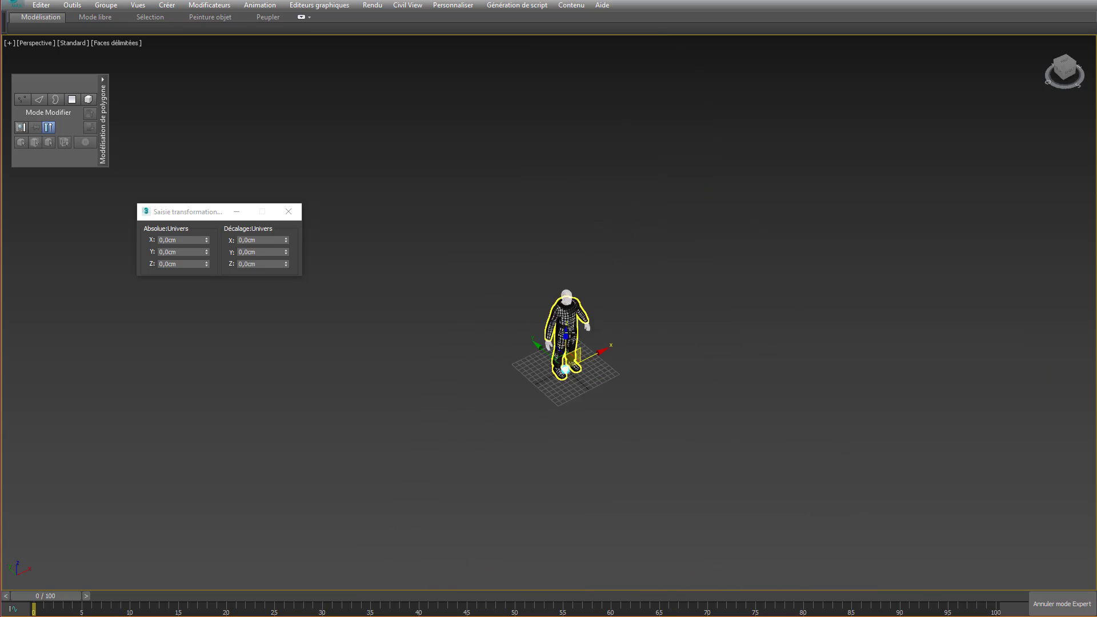
- Raise the sphere to the neck opening at Z about 156.7 cm
scroll(567, 340, up, 5)
drag(559, 419, 577, 187)
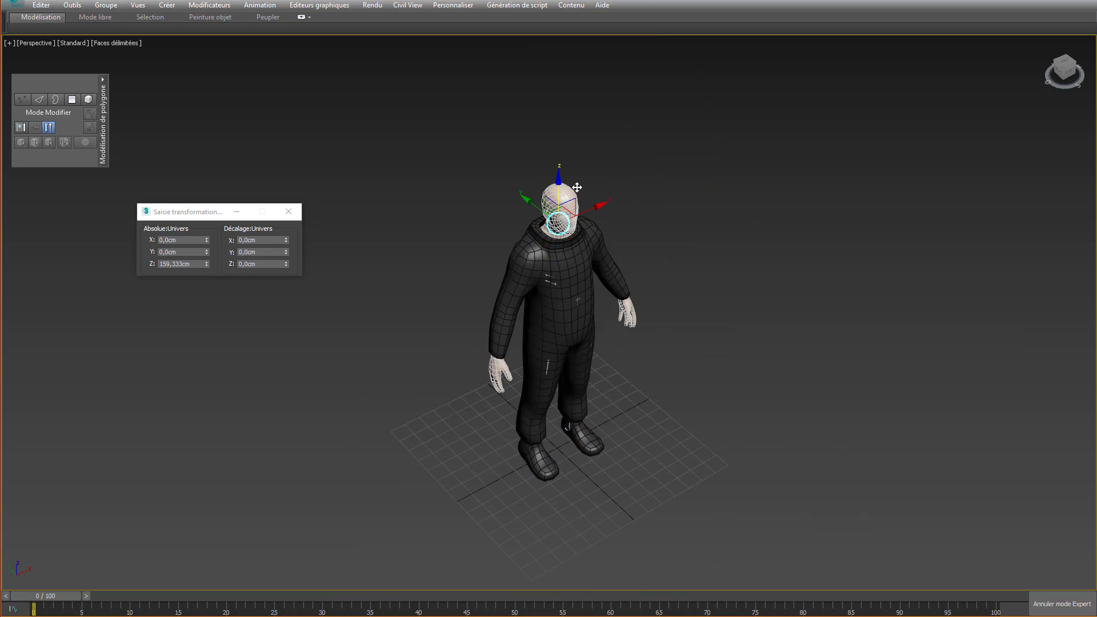
scroll(578, 200, up, 8)
alt+middle_drag(536, 198, 512, 173)
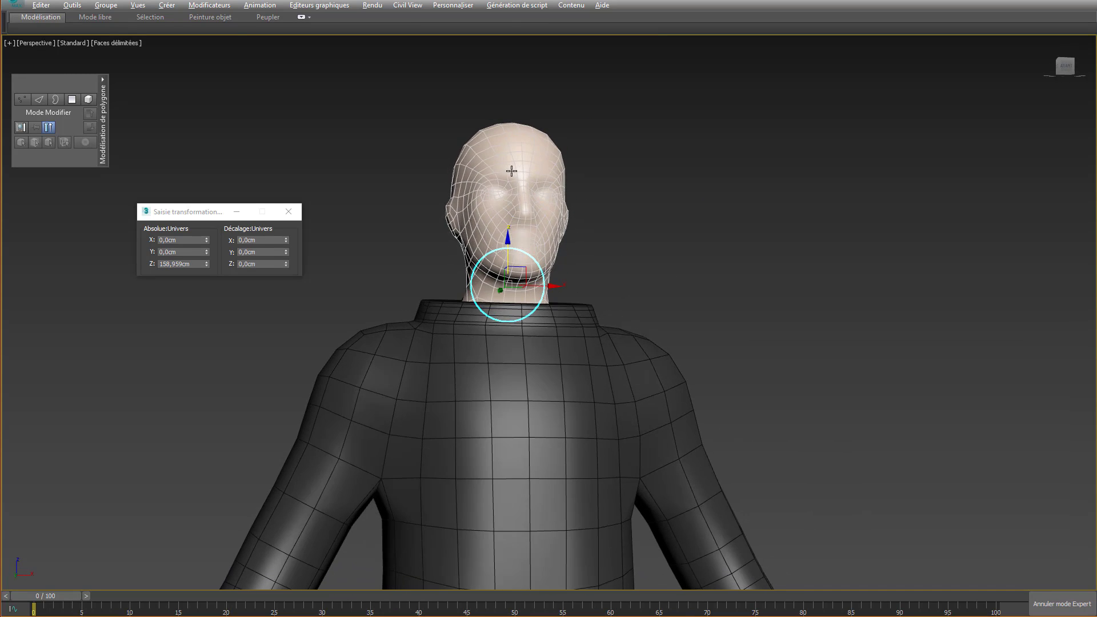
drag(505, 258, 531, 267)
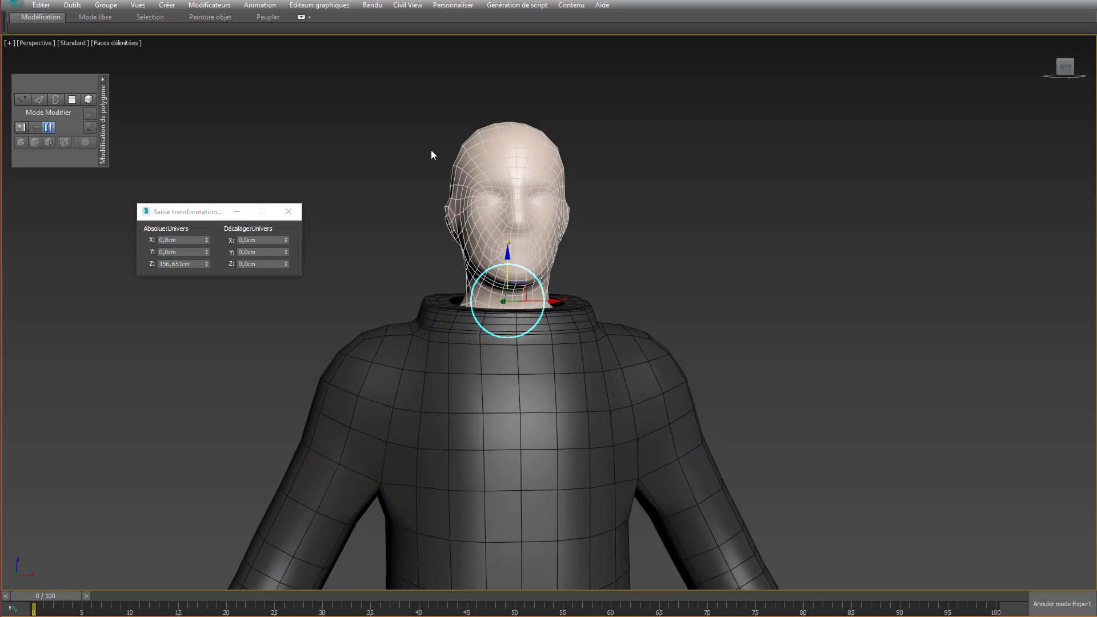
- Restore the full interface and pick the humanBody object as the reference coordinate system
key(ctrl+x)
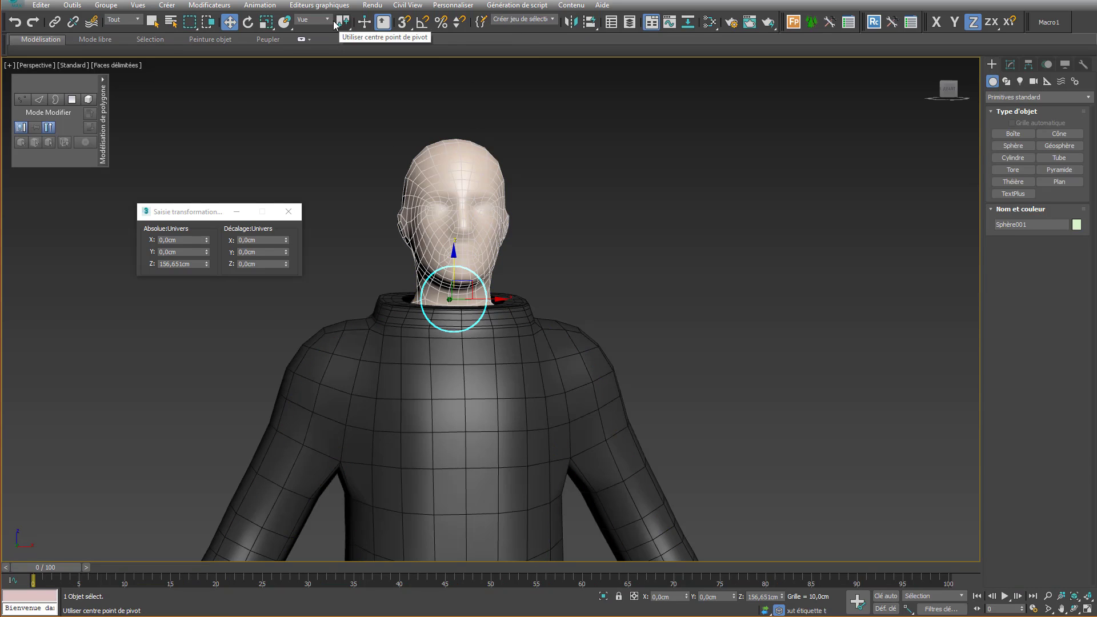
drag(341, 29, 341, 72)
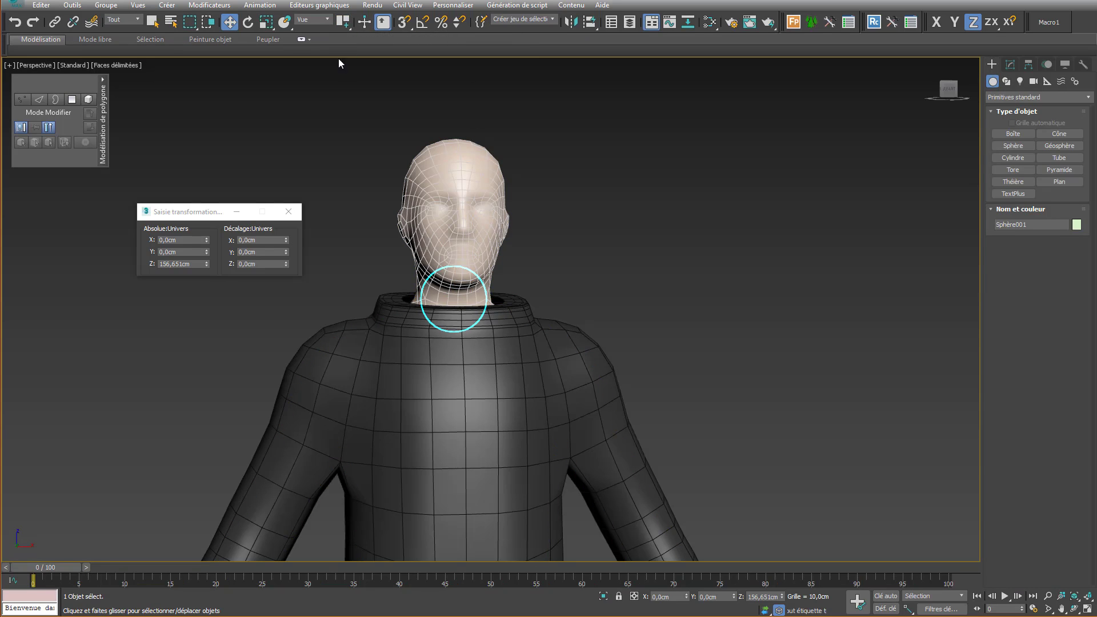
click(329, 21)
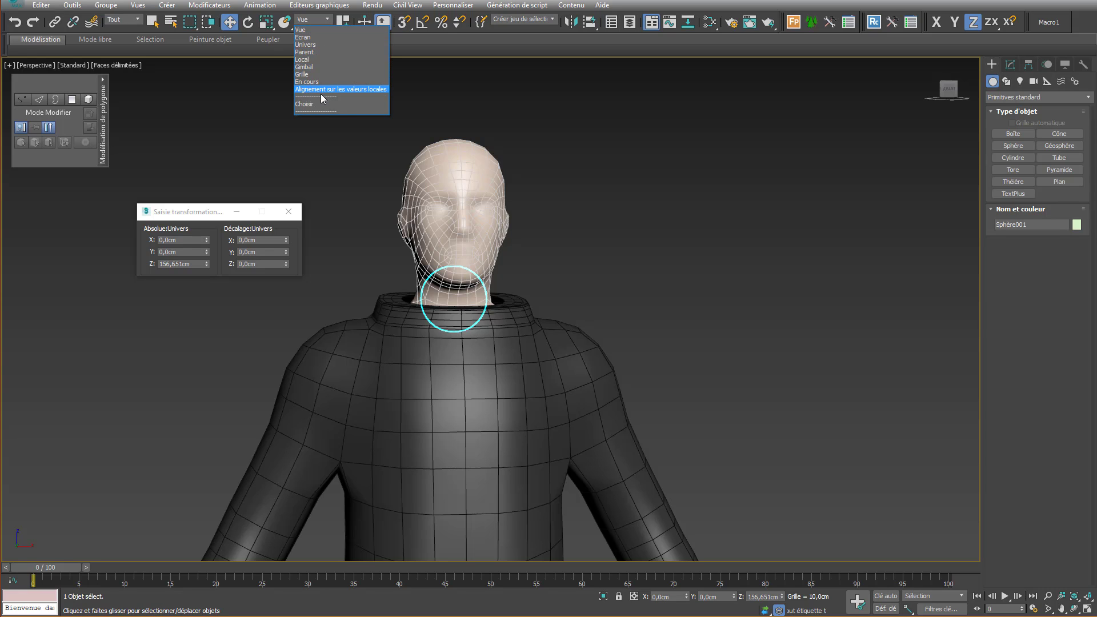
click(319, 112)
click(328, 21)
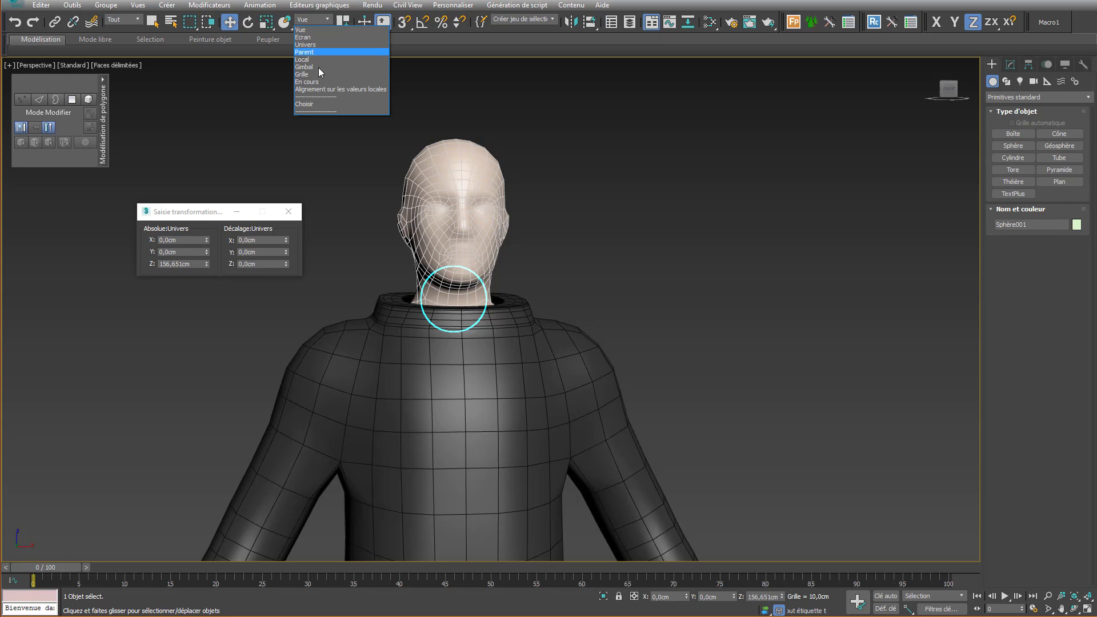
click(319, 102)
click(433, 299)
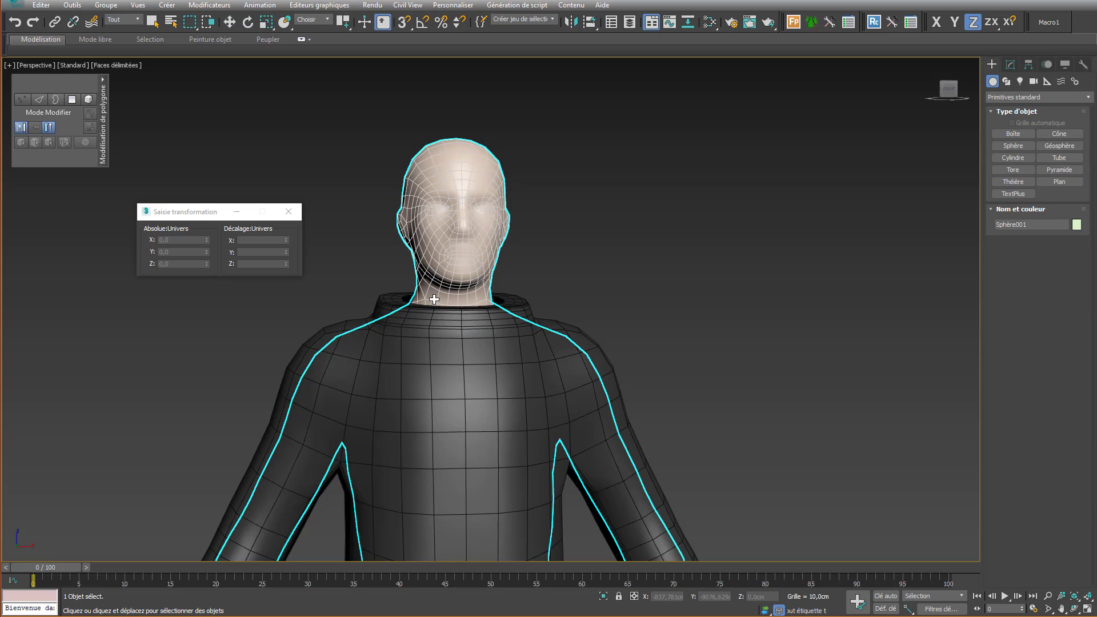
click(434, 299)
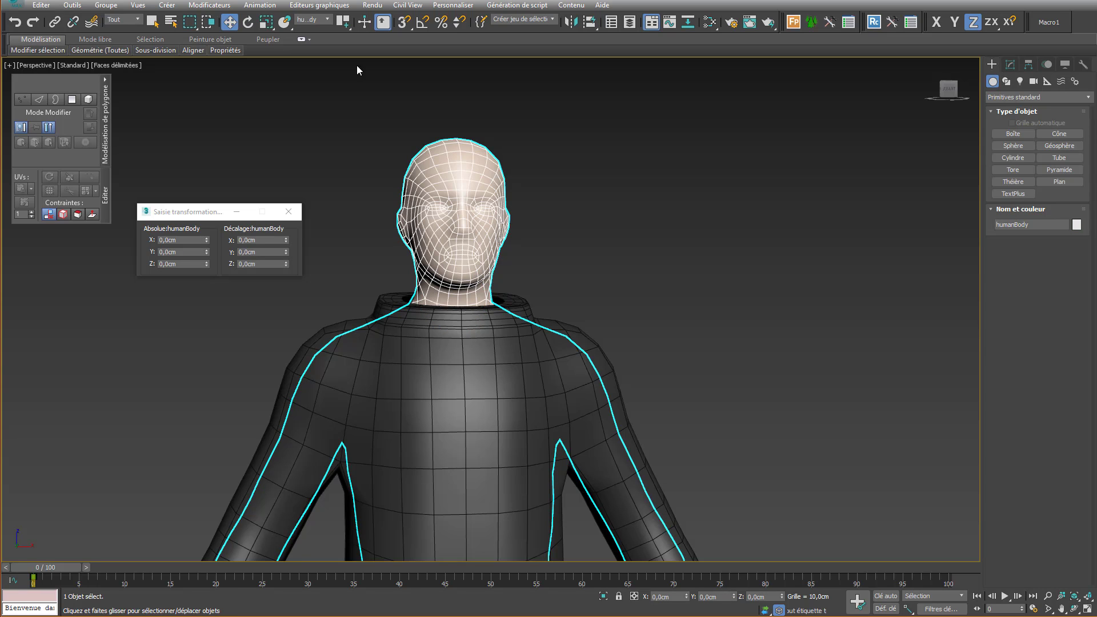
- Pick the neck sphere Sphère001 as the reference coordinate system
click(329, 20)
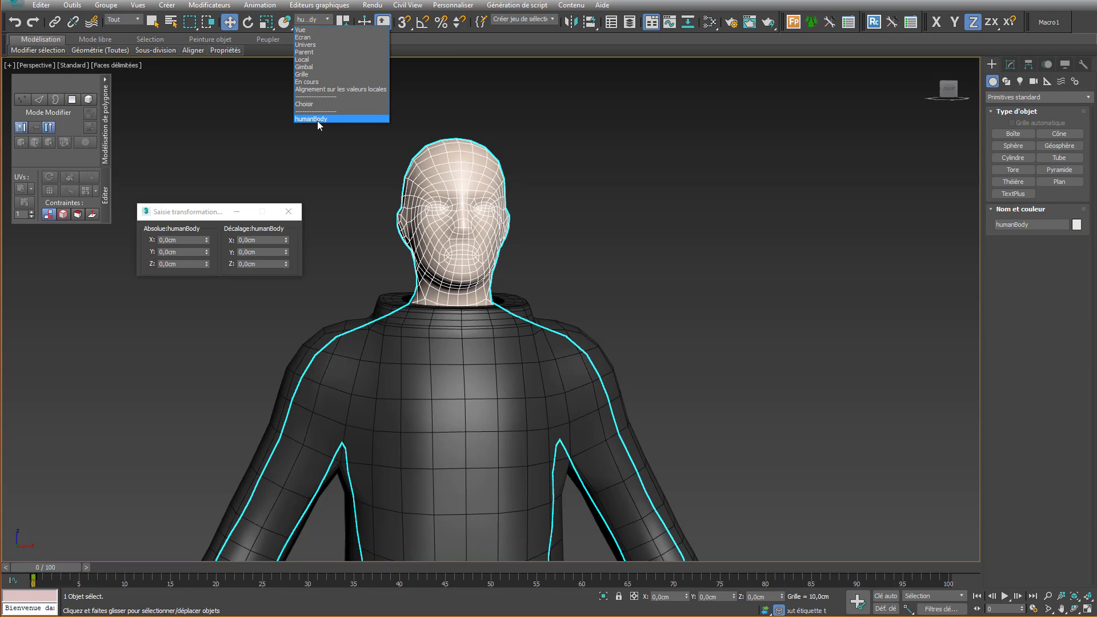
click(319, 105)
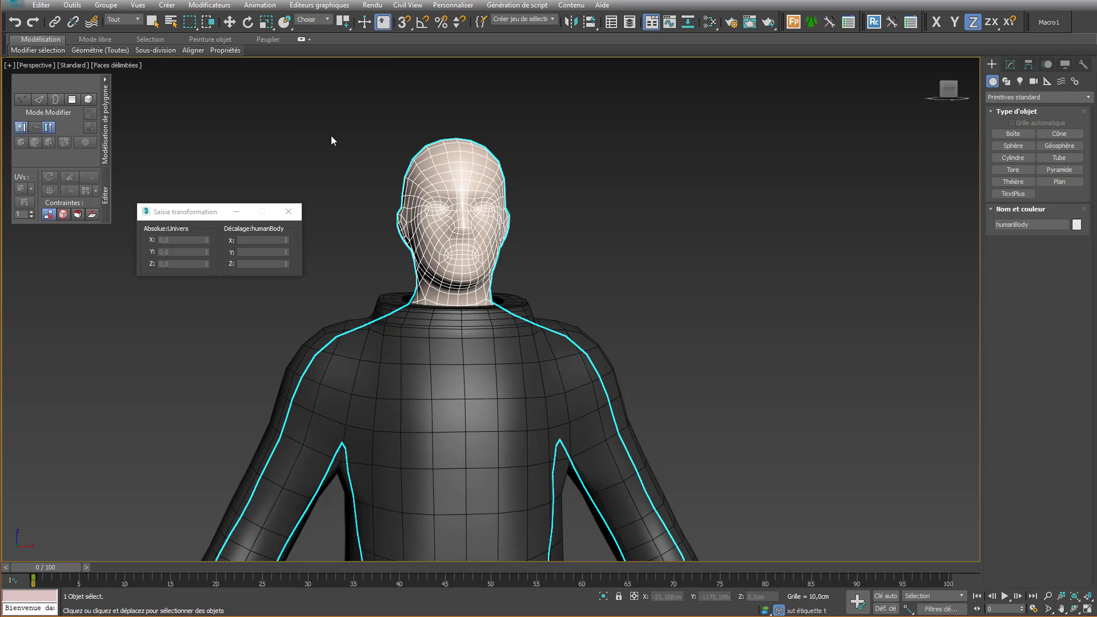
key(F3)
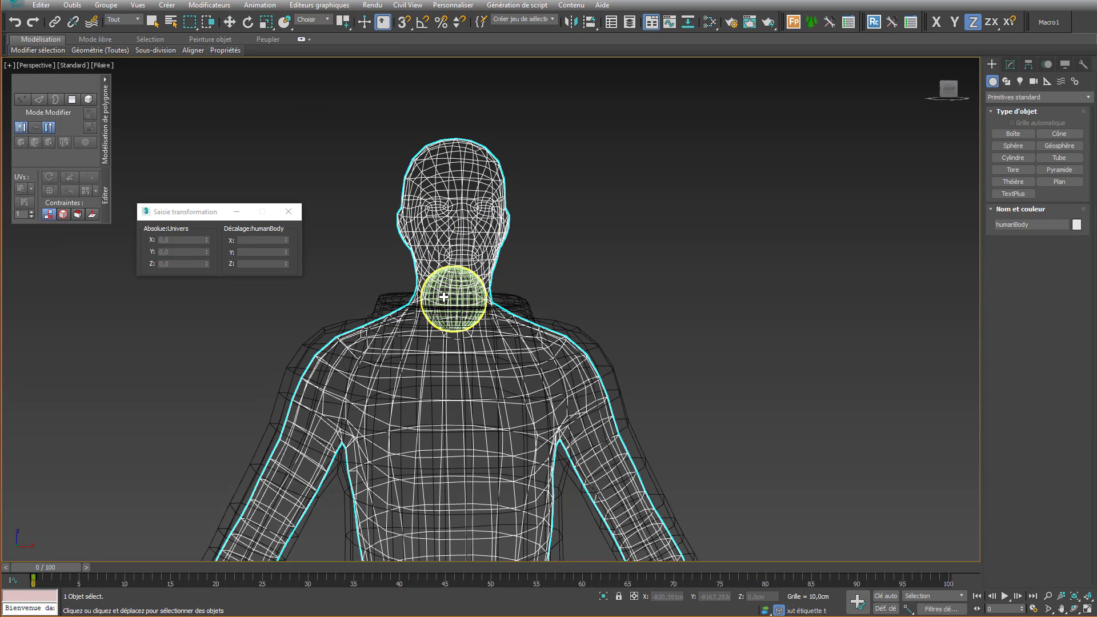
click(444, 297)
key(F3)
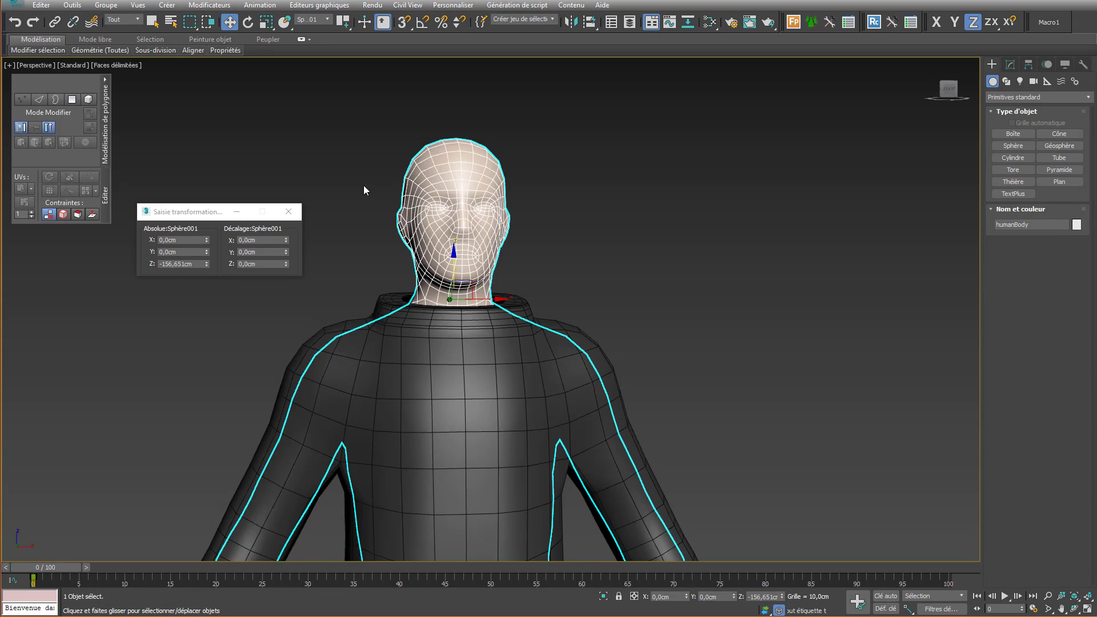
alt+middle_drag(352, 178, 339, 274)
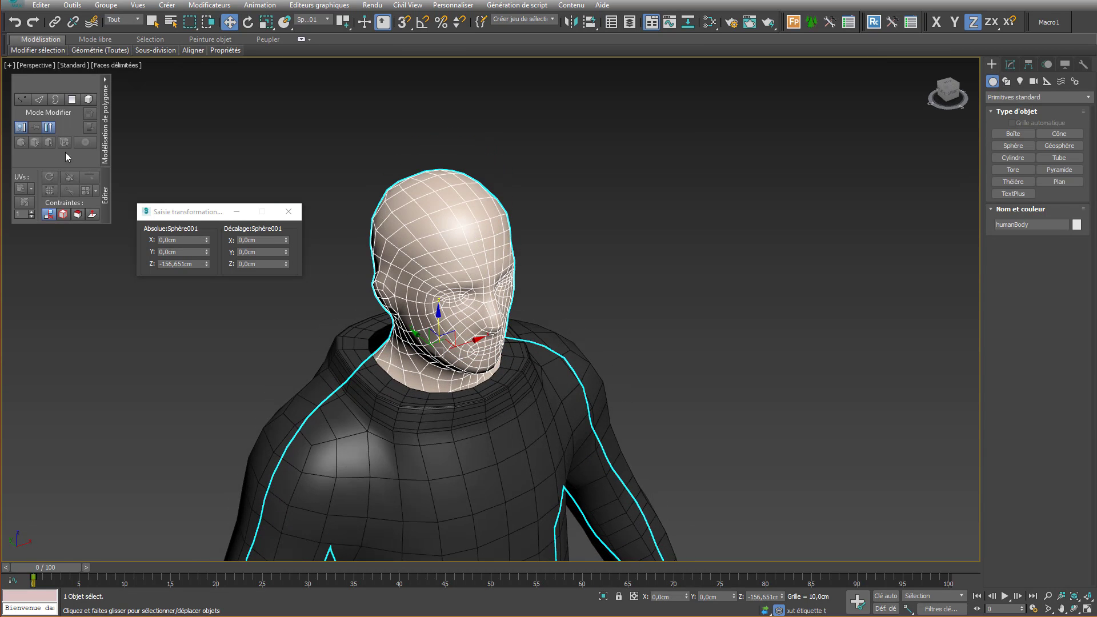
- Remove the top Edit Poly modifier from the suit and access the vertices of its base editable poly
click(345, 355)
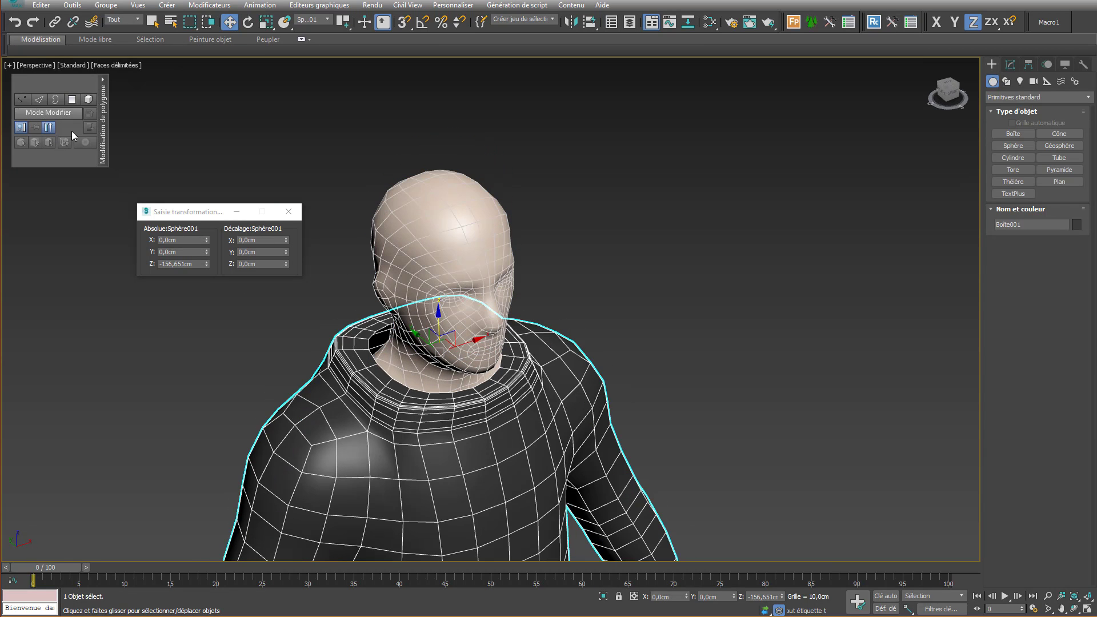
click(48, 112)
click(21, 101)
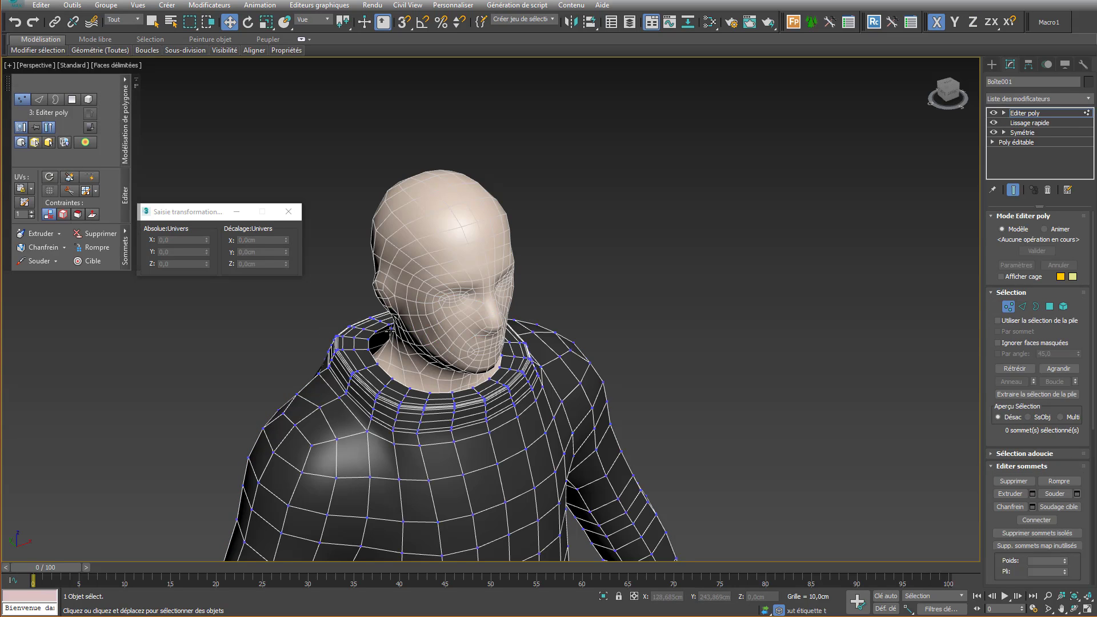
alt+middle_drag(386, 330, 372, 300)
click(72, 100)
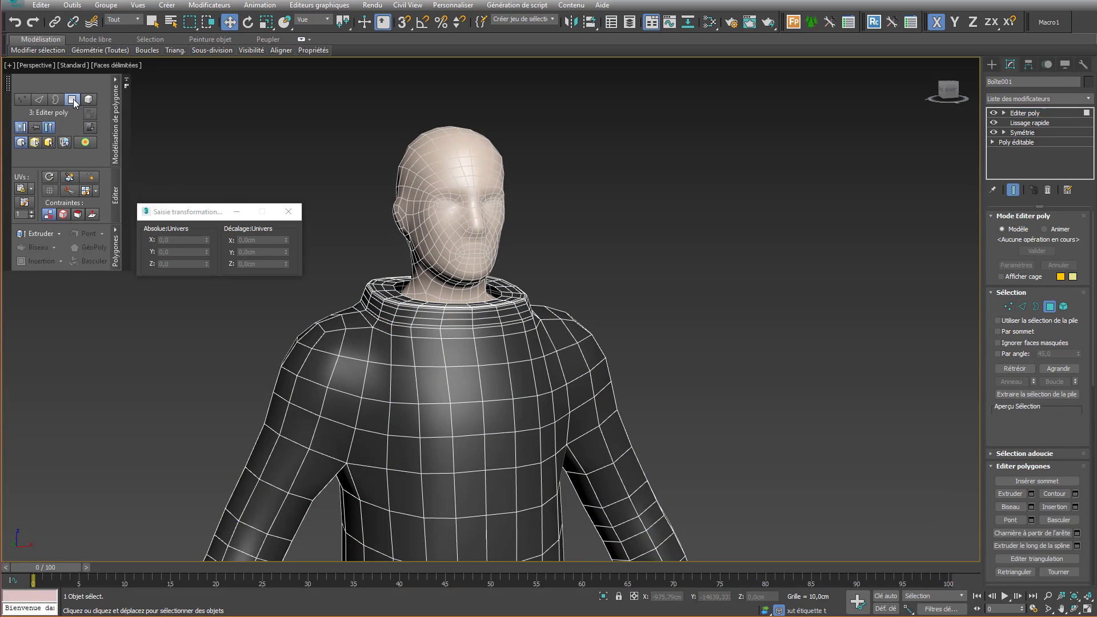
click(23, 105)
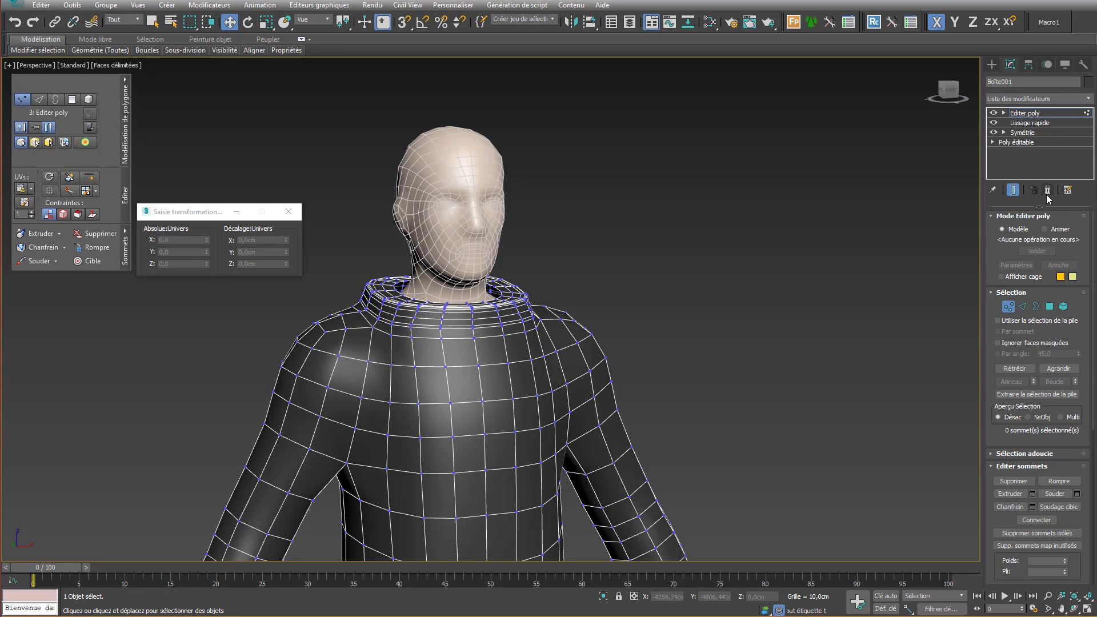
click(1047, 191)
click(1020, 135)
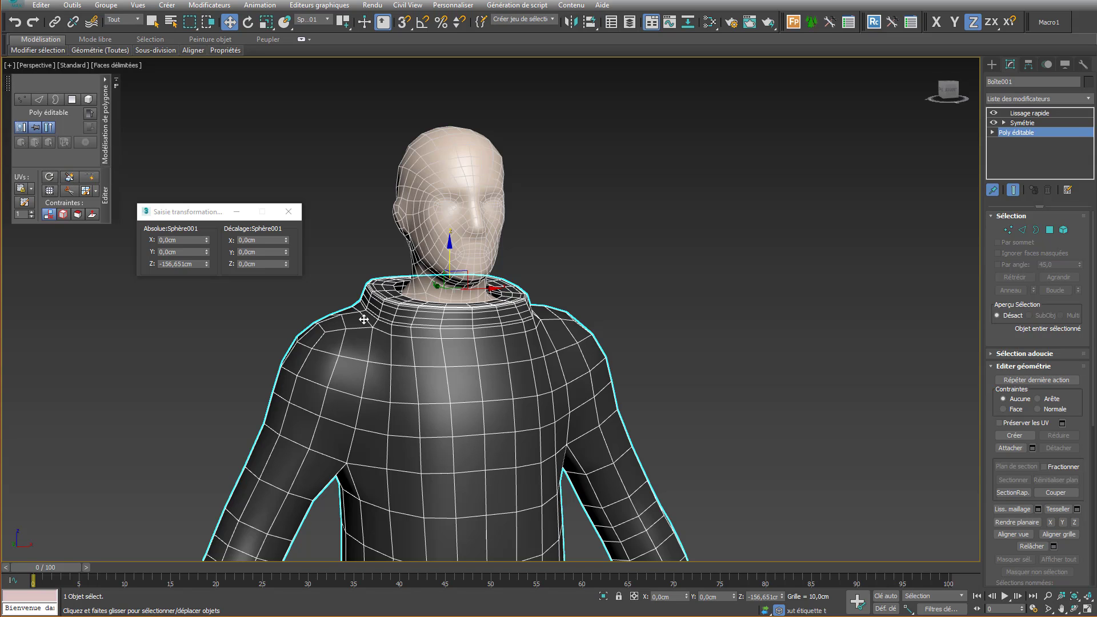
click(22, 100)
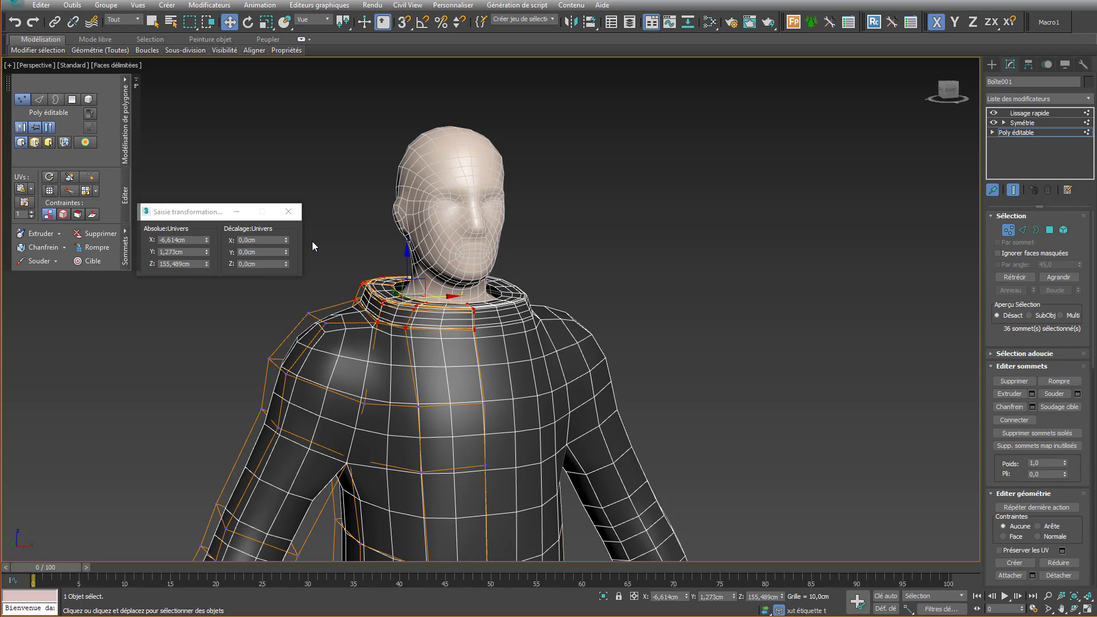
- Scale the selected collar vertices uniformly to about 78% around the Sphère001 coordinate centre
right_click(369, 239)
click(402, 259)
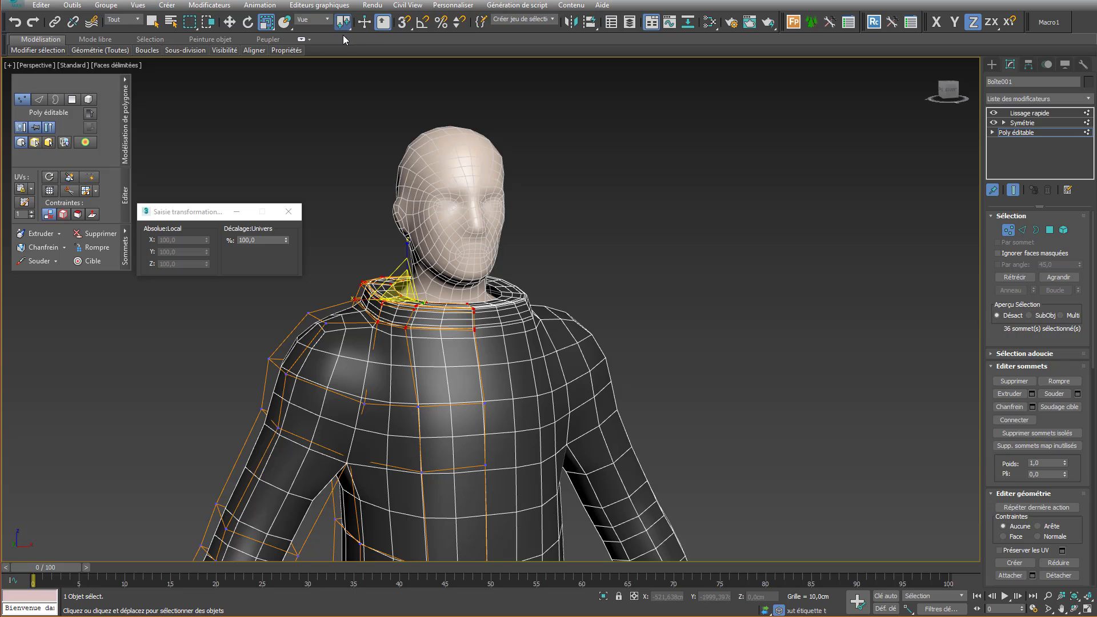
drag(343, 23, 345, 77)
click(311, 19)
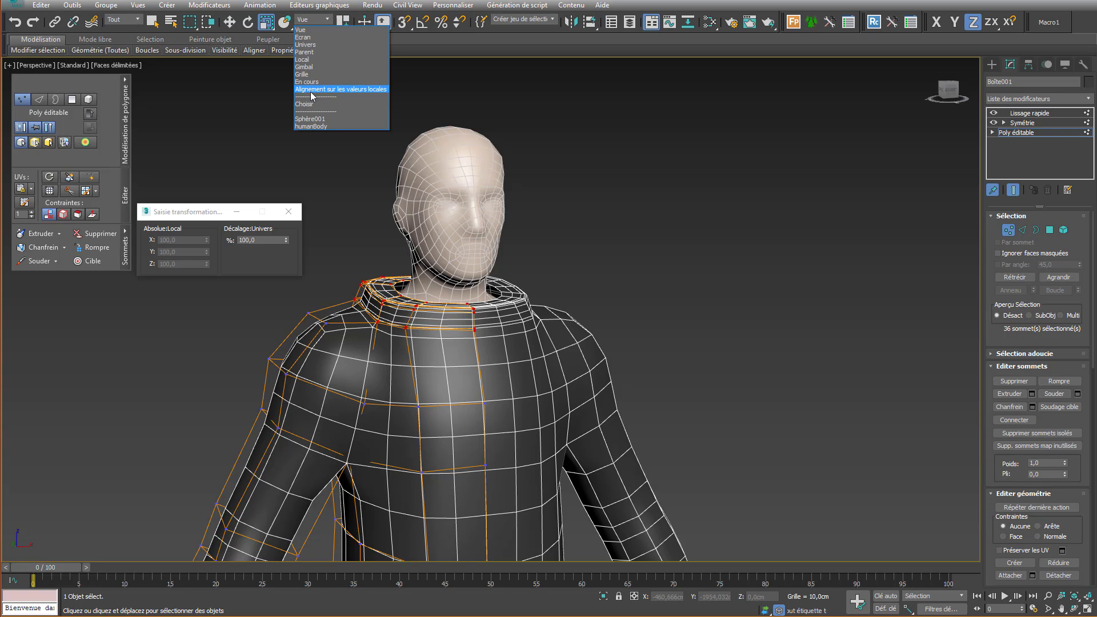
click(327, 118)
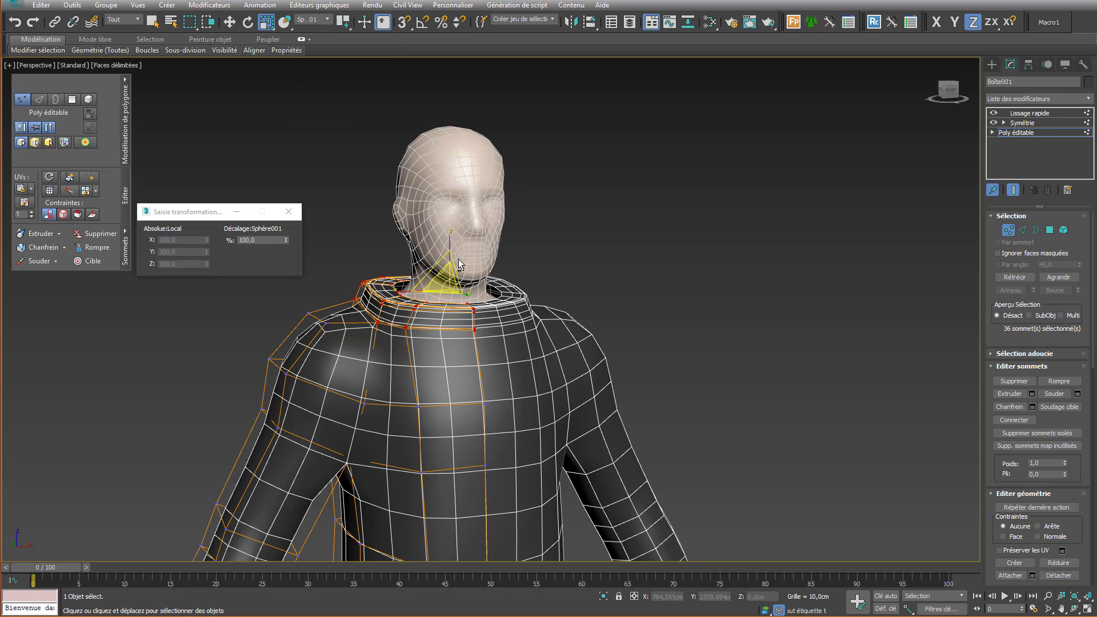
alt+middle_drag(458, 264, 440, 283)
drag(442, 291, 452, 304)
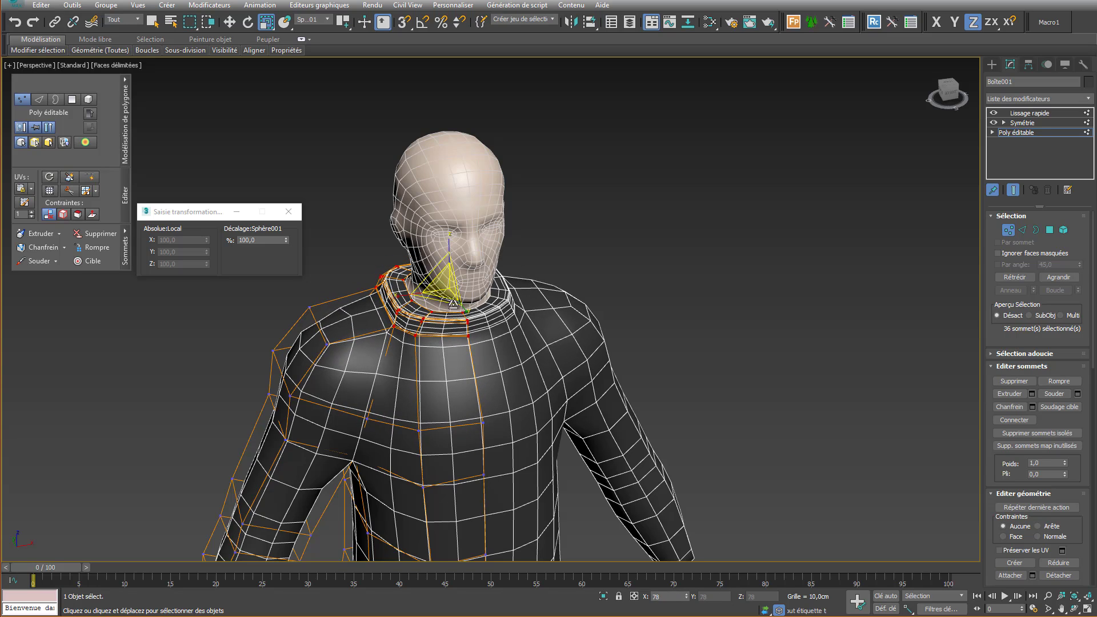
- Shift the collar vertices slightly backward along Y to about 1.35 cm so they sit around the neck
alt+middle_drag(452, 304, 529, 272)
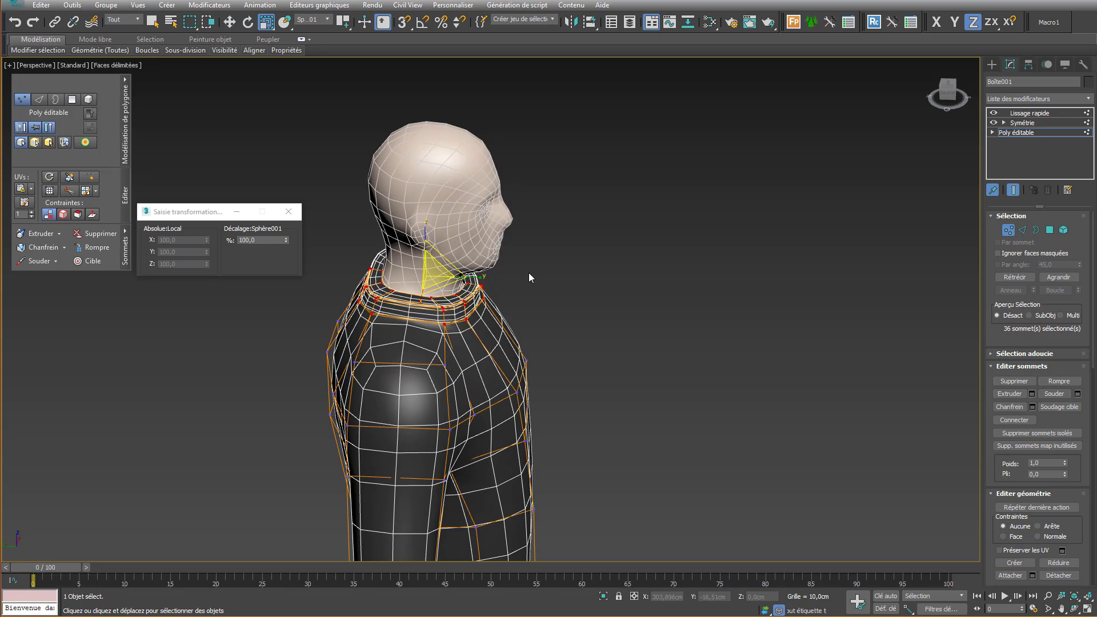
right_click(529, 273)
click(549, 276)
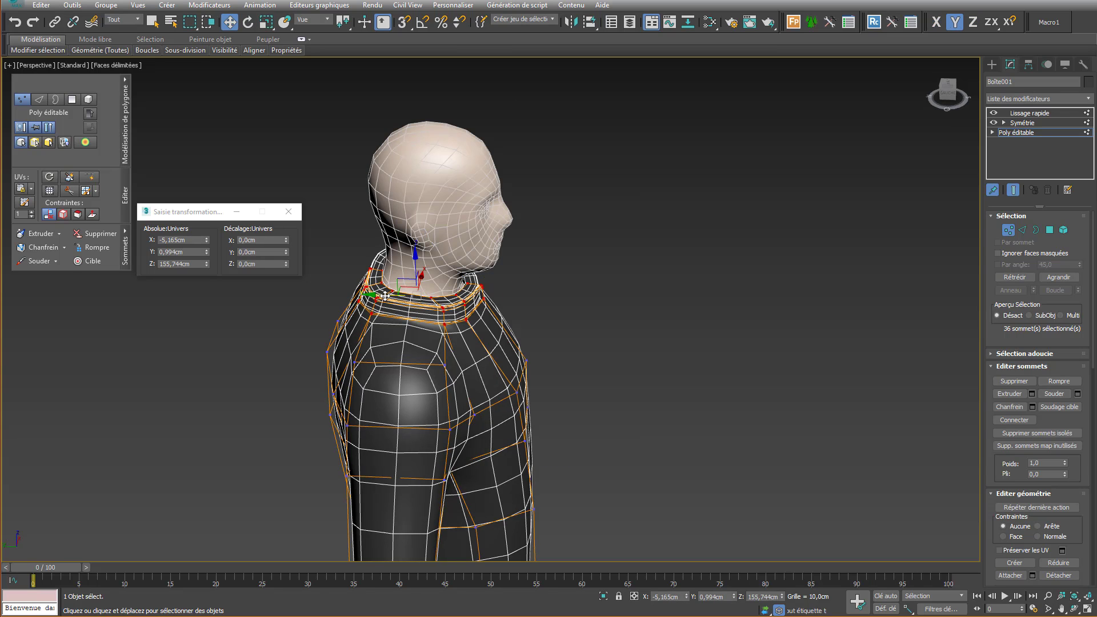
drag(385, 295, 383, 296)
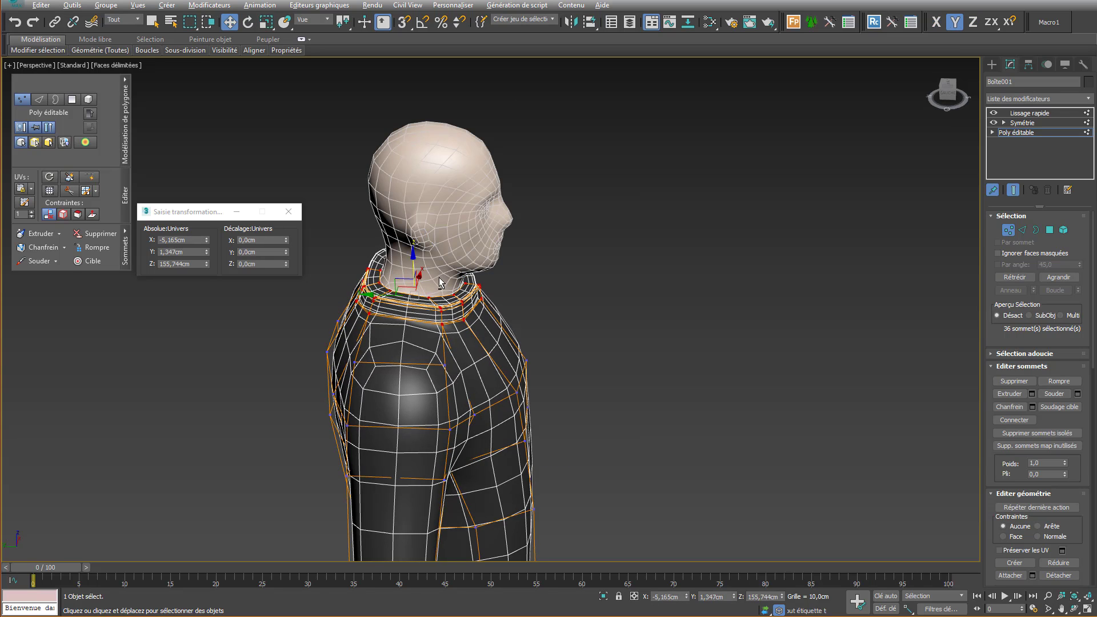
alt+middle_drag(440, 282, 367, 169)
scroll(389, 195, down, 5)
middle_drag(400, 203, 456, 291)
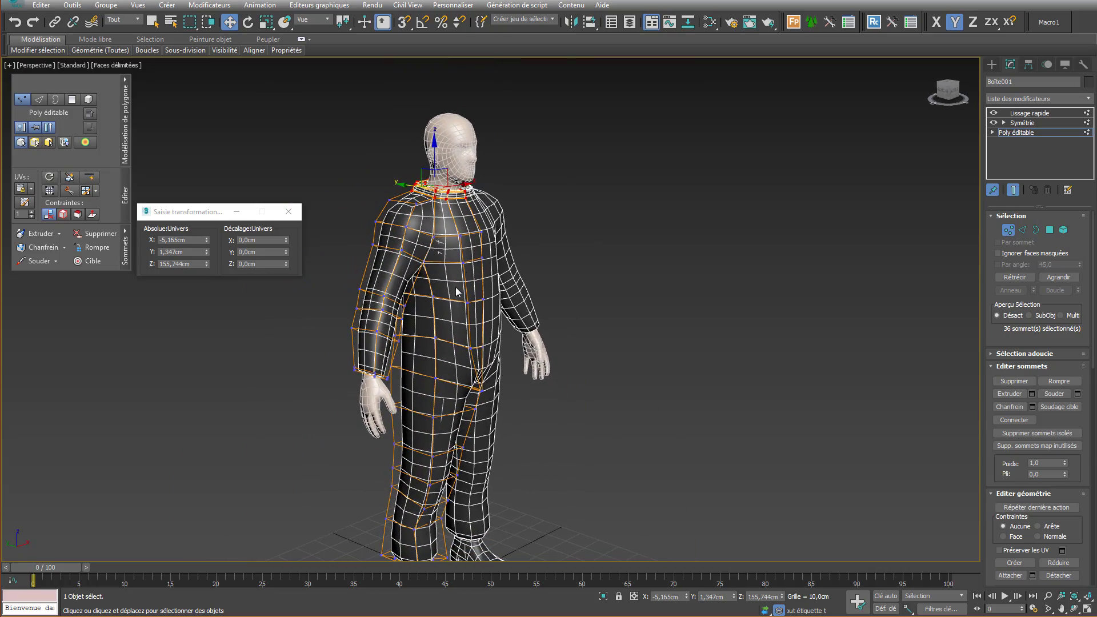
- Adjust the suit's front waist row, raising the vertex beside the front centre line by about 2.1 cm
click(435, 338)
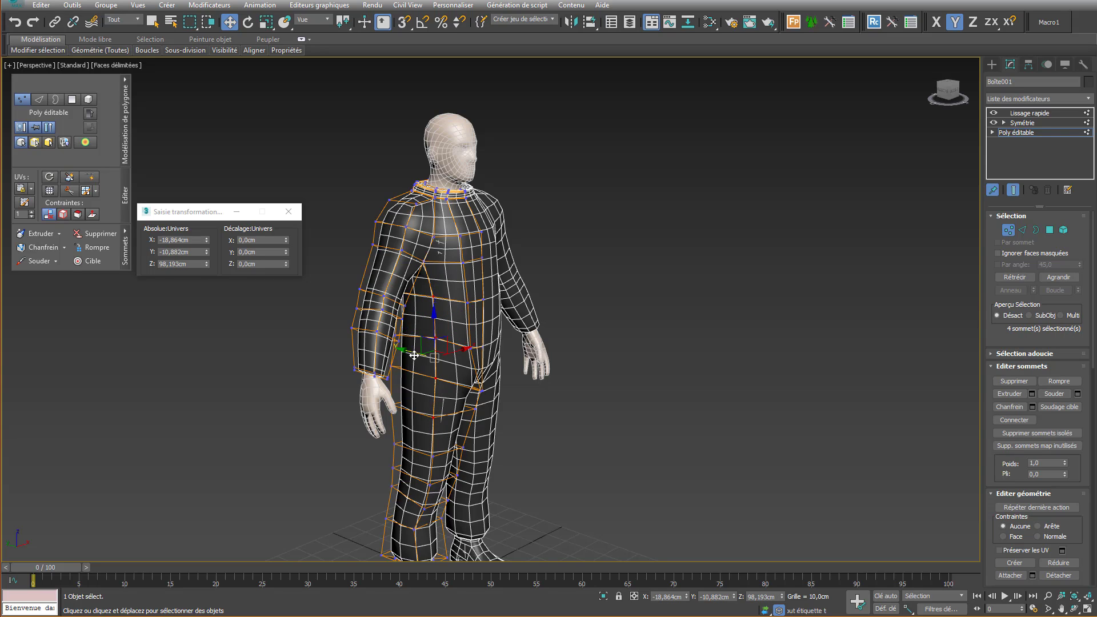
drag(415, 355, 415, 355)
click(621, 303)
alt+middle_drag(621, 302, 461, 350)
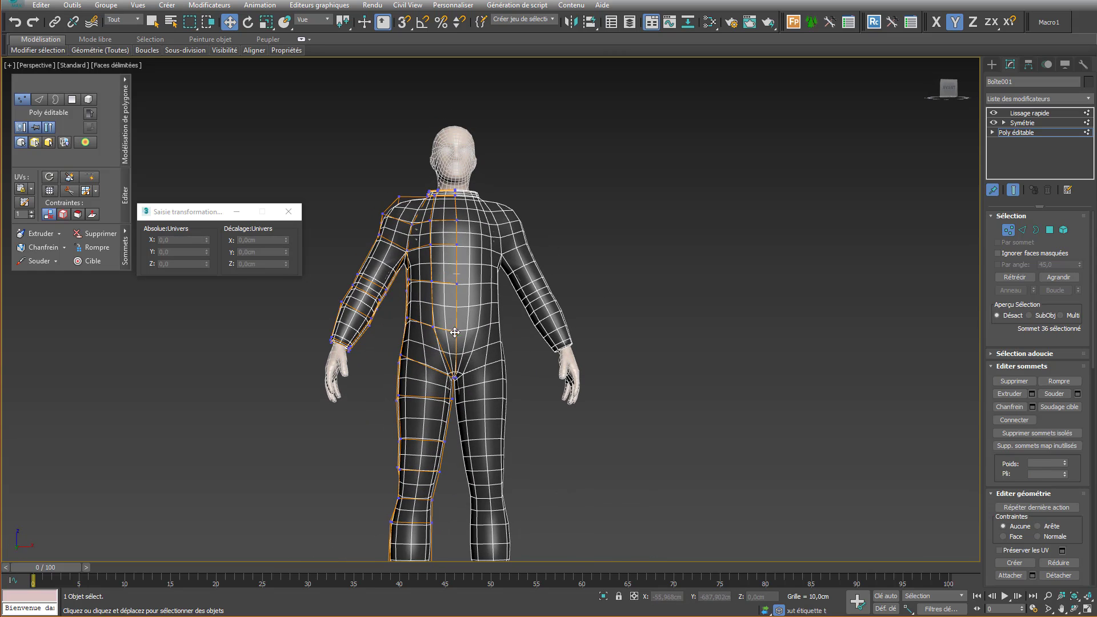
click(454, 332)
key(F7)
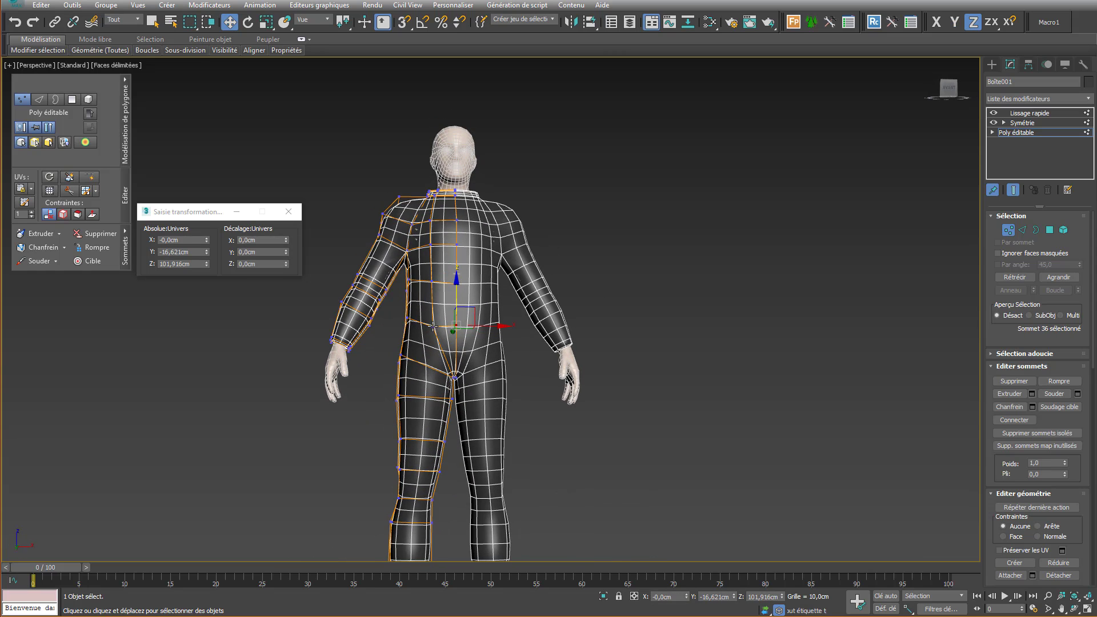
click(433, 327)
drag(432, 296, 433, 291)
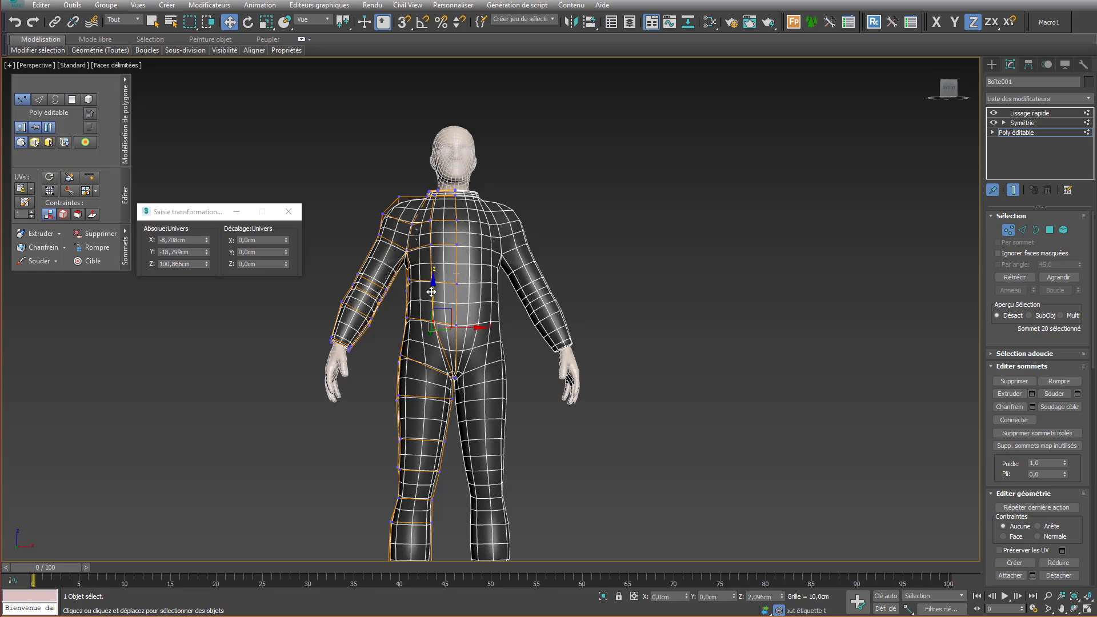
click(456, 326)
- Select the two vertices at the back centre of the waist and position them along Y at about 14.7 cm
alt+middle_drag(465, 326, 578, 334)
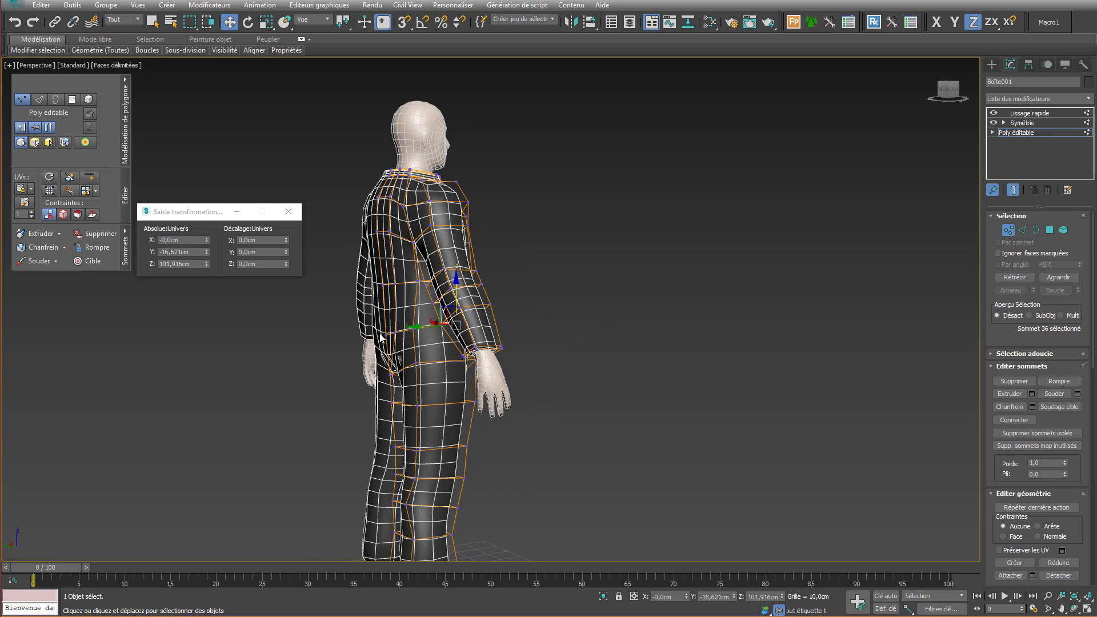
mouse_move(382, 335)
alt+middle_down()
mouse_move(420, 337)
mouse_move(384, 329)
alt+middle_up()
drag(379, 324, 397, 289)
alt+middle_drag(397, 289, 428, 317)
scroll(425, 320, up, 6)
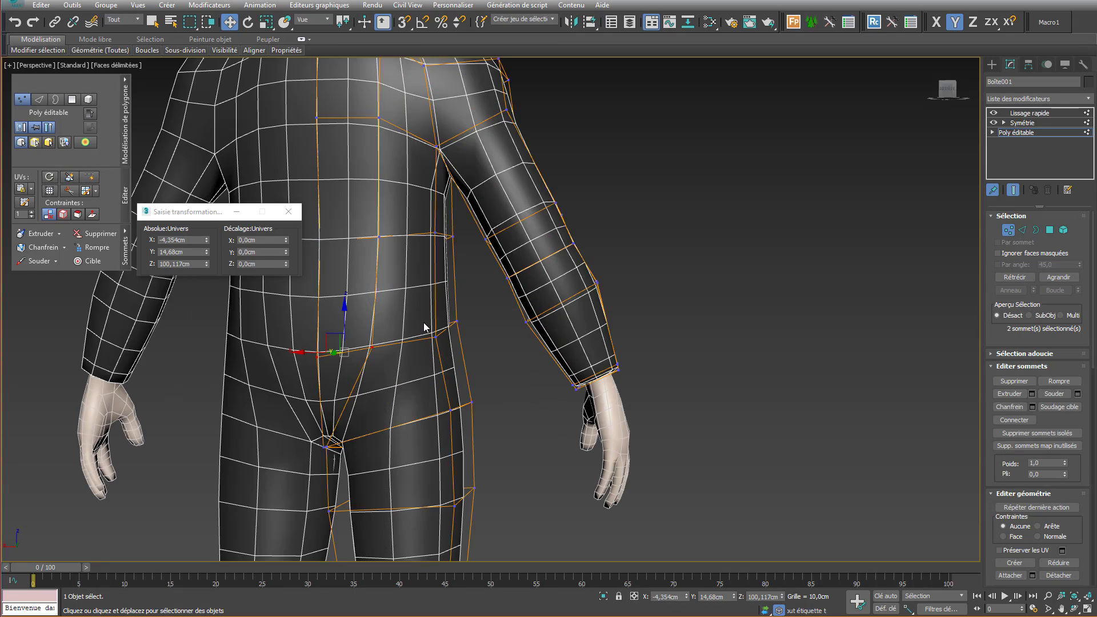
- Select the six waist-row vertices and flatten them along Z to about 25% around the selection centre
alt+middle_drag(378, 363, 320, 358)
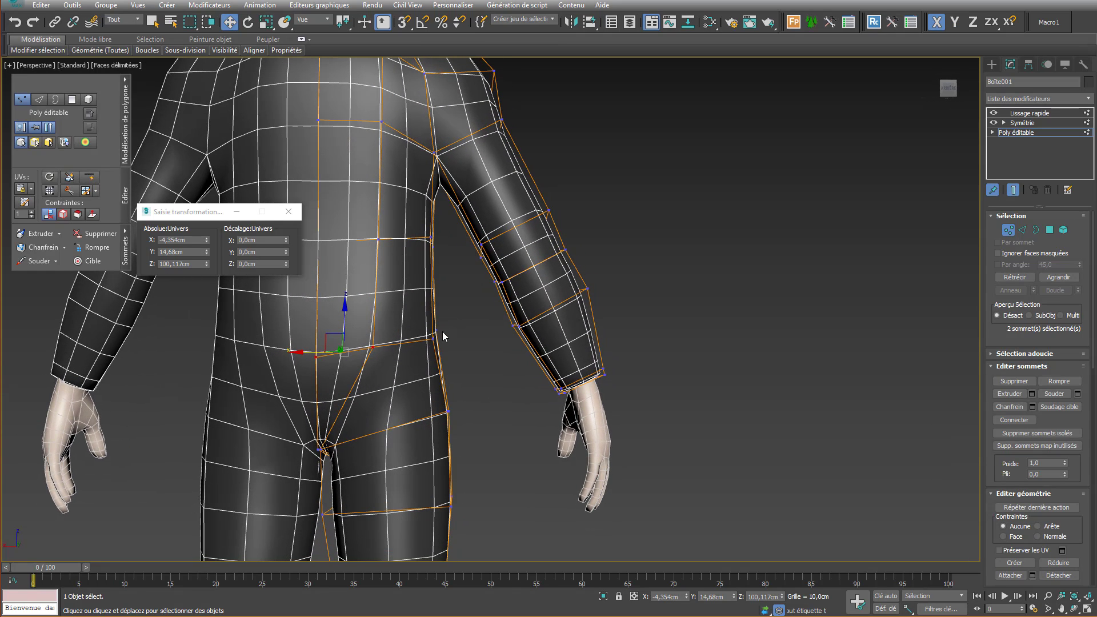
drag(447, 325, 226, 384)
right_click(378, 328)
click(401, 363)
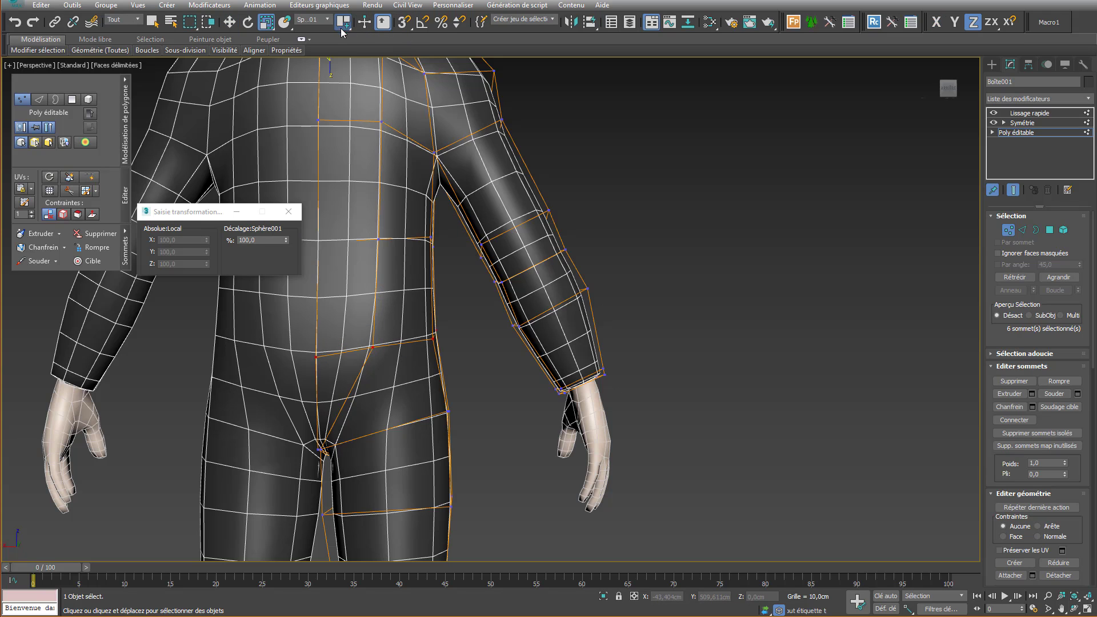
drag(341, 28, 345, 56)
drag(380, 397, 373, 268)
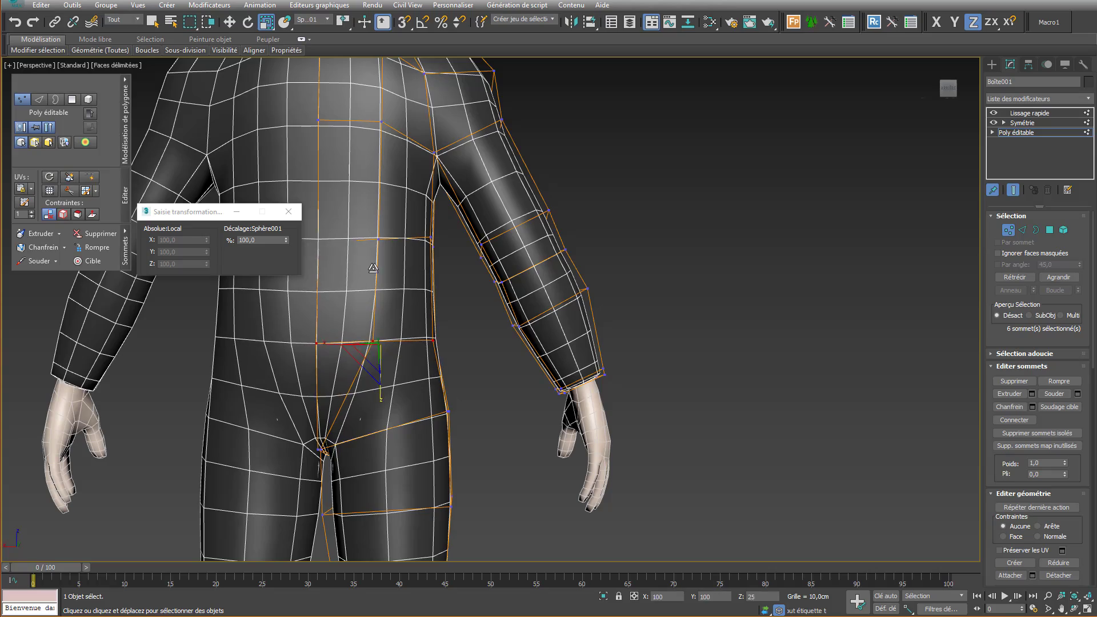
- Pull the two back-centre waist vertices outward along Y to about 15.8 cm
alt+middle_drag(373, 268, 306, 375)
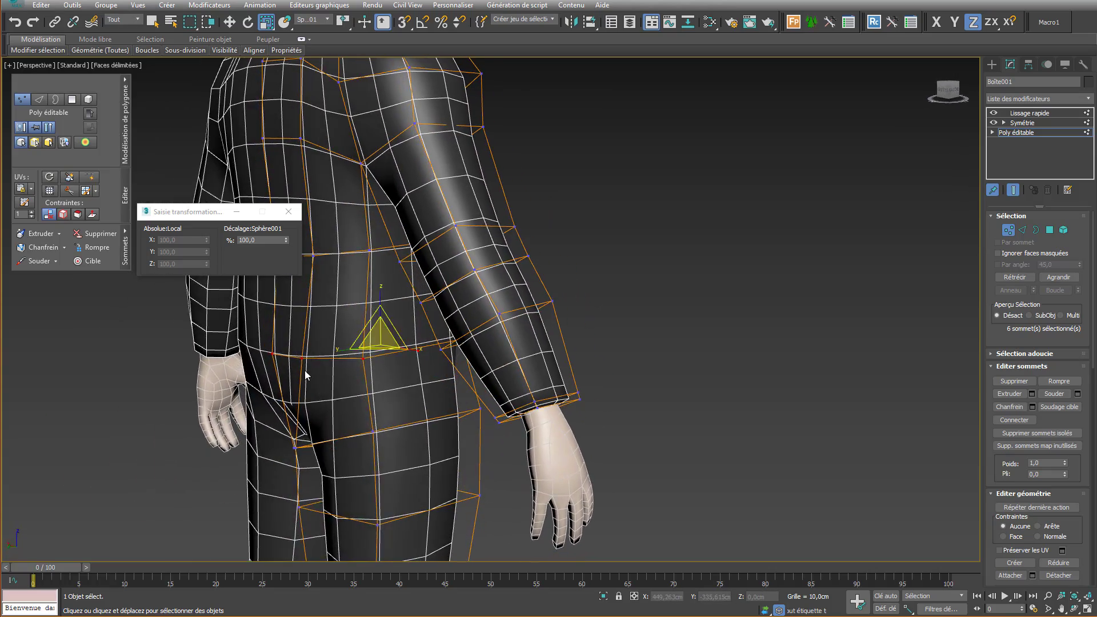
right_click(306, 375)
click(334, 383)
drag(251, 341, 251, 363)
alt+middle_drag(251, 364, 448, 376)
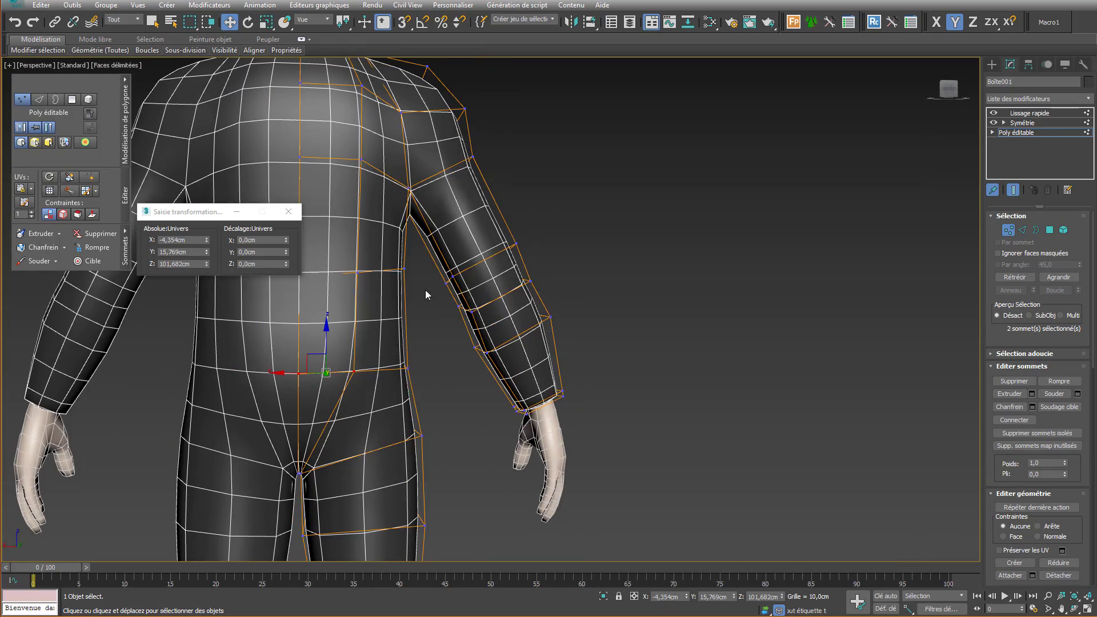
- Move the two side waist vertices outward and up to about X -18.3 cm, Z 103.3 cm
drag(418, 258, 369, 273)
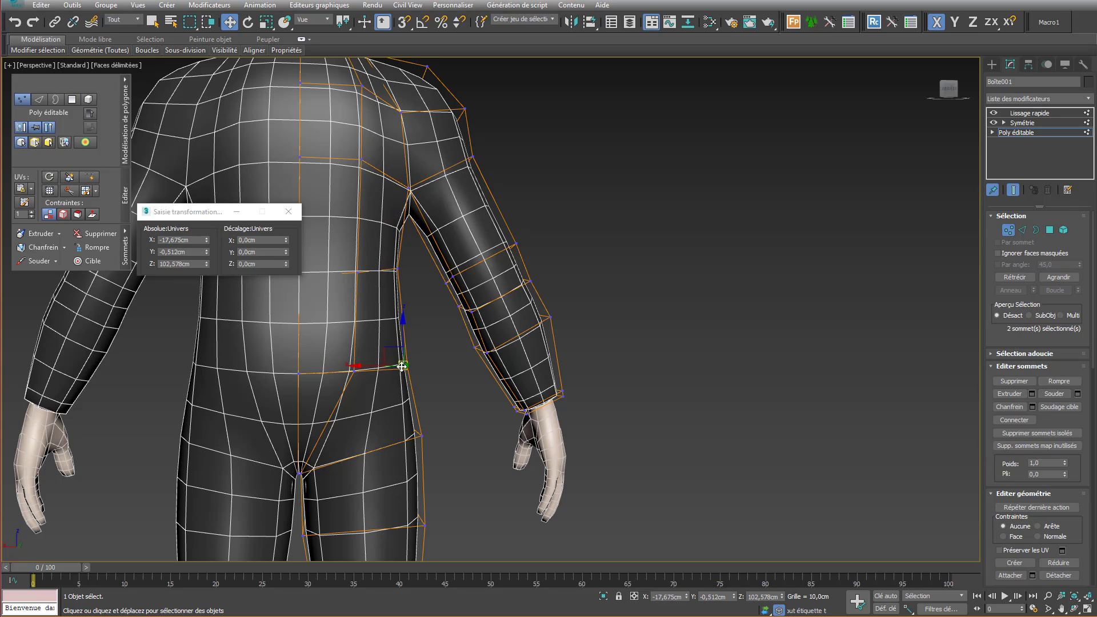
drag(380, 365, 406, 329)
alt+middle_drag(406, 330, 237, 348)
scroll(562, 361, down, 5)
- Select the eight vertices of the sleeve cuff and scale them uniformly around the wrist
alt+middle_drag(562, 361, 401, 341)
scroll(401, 341, up, 6)
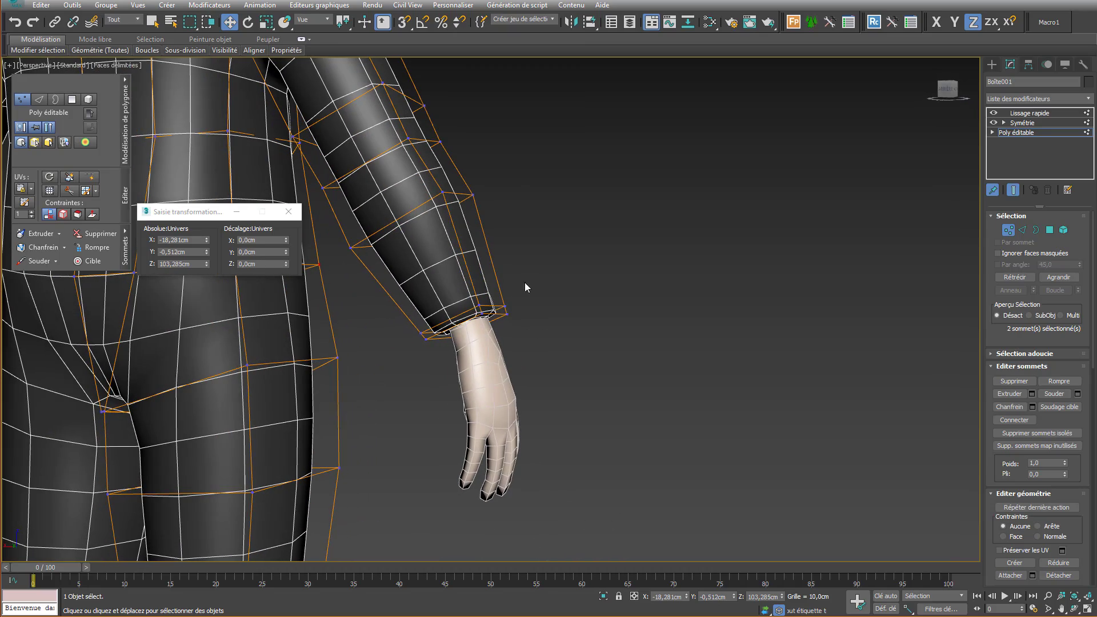
drag(386, 369, 386, 369)
right_click(514, 296)
click(552, 327)
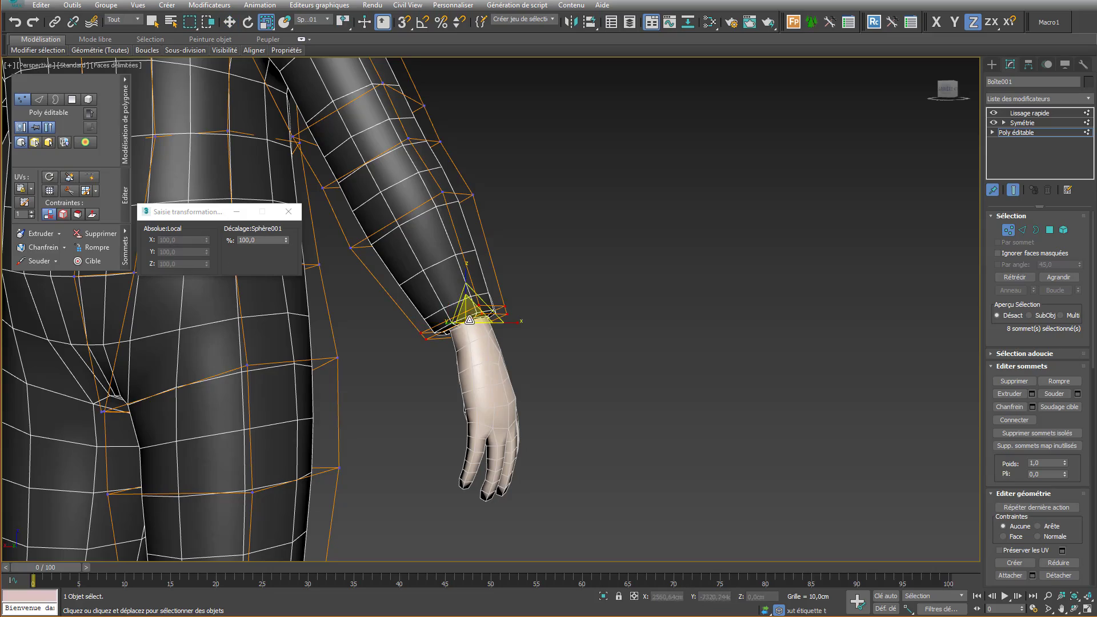
alt+middle_drag(468, 320, 265, 263)
- Move the cuff vertices in the XY plane to about X -41.7 cm, Y -3.3 cm to centre them on the wrist
right_click(466, 281)
click(483, 292)
scroll(480, 300, up, 5)
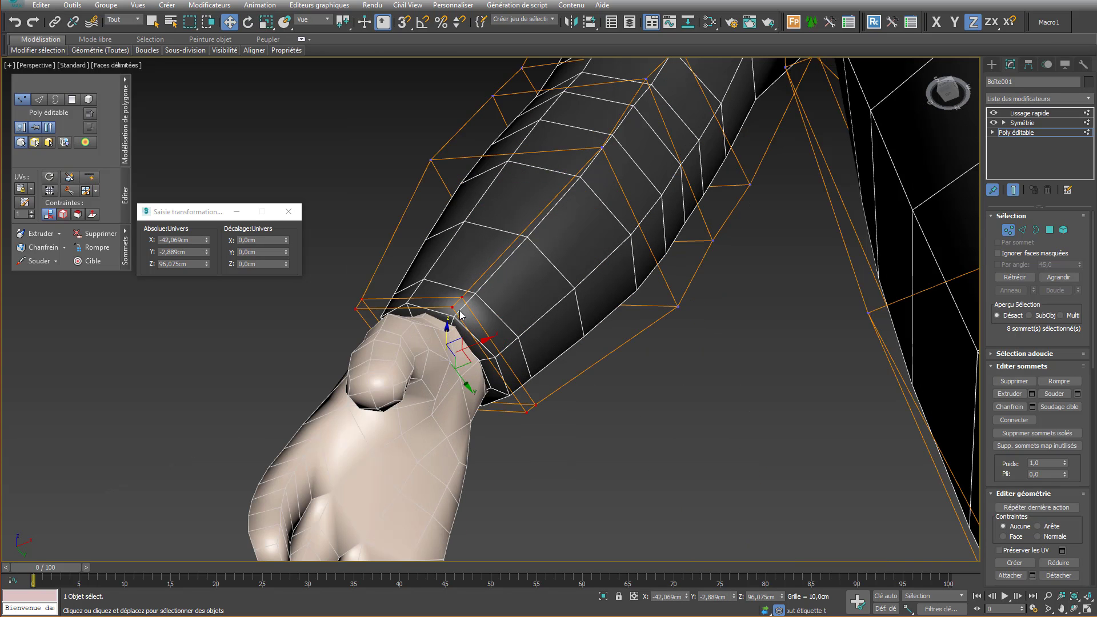
drag(468, 358, 471, 353)
alt+middle_drag(471, 352, 561, 365)
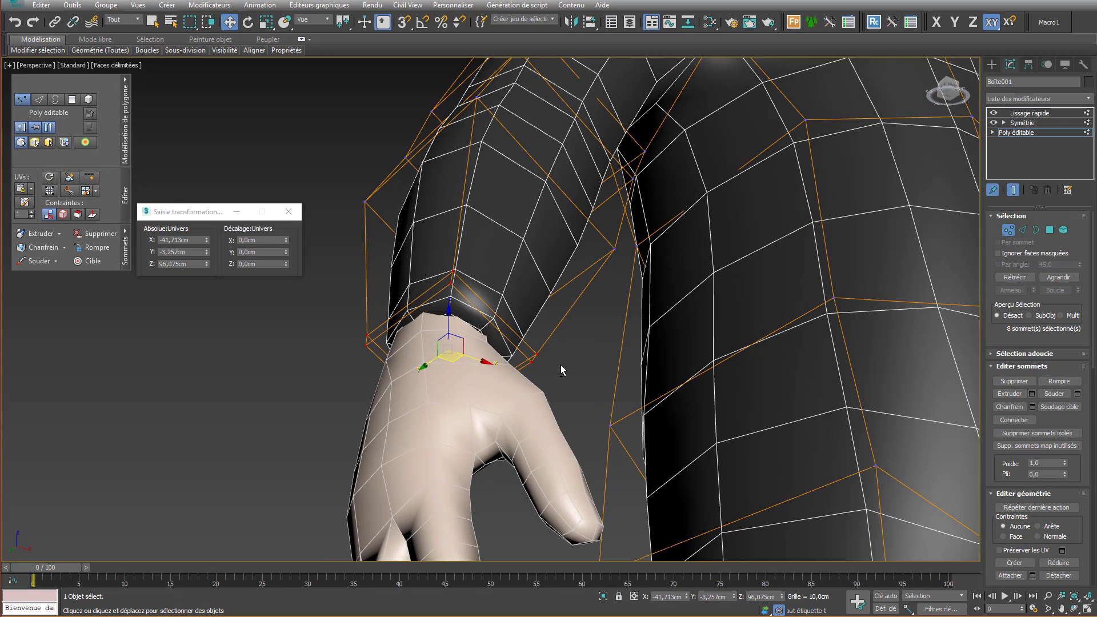
- Move the cuff vertices in the XY plane to about X -41.9 cm, Y -3.1 cm
drag(453, 359, 453, 357)
alt+middle_drag(452, 357, 535, 349)
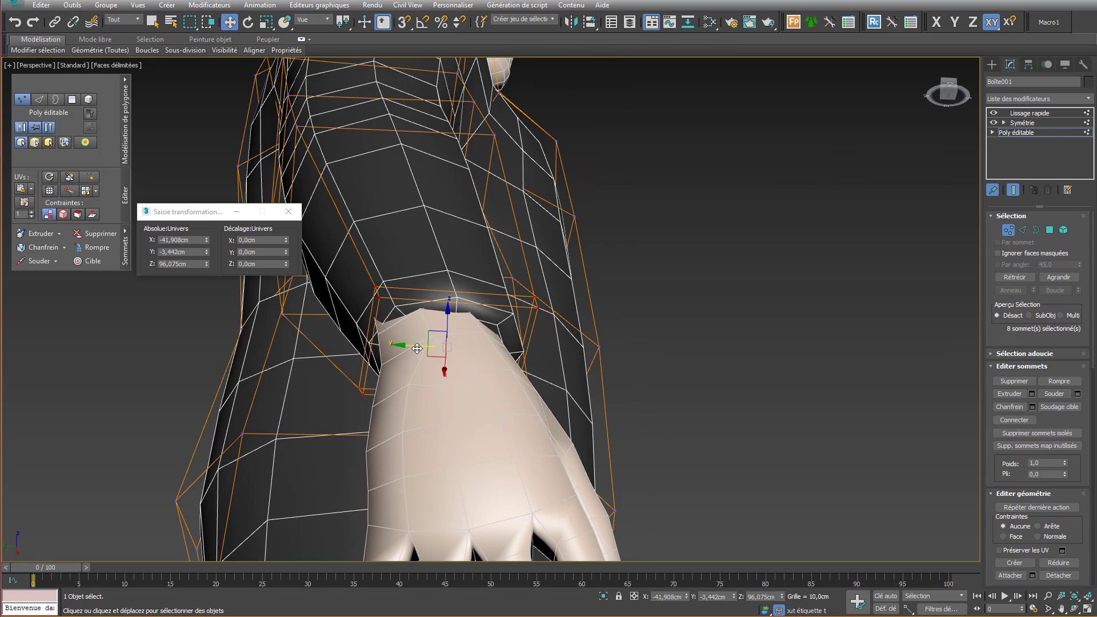
drag(417, 348, 412, 348)
- Rotate the cuff vertices slightly around the wrist and move them to about X -42.1 cm, Y -2.8 cm, Z 96.2 cm
alt+middle_drag(432, 323, 429, 296)
click(460, 311)
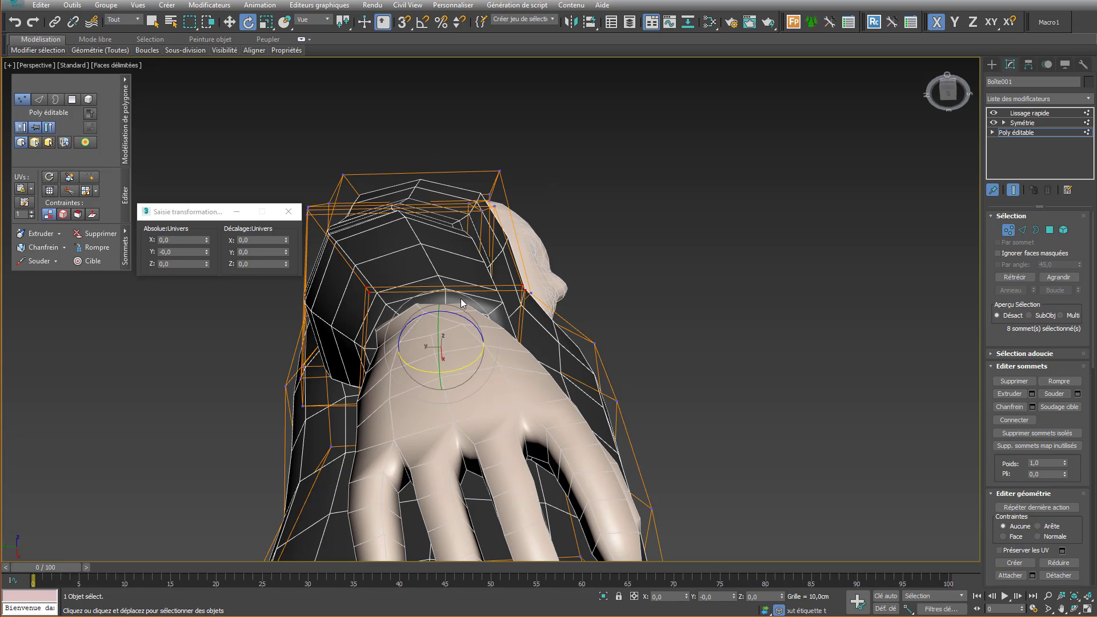
drag(460, 293, 455, 289)
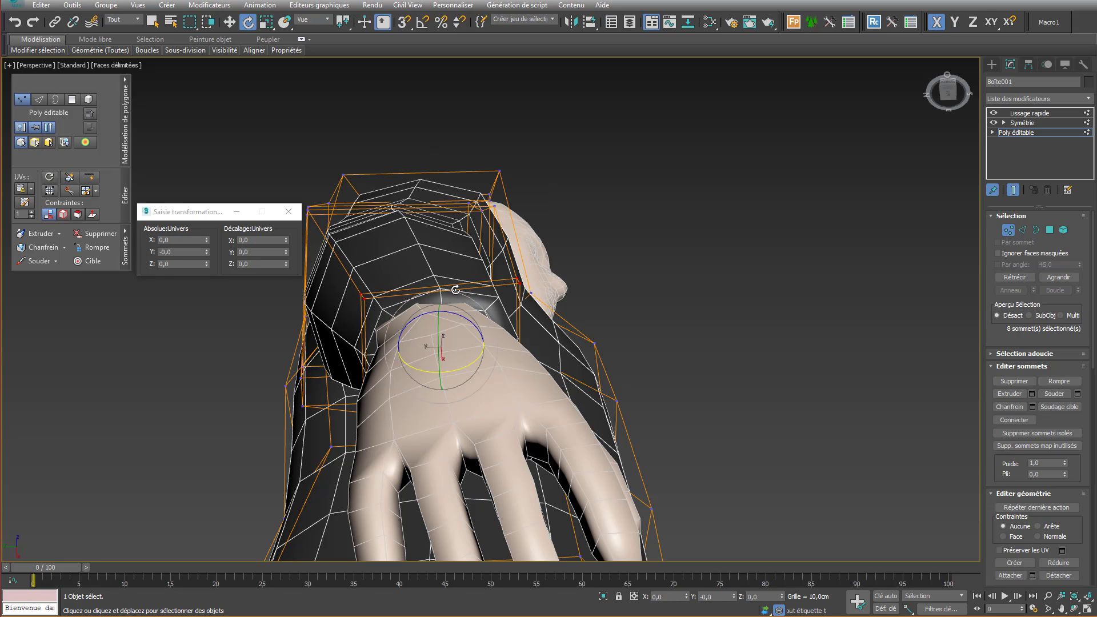
key(w)
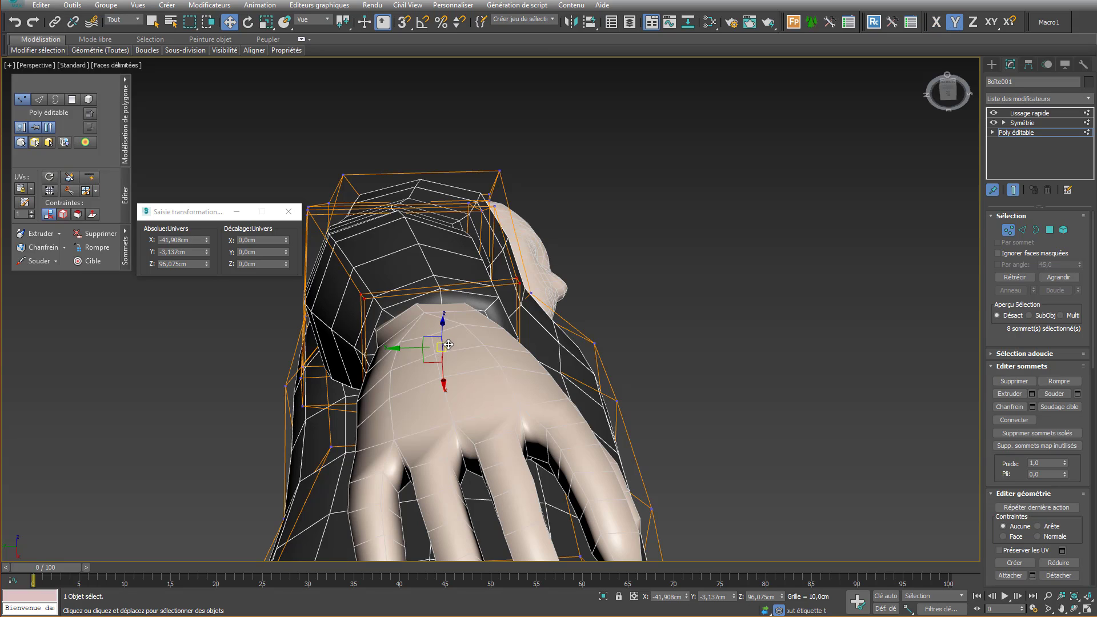
drag(446, 345, 443, 343)
- Tilt the cuff vertices further with Rotation and move them along Y to about -2.3 cm
right_click(442, 300)
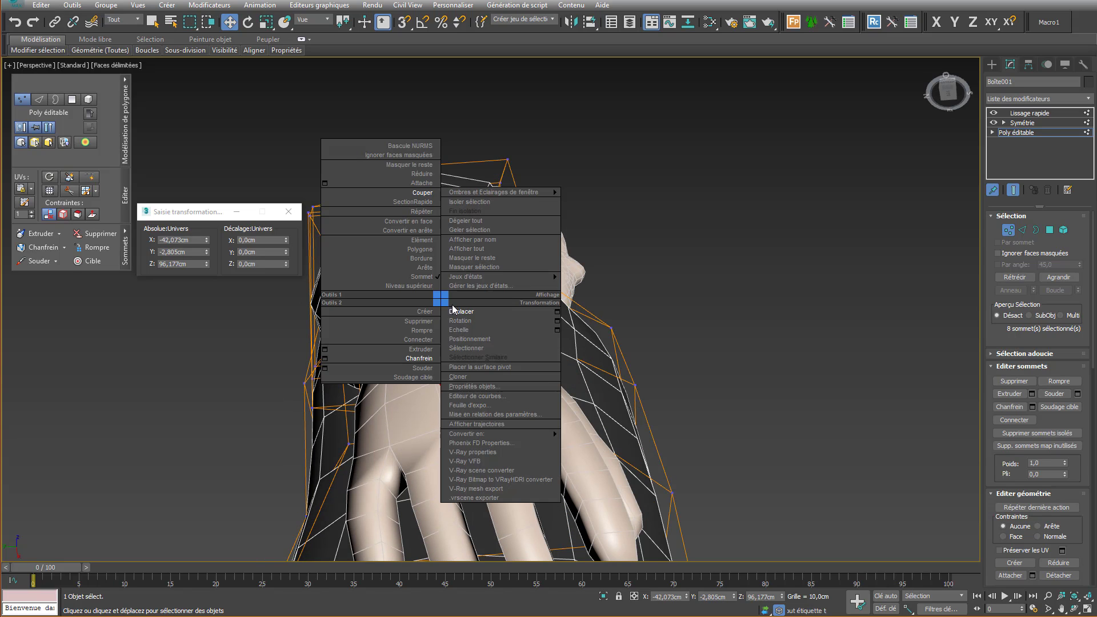
click(470, 321)
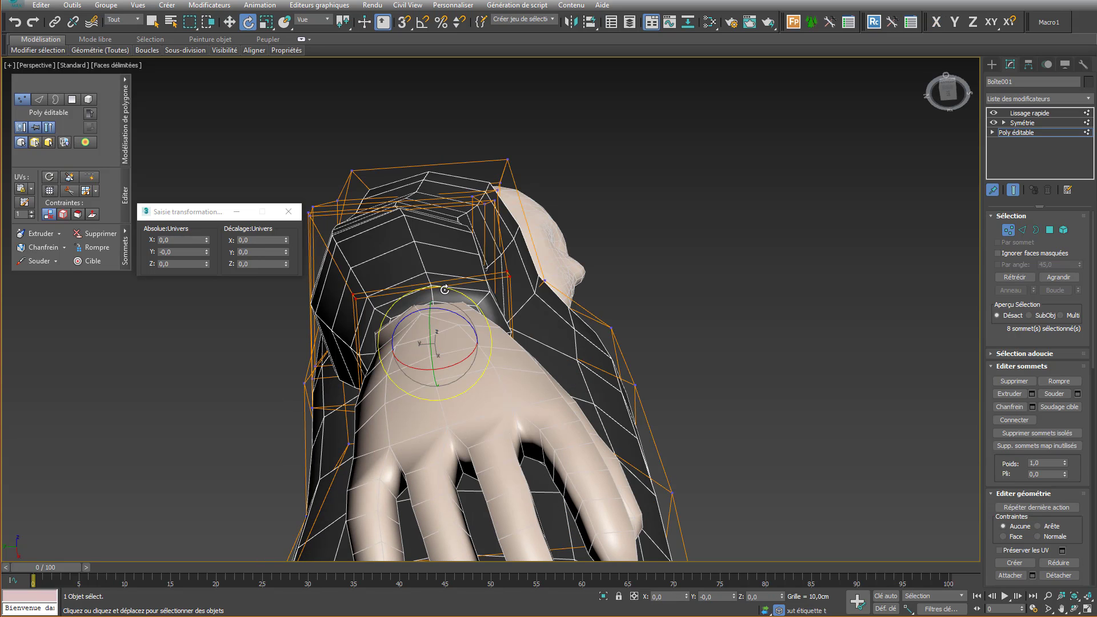
drag(445, 290, 438, 289)
right_click(437, 287)
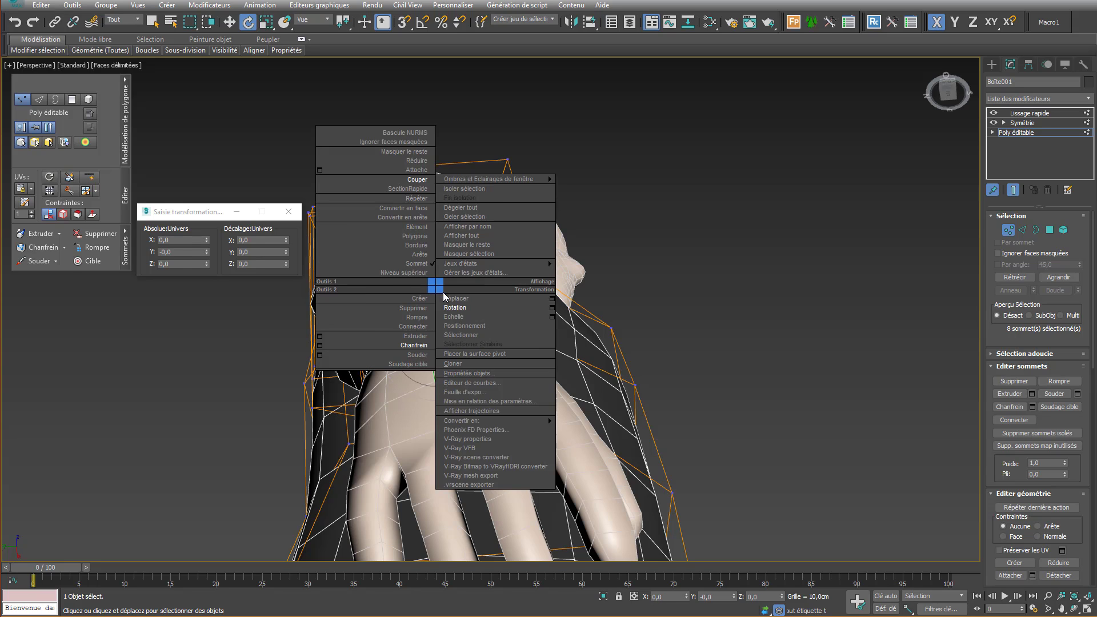
click(448, 299)
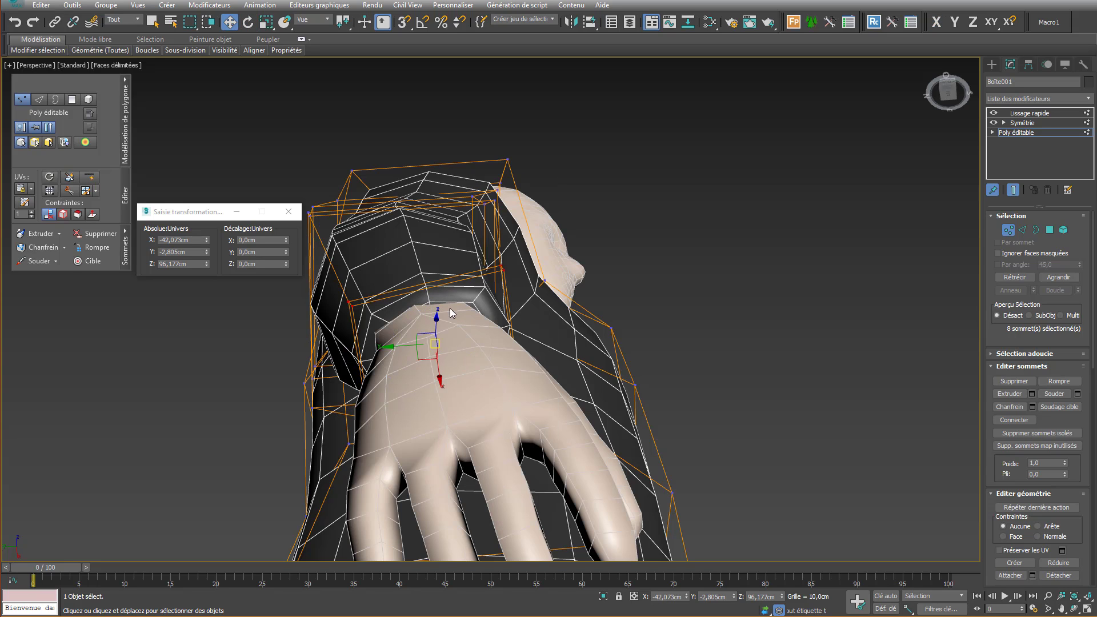
drag(430, 345, 421, 345)
- Raise the cuff vertices to about Z 97.0 cm and move them along X to about -41.5 cm
alt+middle_drag(446, 333, 338, 343)
right_click(430, 344)
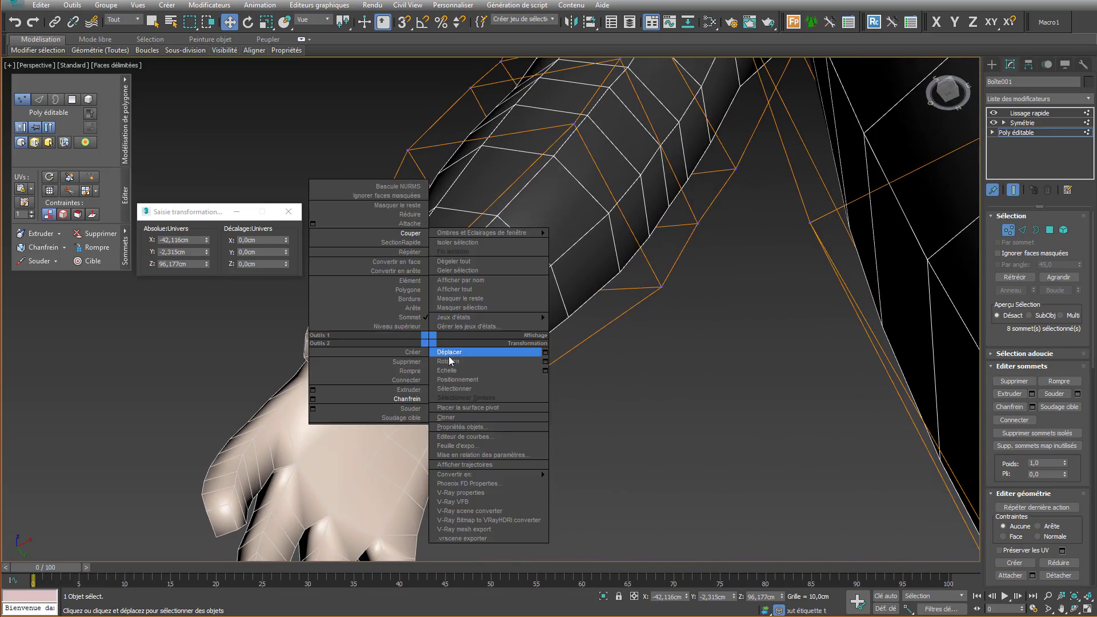
click(457, 370)
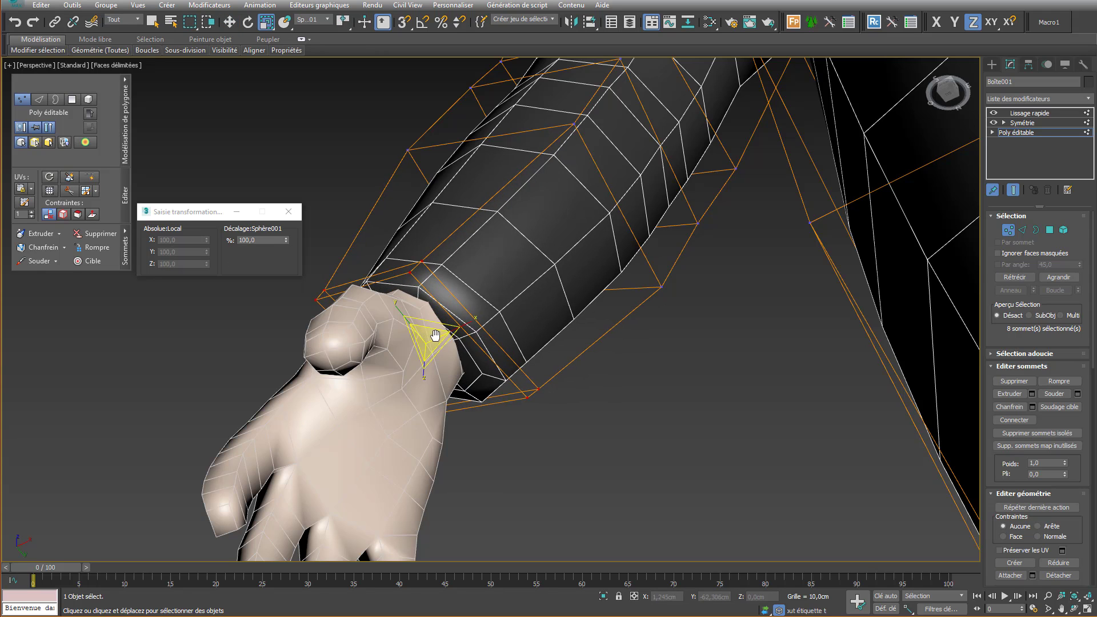
alt+middle_drag(435, 335, 446, 308)
right_click(446, 309)
click(468, 315)
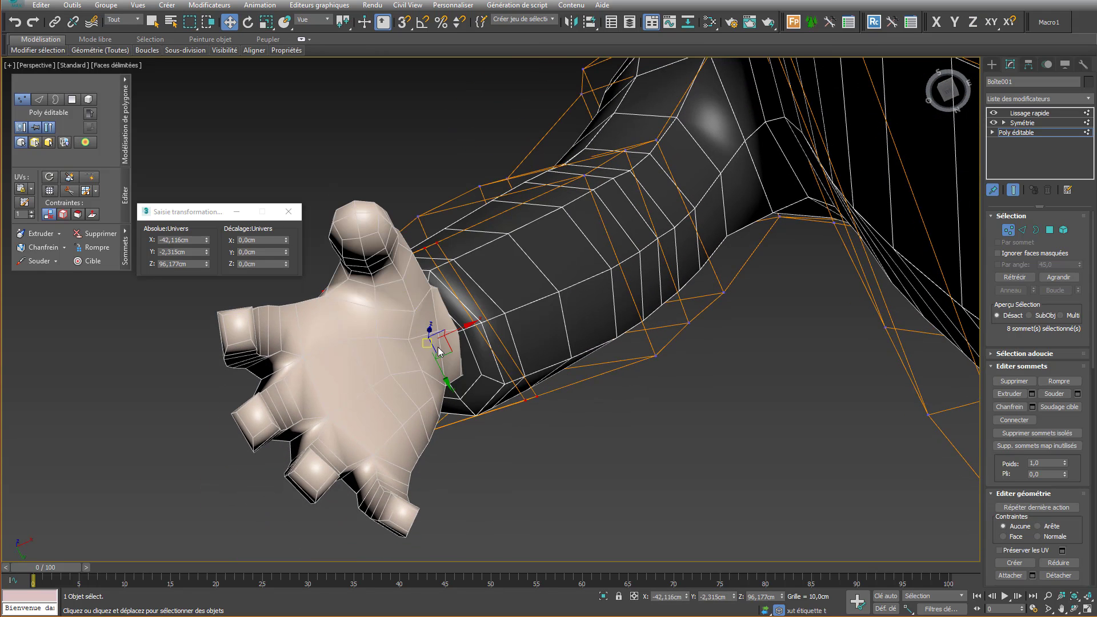
drag(425, 342, 423, 333)
alt+middle_drag(424, 332, 503, 363)
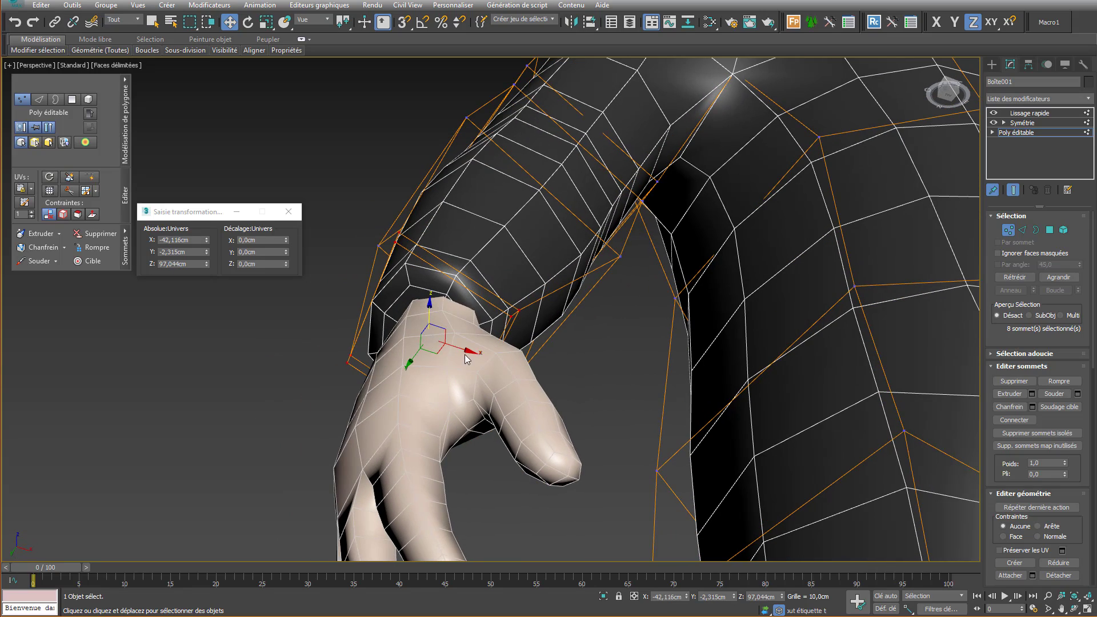
drag(446, 346, 451, 348)
- Insert a new edge loop around the sleeve just above the cuff
alt+middle_drag(451, 348, 953, 386)
scroll(627, 304, down, 7)
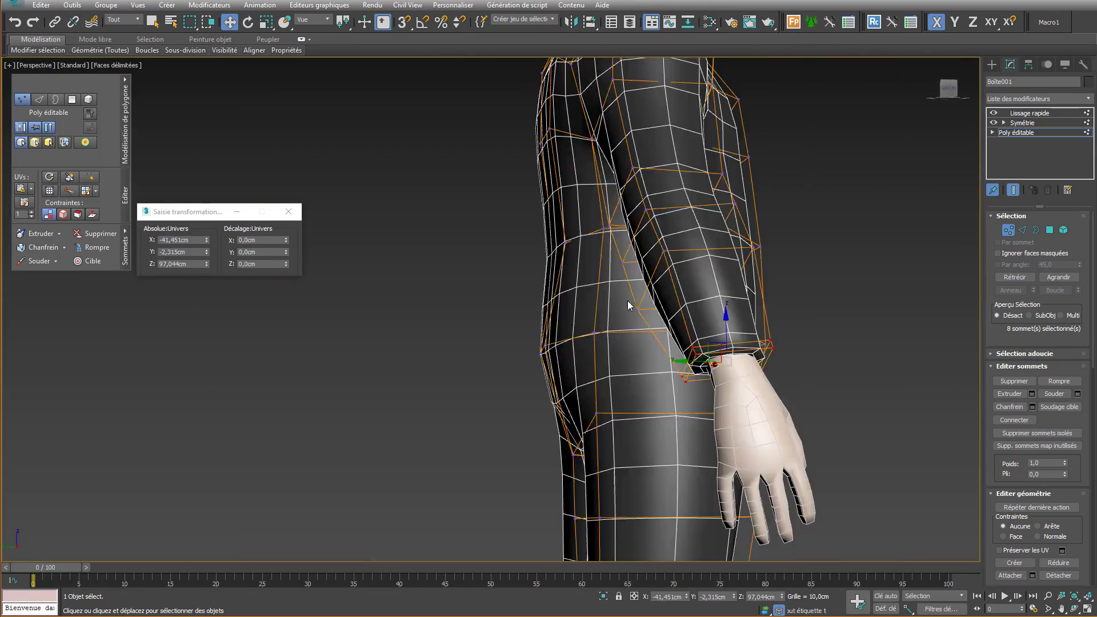
middle_drag(638, 299, 566, 308)
scroll(568, 301, up, 10)
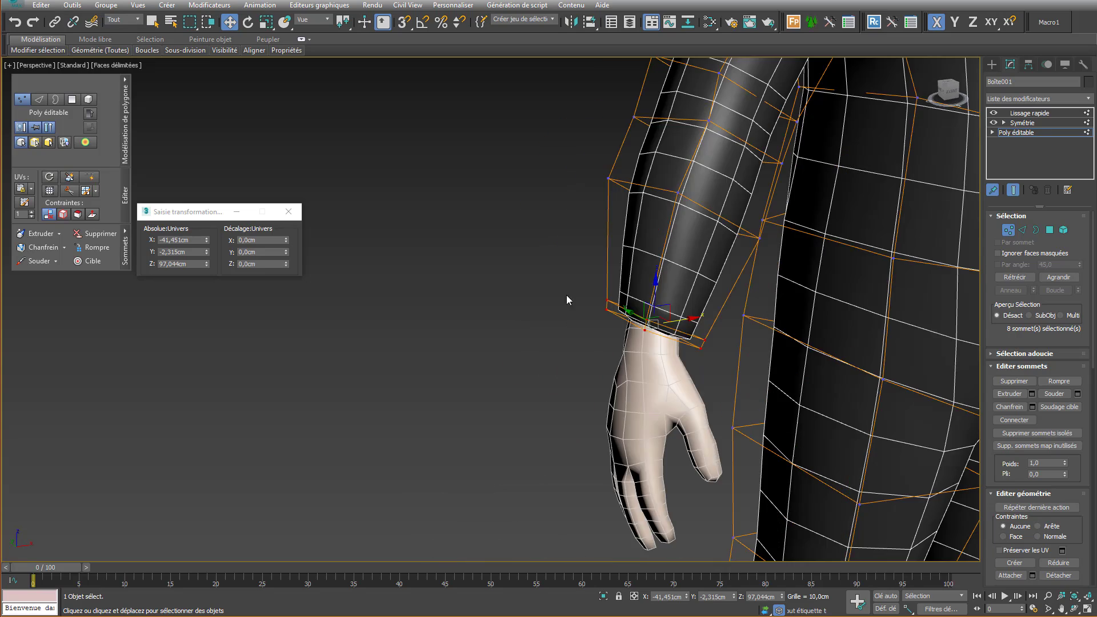
click(90, 178)
click(427, 303)
right_click(426, 305)
- Scale down the four vertices of the new sleeve loop uniformly to tighten it around the wrist
right_click(449, 292)
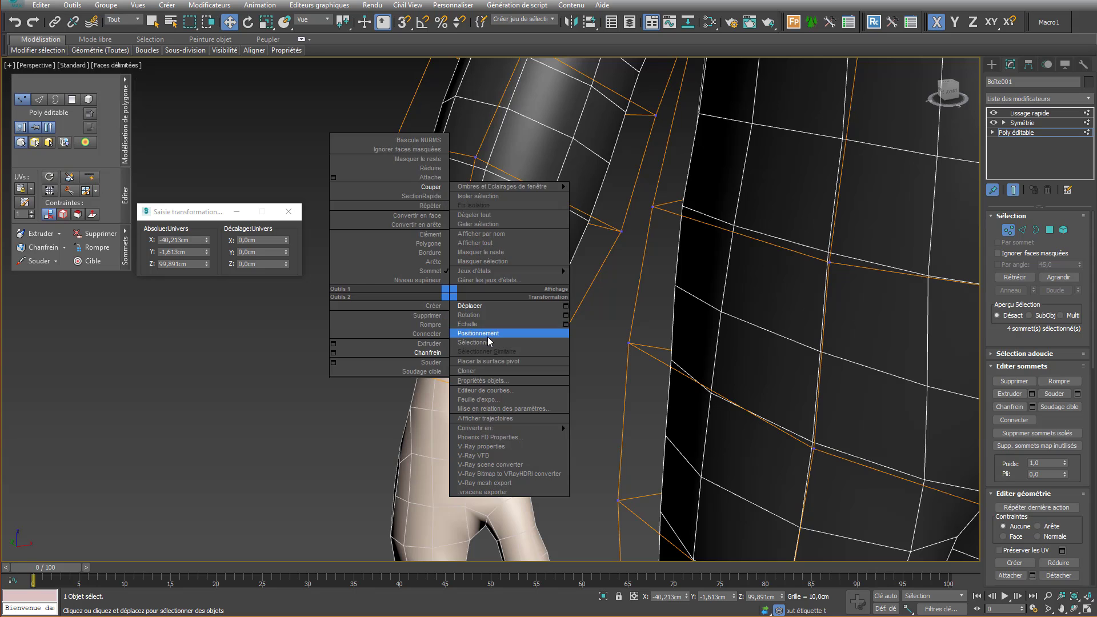
click(484, 326)
drag(464, 314, 466, 327)
alt+middle_drag(456, 329, 414, 334)
- Select the four-edge loop on the sleeve cuff and scale it up uniformly to flare the cuff
key(2)
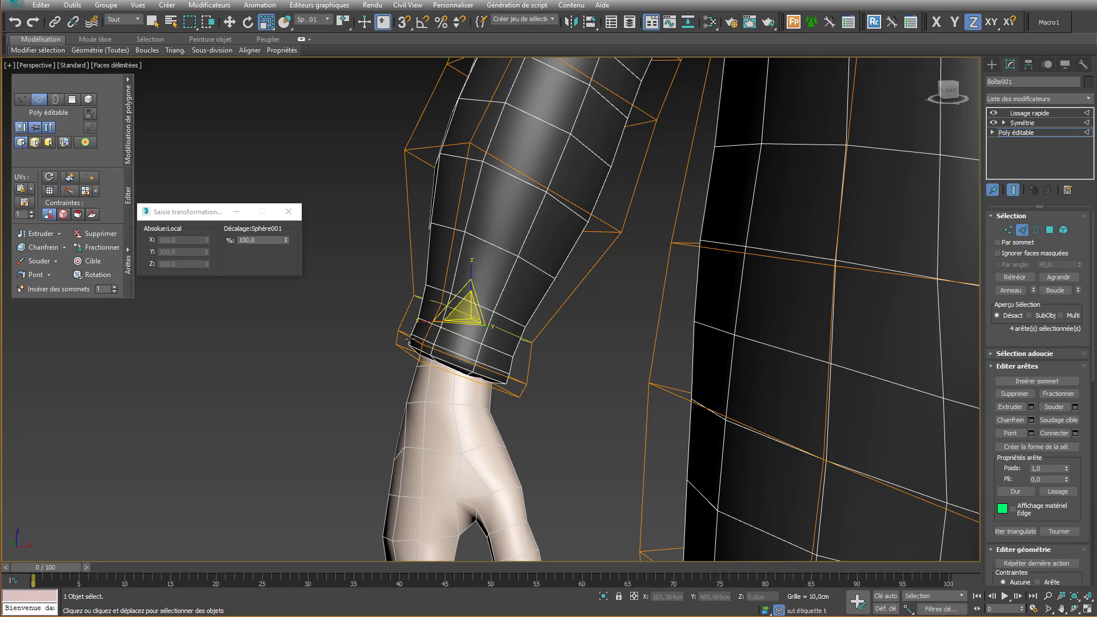
double_click(409, 337)
drag(442, 357, 443, 345)
scroll(443, 345, down, 5)
alt+middle_drag(451, 343, 436, 314)
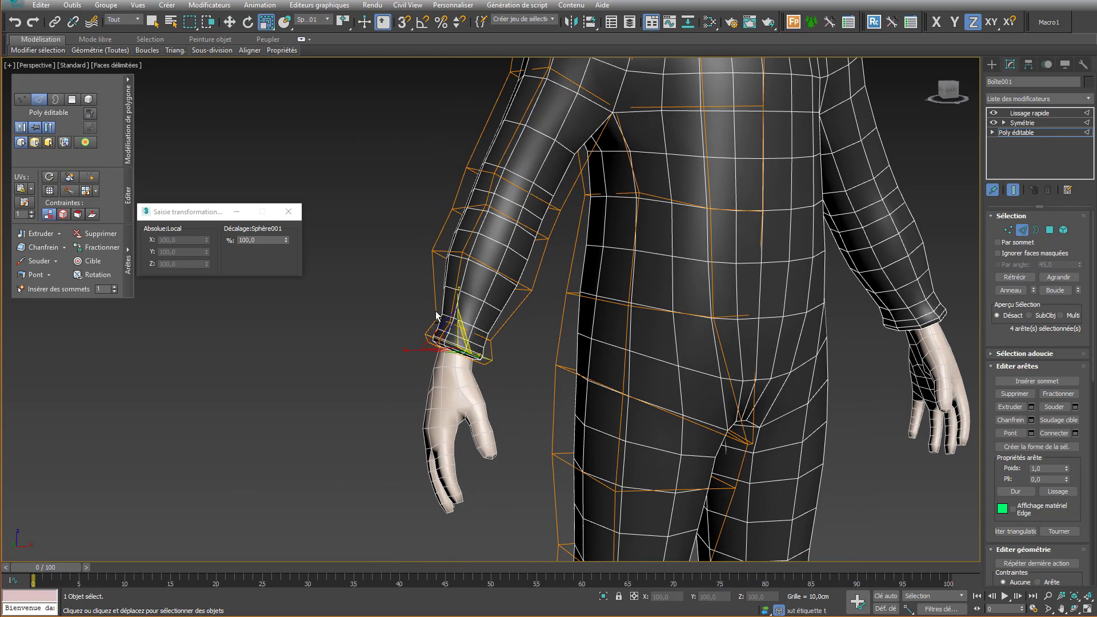
- Select the 20 edges of the sleeve cuff and rotate them slightly to follow the wrist angle
drag(516, 379, 513, 378)
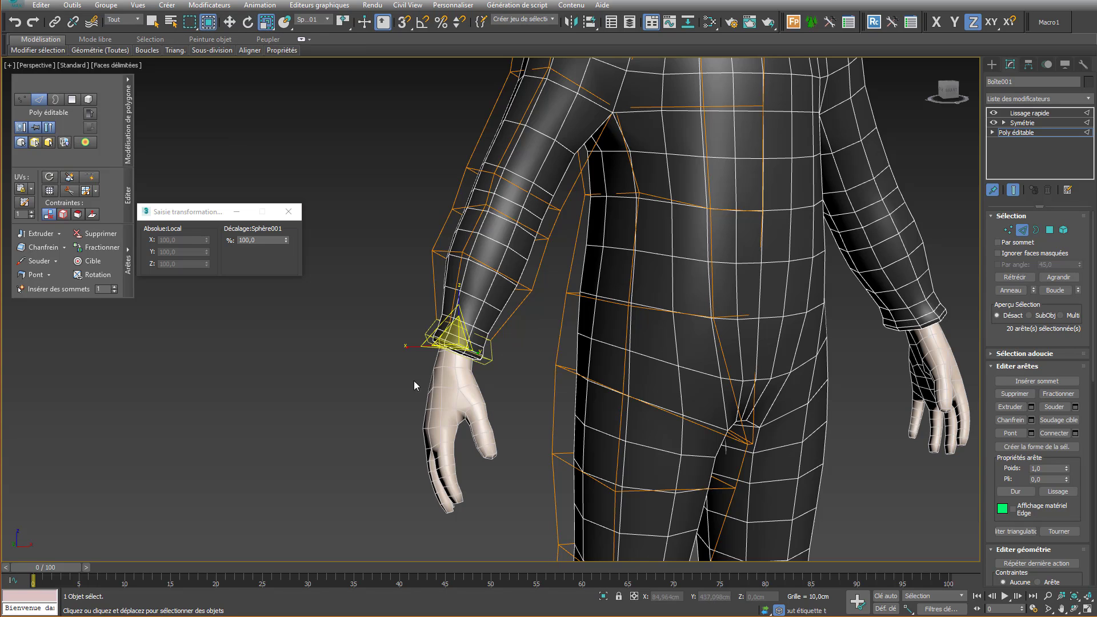
alt+middle_drag(490, 334, 534, 317)
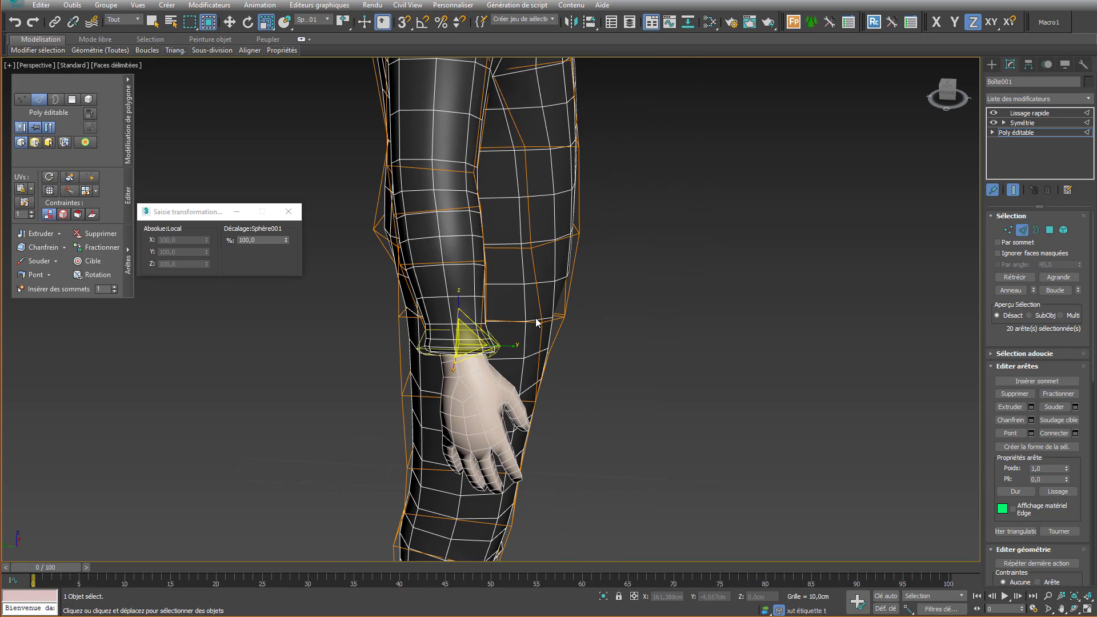
right_click(532, 315)
click(566, 337)
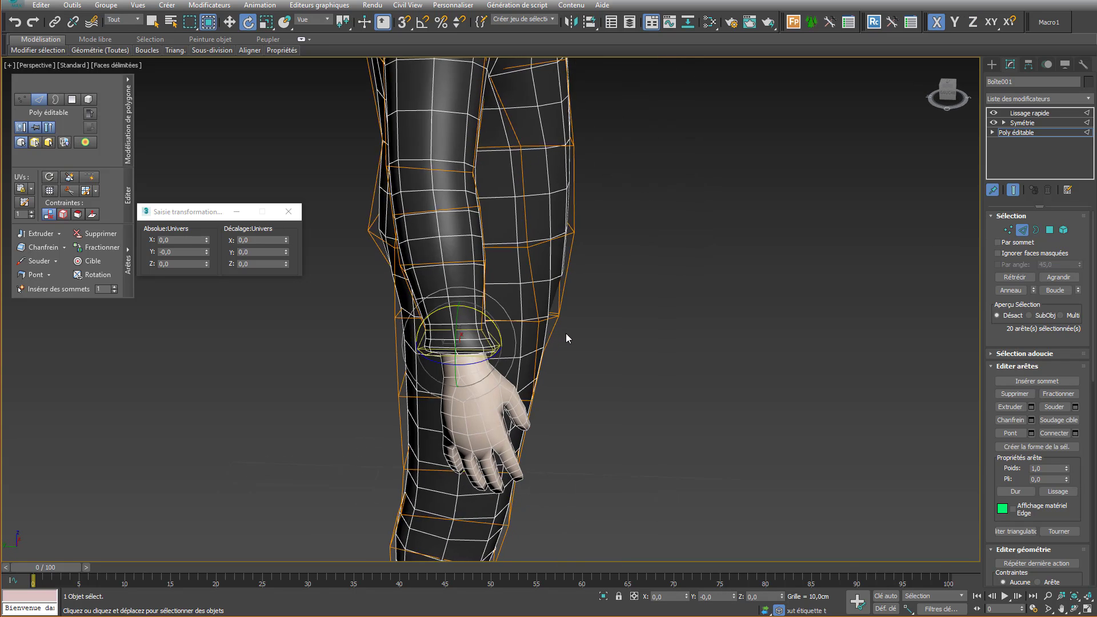
drag(493, 298, 491, 292)
- Move the selected cuff edges to about X -41.4 cm, Y -2.9 cm, Z 97.0 cm
right_click(493, 296)
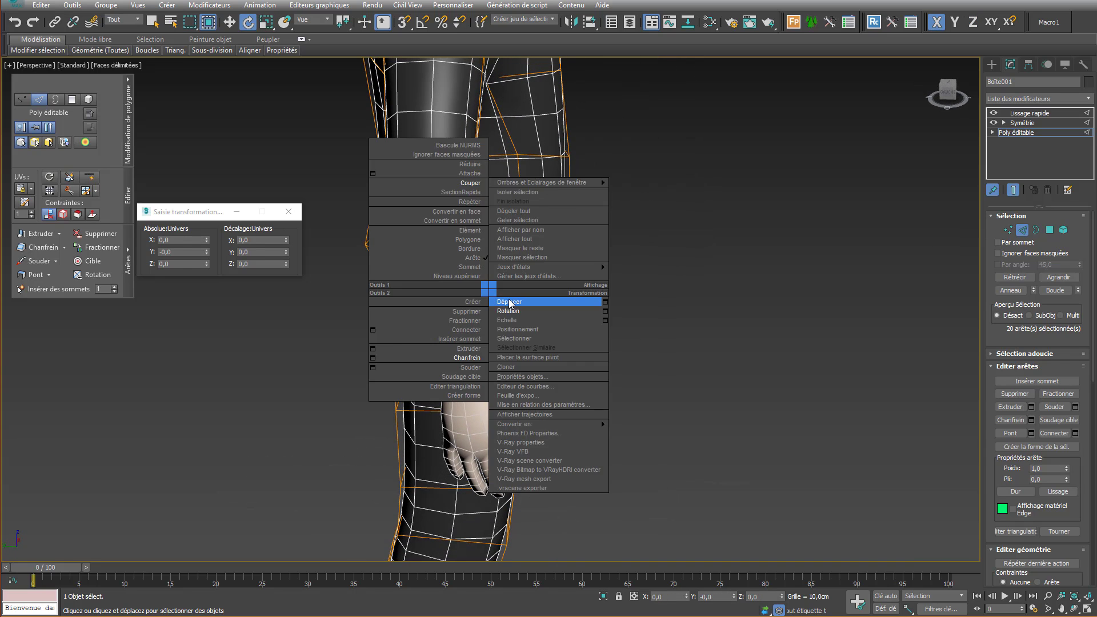
click(503, 303)
drag(461, 347, 466, 354)
alt+middle_drag(466, 354, 399, 333)
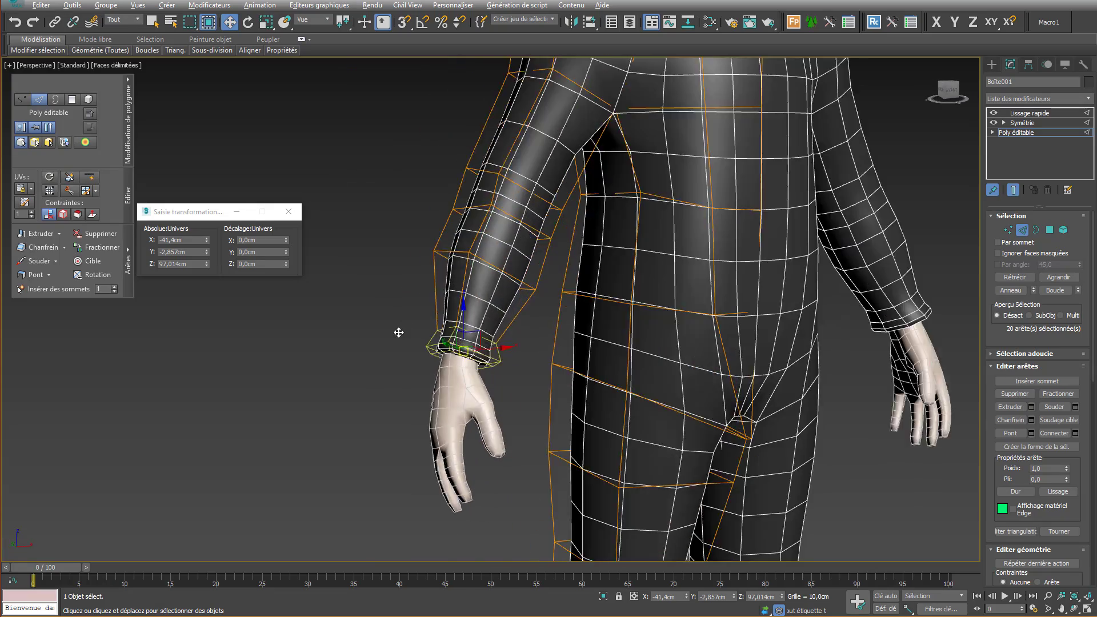
- Turn off the Lissage rapide modifier to show the whole suit as an unsmoothed low-poly mesh
scroll(400, 333, down, 5)
middle_drag(533, 290, 468, 256)
scroll(502, 256, up, 4)
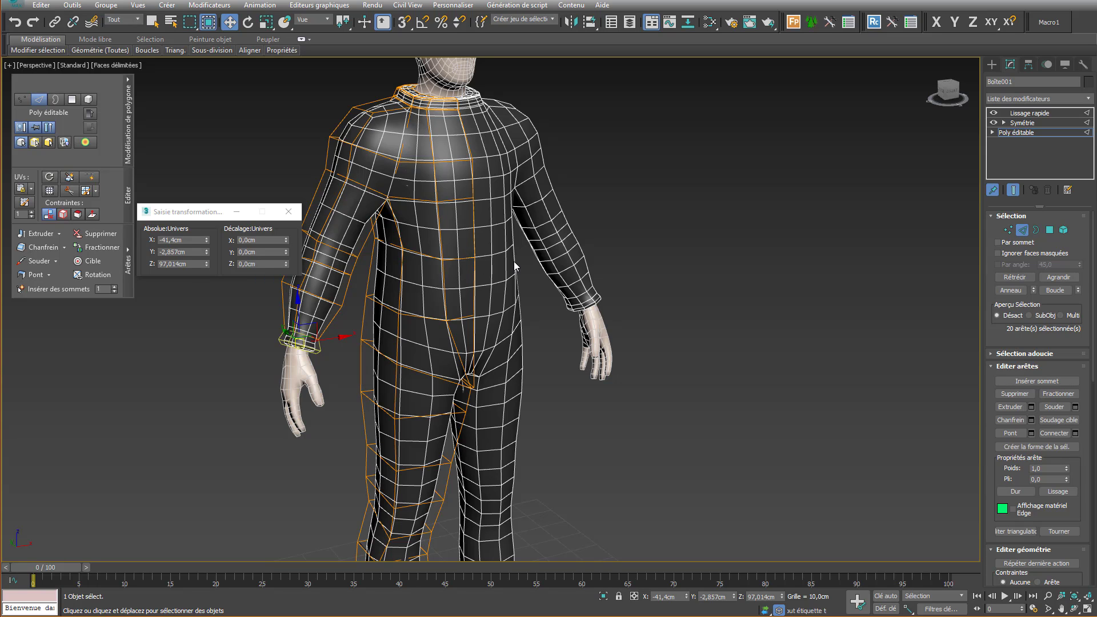
alt+middle_drag(640, 237, 645, 240)
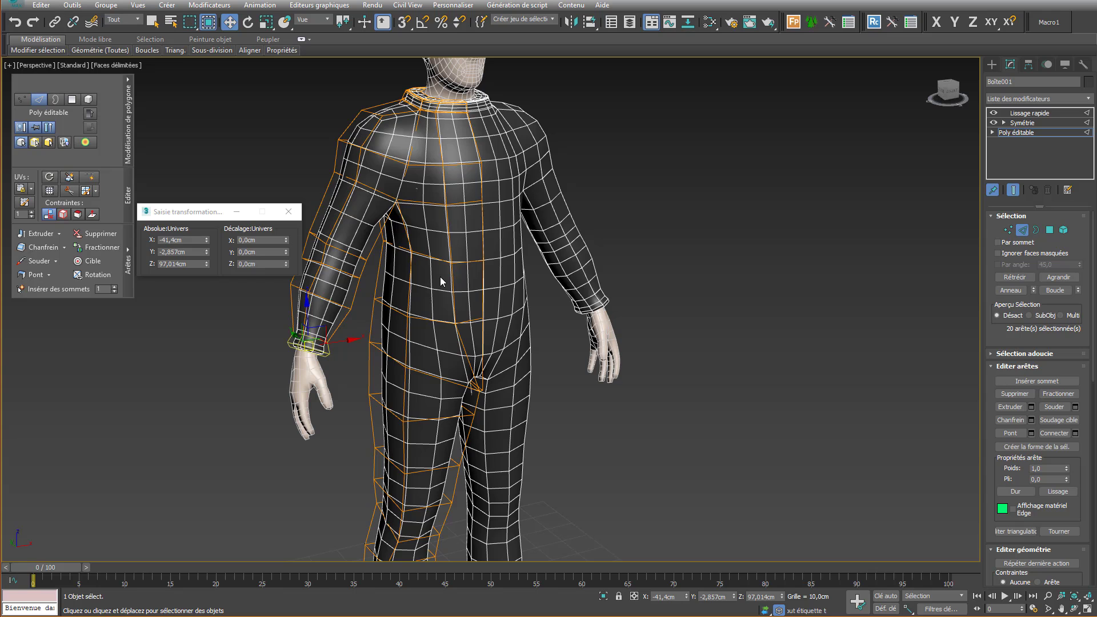
mouse_move(440, 276)
alt+middle_down()
mouse_move(417, 266)
mouse_move(426, 263)
alt+middle_up()
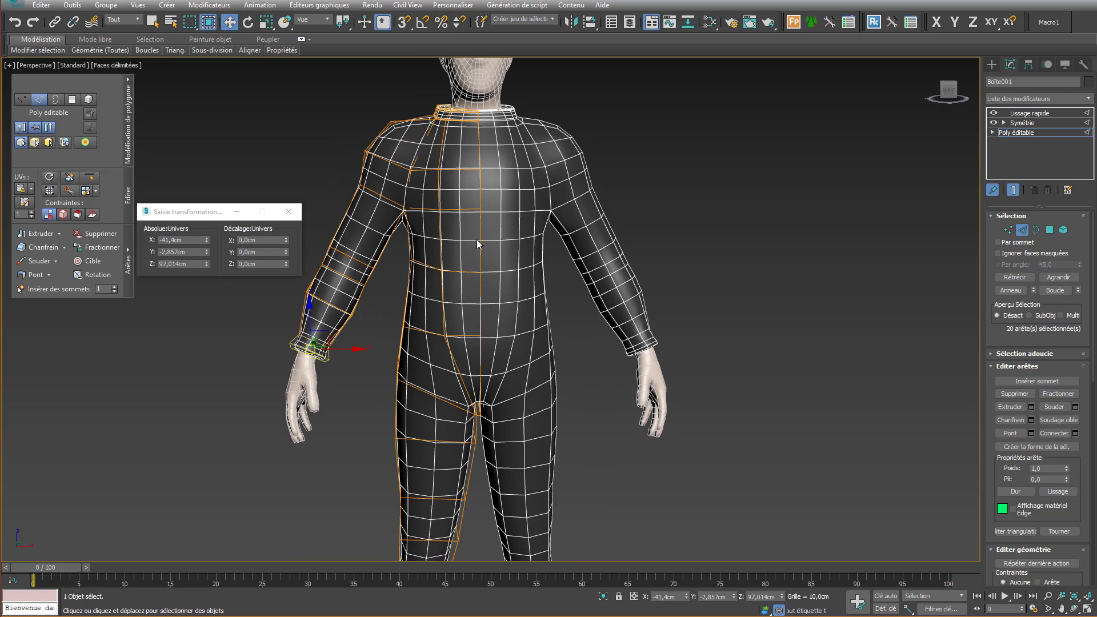
click(993, 113)
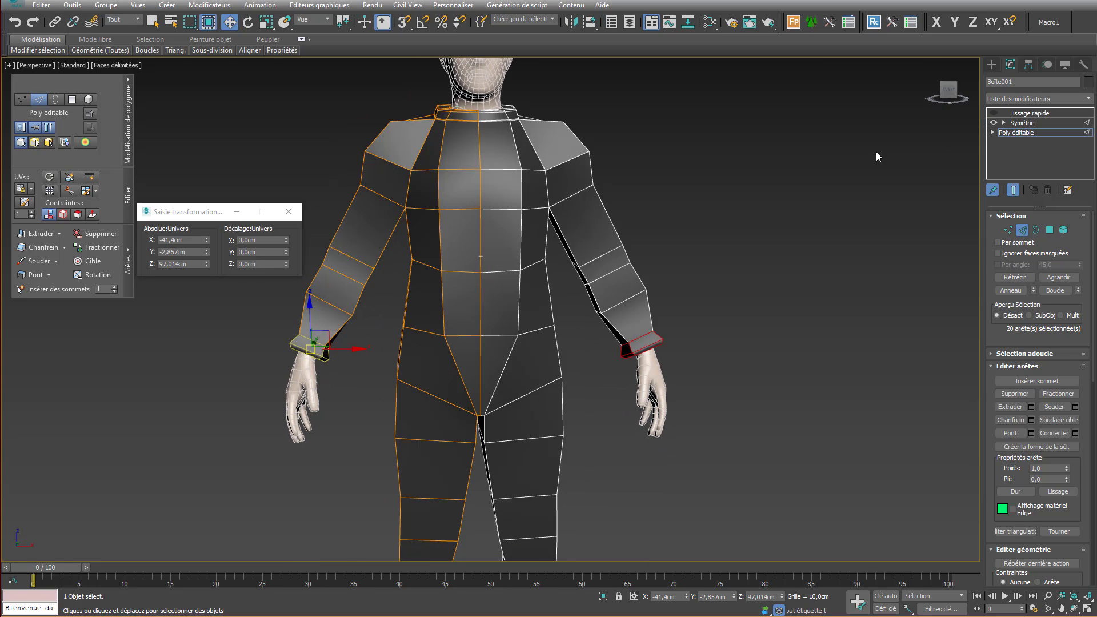
scroll(707, 201, down, 4)
alt+middle_drag(707, 201, 643, 231)
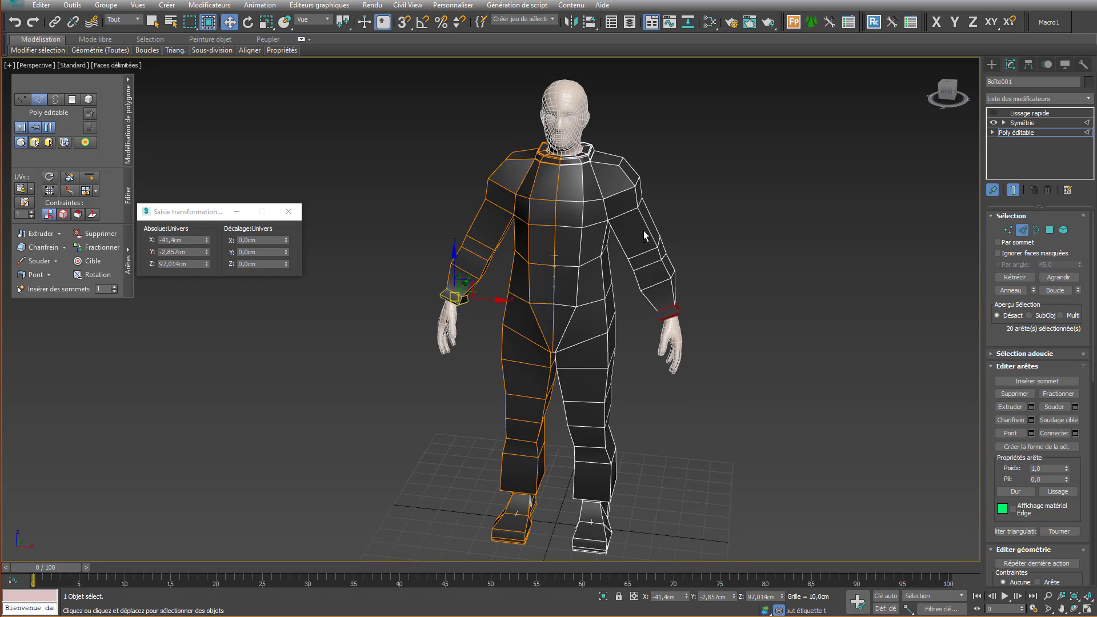